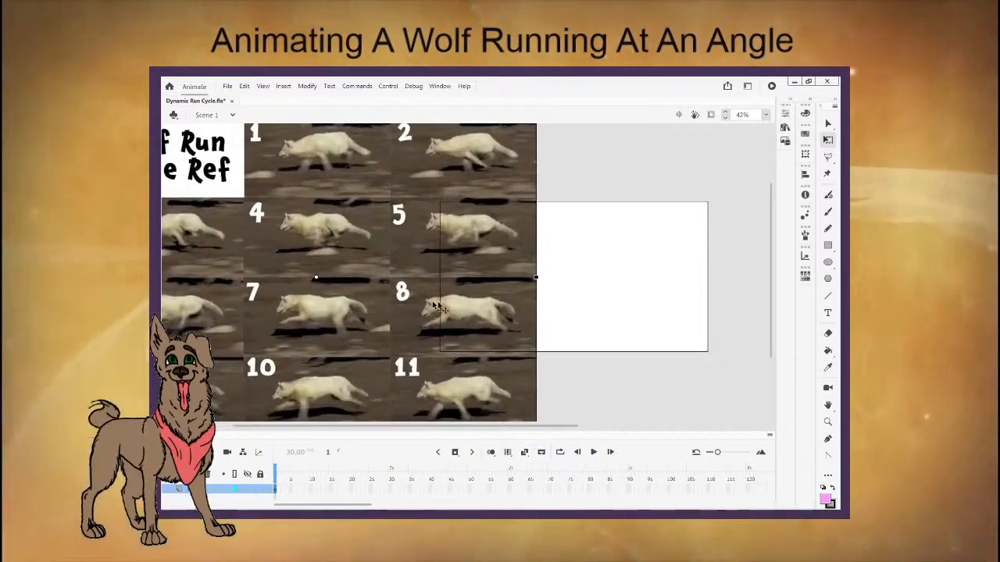
Move the wolf run cycle reference sheet off the stage so it sits entirely beside the left edge of the canvas.
drag(395, 301, 534, 307)
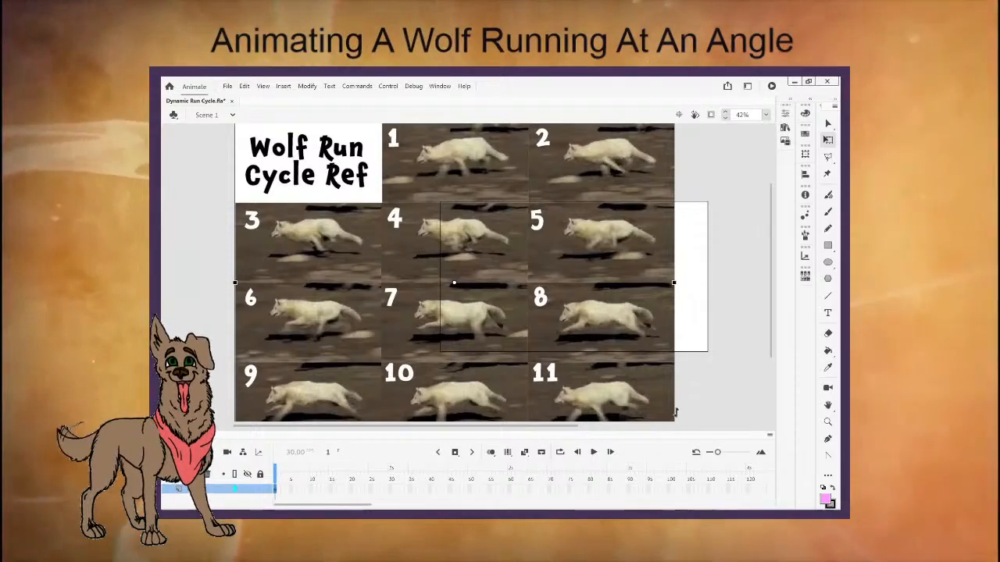
key(ctrl+minus)
drag(518, 359, 355, 294)
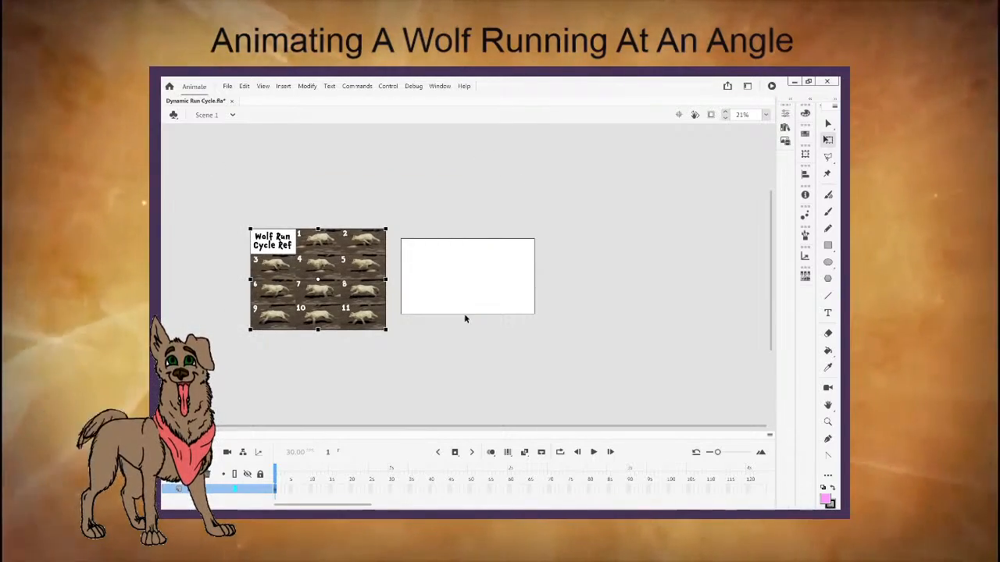
key(ctrl+equal)
drag(504, 426, 530, 429)
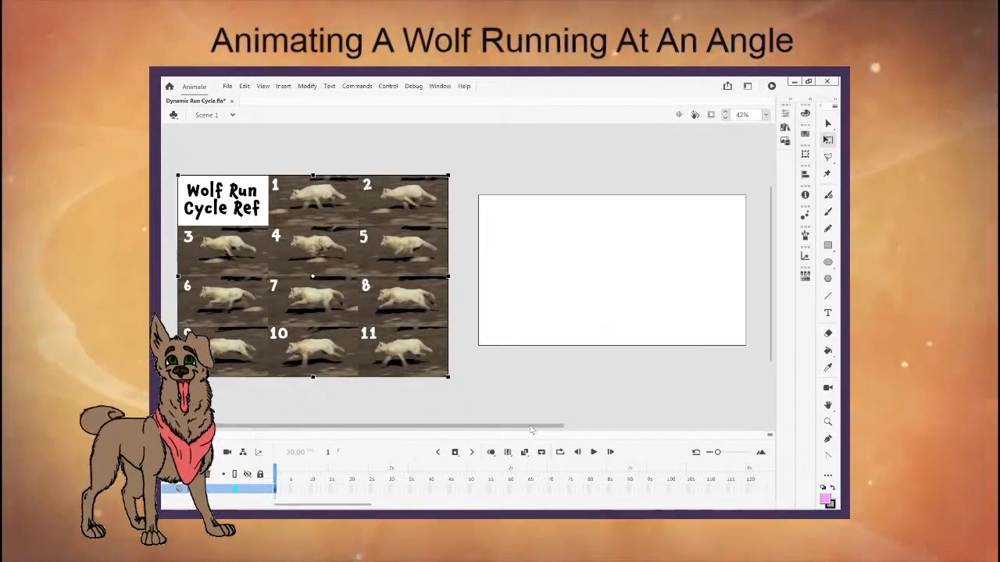
Try circling wolf pose 8 on the reference sheet with the Classic Brush, and undo the stroke.
click(828, 211)
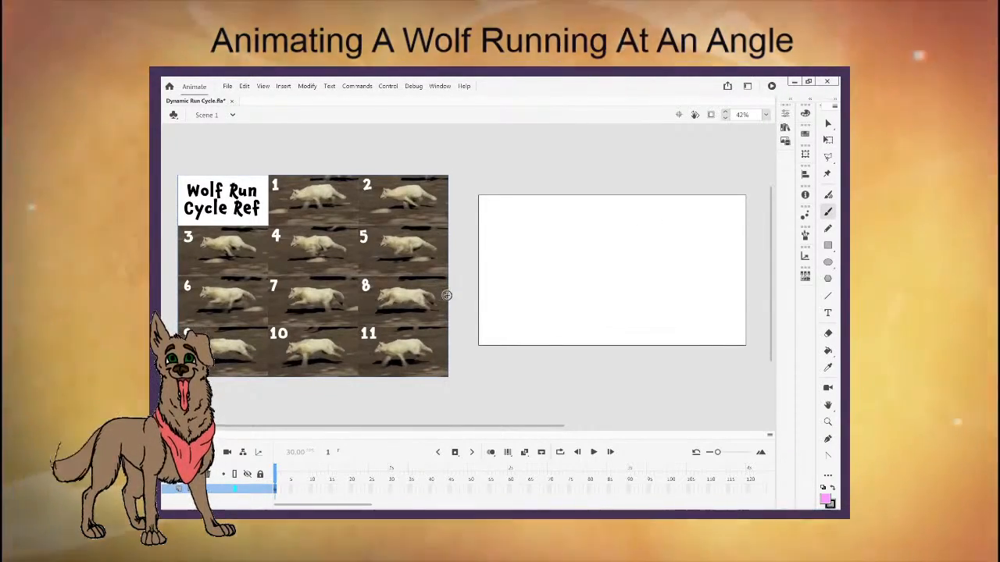
drag(447, 295, 450, 291)
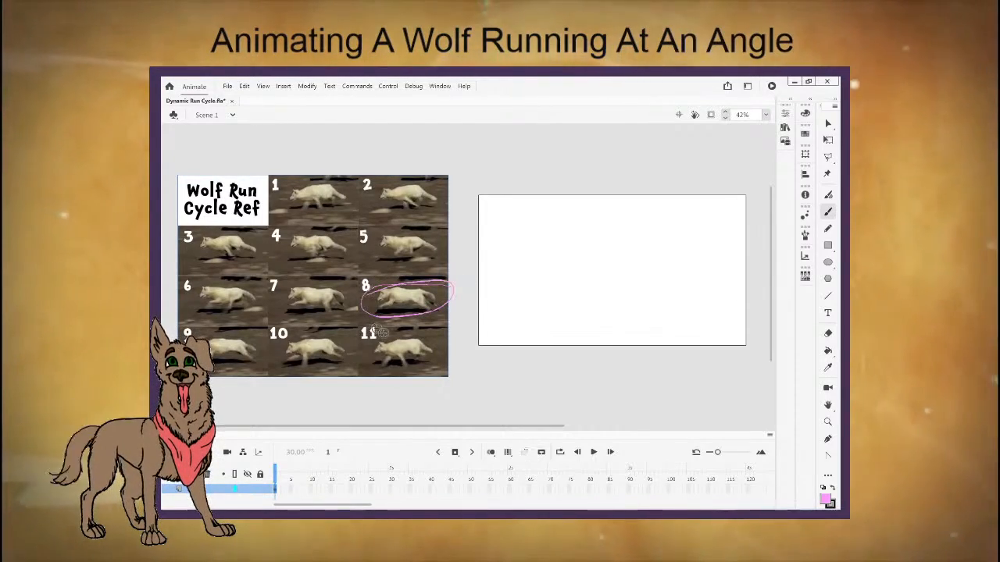
click(244, 86)
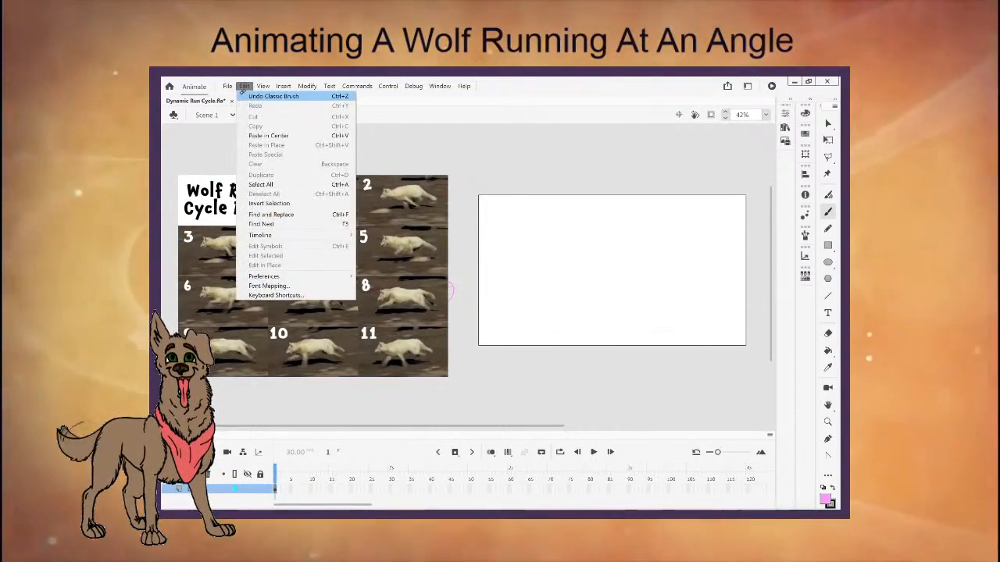
click(269, 96)
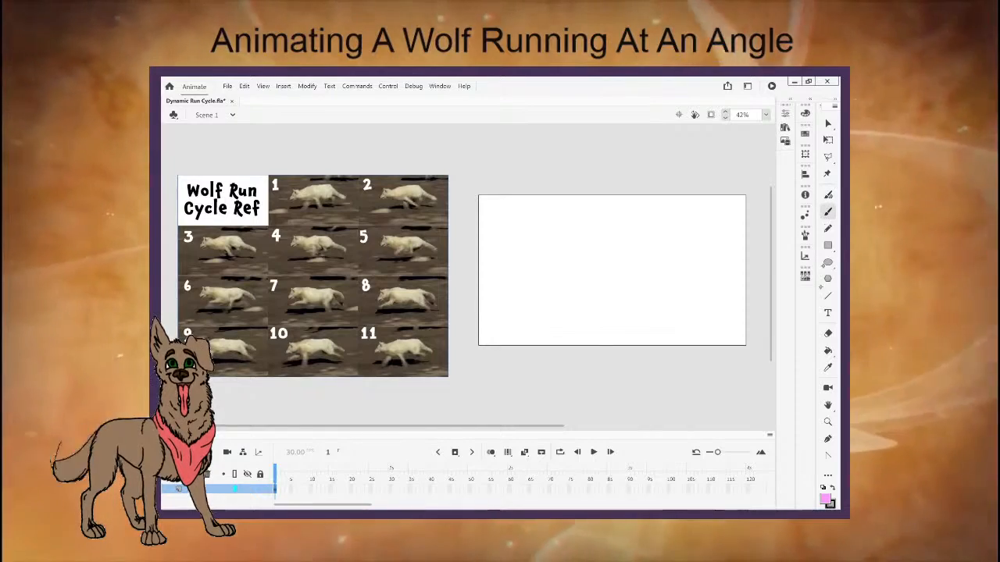
Look through the tool and brush options and bring up the Classic Brush properties.
click(827, 476)
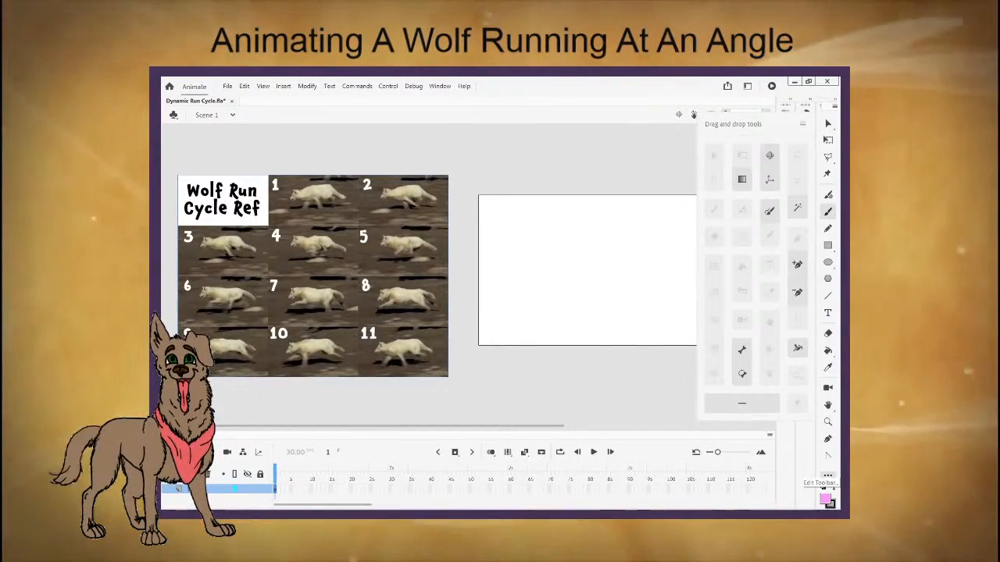
click(827, 475)
click(806, 276)
click(805, 256)
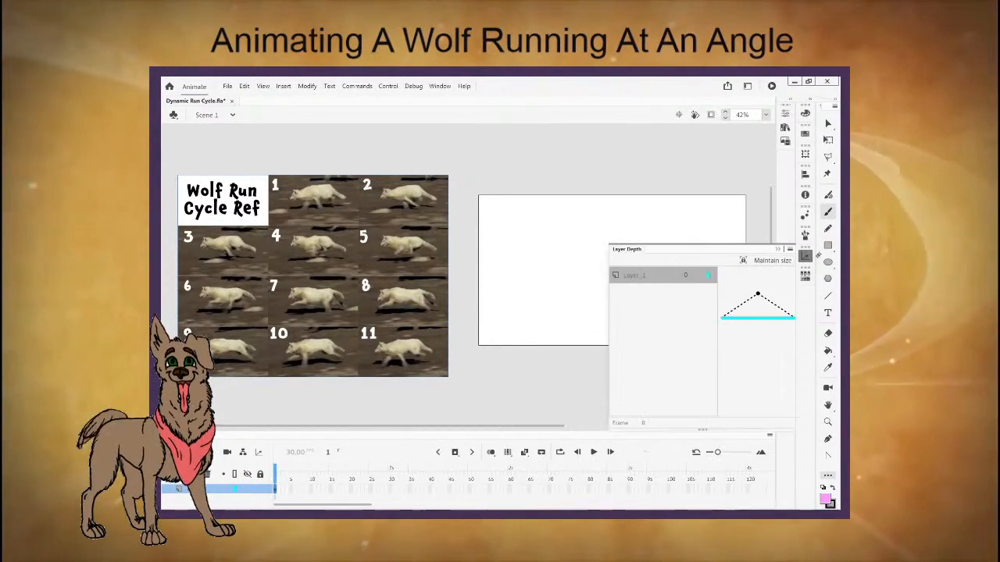
click(806, 236)
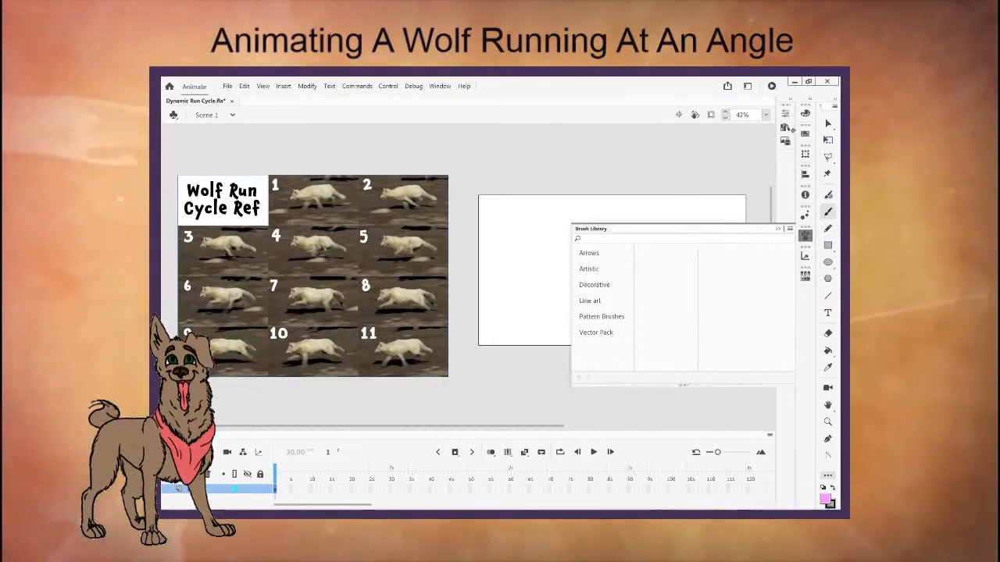
click(785, 113)
click(784, 113)
click(785, 113)
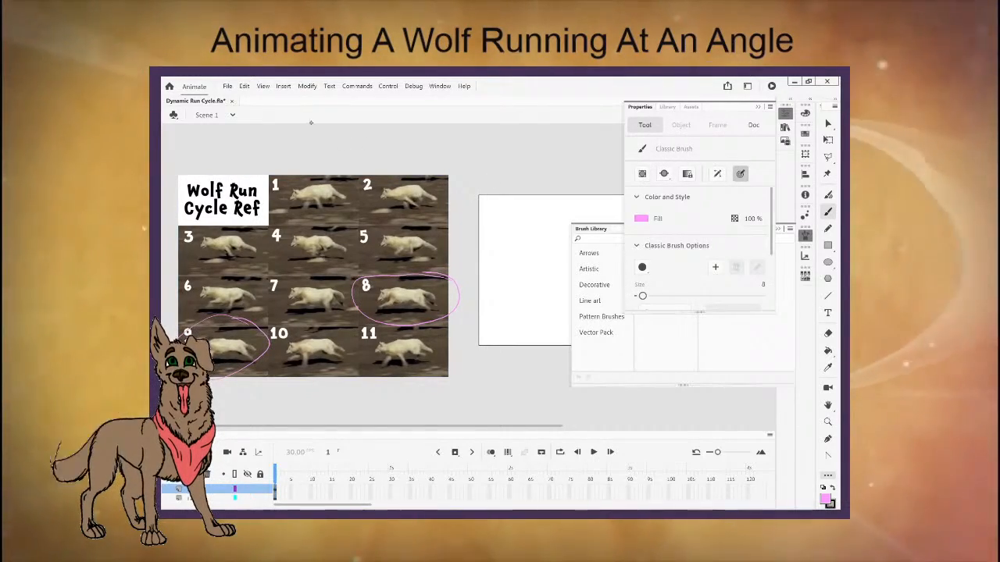
Undo the circle around pose 9 and circle pose 3 on the reference sheet instead.
click(245, 86)
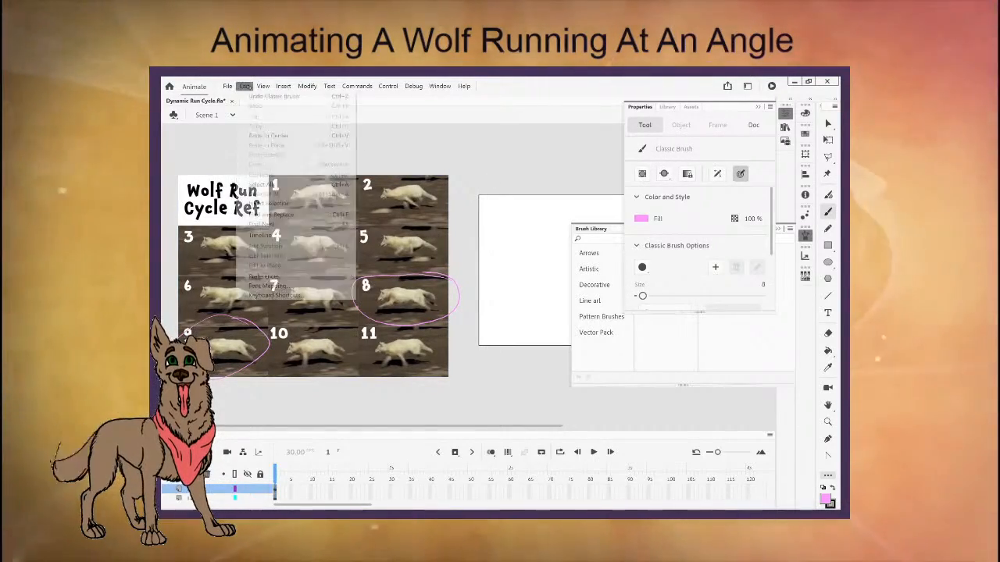
click(266, 96)
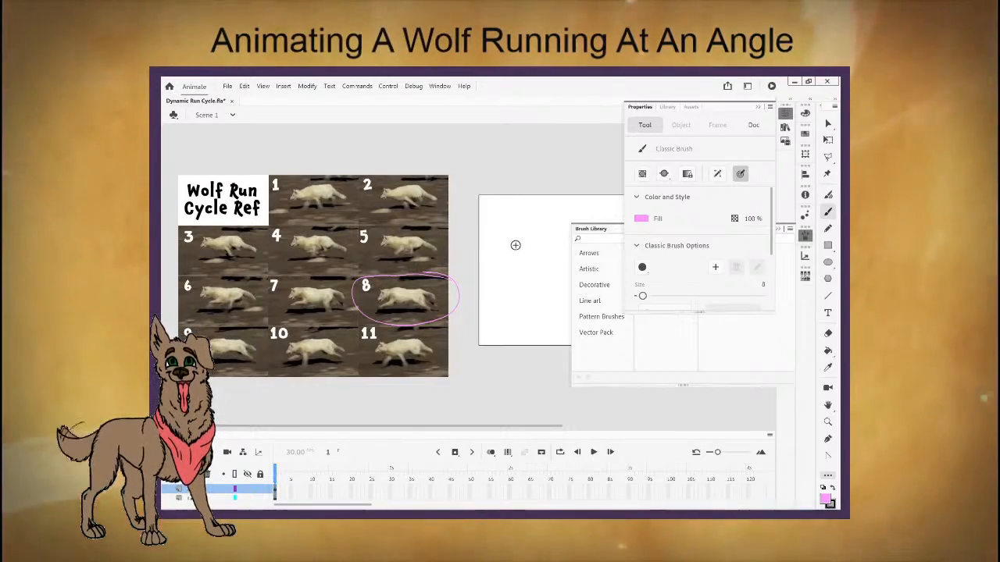
drag(219, 266, 173, 235)
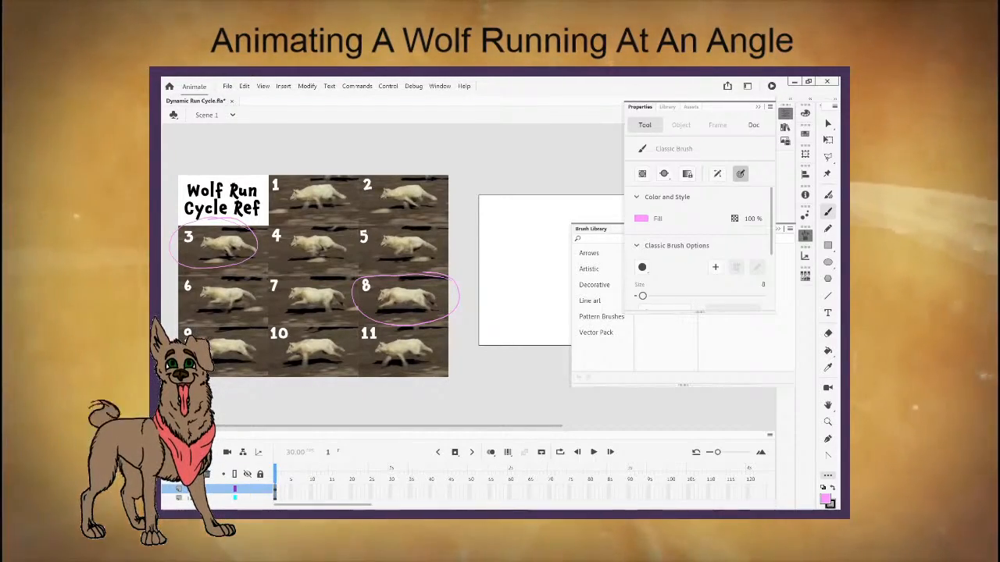
Put away the brush properties and Brush Library, and reset the drawing colour to black.
click(761, 107)
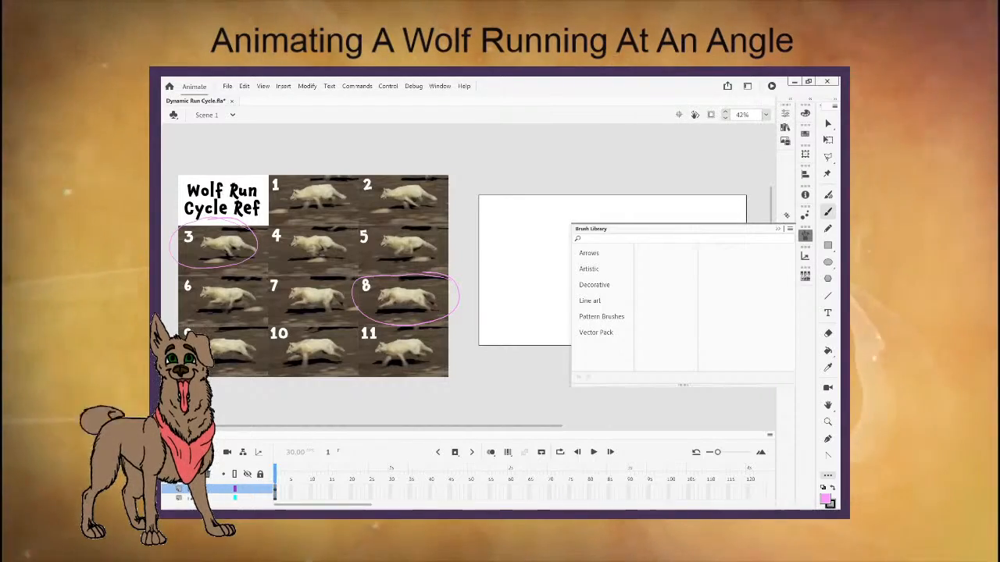
click(778, 229)
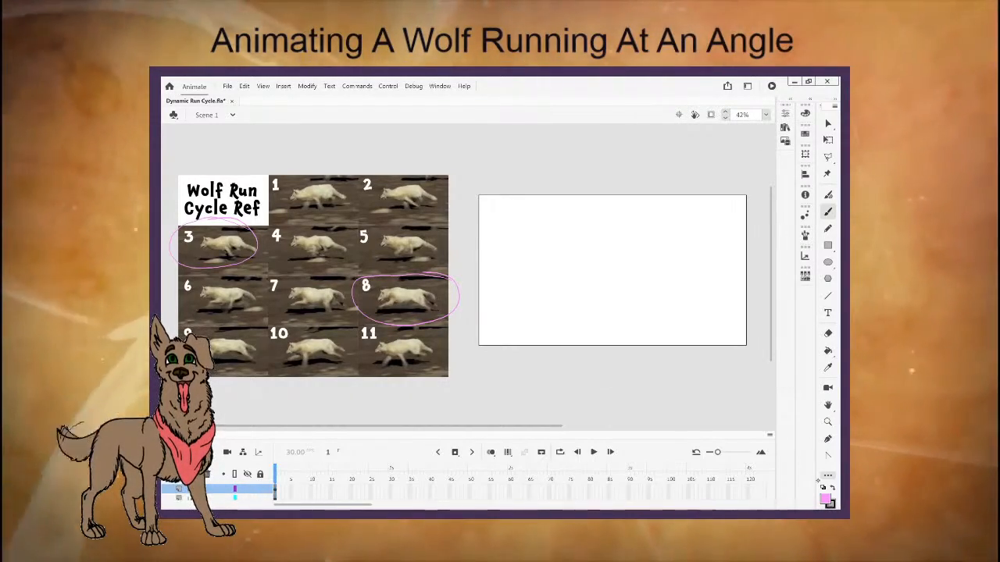
click(823, 488)
click(833, 487)
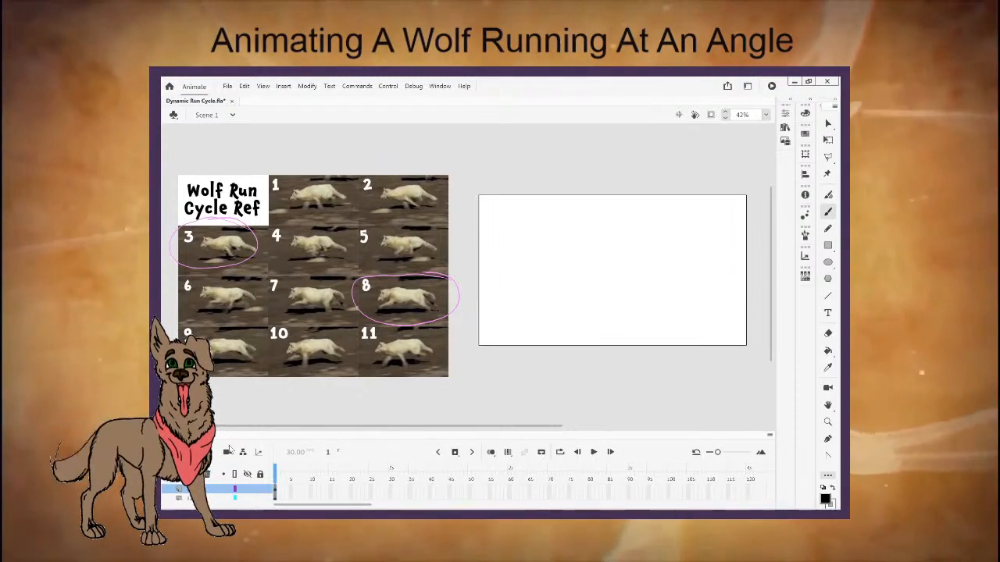
Remove the pink circle markings so an empty drawing layer remains above the reference sheet.
drag(250, 431, 250, 406)
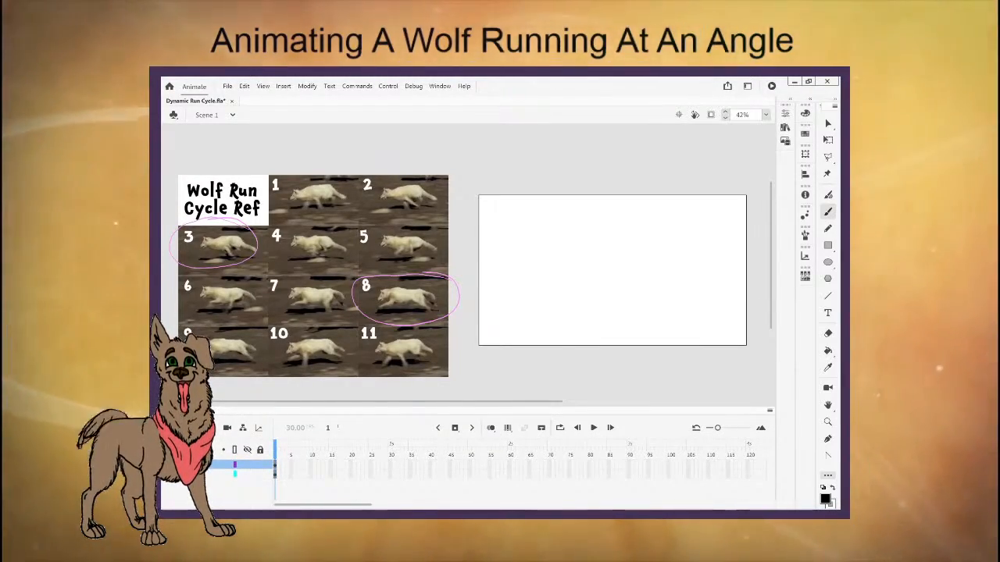
click(179, 427)
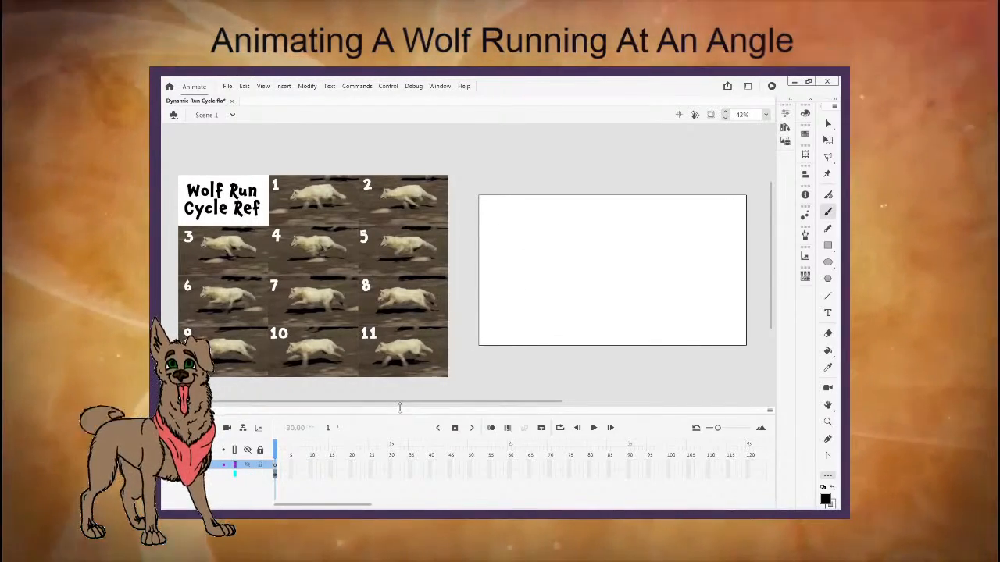
drag(398, 410, 396, 422)
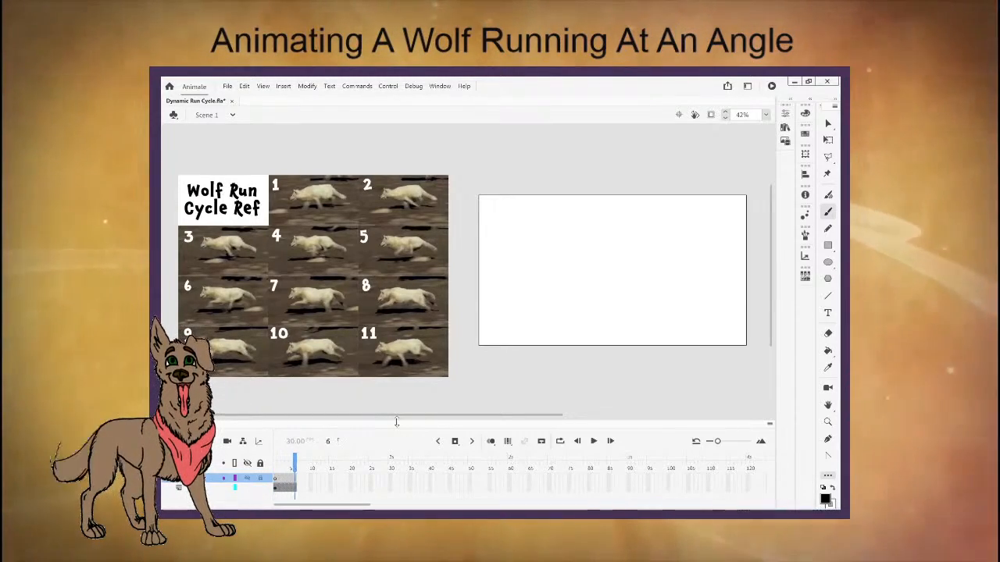
Extend both the drawing and reference layers to frame 30 and return to frame 1.
key(F5)
key(F5)
key(F5)
key(F5)
key(F5)
key(F5)
key(F5)
key(F5)
key(F5)
key(F5)
key(F5)
key(F5)
key(F5)
key(F5)
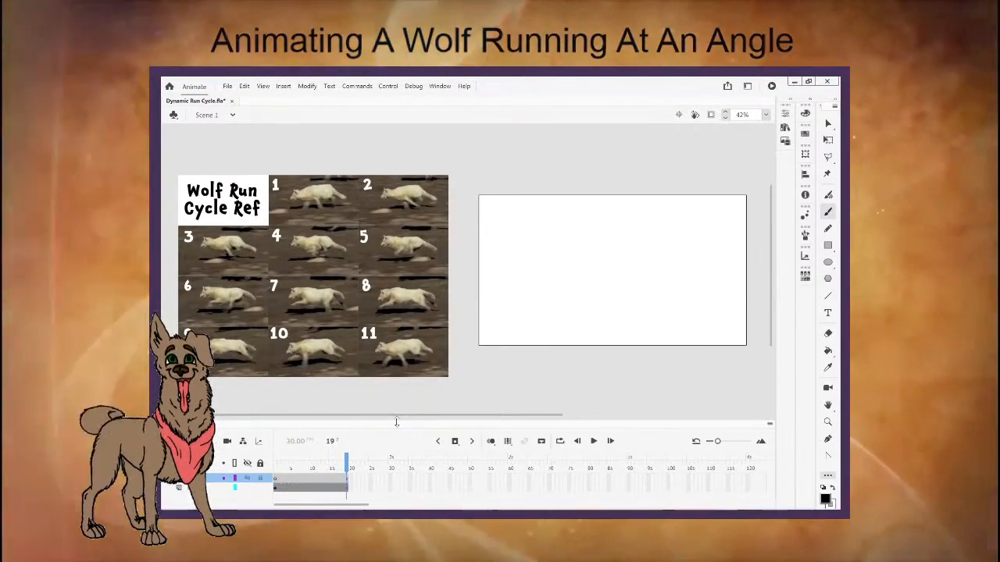
key(F5)
key(F5)
key(F5)
key(F5)
key(F5)
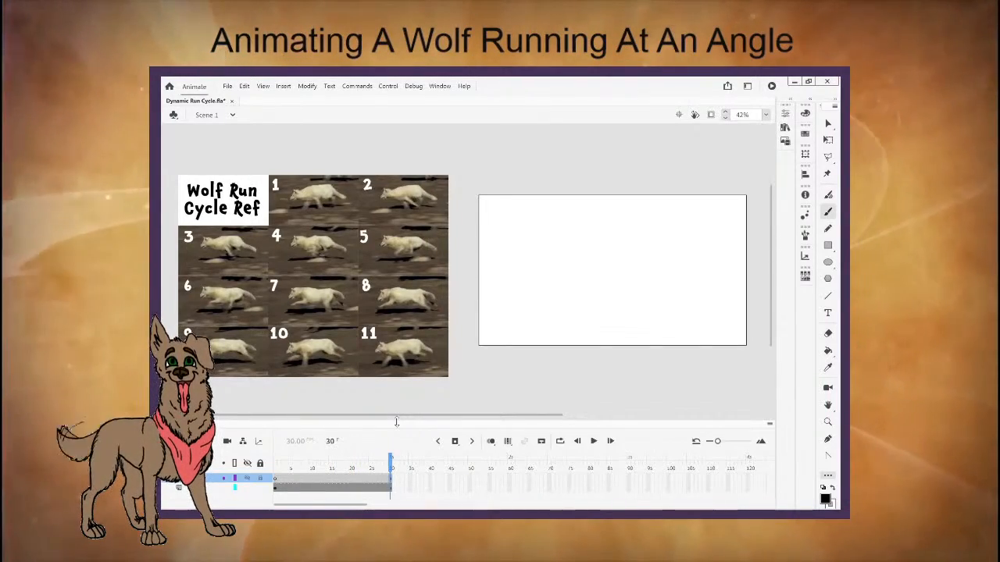
click(276, 467)
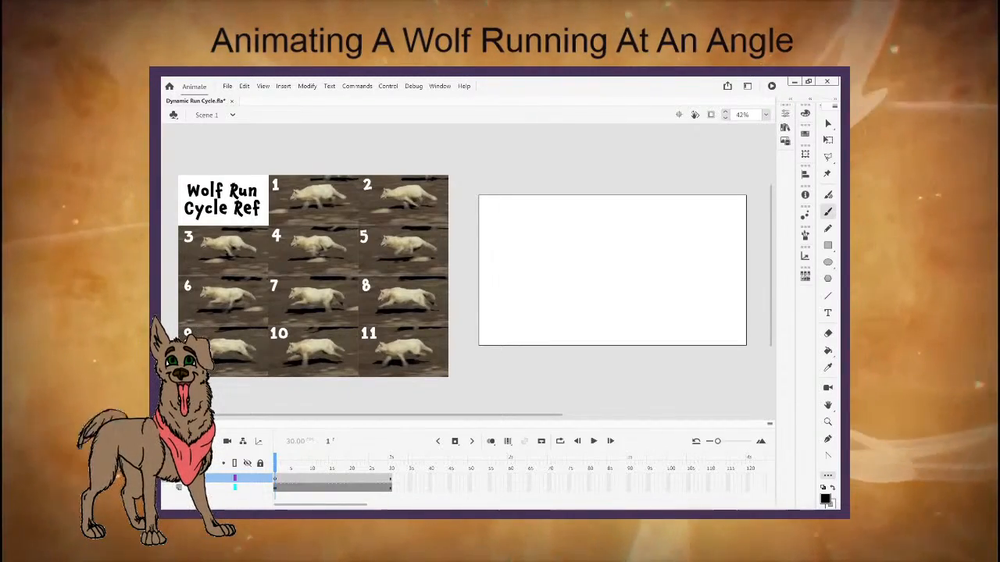
Fit the stage in view and sketch the wolf's head with the brush as a construction circle with two pointed ears.
drag(455, 174, 579, 257)
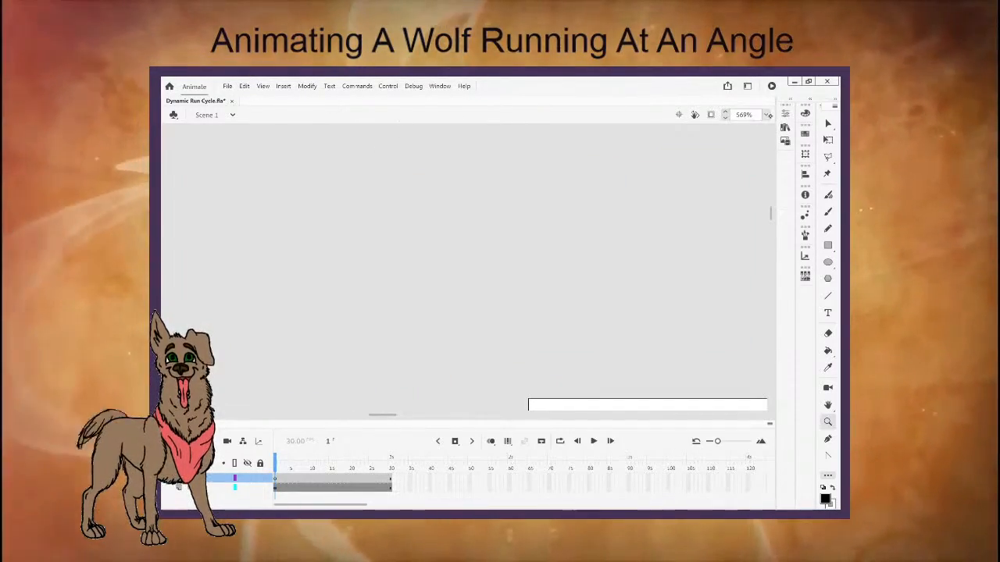
click(765, 115)
click(759, 128)
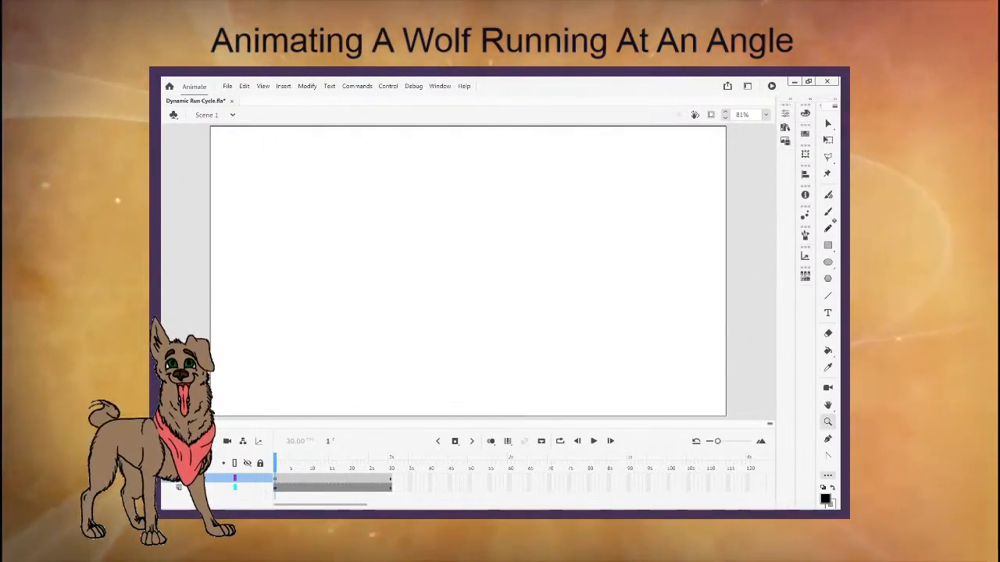
click(828, 212)
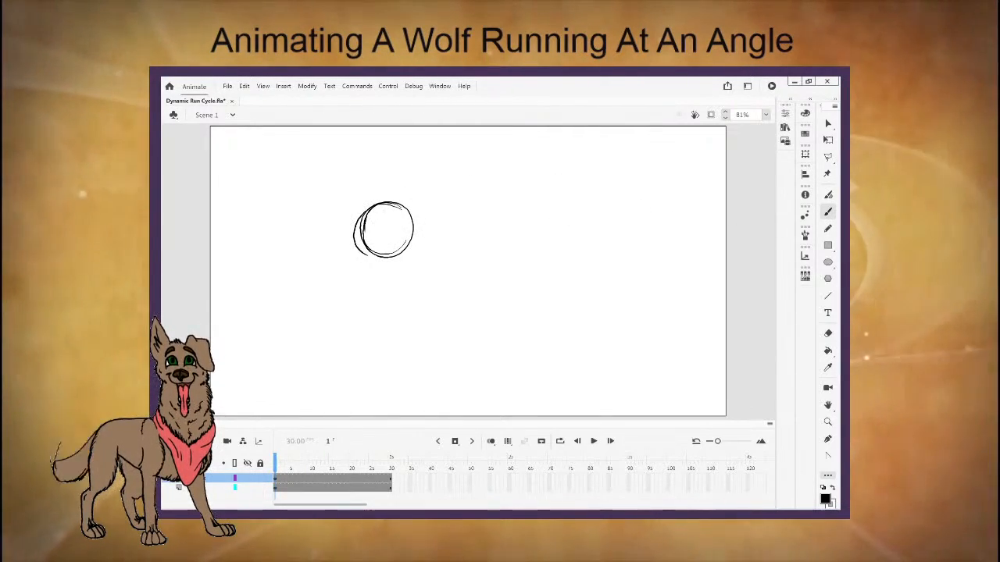
mouse_move(395, 209)
mouse_down()
mouse_move(431, 175)
mouse_move(421, 238)
mouse_up()
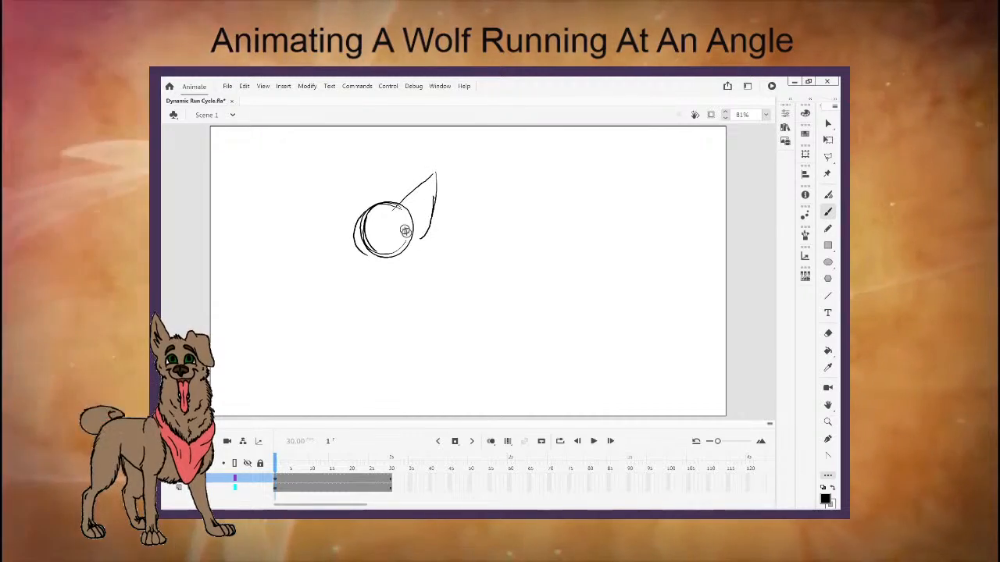
mouse_move(378, 205)
mouse_down()
mouse_move(358, 176)
mouse_move(353, 238)
mouse_up()
drag(352, 187, 350, 213)
mouse_move(415, 185)
mouse_down()
mouse_move(396, 208)
mouse_move(435, 251)
mouse_up()
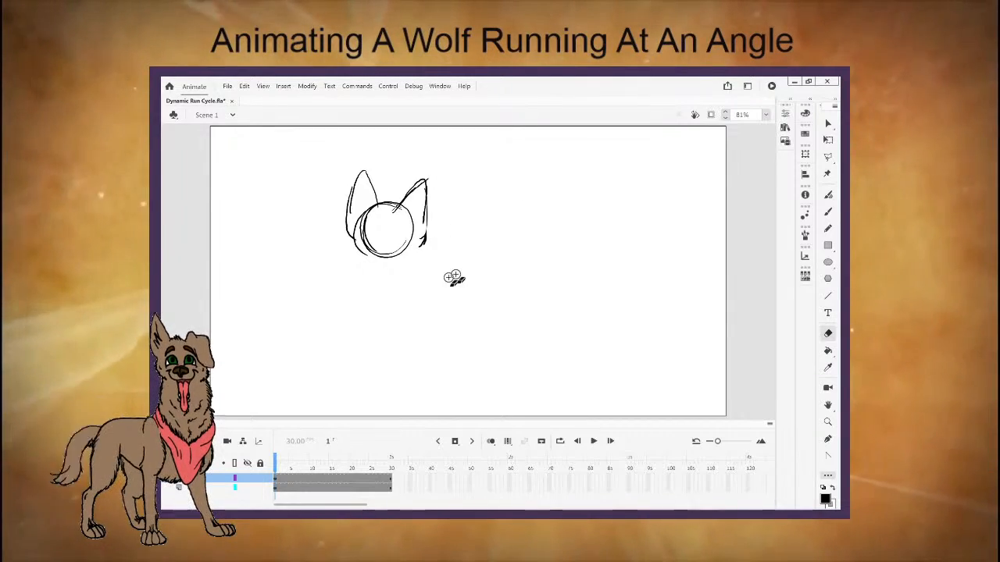
Sketch fur tufts on both cheeks and a muzzle with nose and jaw pointing down to the left.
key(b)
drag(348, 240, 335, 257)
drag(344, 246, 340, 260)
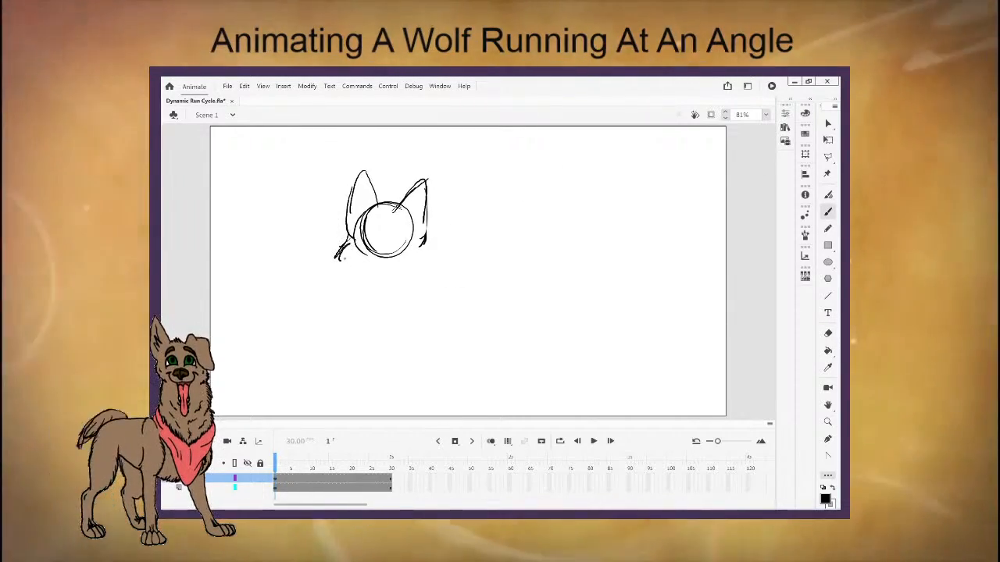
drag(426, 233, 419, 275)
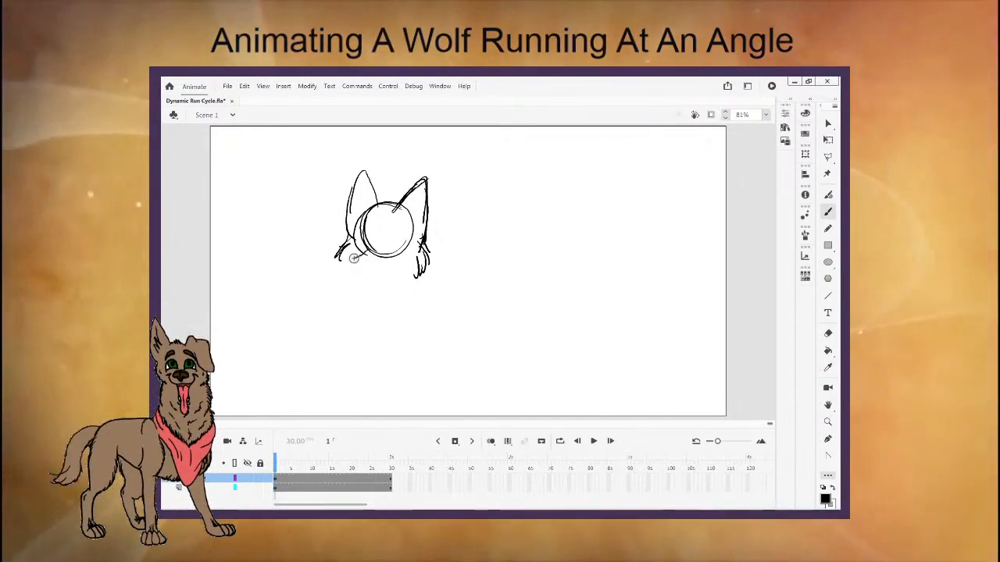
mouse_move(364, 254)
mouse_down()
mouse_move(325, 268)
mouse_move(351, 285)
mouse_move(336, 285)
mouse_move(390, 286)
mouse_up()
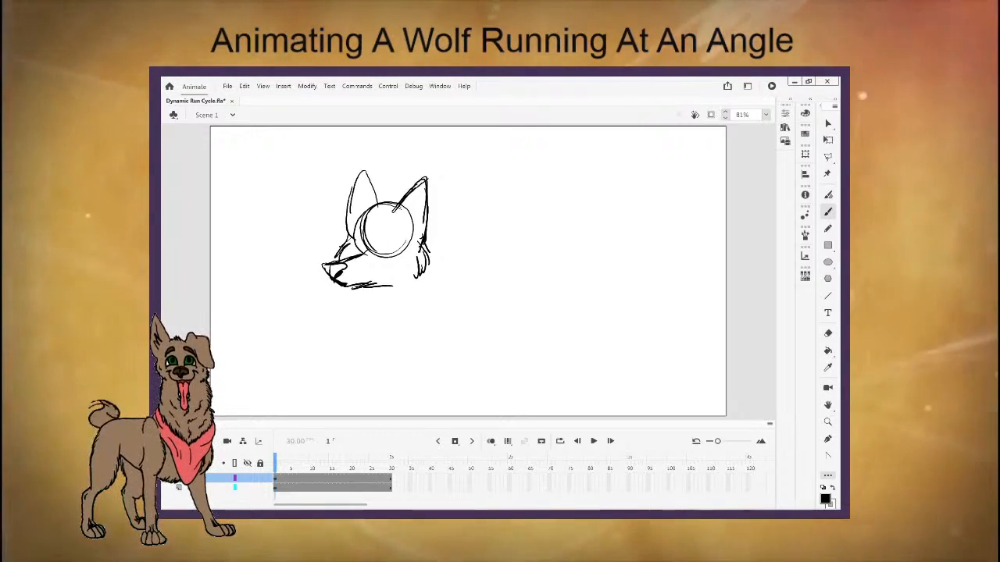
Refine the head sketch by erasing the construction circle and the right cheek fur, and add a fur tuft between the ears.
key(e)
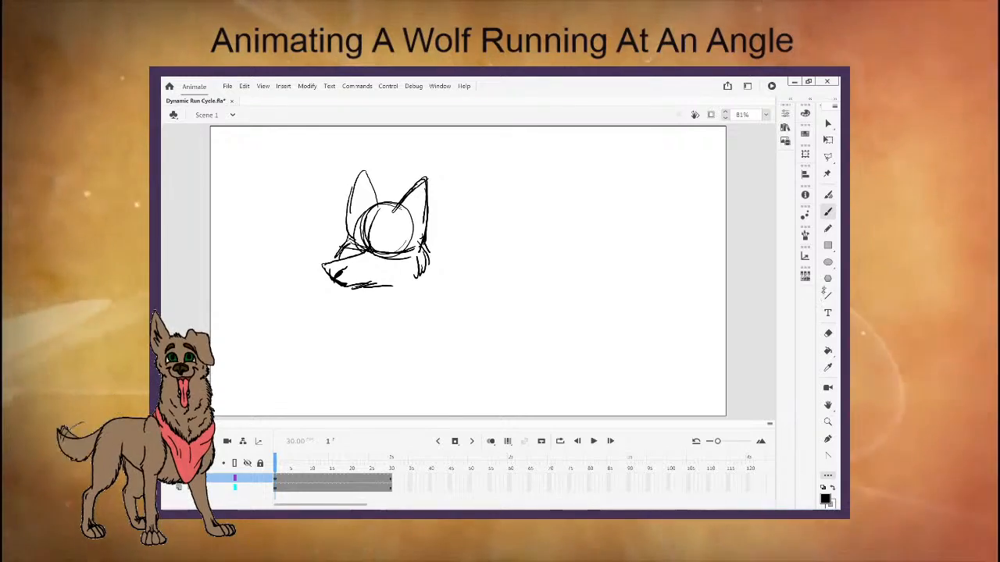
mouse_move(405, 251)
mouse_down()
mouse_move(369, 253)
mouse_move(417, 257)
mouse_move(414, 238)
mouse_move(398, 246)
mouse_move(409, 219)
mouse_move(396, 232)
mouse_move(361, 215)
mouse_up()
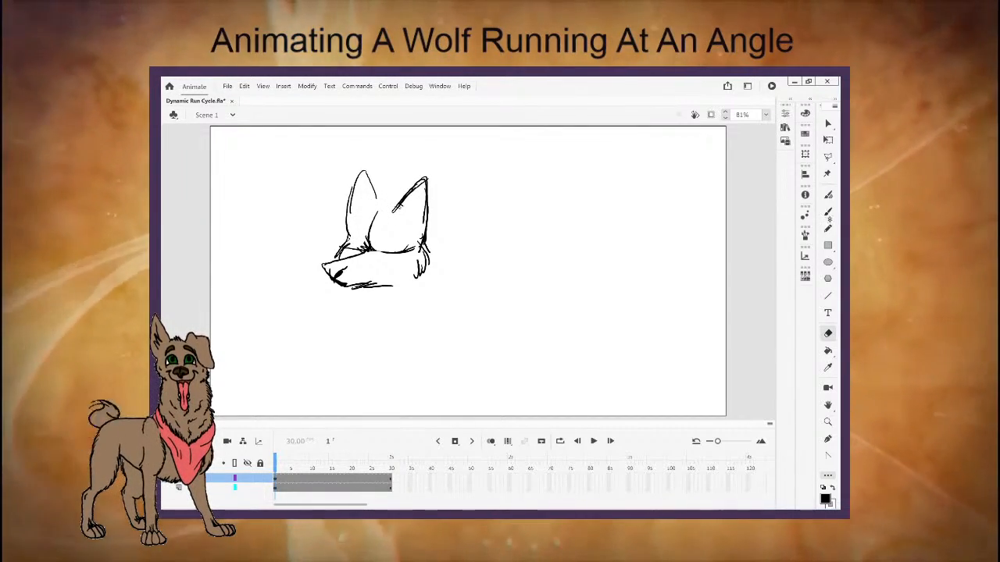
mouse_move(385, 195)
mouse_down()
mouse_move(396, 209)
mouse_move(388, 206)
mouse_up()
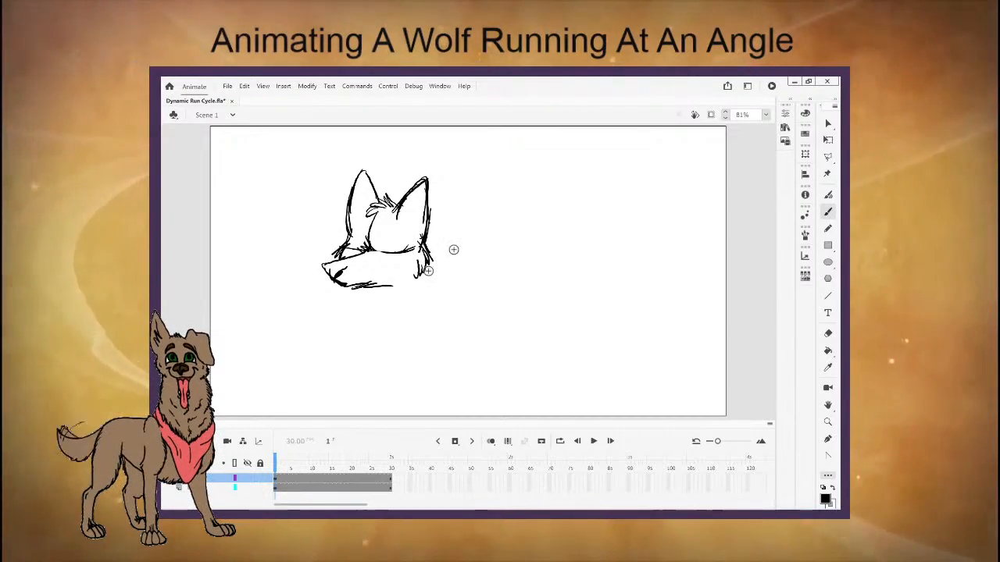
key(e)
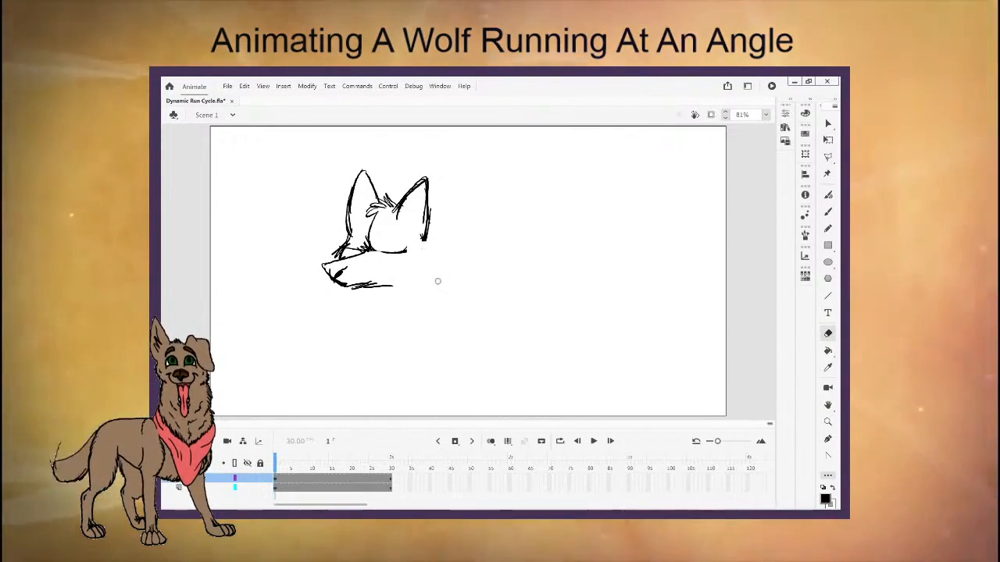
Sketch shaggy fur on the wolf's near cheek with the brush and draw the near eye with its pupil.
key(b)
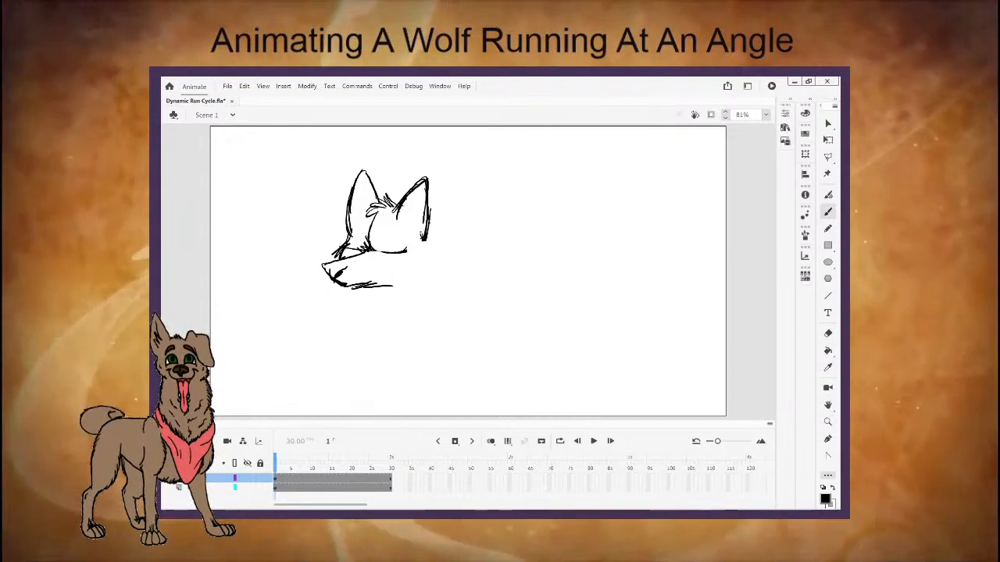
drag(422, 233, 431, 255)
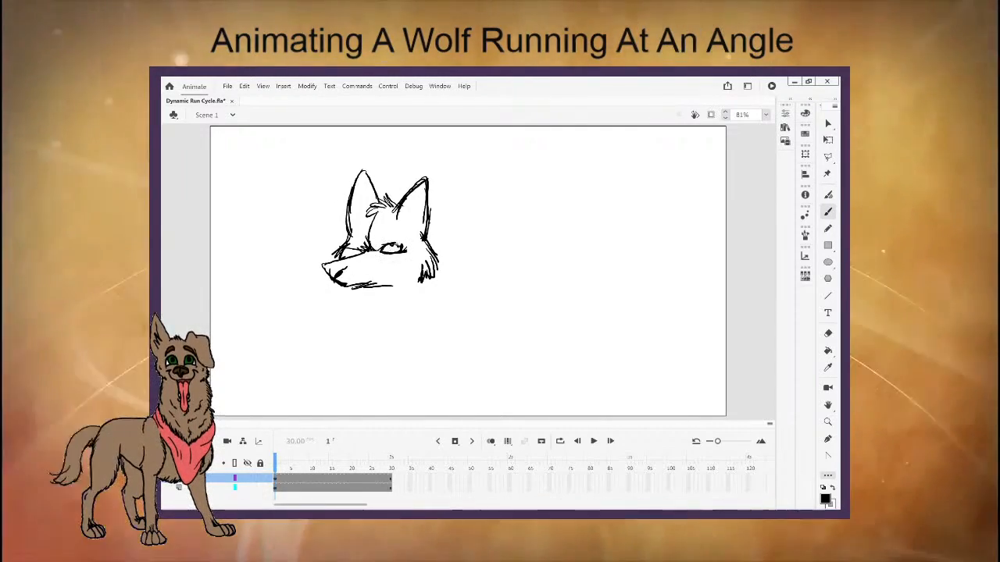
drag(395, 244, 391, 249)
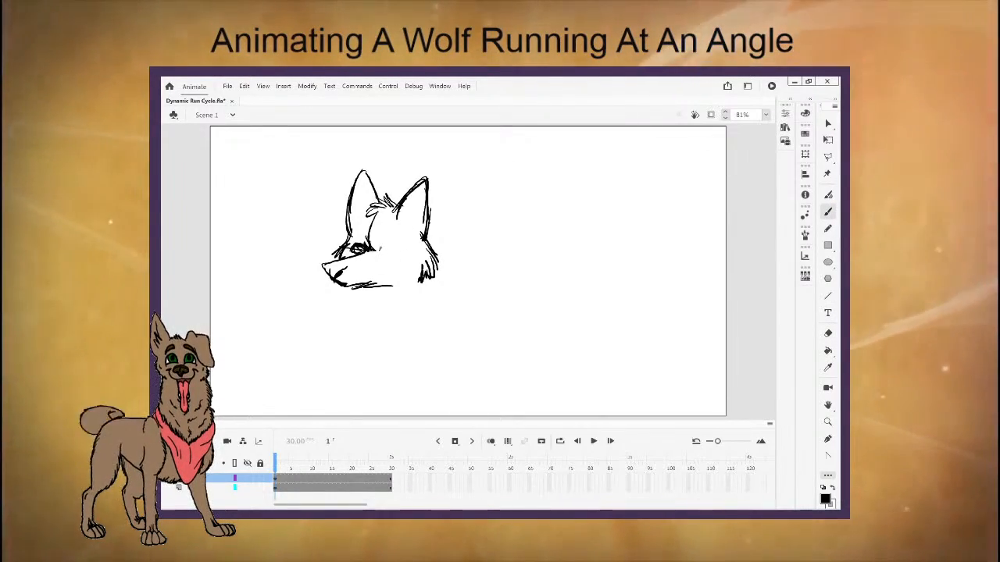
mouse_move(384, 252)
mouse_down()
mouse_move(400, 248)
mouse_move(387, 251)
mouse_up()
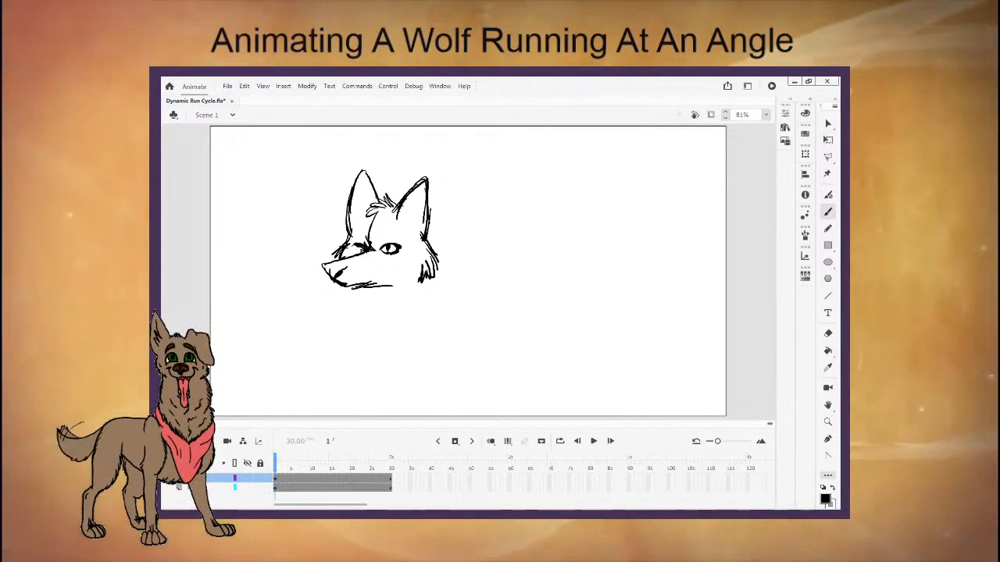
Redraw the far eye beside the muzzle and add fur strokes inside both ears and brow lines above the eyes.
key(e)
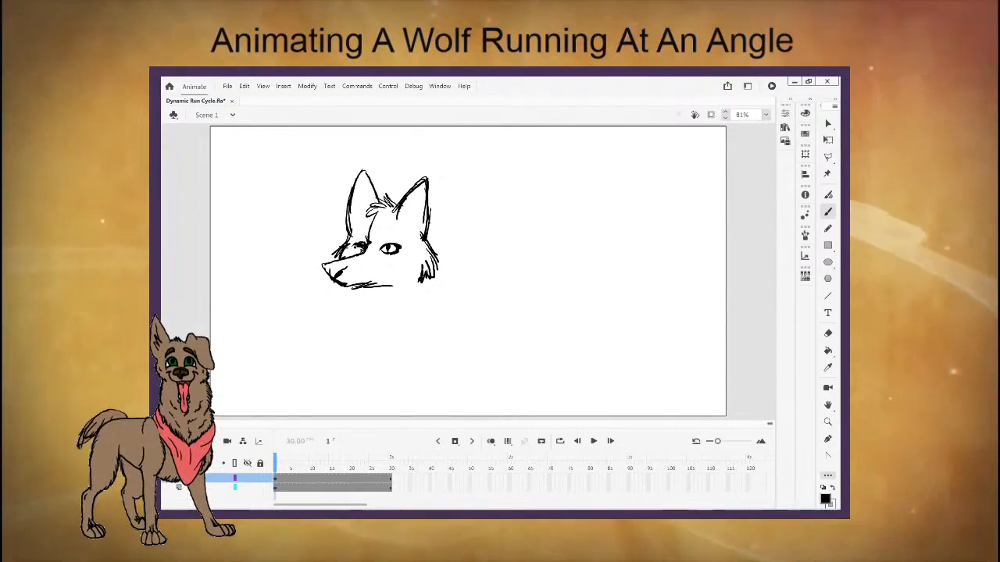
key(e)
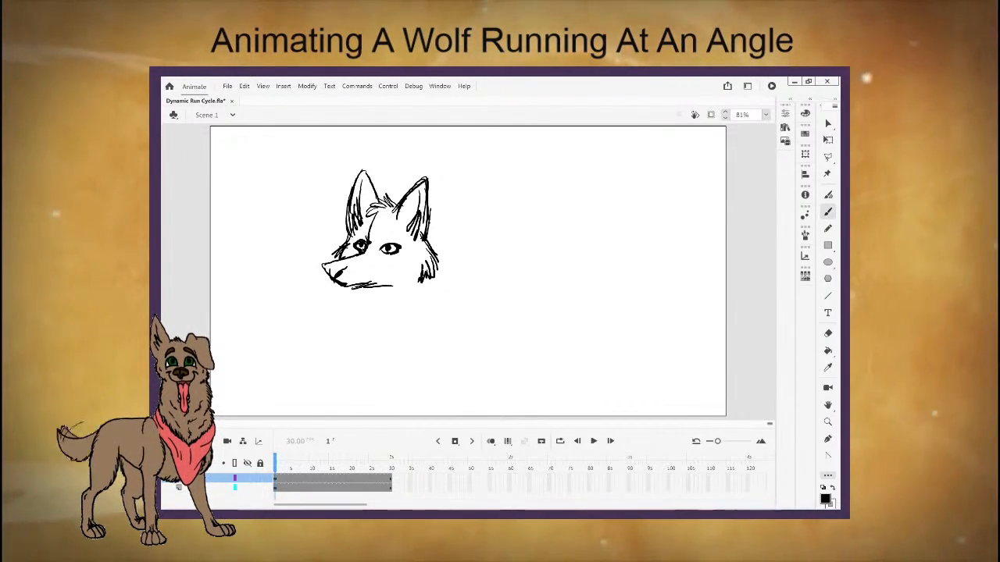
click(243, 86)
click(266, 99)
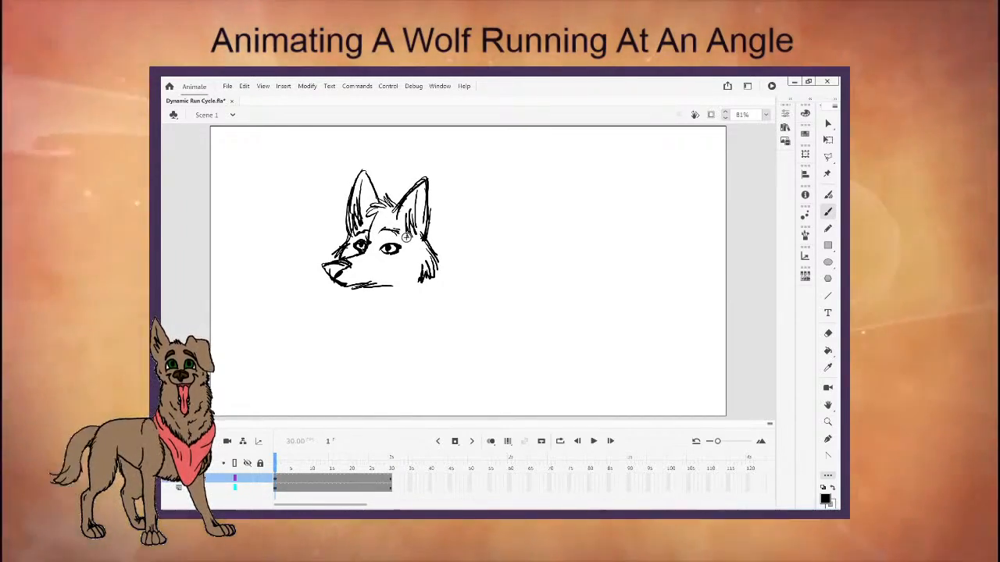
Erase the lower jaw line, redraw it as a deeper curved chin, and thicken the near cheek fur.
click(828, 333)
drag(343, 285, 393, 286)
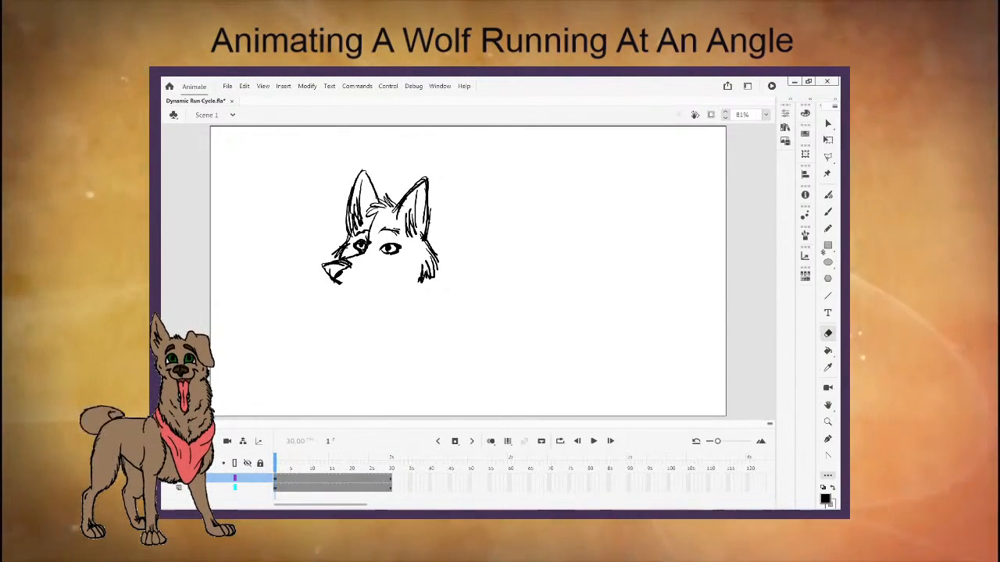
click(828, 211)
drag(331, 281, 391, 295)
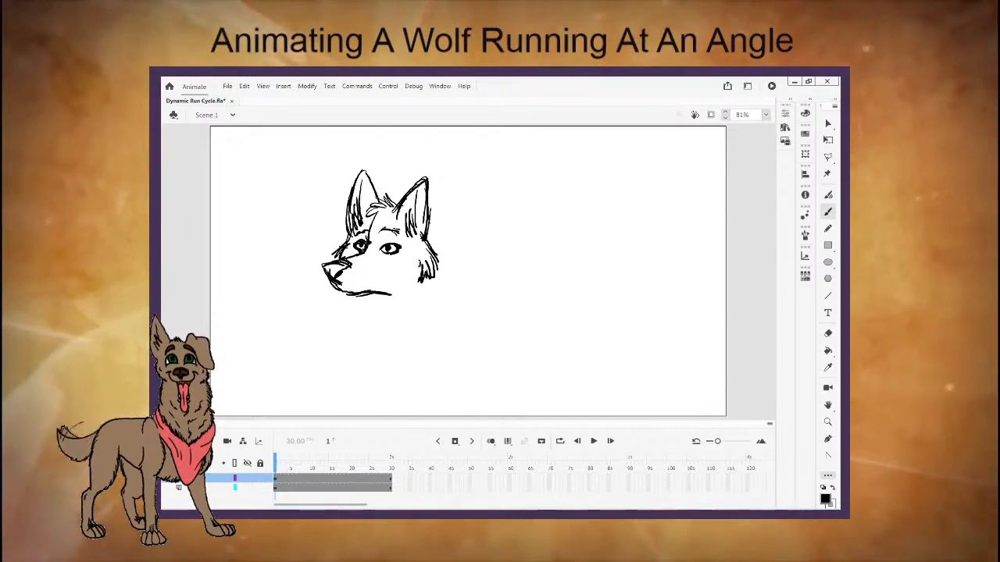
drag(416, 271, 421, 286)
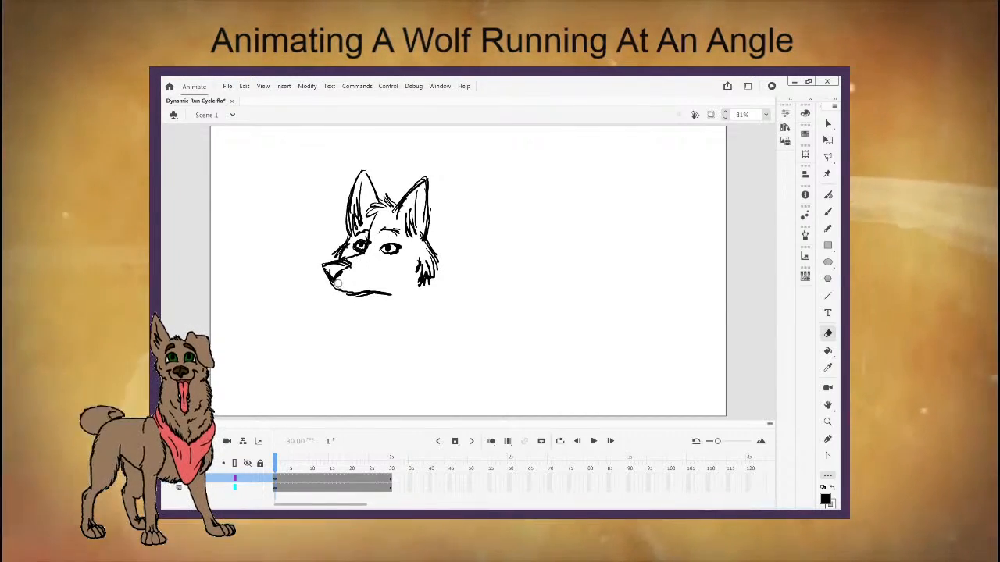
Draw the mouth line with a small curved mark behind its corner, and clean up the far eye.
key(b)
drag(318, 266, 395, 287)
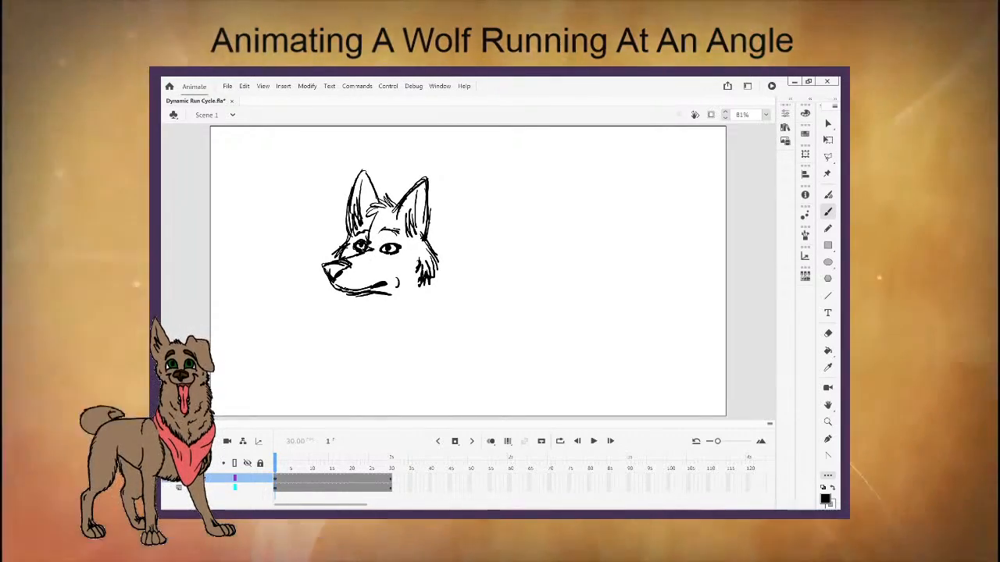
click(827, 333)
drag(368, 242, 365, 251)
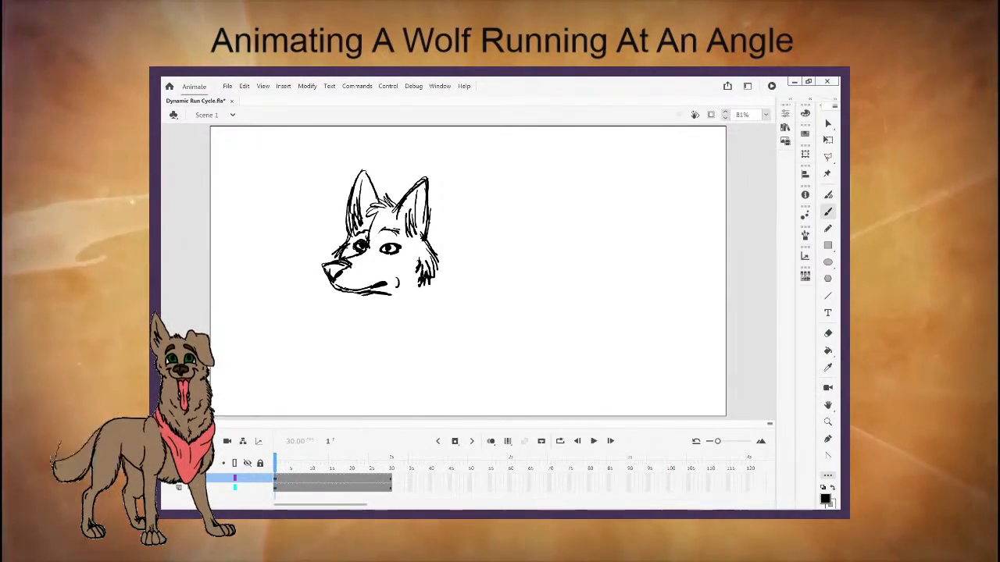
Bring the Wolf Run Cycle Ref sheet into view beside the stage and circle pose 8 with the brush.
click(765, 114)
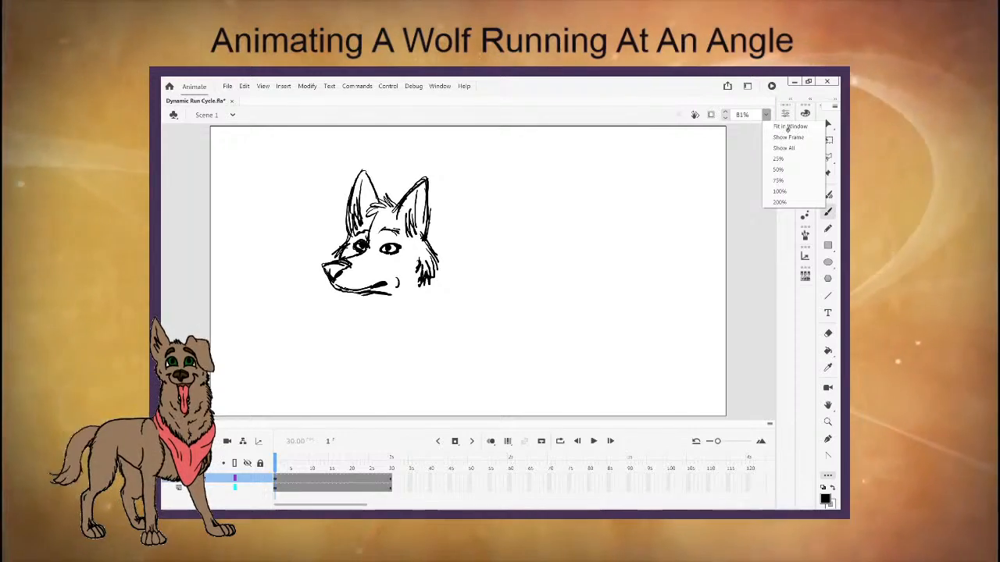
click(779, 170)
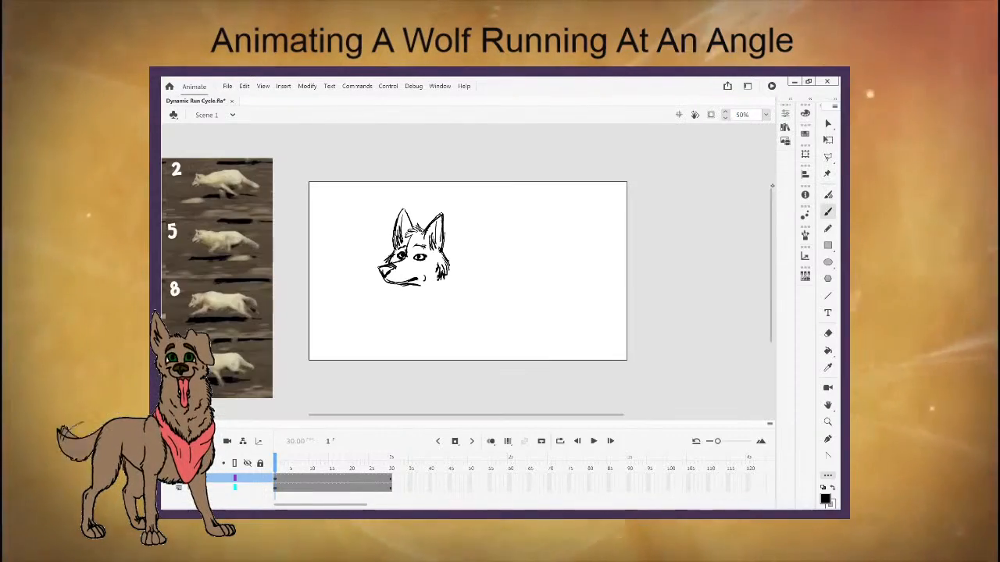
scroll(533, 329, down, 3)
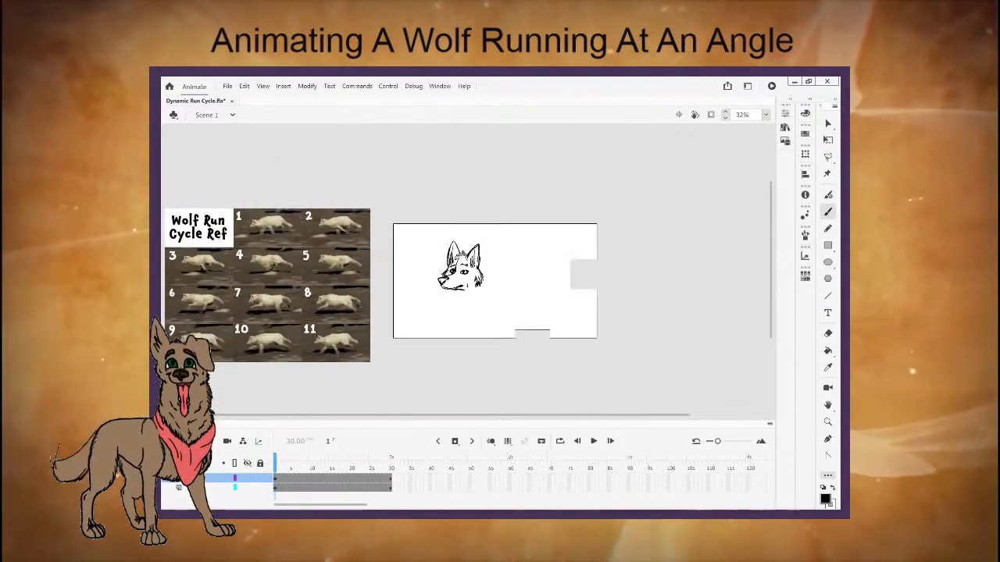
scroll(534, 329, up, 1)
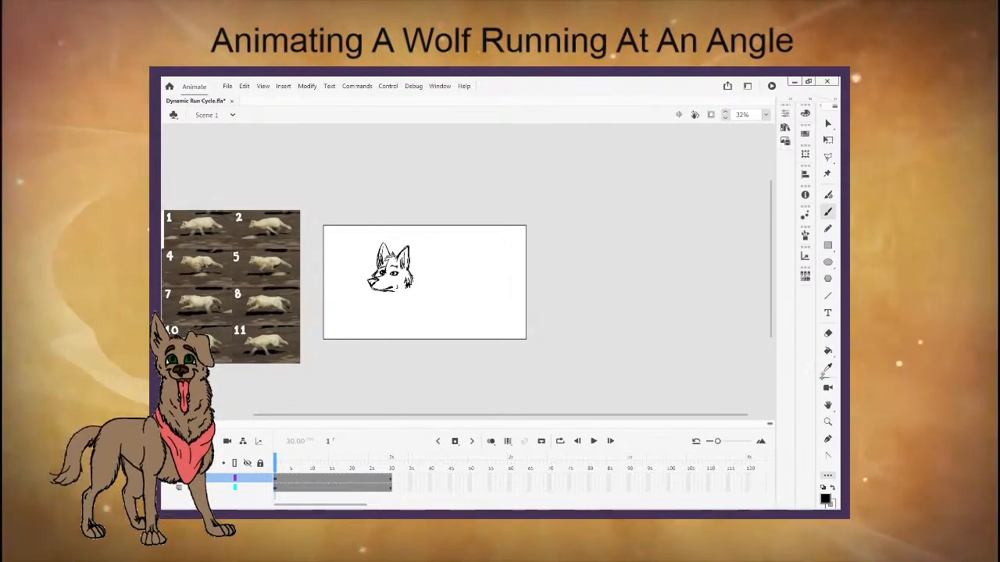
click(827, 405)
drag(487, 357, 599, 358)
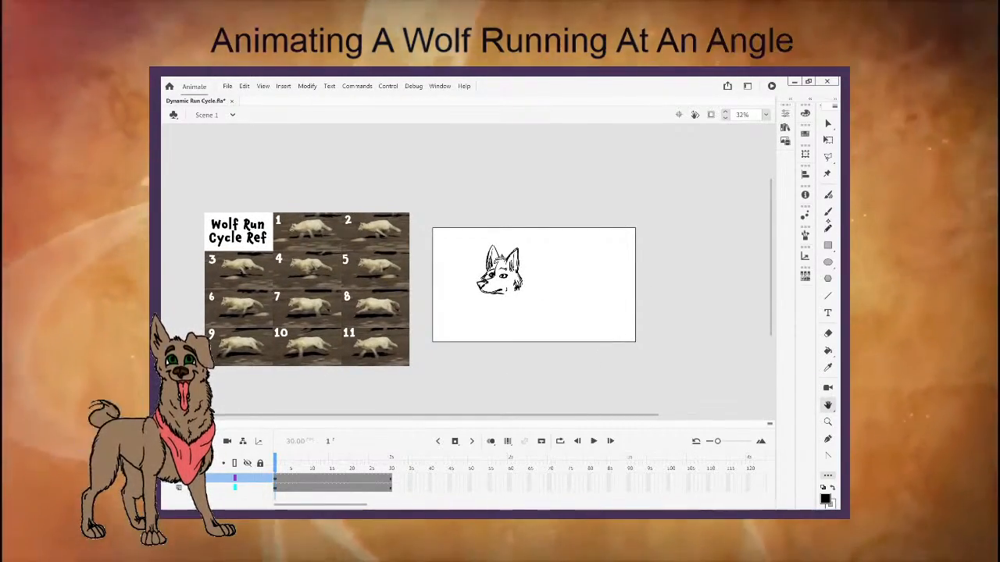
click(827, 212)
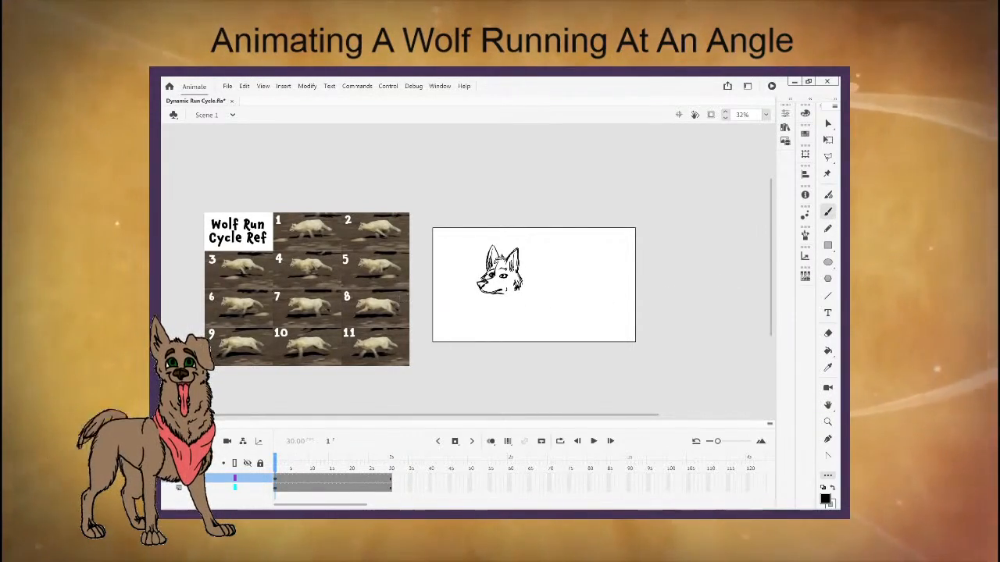
drag(346, 297, 426, 303)
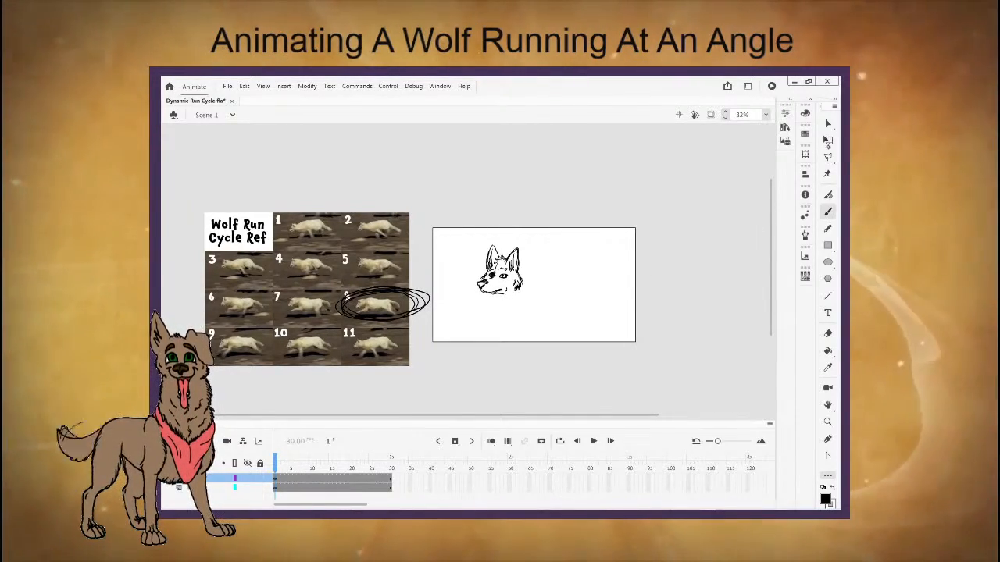
Rotate the head sketch counterclockwise with Free Transform and move it slightly lower on the stage.
drag(526, 268, 526, 240)
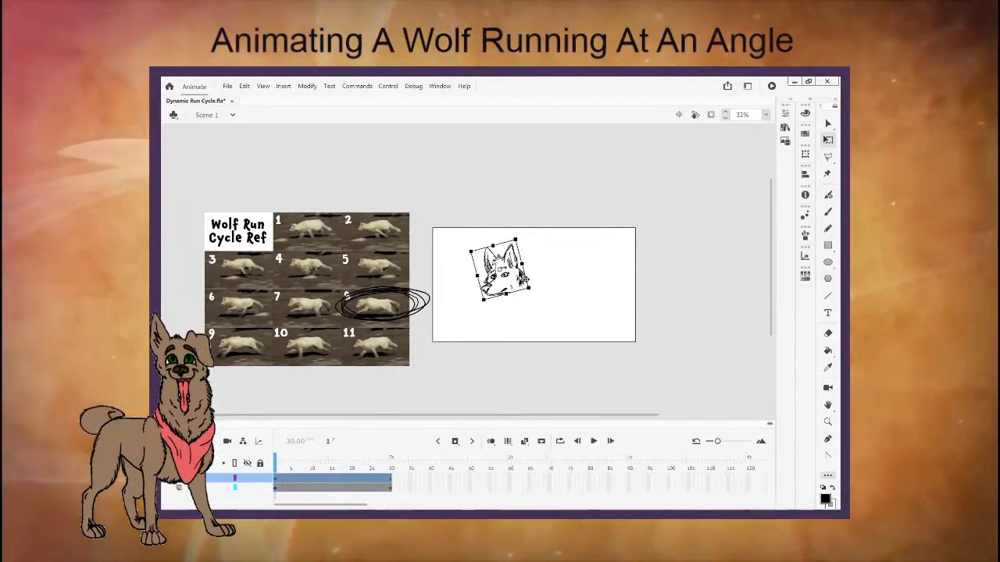
drag(522, 278, 520, 289)
click(531, 285)
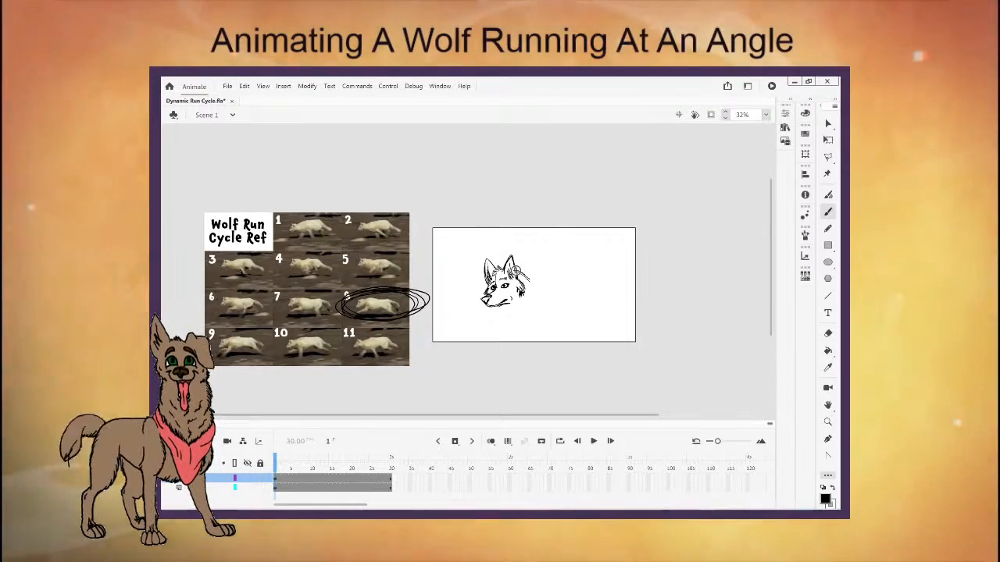
Sketch the neck arching back behind the ears, the shoulder curve and the chest fur below the jaw.
drag(522, 275, 533, 268)
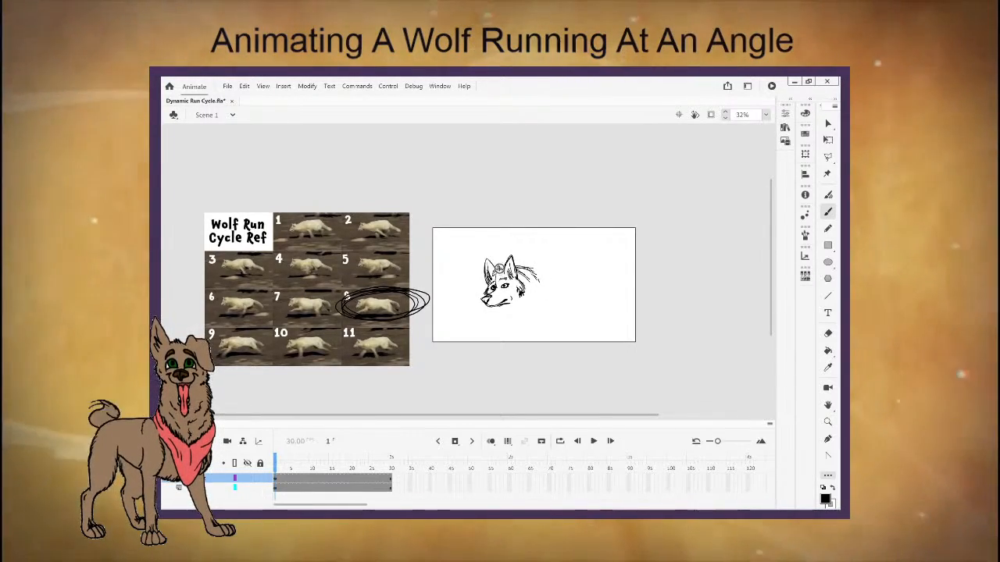
drag(524, 268, 542, 286)
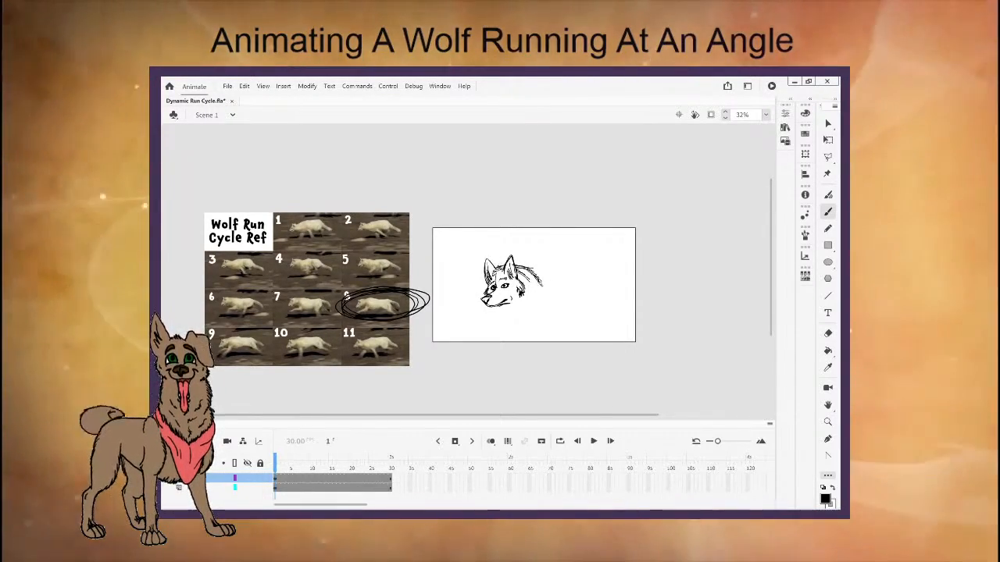
drag(539, 289, 536, 314)
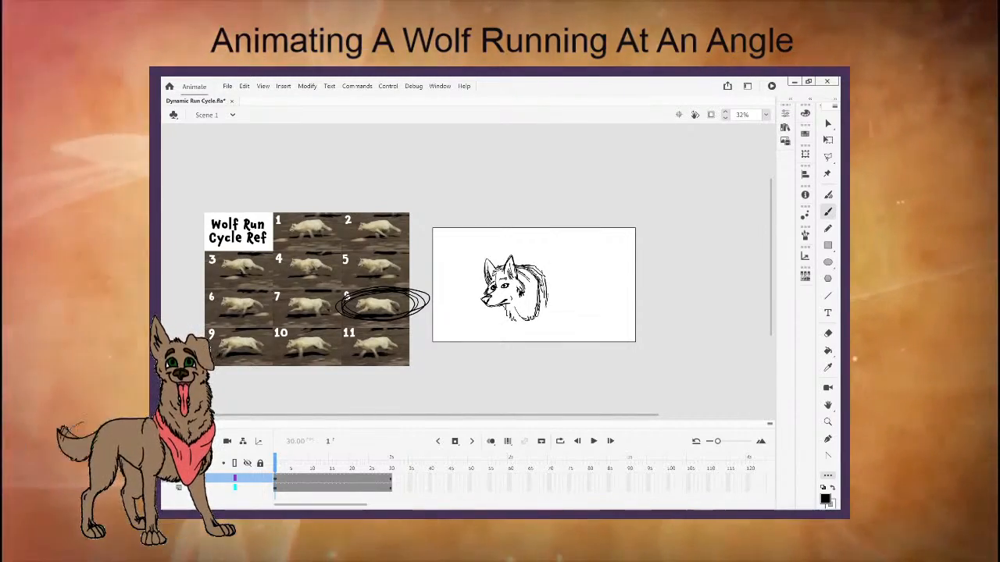
drag(534, 270, 546, 309)
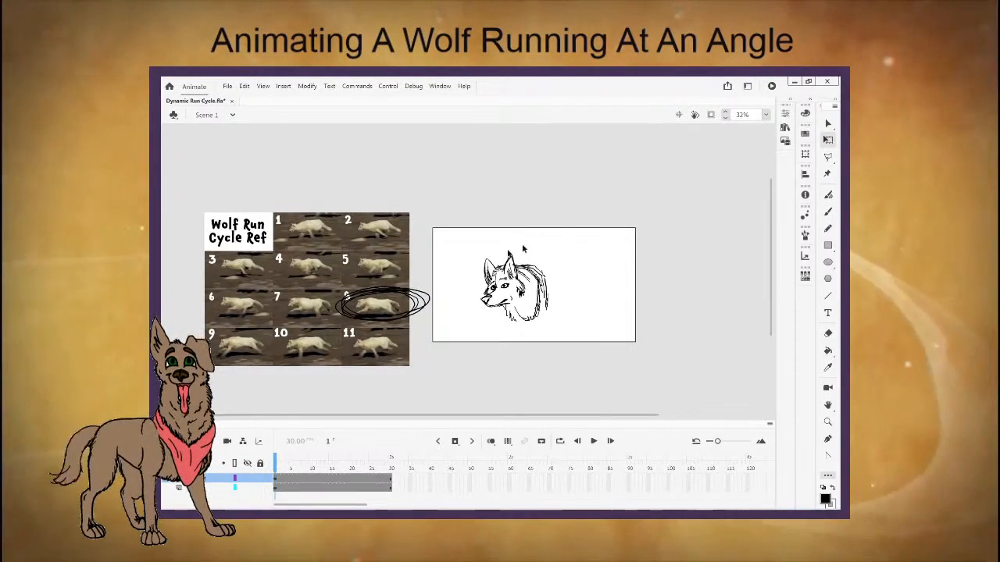
Select the head and shoulder sketch and scale it down with Free Transform toward its upper part.
drag(452, 236, 576, 342)
drag(573, 281, 574, 282)
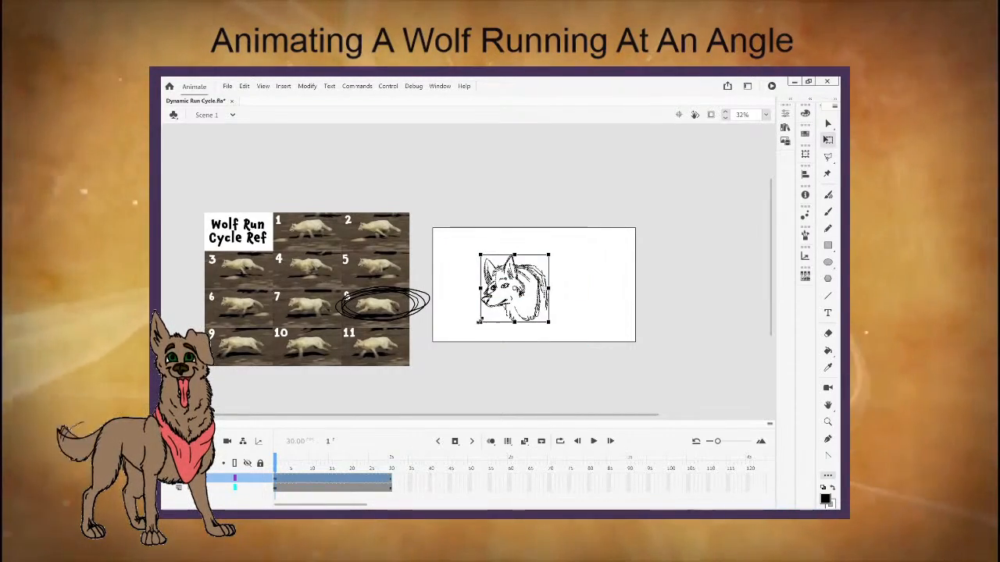
drag(480, 320, 516, 278)
click(578, 273)
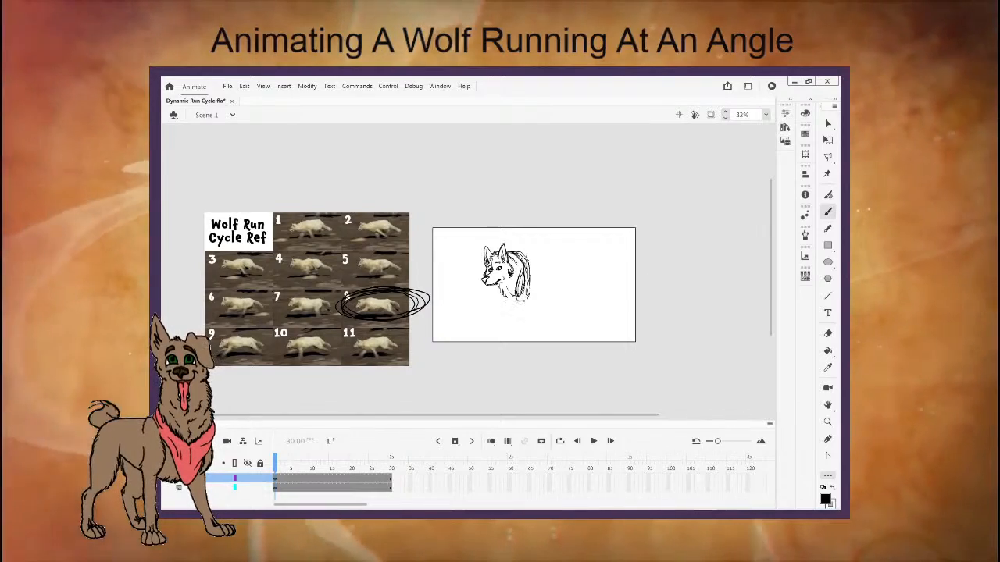
Sketch the near foreleg bent below the chest with its paw, and the far foreleg stretched forward to the left.
drag(529, 298, 521, 316)
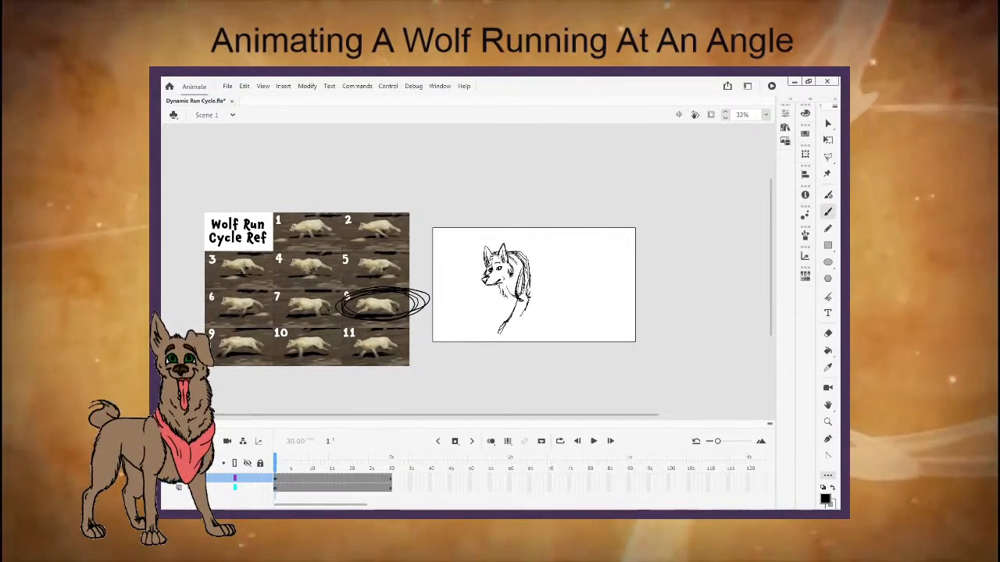
key(e)
mouse_move(507, 317)
mouse_down()
mouse_move(504, 329)
mouse_move(522, 311)
mouse_up()
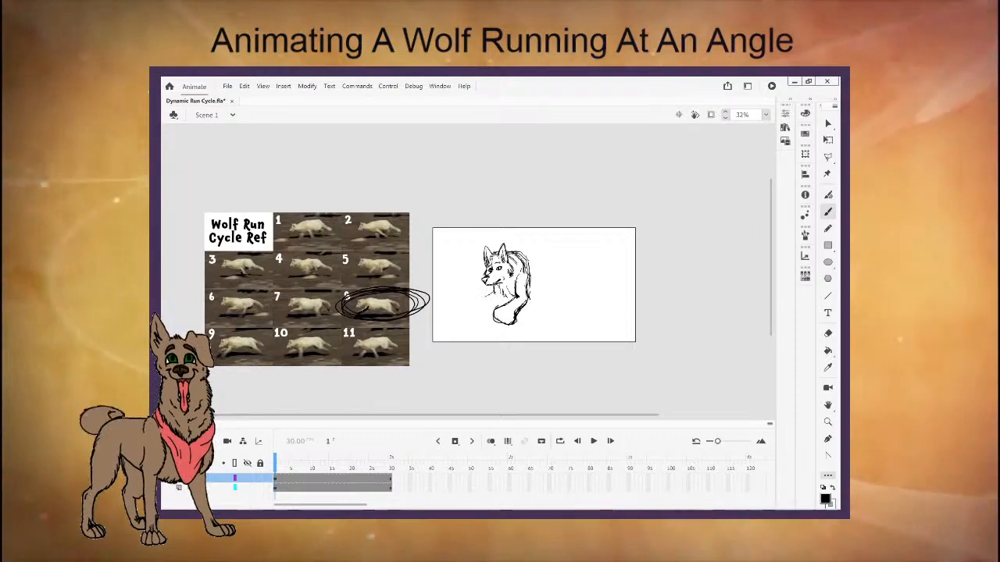
mouse_move(485, 297)
mouse_down()
mouse_move(456, 313)
mouse_move(473, 306)
mouse_up()
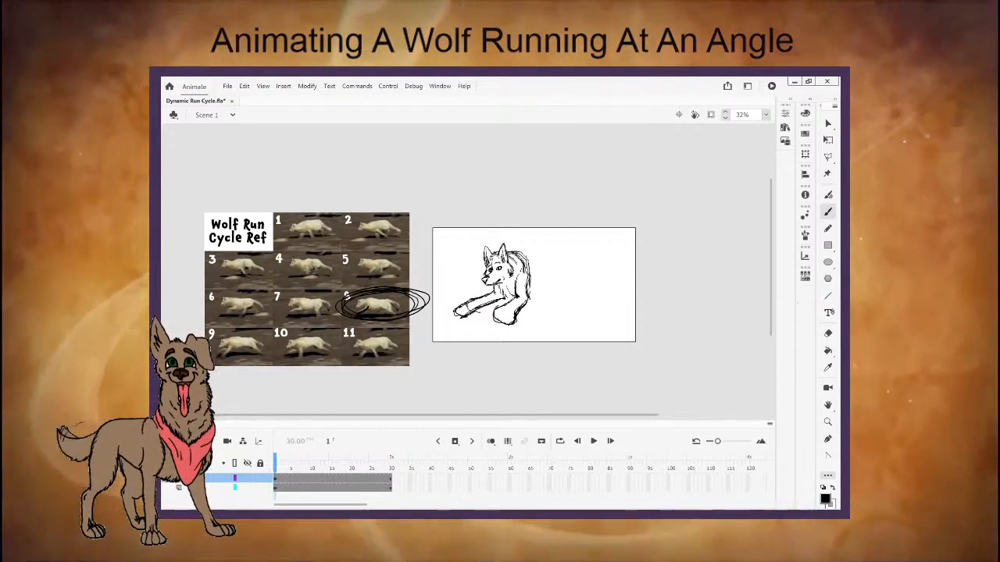
click(828, 333)
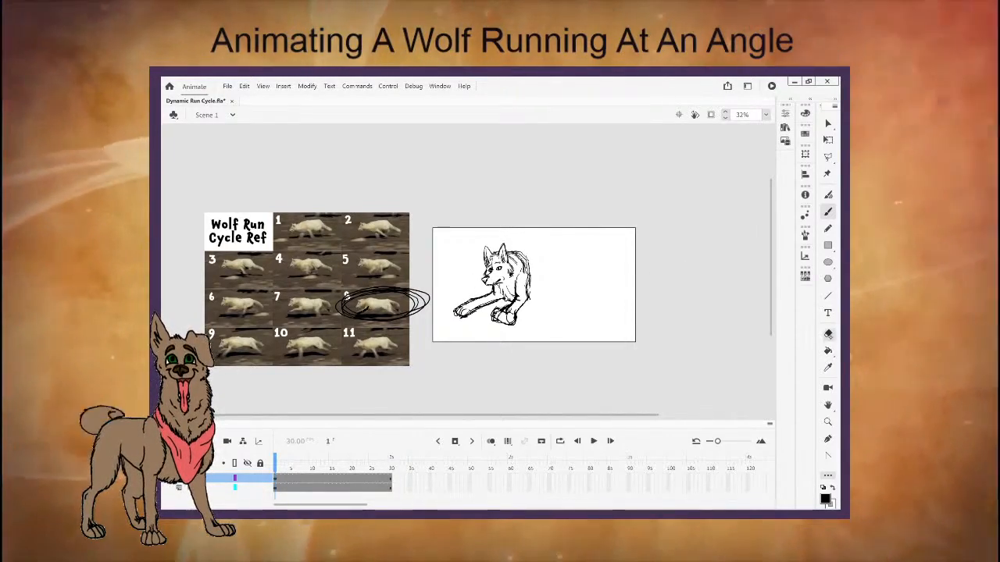
Erase the outstretched far foreleg, redraw it with a fuller paw outline, and start the back line behind the neck.
click(828, 333)
mouse_move(457, 313)
mouse_down()
mouse_move(480, 308)
mouse_move(472, 305)
mouse_up()
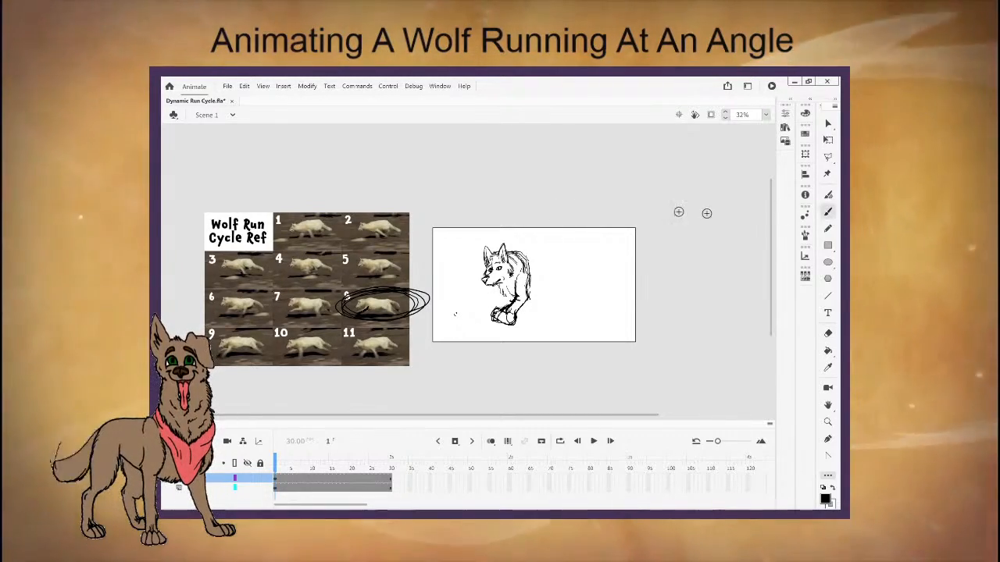
key(b)
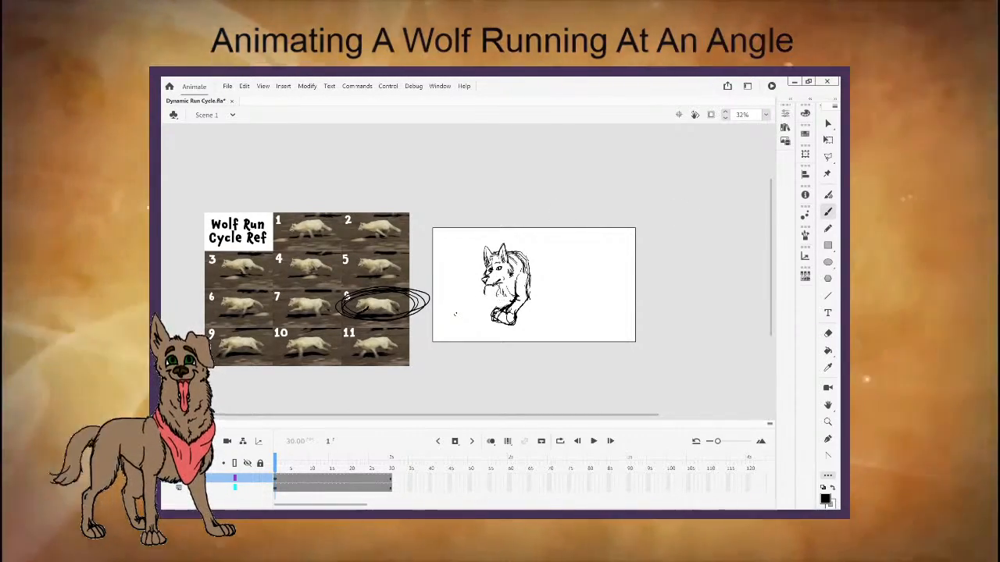
drag(502, 297, 471, 312)
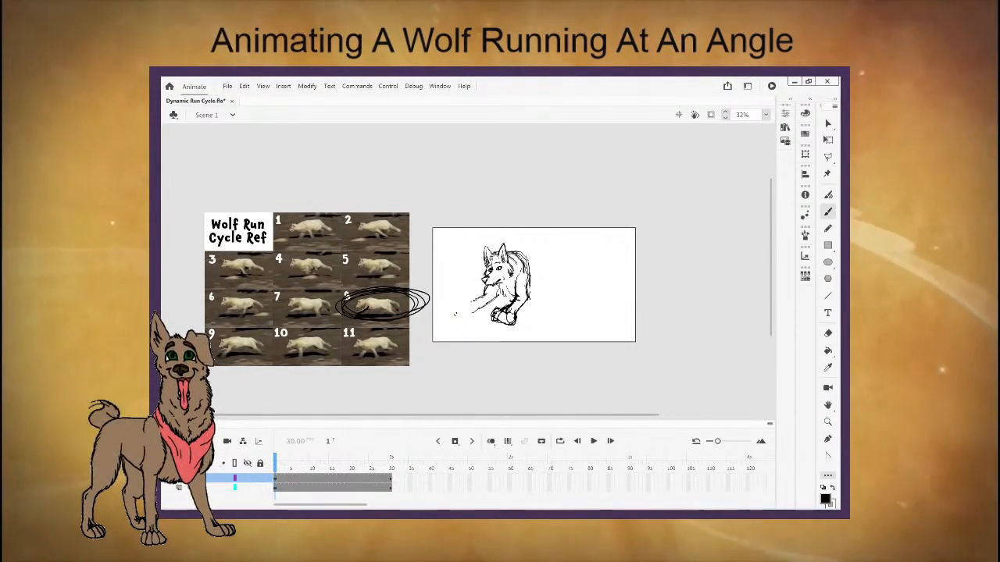
key(n)
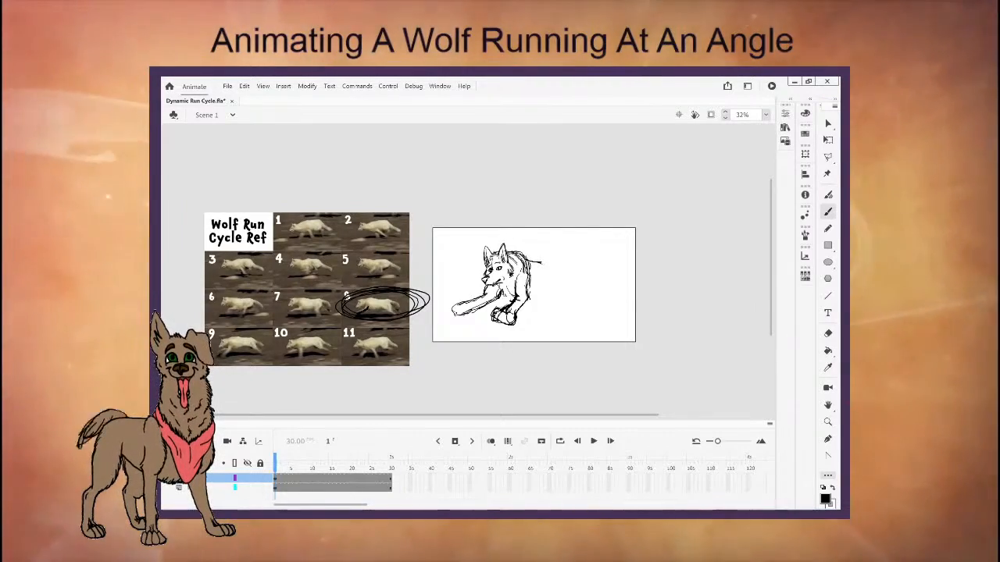
Sketch the wolf's back, rump and belly line and the hind leg stretched backward with its paw, erasing stray lines.
drag(537, 261, 552, 285)
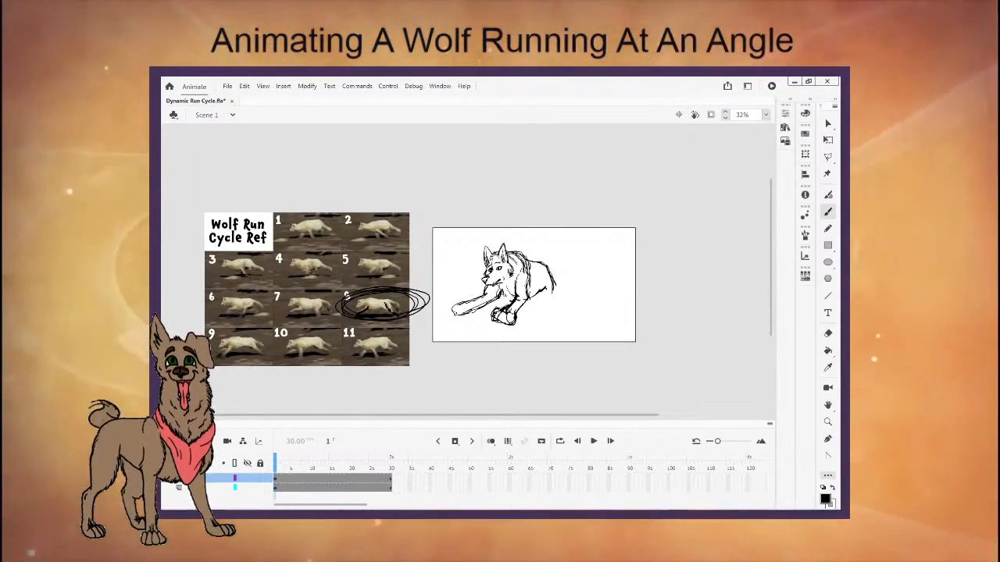
drag(544, 290, 557, 298)
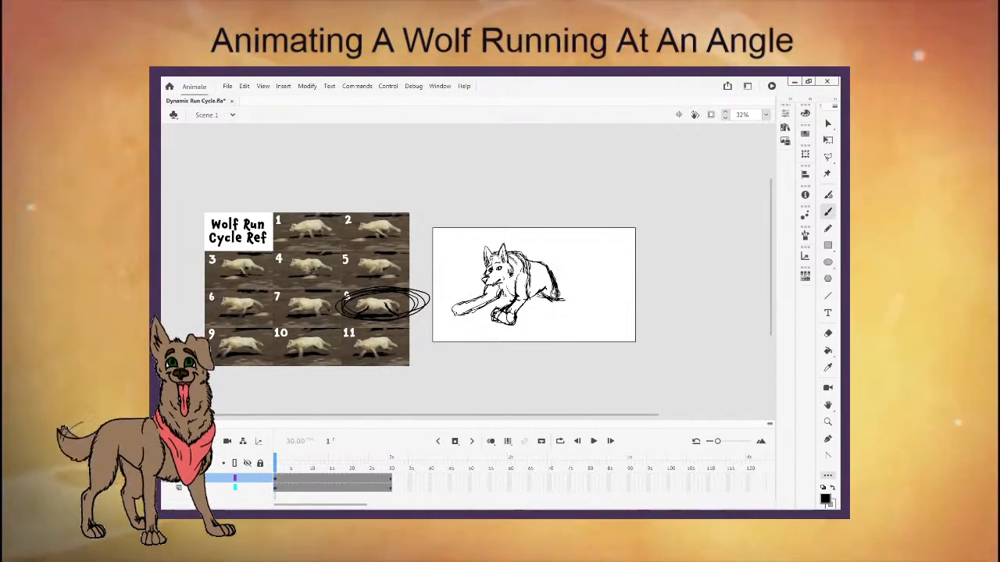
key(e)
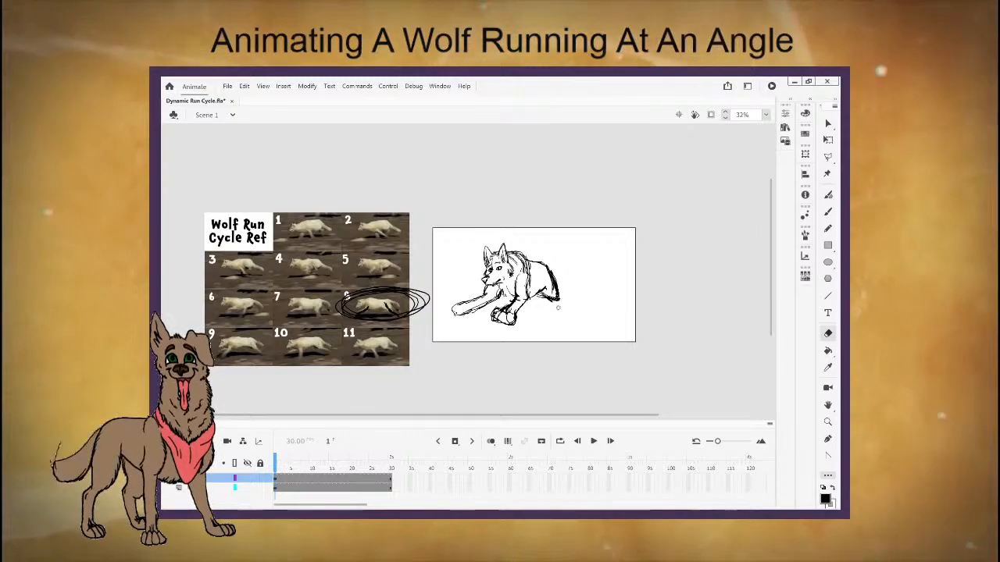
key(b)
drag(551, 298, 573, 307)
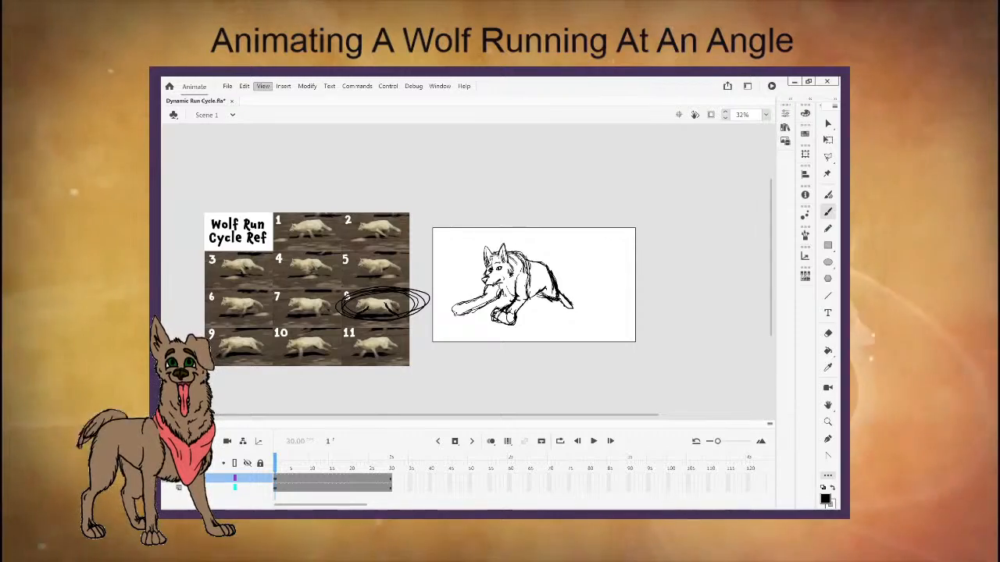
key(e)
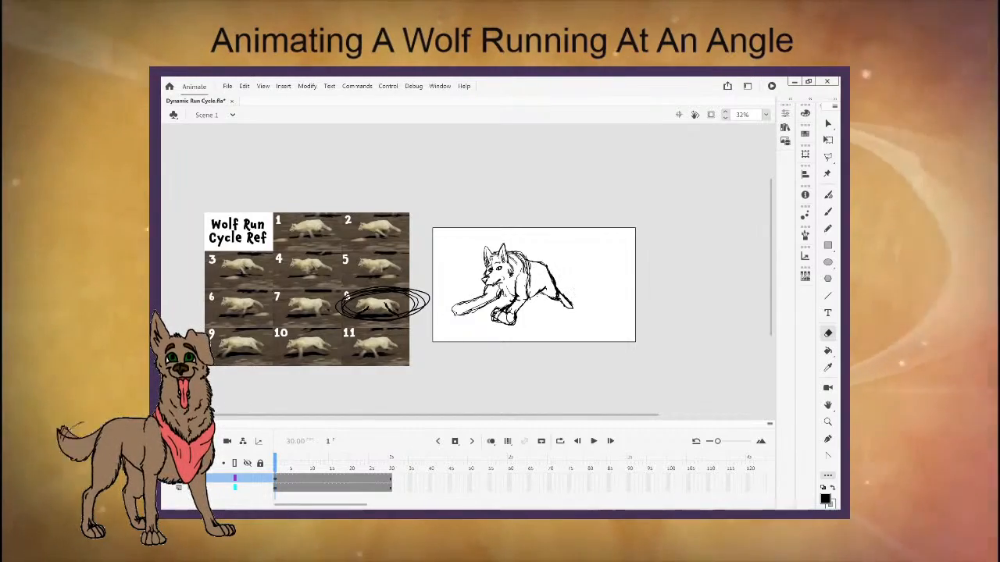
key(b)
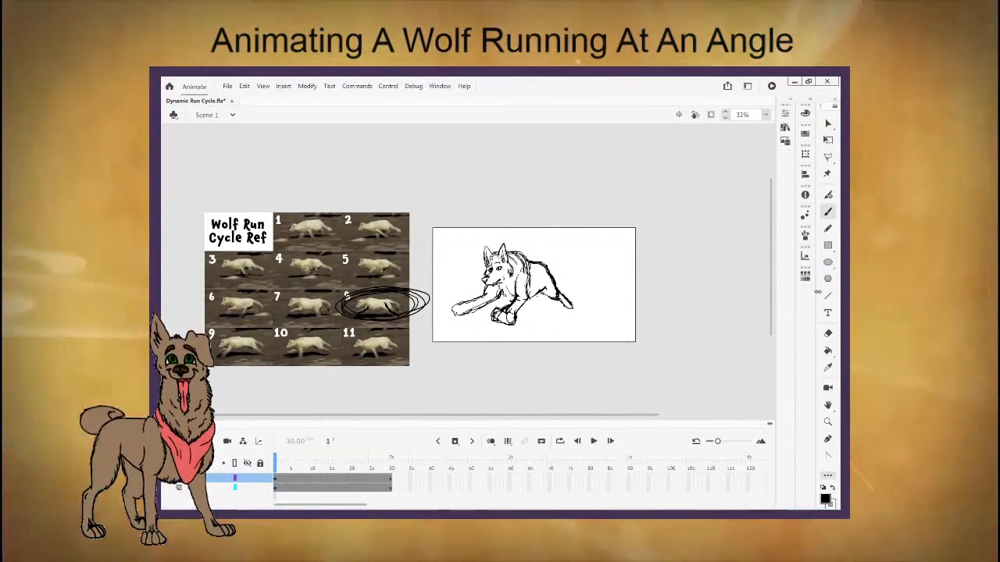
Add the far hind leg and the pointed shape behind the rump, cleaning up the lines under the belly.
click(828, 333)
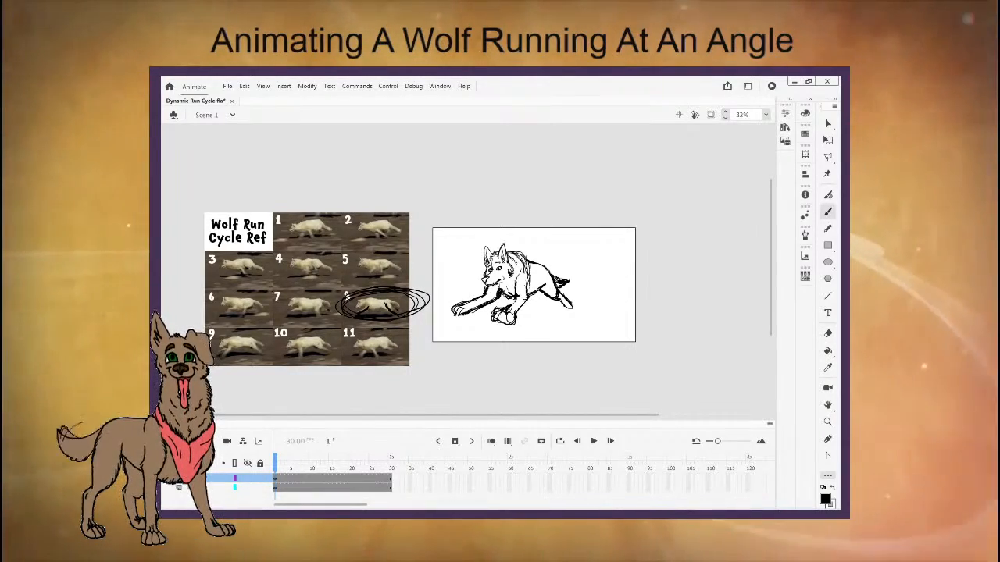
key(e)
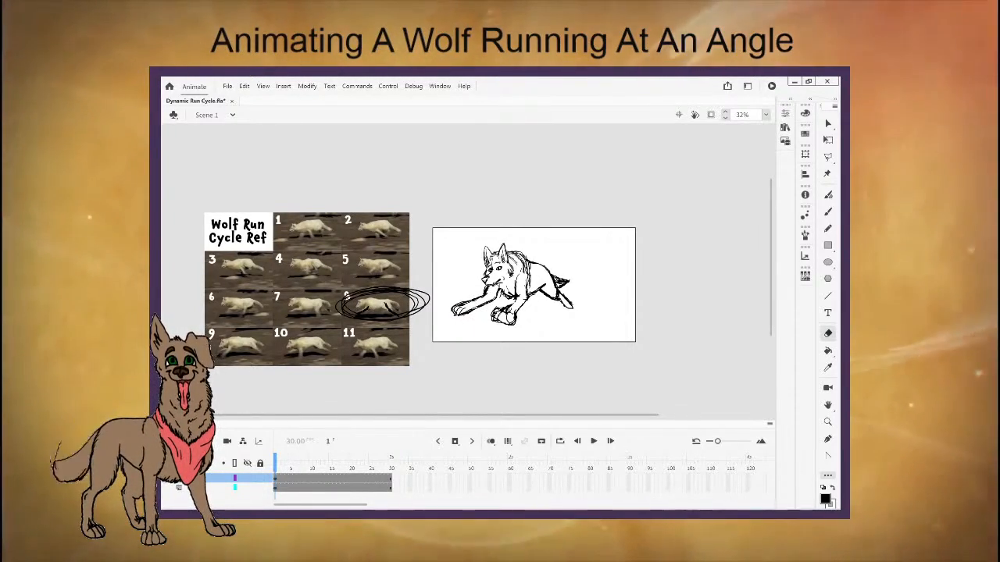
key(b)
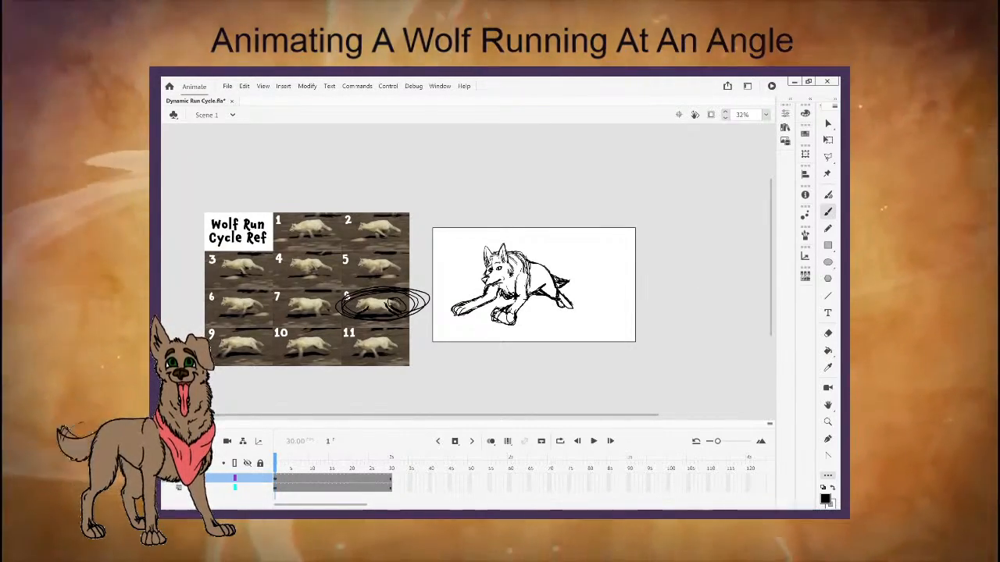
key(e)
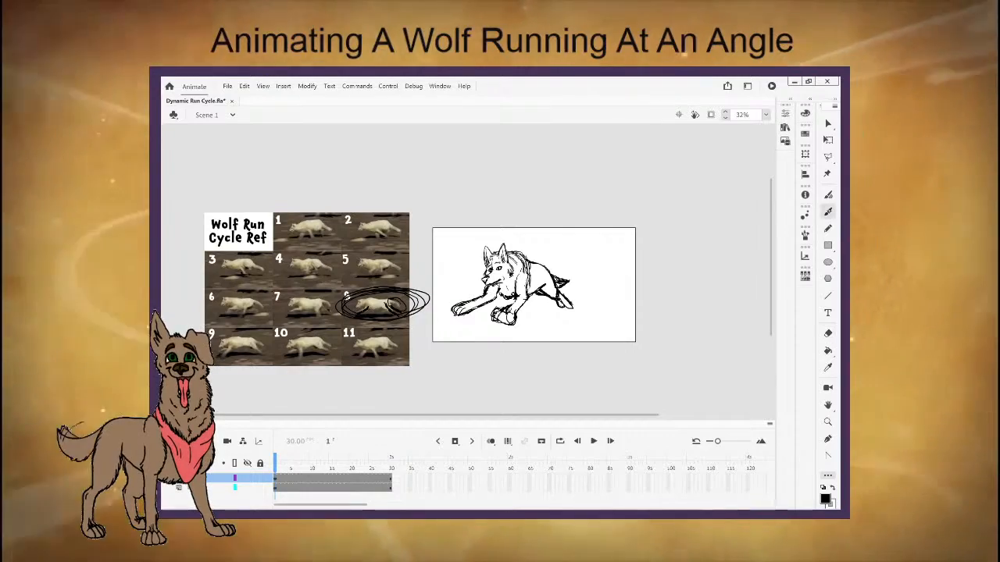
key(b)
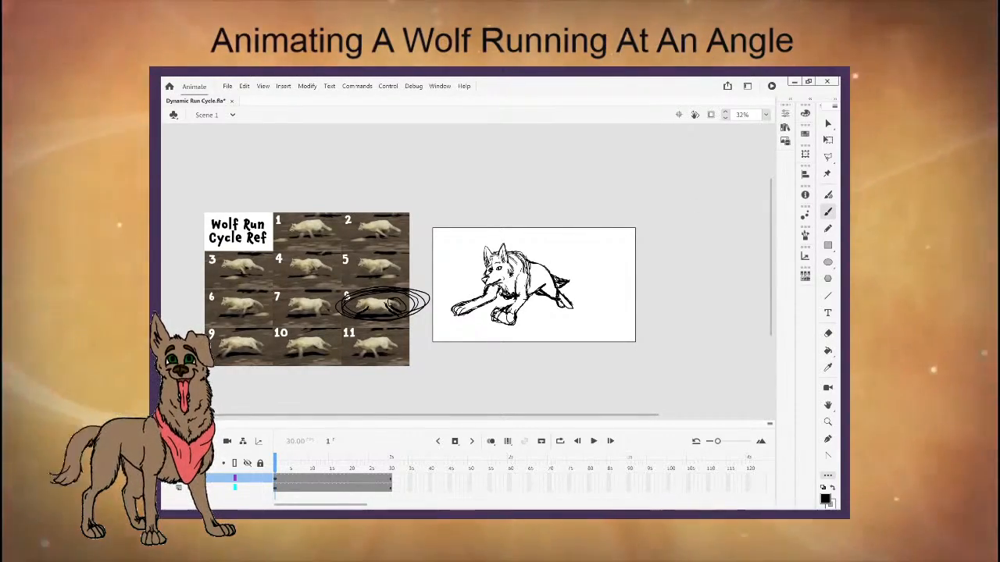
key(e)
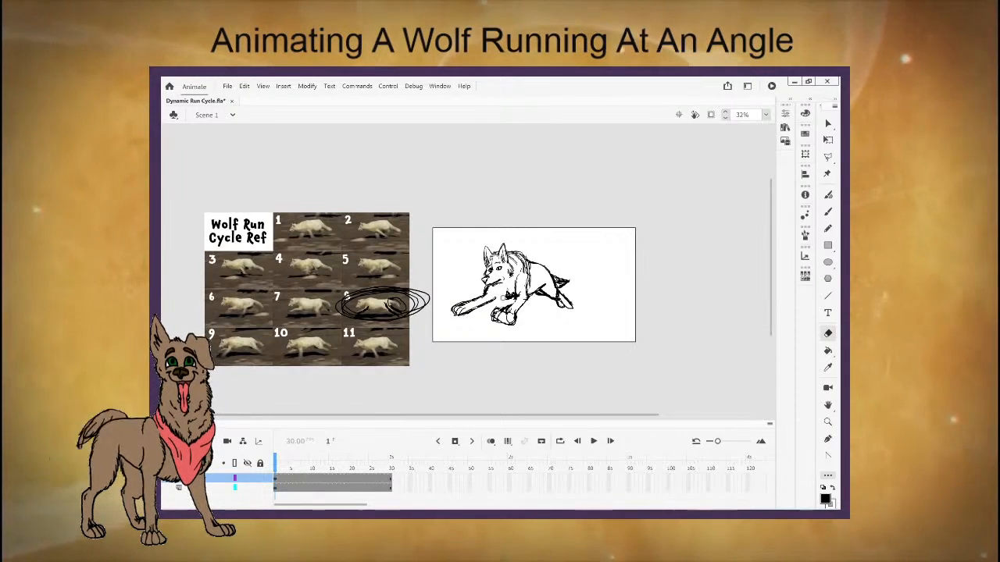
Draw the chest fur and redraw the outstretched foreleg slightly lower with a toed paw, erasing its old outline.
key(b)
drag(510, 272, 517, 267)
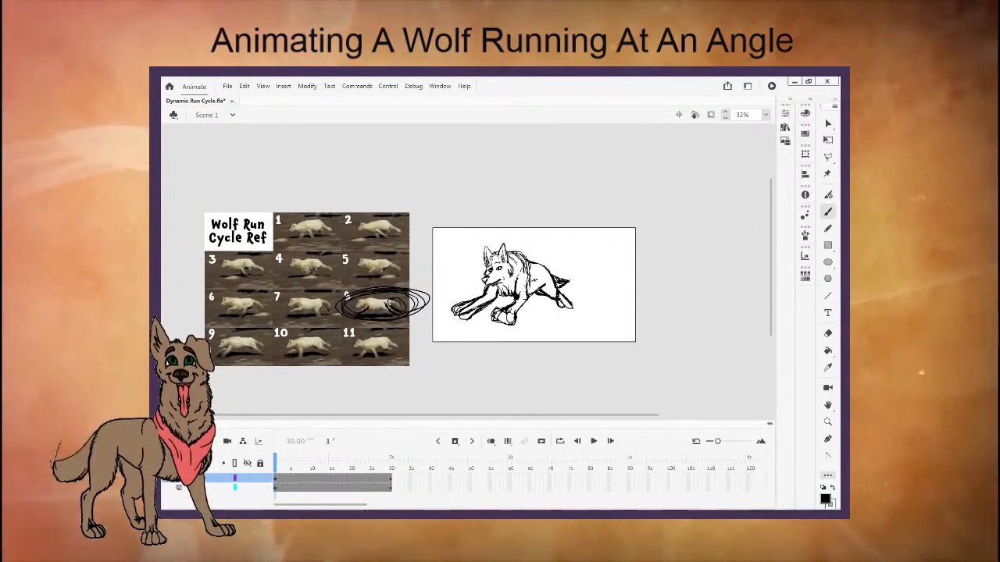
key(e)
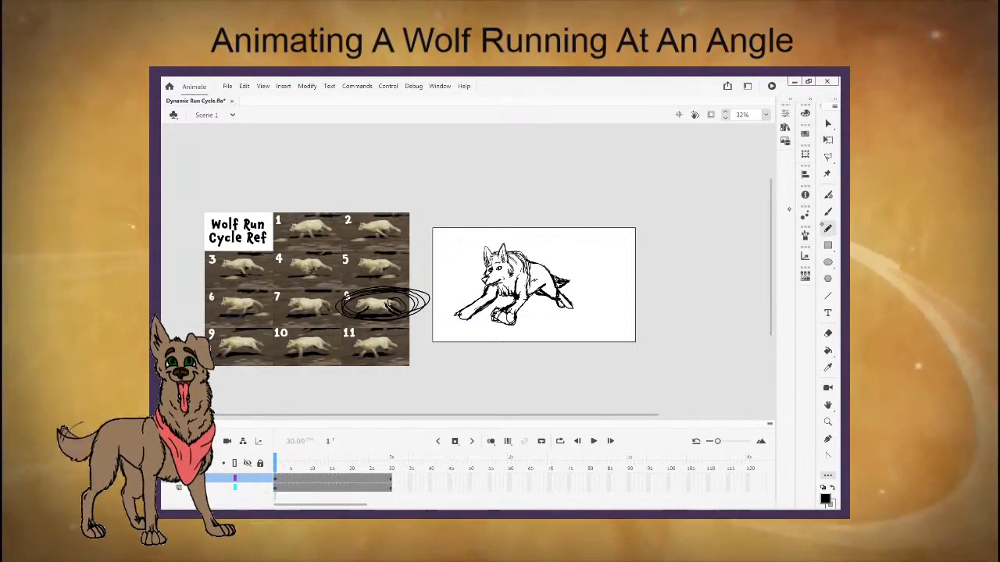
key(b)
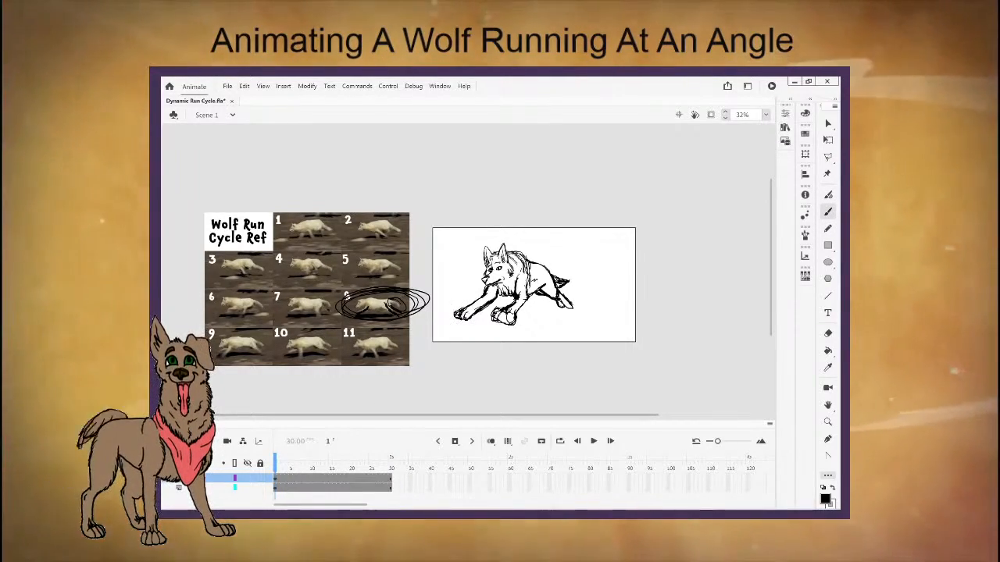
key(e)
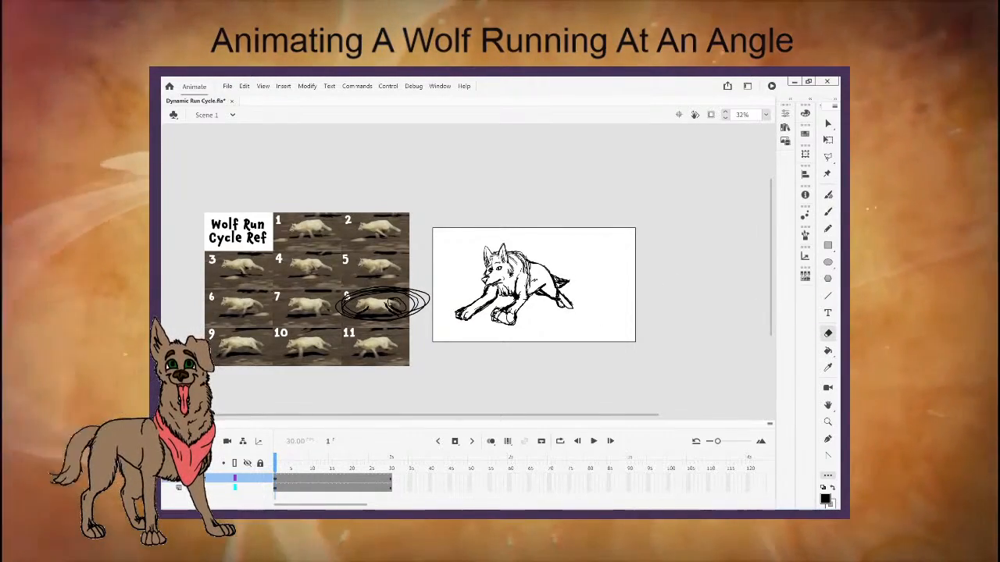
key(b)
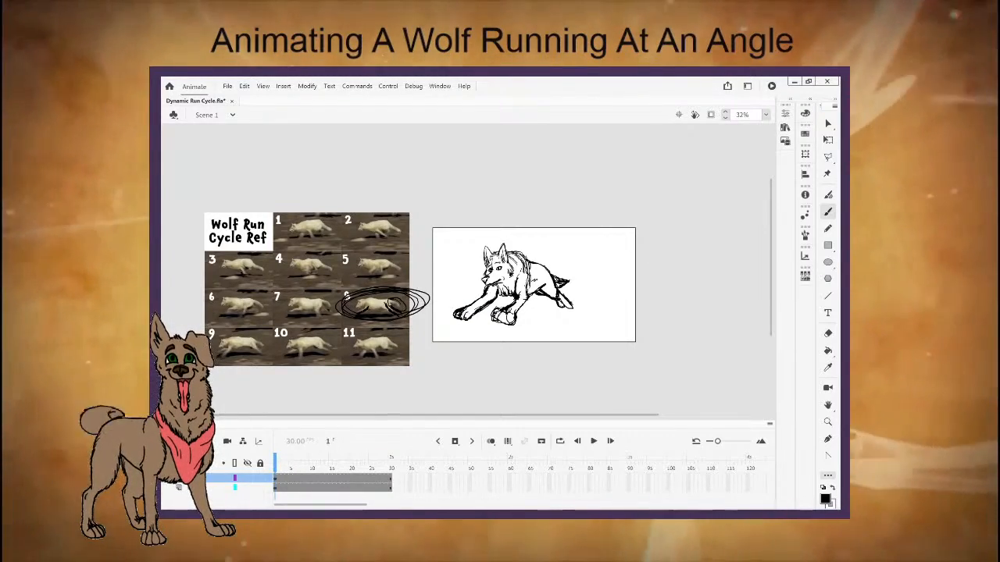
key(e)
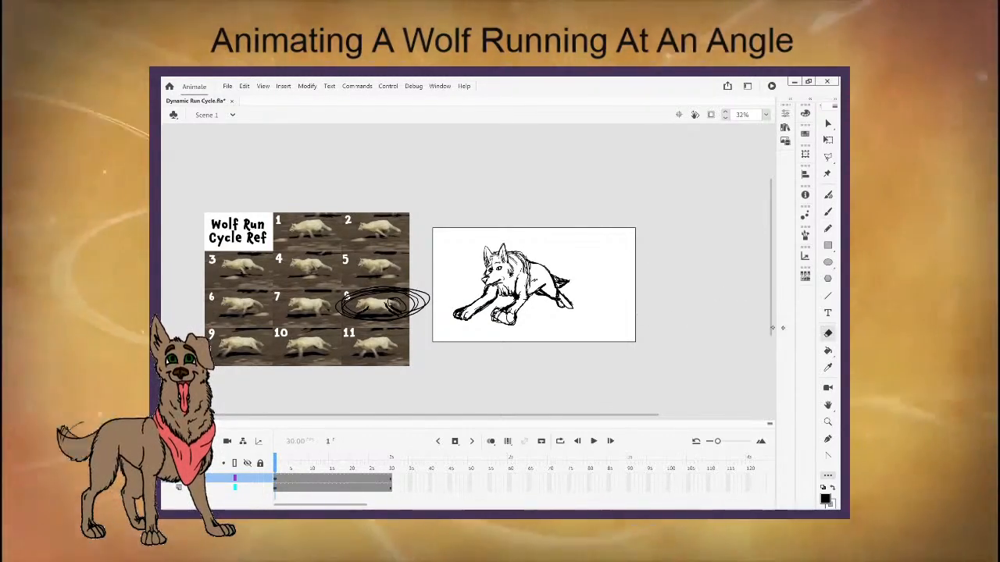
Erase the circle around reference pose 8, cross that pose out, and circle reference pose 3 with the playhead on frame 15.
mouse_move(430, 300)
mouse_down()
mouse_move(357, 326)
mouse_move(319, 325)
mouse_up()
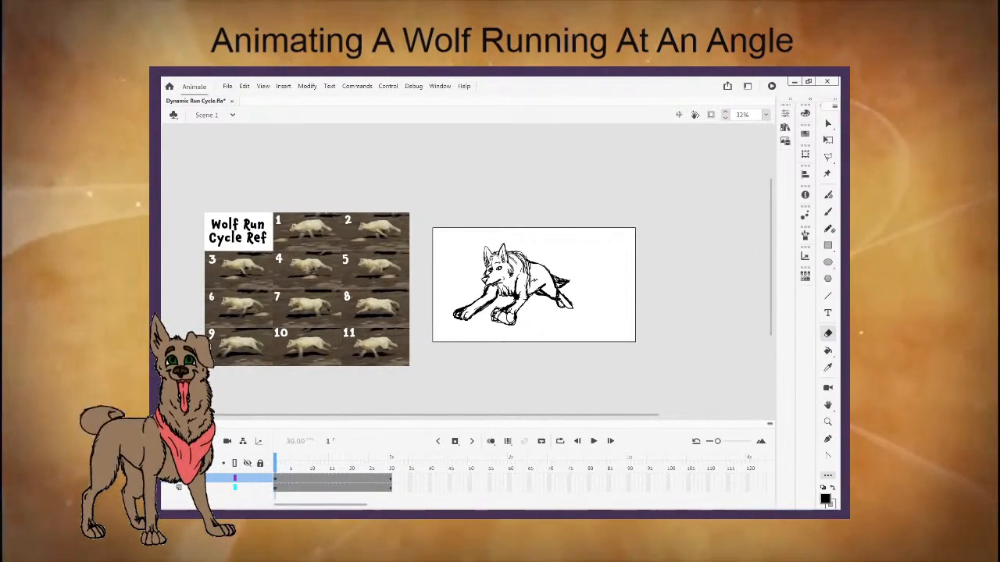
drag(383, 300, 428, 283)
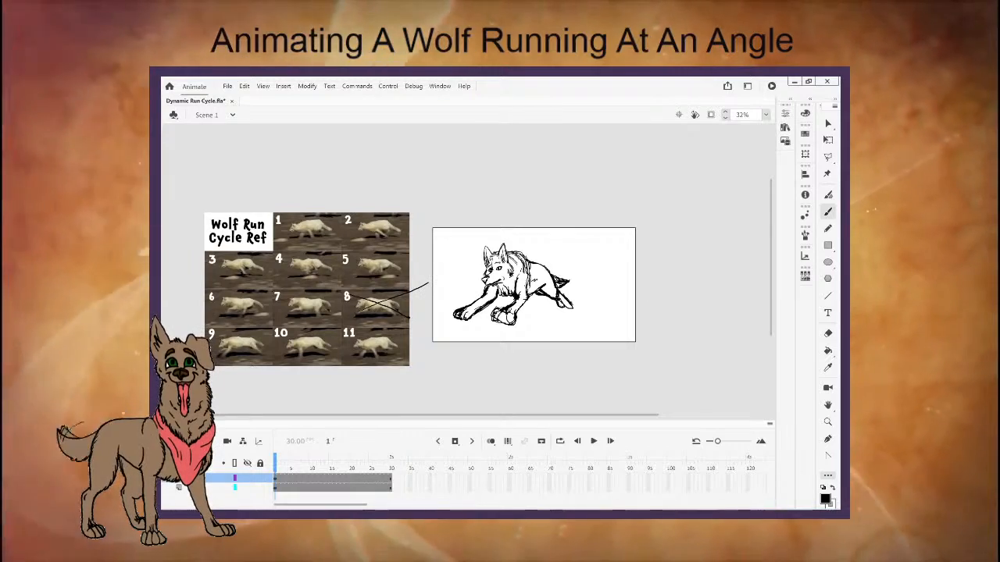
click(295, 461)
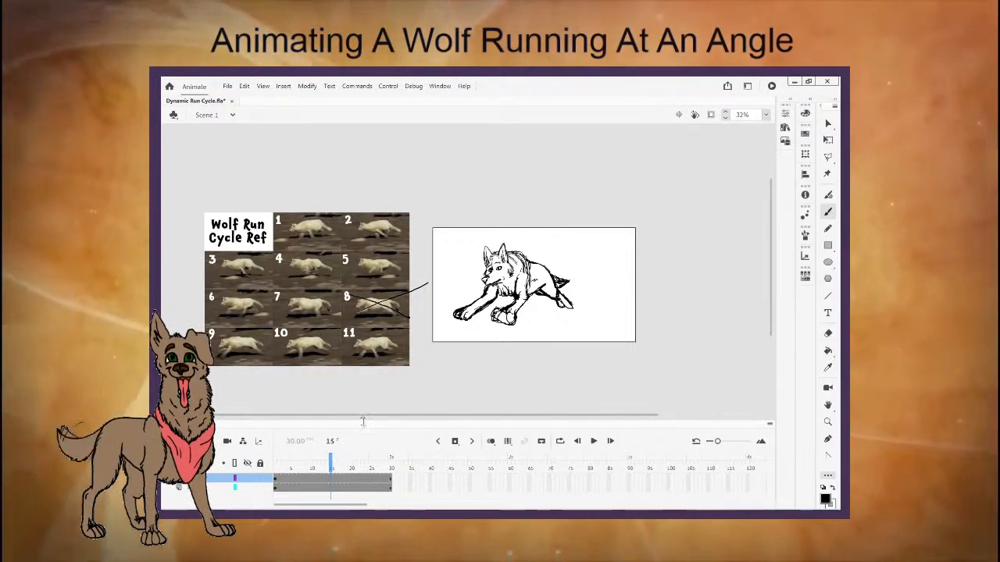
drag(267, 250, 262, 275)
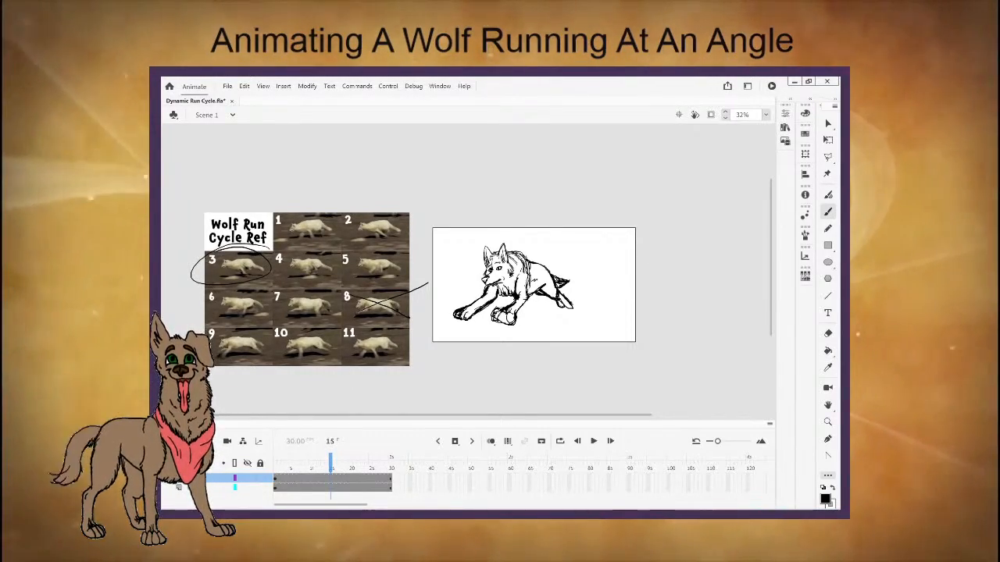
Insert a blank keyframe at frame 15 on the sketch layer and turn on onion skinning.
key(z)
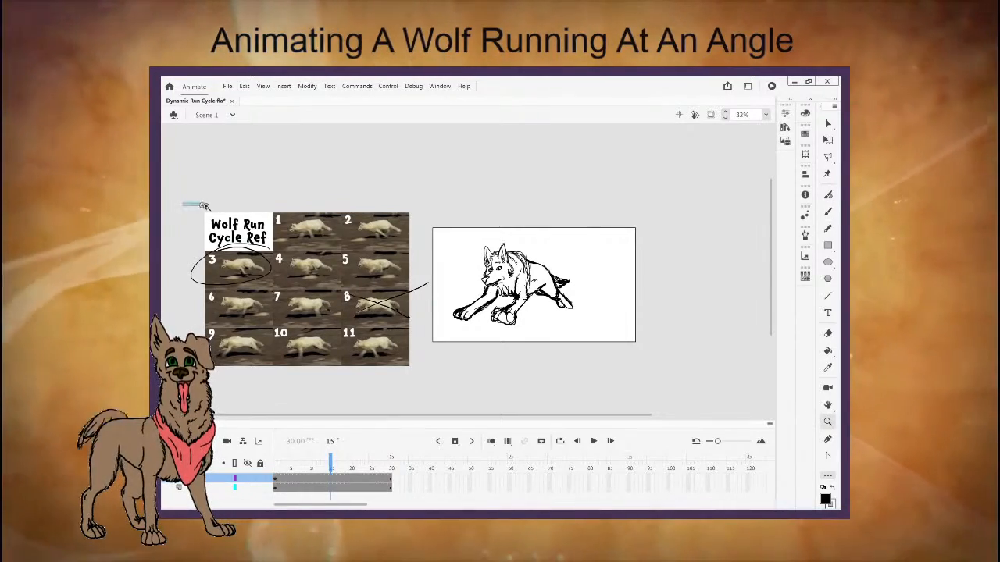
mouse_move(183, 203)
mouse_down()
mouse_move(661, 397)
mouse_move(651, 386)
mouse_up()
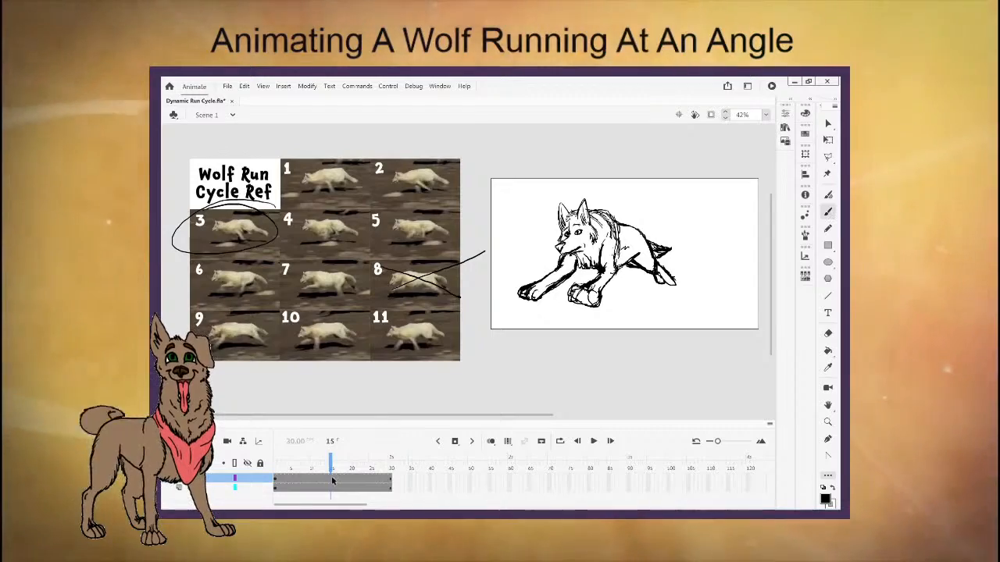
click(245, 88)
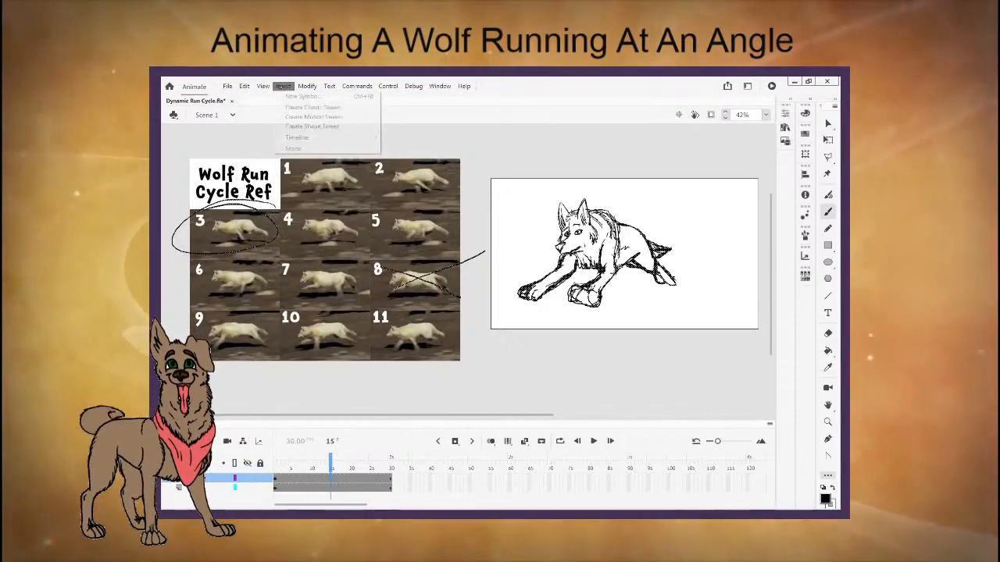
click(282, 86)
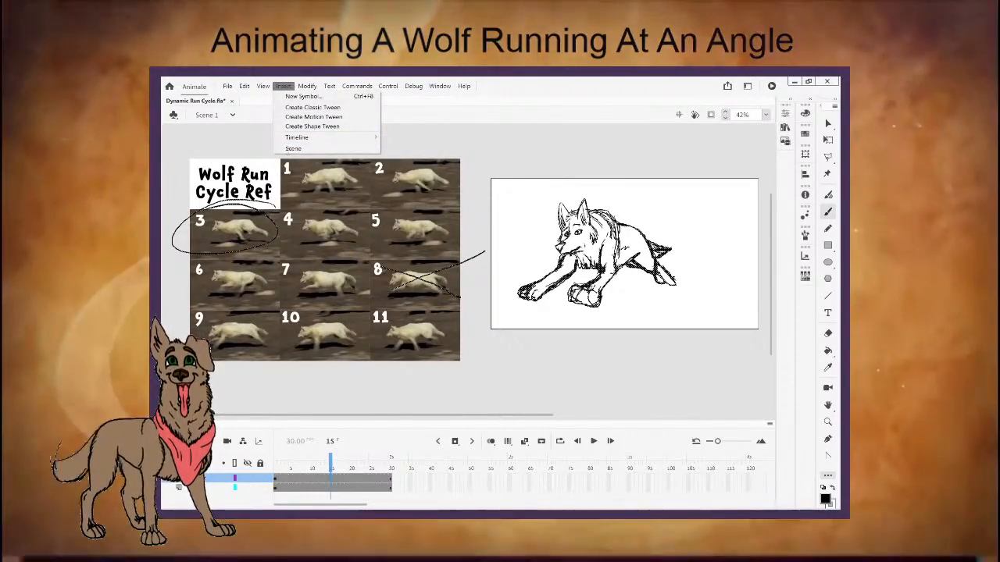
click(455, 441)
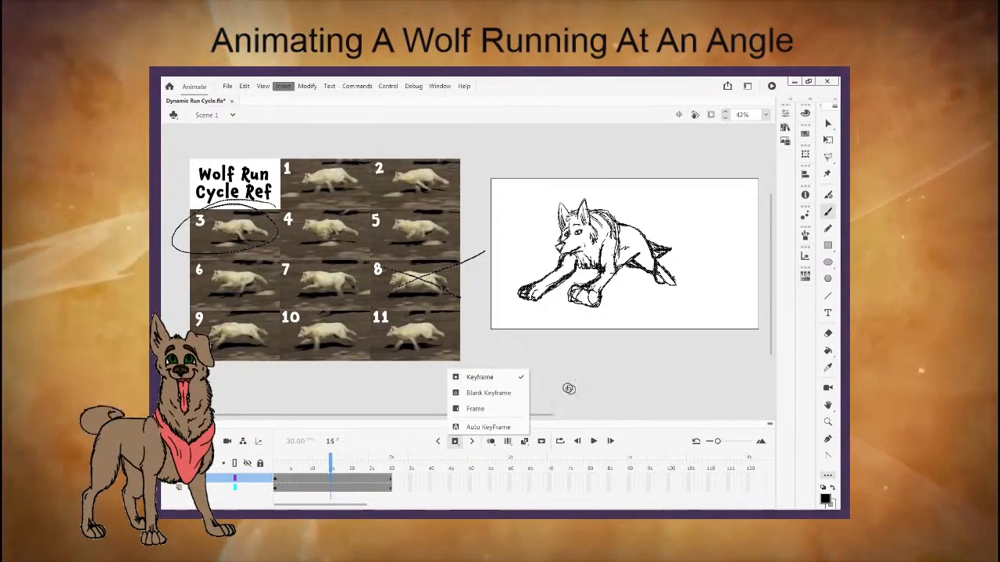
click(494, 394)
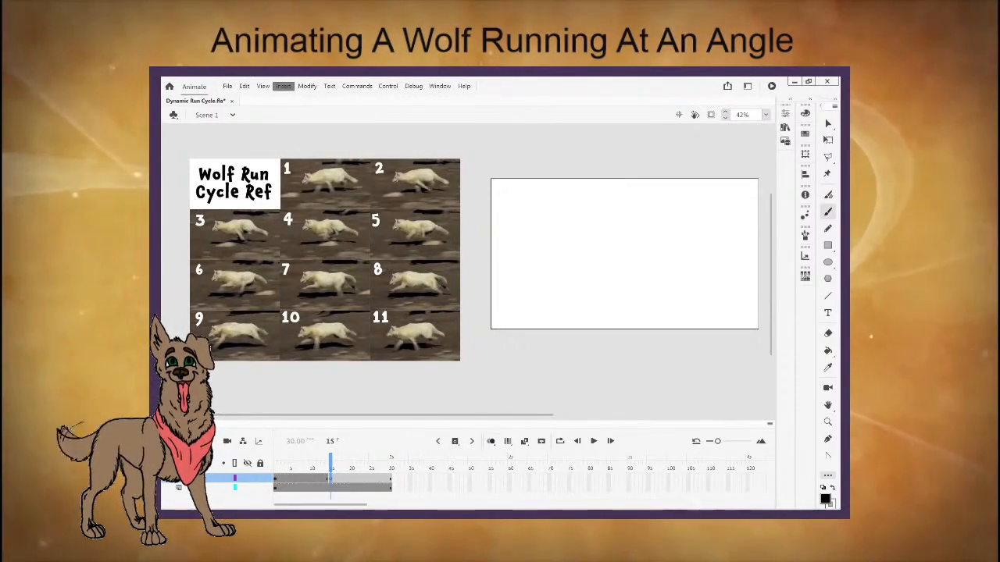
click(491, 441)
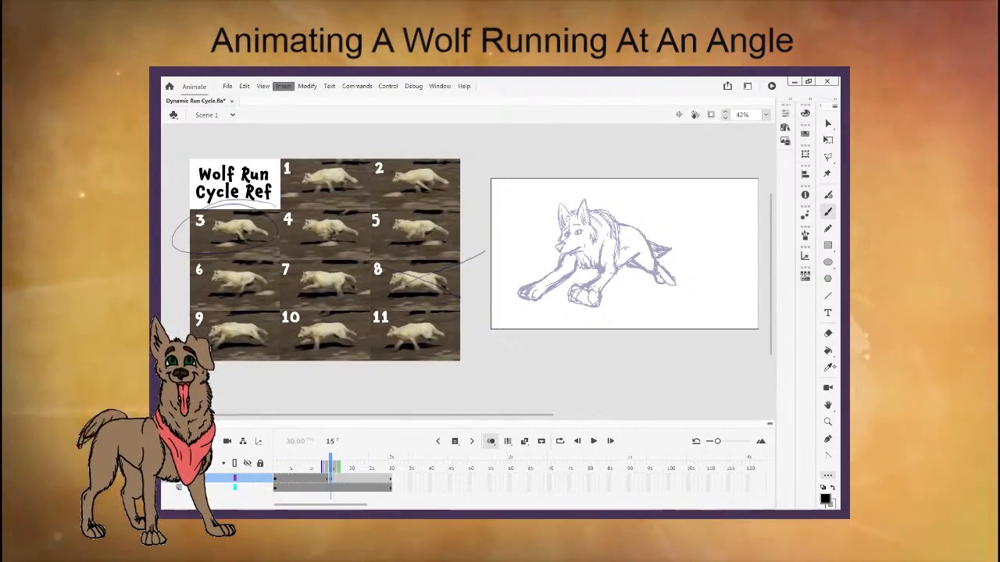
Step back to frame 12 to examine the first pose up close, and return to frame 15.
mouse_move(478, 176)
mouse_down()
mouse_move(664, 279)
mouse_move(707, 325)
mouse_up()
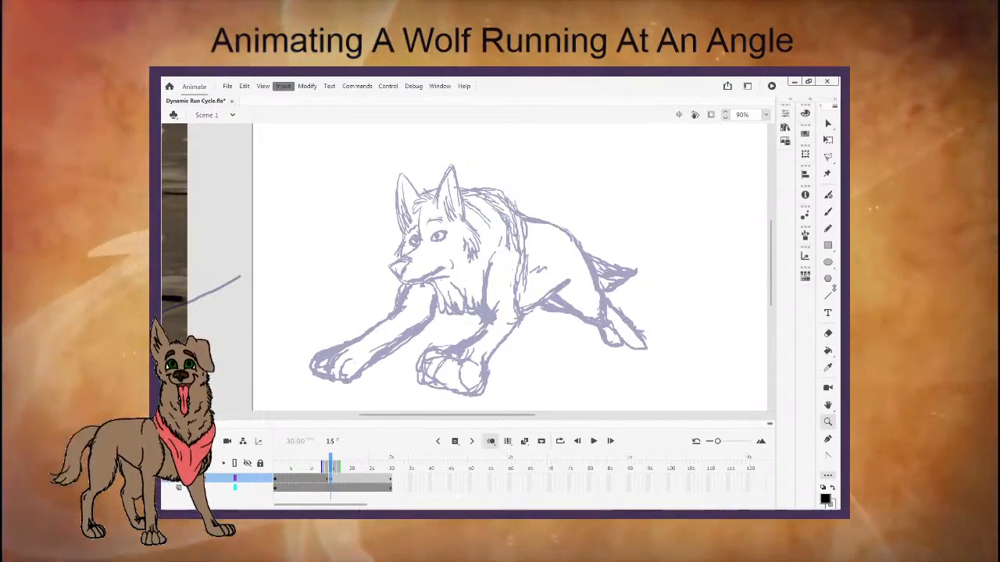
key(e)
key(comma)
key(comma)
key(comma)
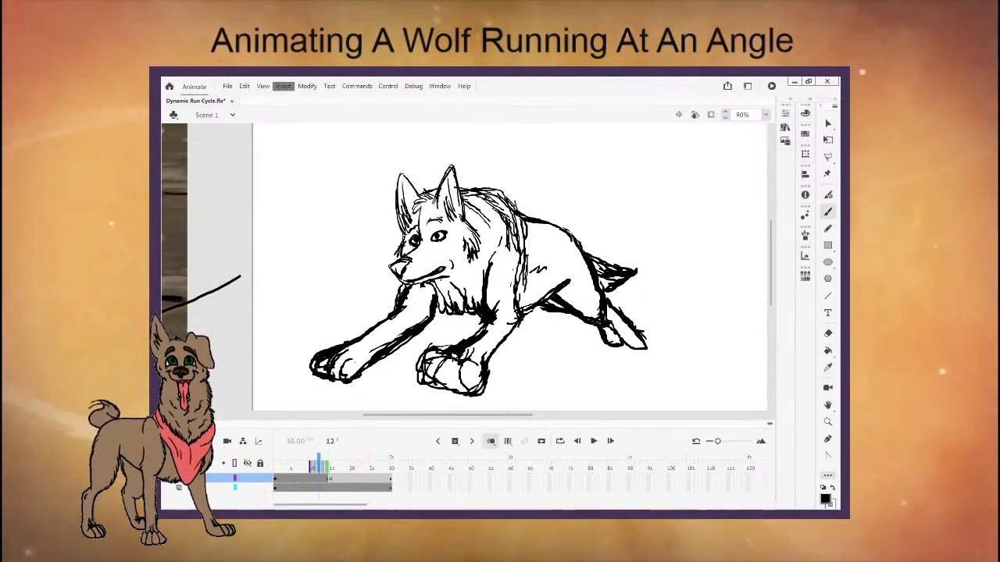
key(period)
key(period)
key(period)
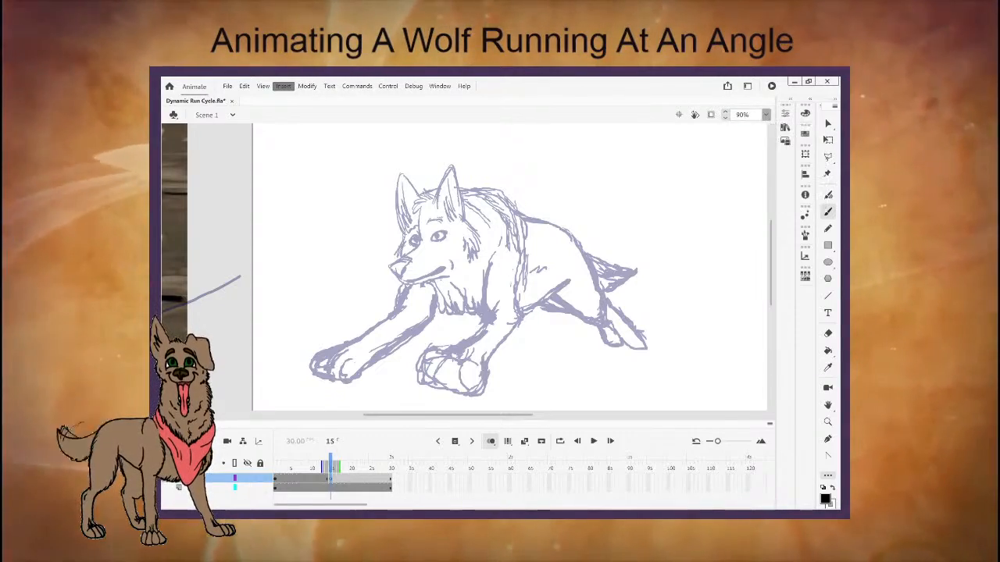
Sketch the wolf's head on frame 15 over the onion-skinned first pose, with ears, cheek fur, eyes and muzzle.
key(ctrl+2)
click(766, 114)
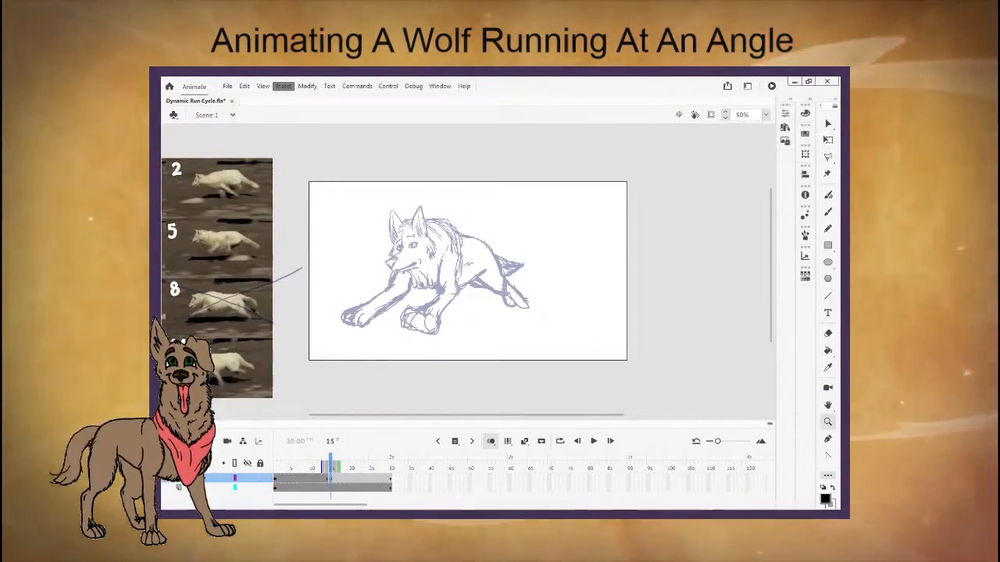
drag(513, 416, 375, 415)
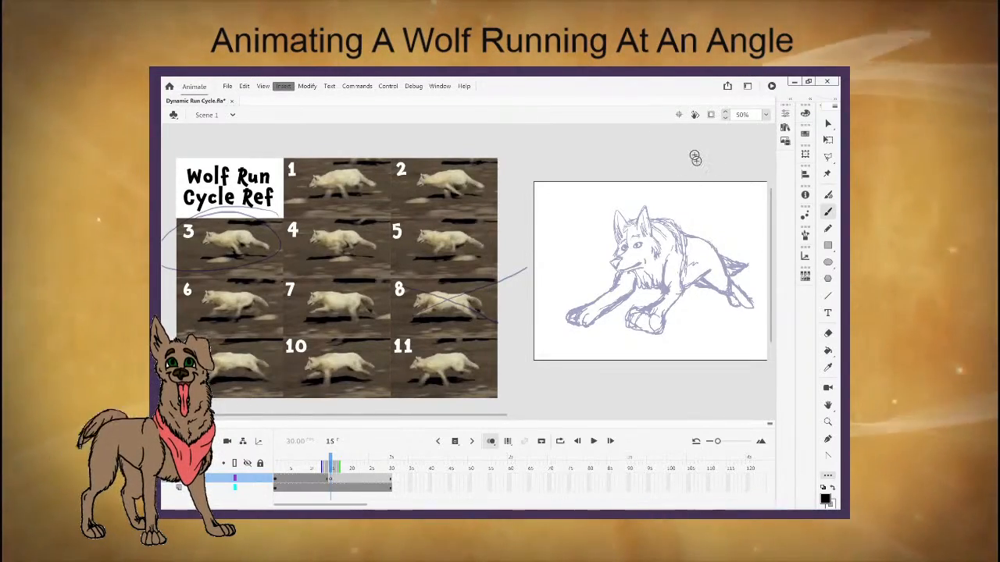
drag(654, 238, 658, 253)
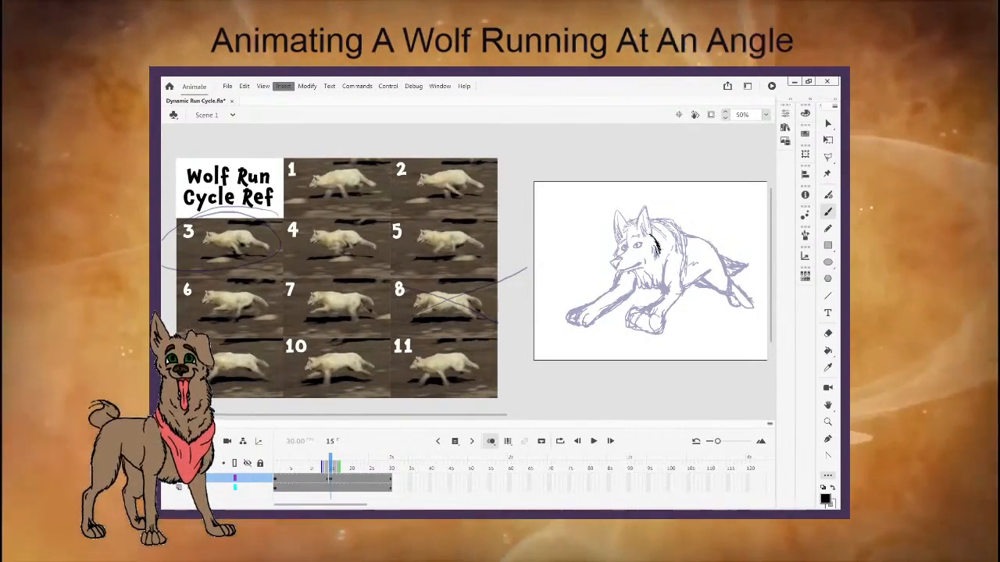
drag(652, 244, 655, 255)
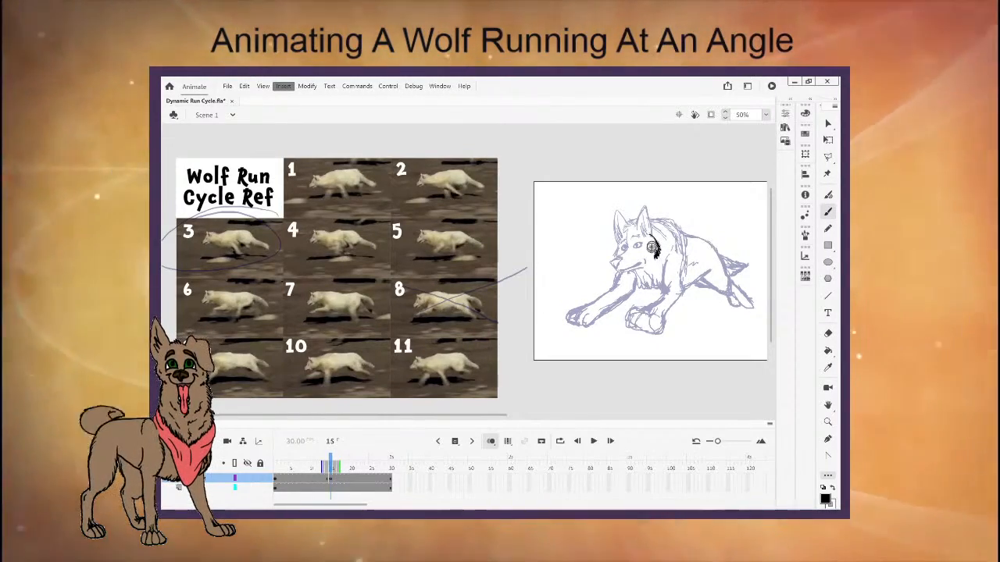
drag(645, 209, 648, 218)
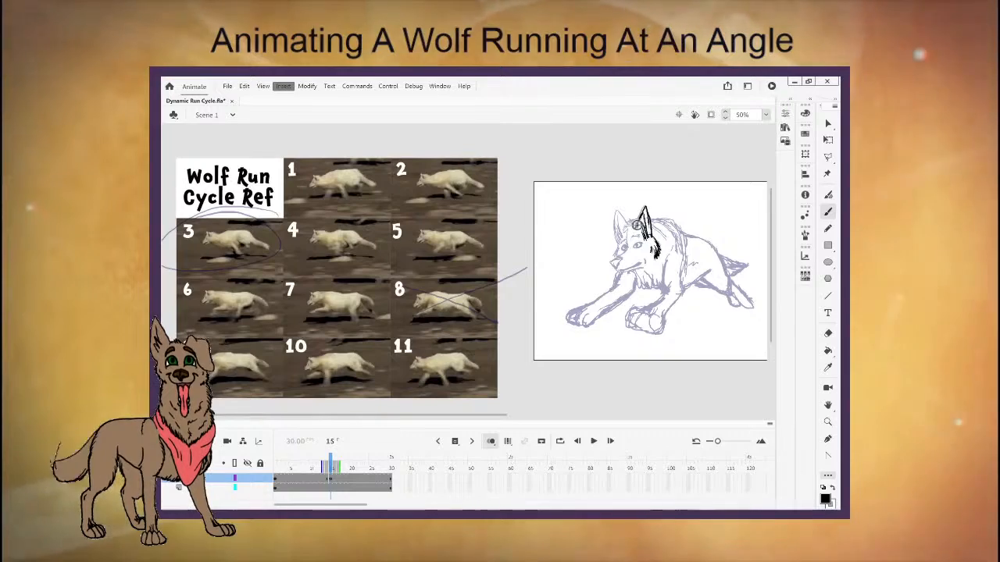
mouse_move(636, 221)
mouse_down()
mouse_move(616, 210)
mouse_move(615, 236)
mouse_up()
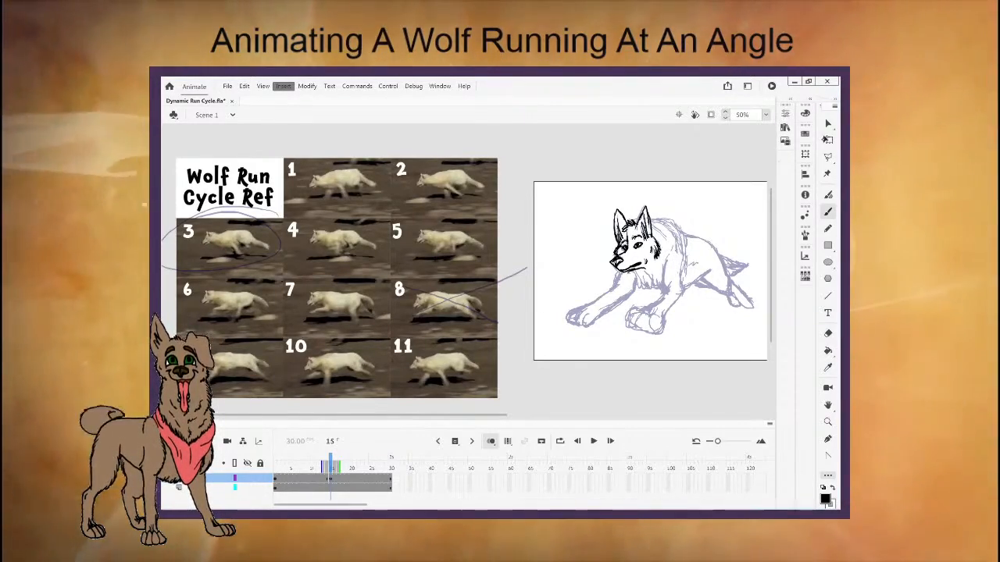
Move the frame 15 head sketch slightly up, then erase its muzzle and redraw it foreshortened with nose and mouth.
click(828, 139)
drag(584, 186, 682, 303)
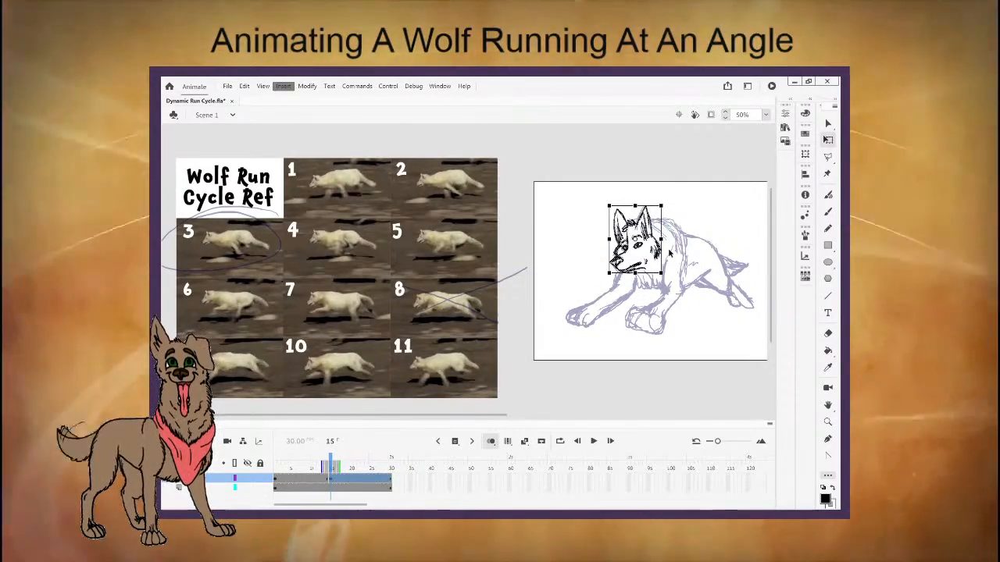
drag(663, 261, 662, 250)
key(e)
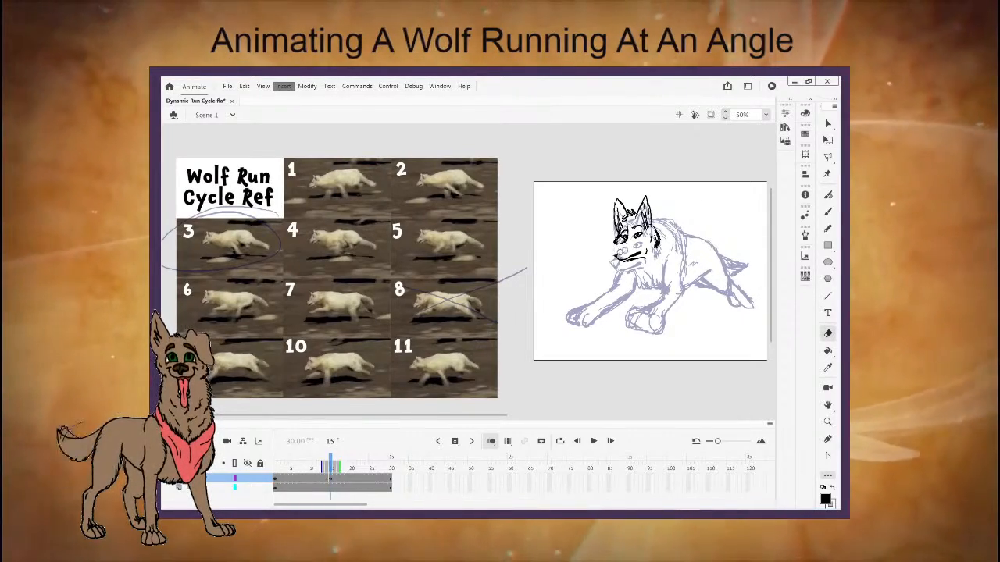
drag(621, 252, 645, 254)
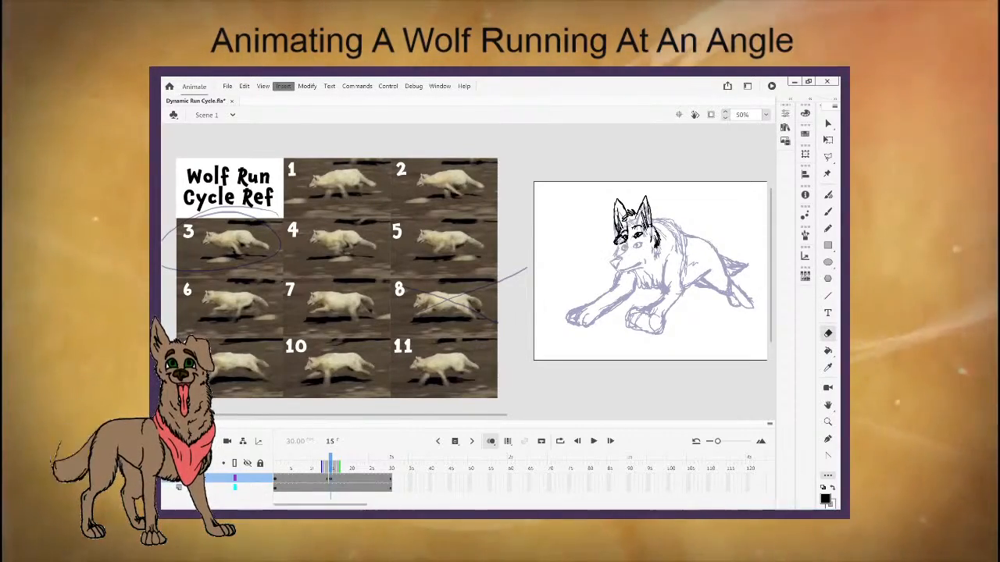
key(b)
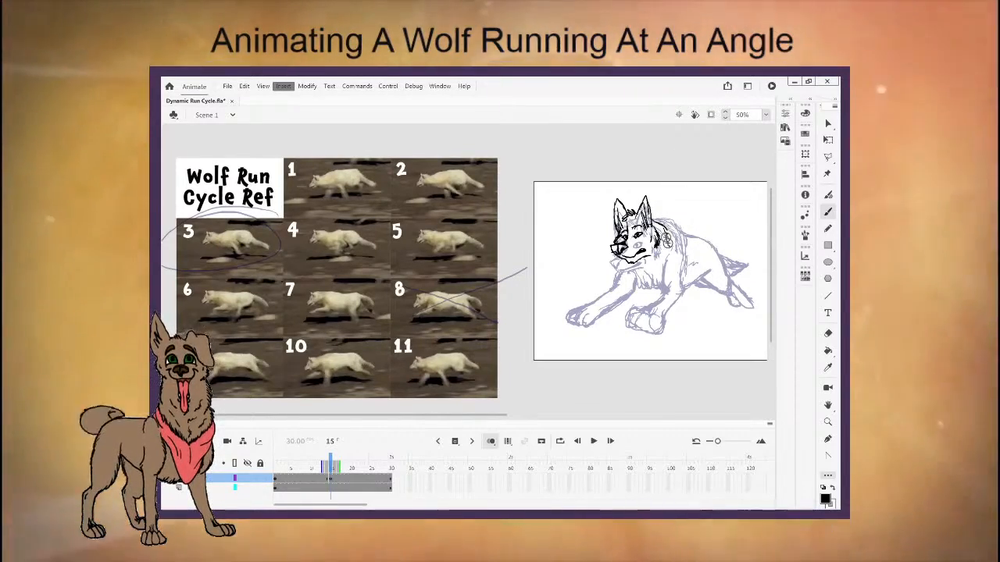
Draw the neck and chest fur and the near foreleg reaching straight down, correcting the outline of its paw.
drag(665, 232, 669, 249)
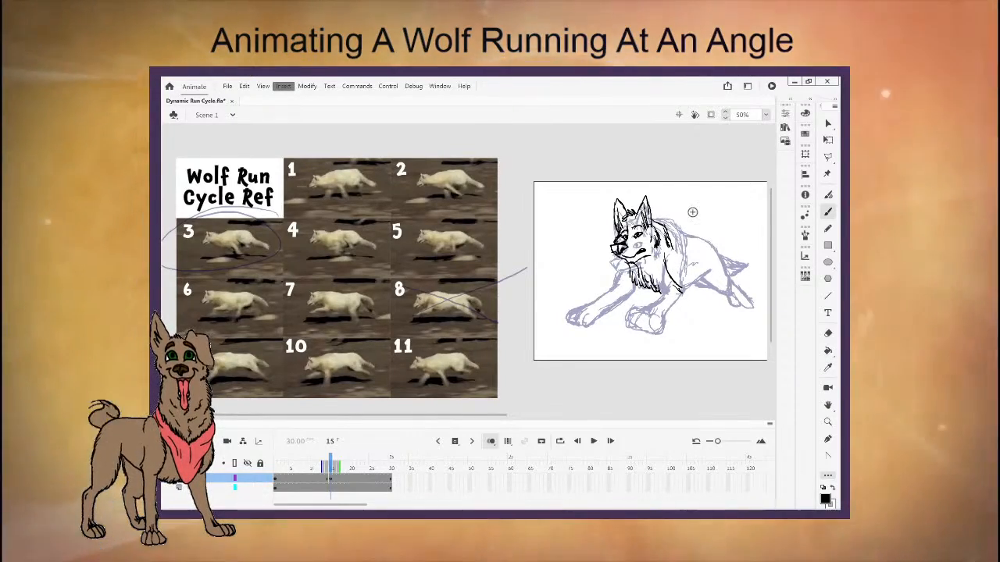
mouse_move(667, 248)
mouse_down()
mouse_move(691, 289)
mouse_move(686, 304)
mouse_up()
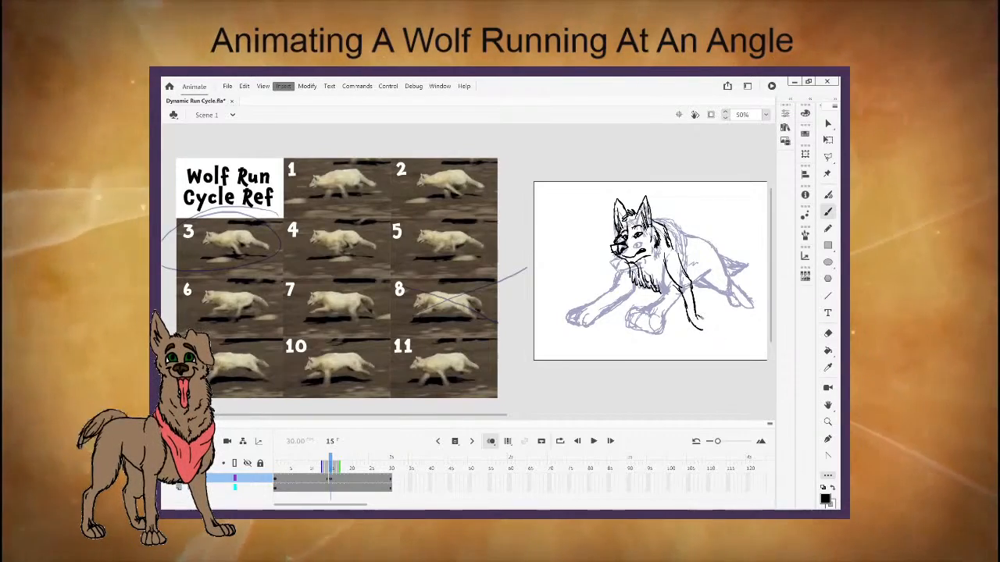
drag(706, 325, 702, 329)
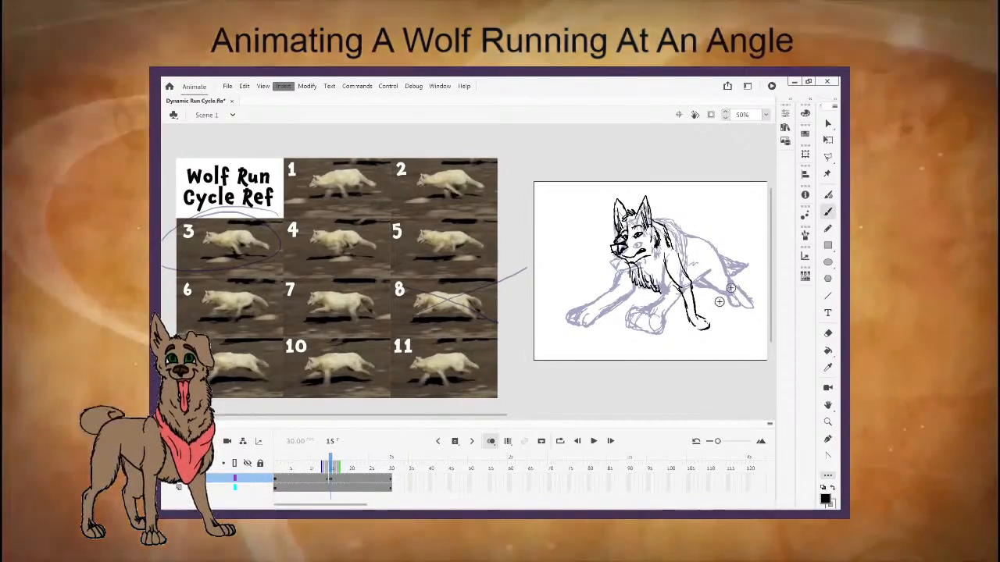
click(827, 334)
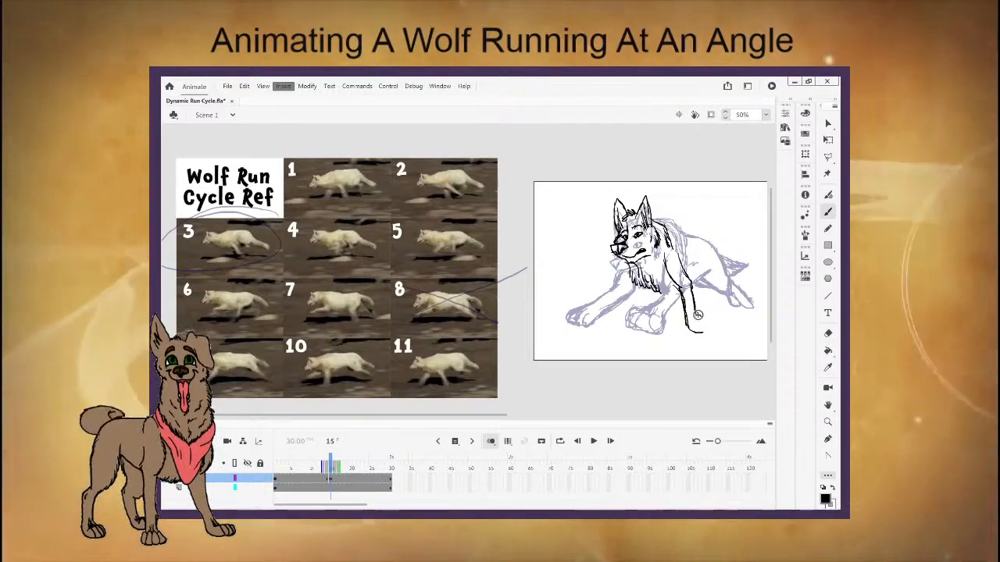
Complete the near paw and add the other foreleg, the arched back, the haunch and a hind leg tucked under the body.
drag(697, 314, 701, 321)
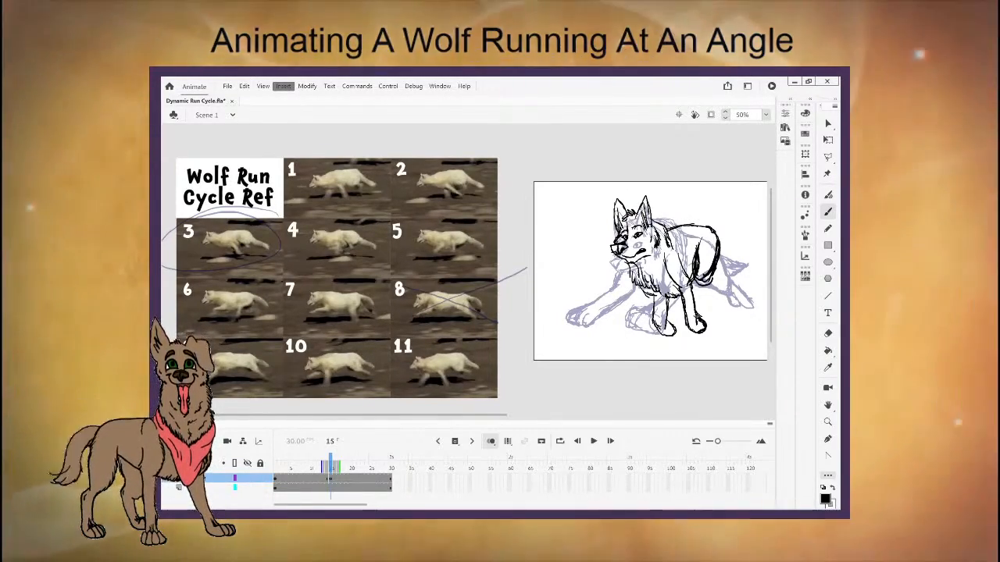
key(e)
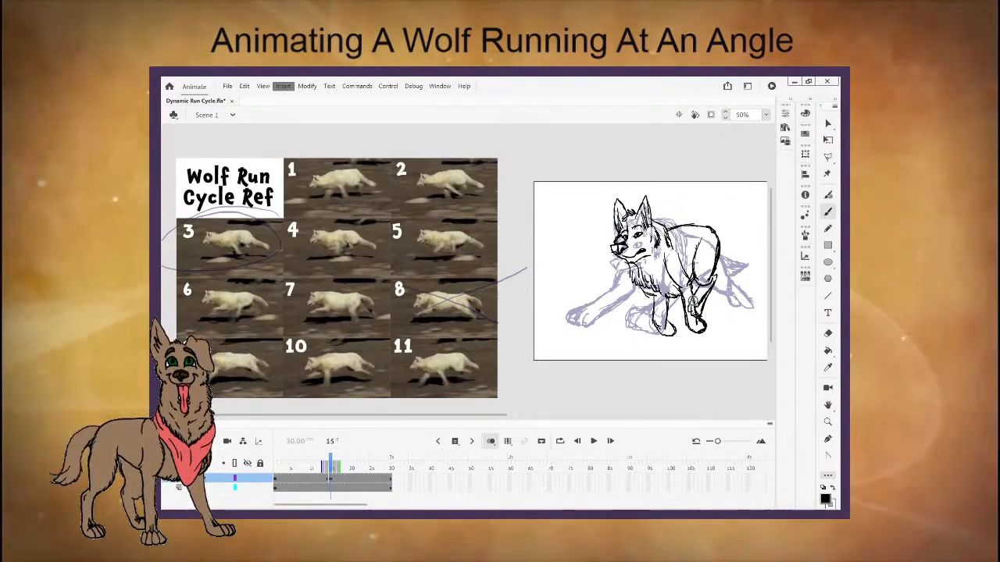
key(e)
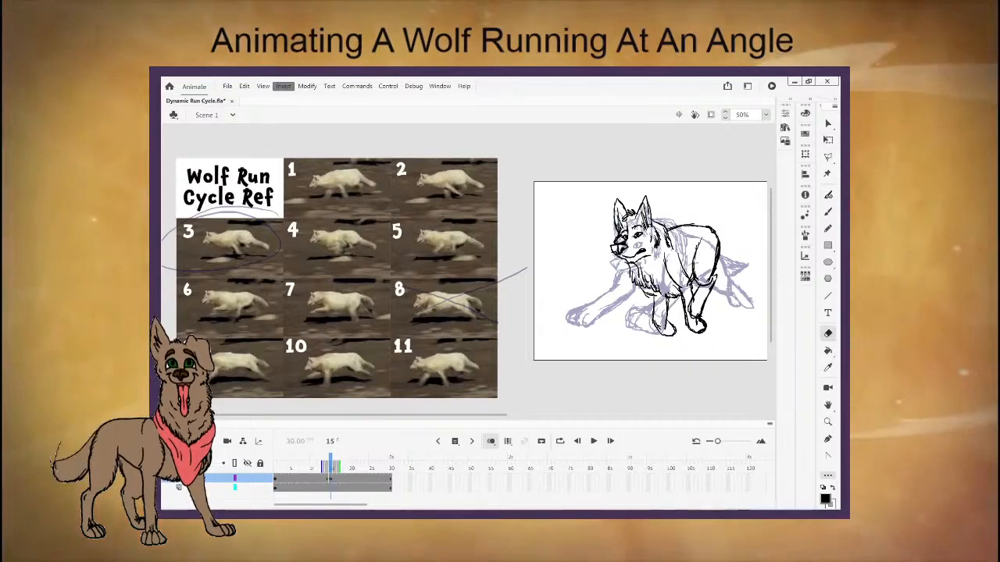
Draw the tail behind the haunch and the remaining hind leg, and save the document.
key(b)
drag(710, 232, 734, 265)
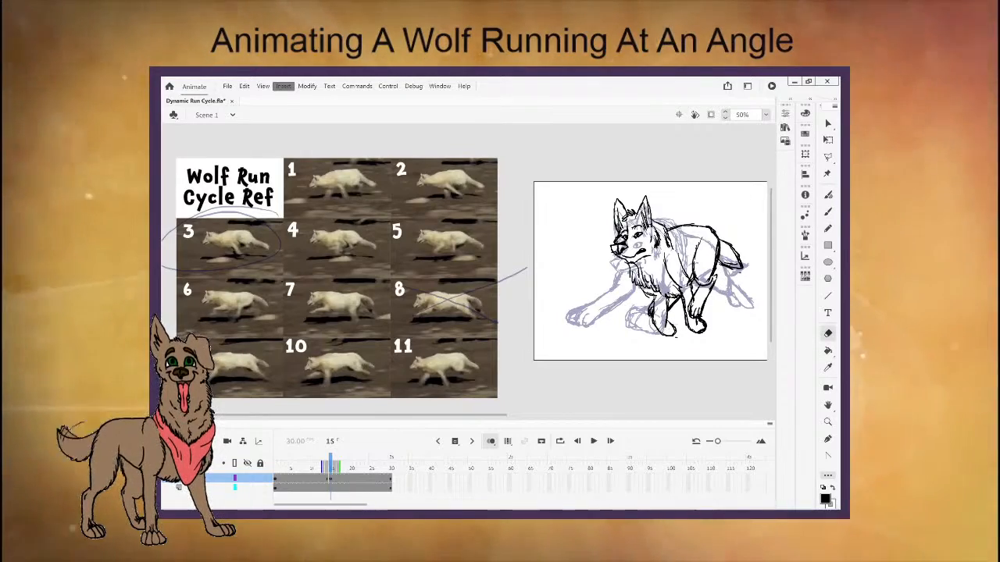
key(ctrl+s)
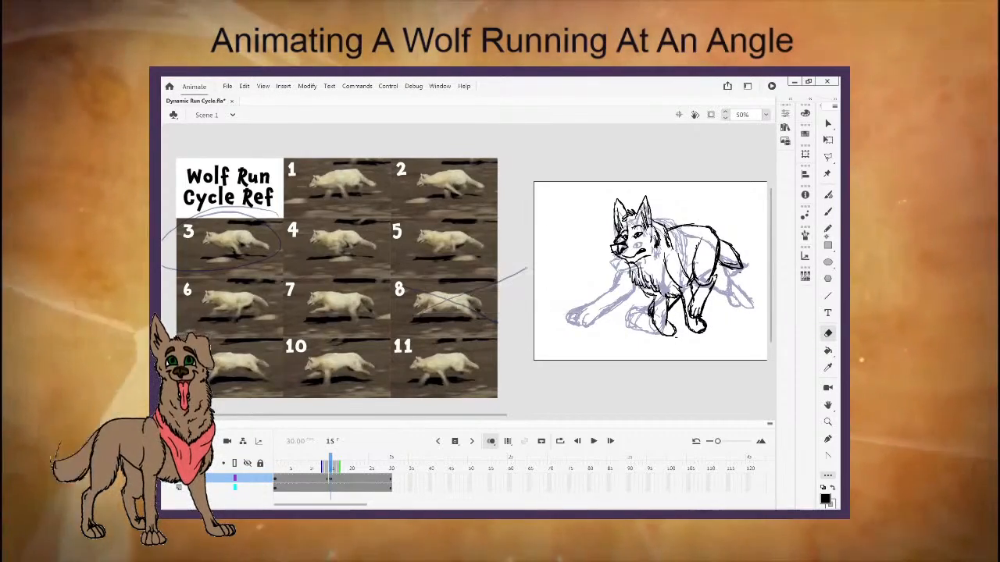
click(828, 212)
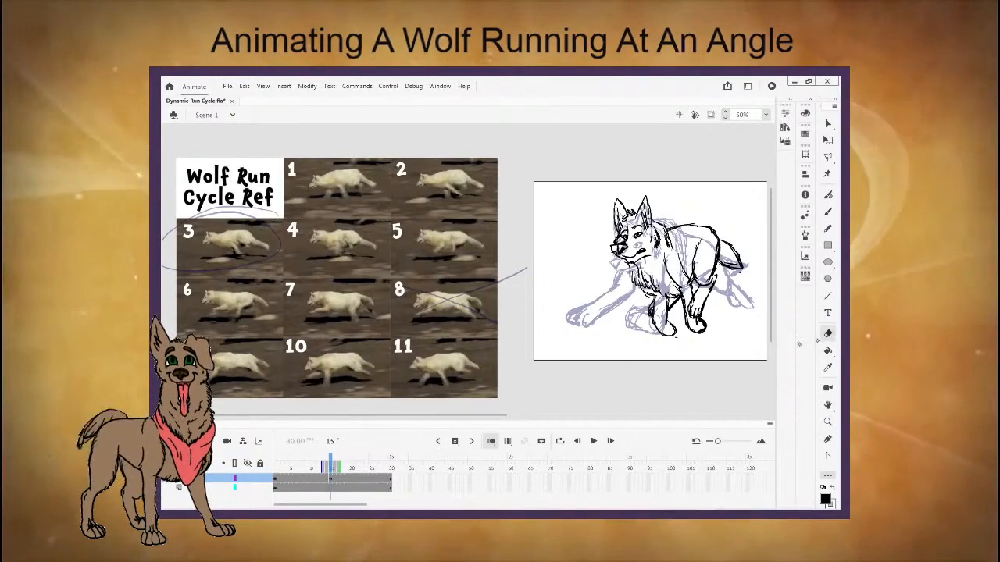
Erase the circle around reference pose 3 and the cross over pose 8, and cross out both poses on a new layer.
mouse_move(331, 467)
mouse_down()
mouse_move(314, 466)
mouse_move(347, 466)
mouse_move(310, 467)
mouse_move(351, 466)
mouse_up()
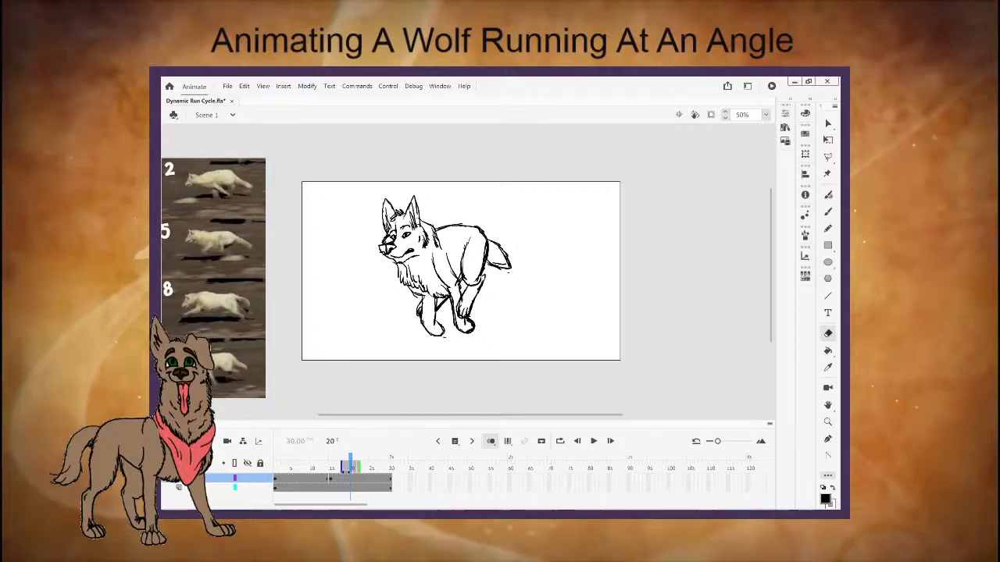
drag(351, 466, 338, 467)
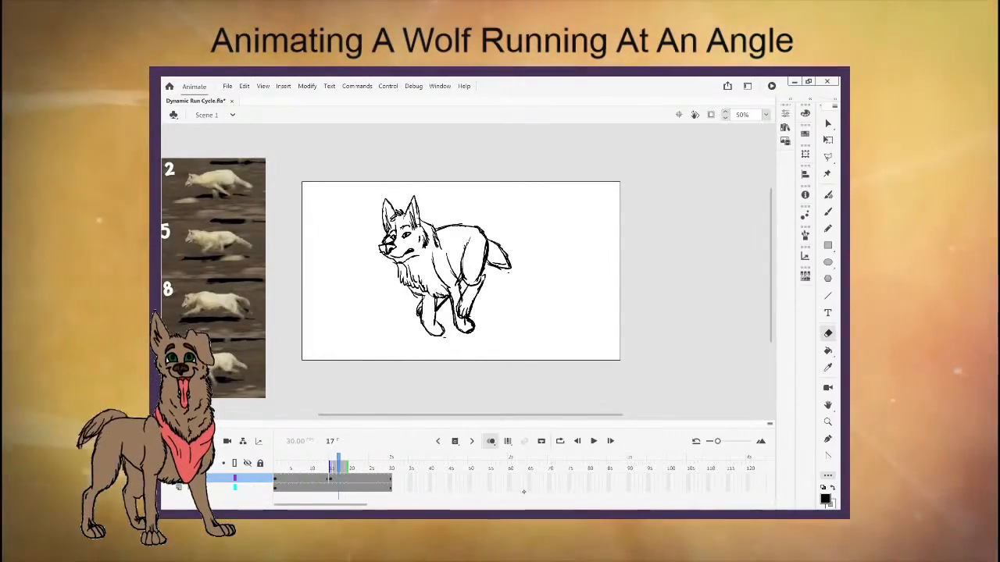
drag(540, 415, 429, 421)
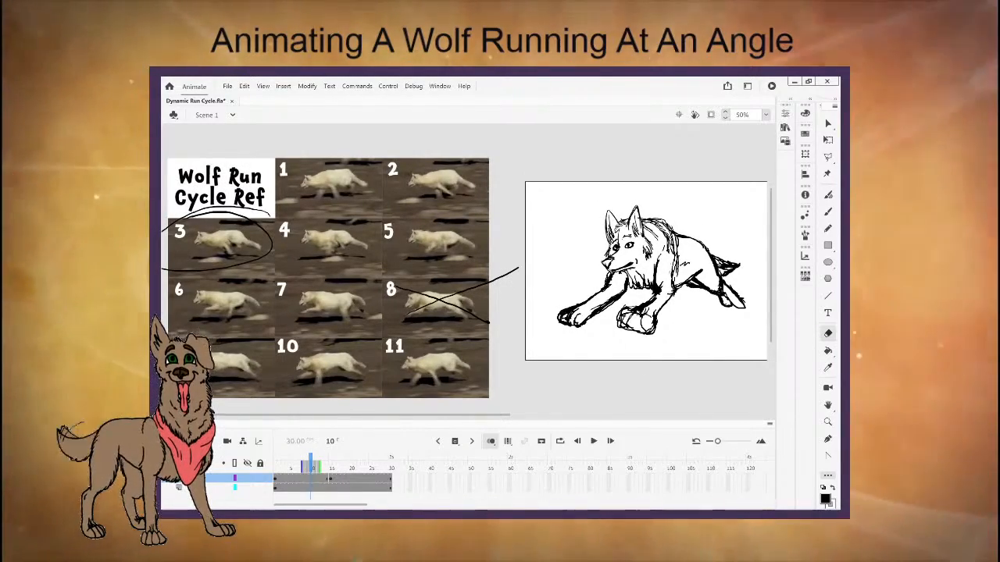
click(766, 115)
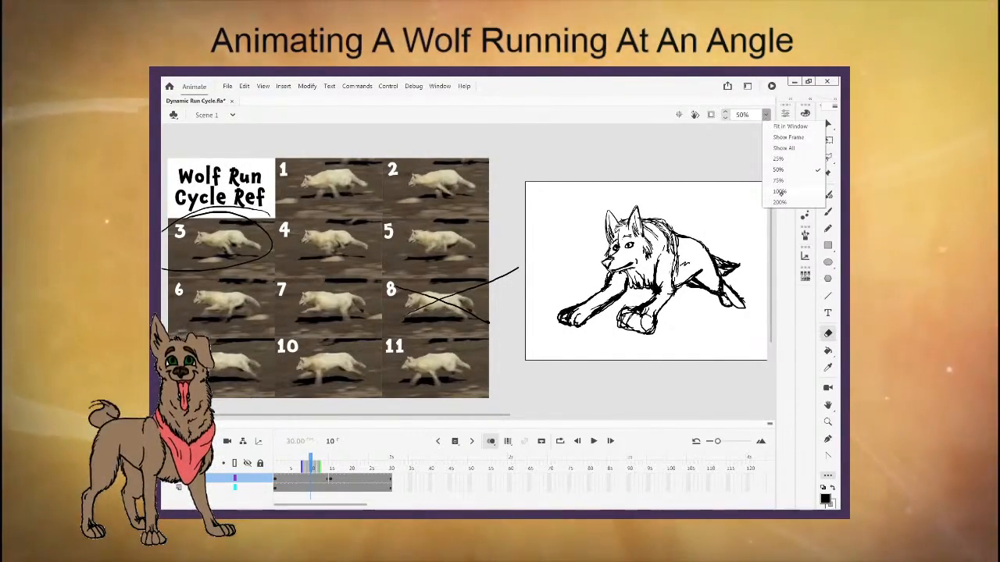
click(778, 159)
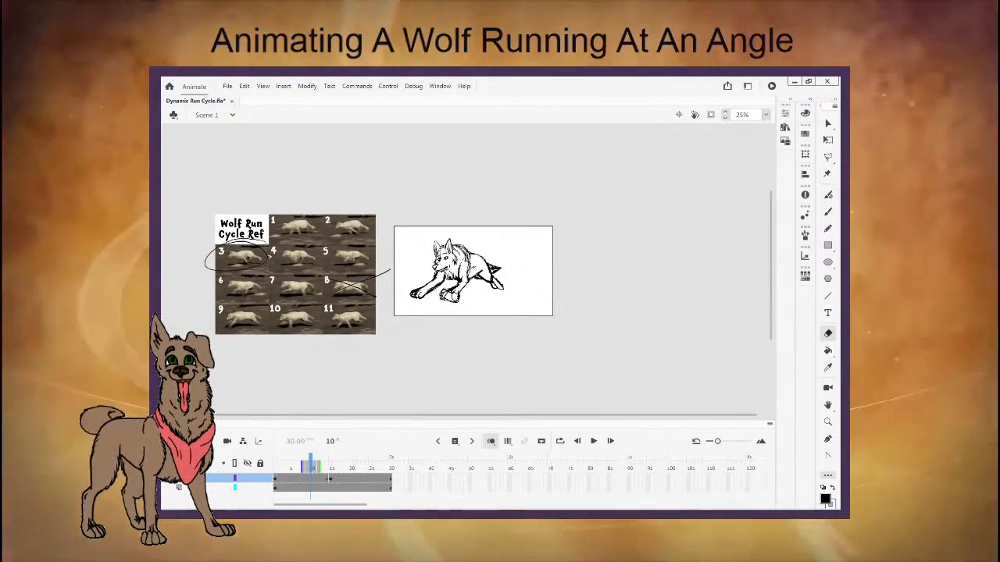
mouse_move(268, 256)
mouse_down()
mouse_move(209, 277)
mouse_move(269, 237)
mouse_move(205, 272)
mouse_up()
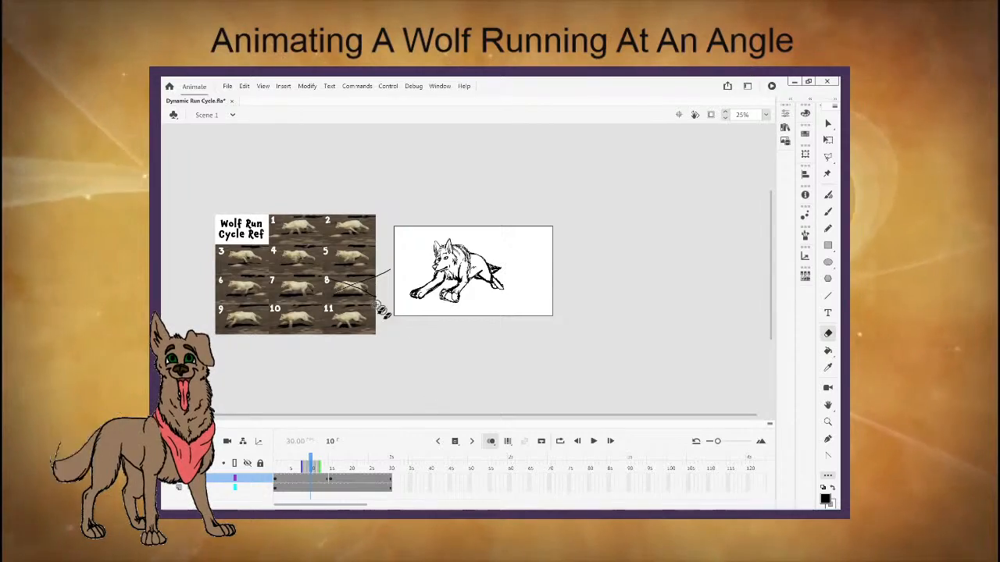
mouse_move(330, 294)
mouse_down()
mouse_move(395, 272)
mouse_move(358, 290)
mouse_move(375, 298)
mouse_move(343, 285)
mouse_up()
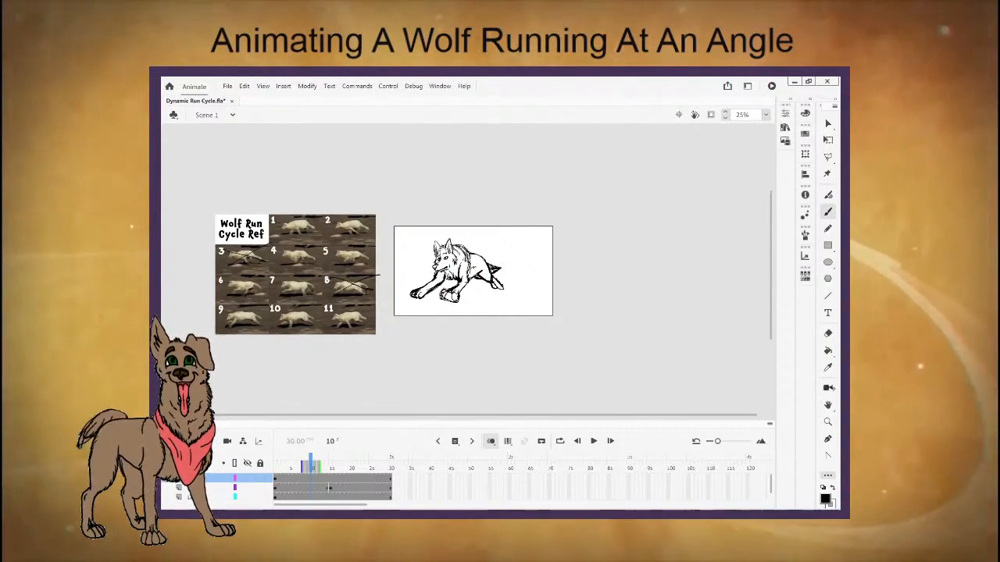
key(z)
mouse_move(199, 204)
mouse_down()
mouse_move(492, 286)
mouse_move(563, 339)
mouse_up()
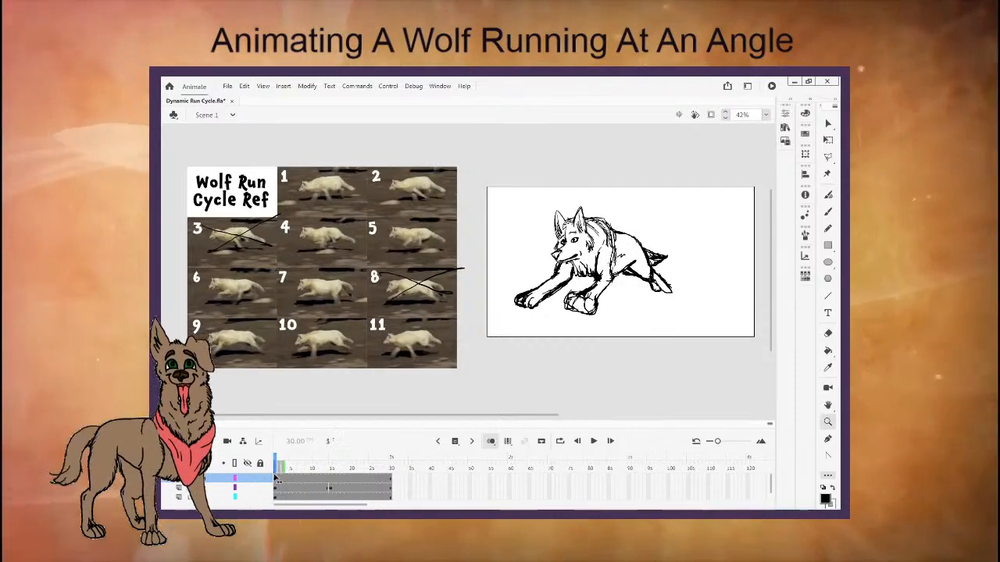
click(309, 491)
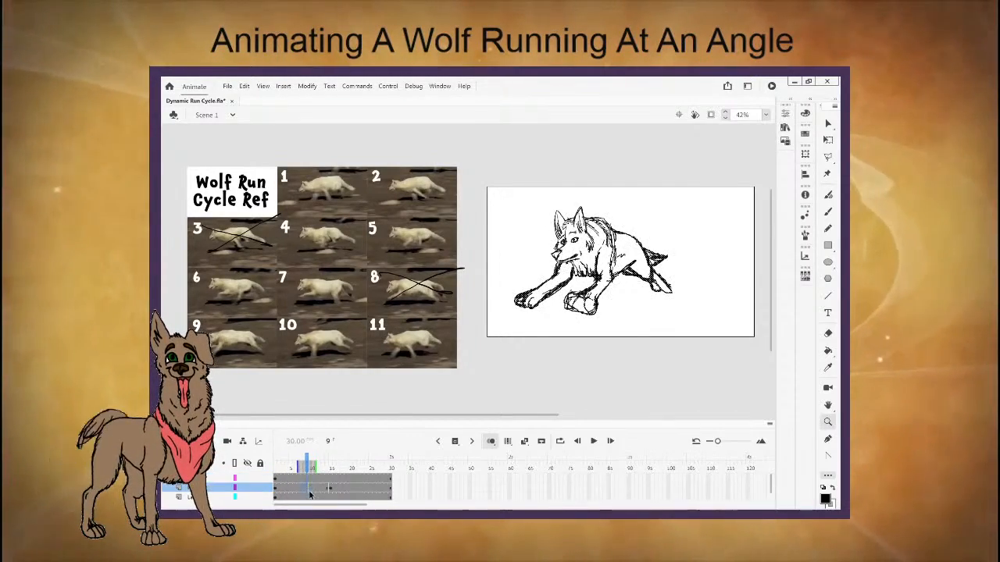
click(292, 469)
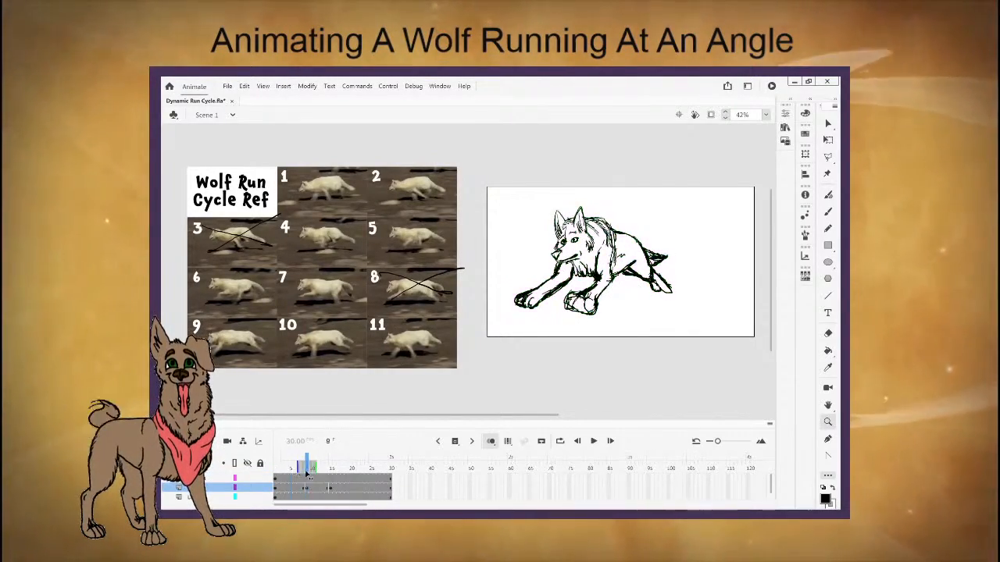
key(period)
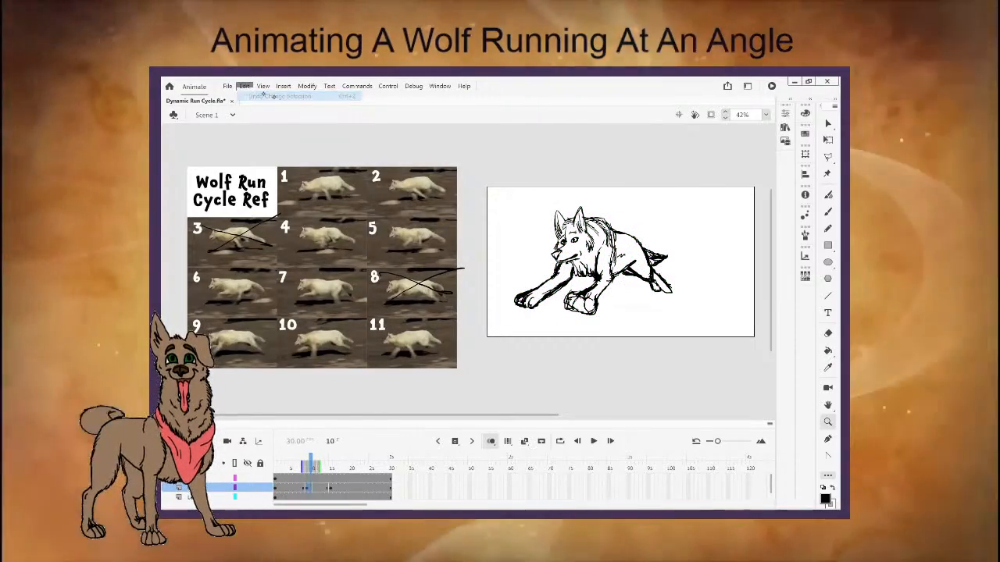
click(245, 86)
click(274, 96)
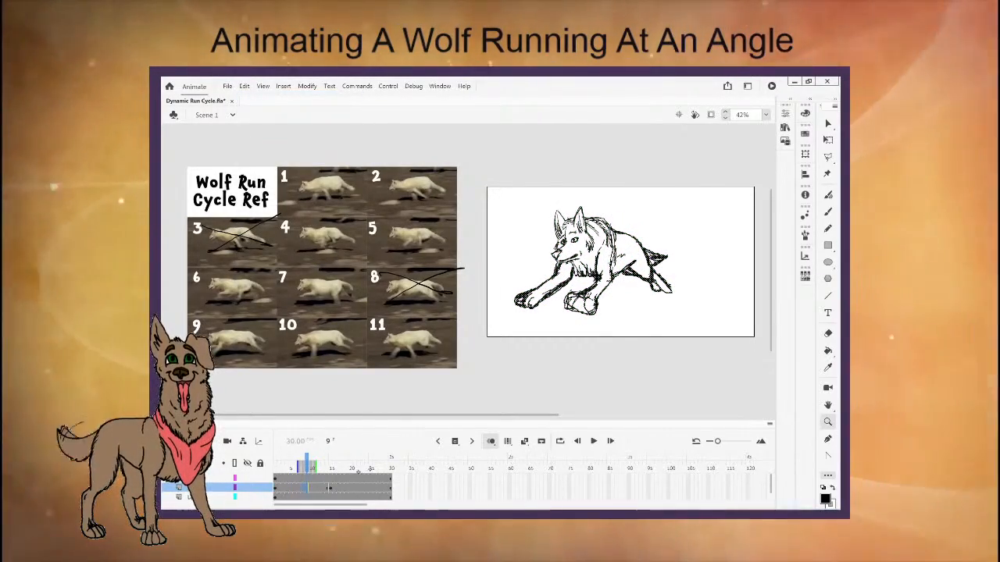
Insert a blank keyframe at frame 8 on the wolf sketch layer.
click(454, 441)
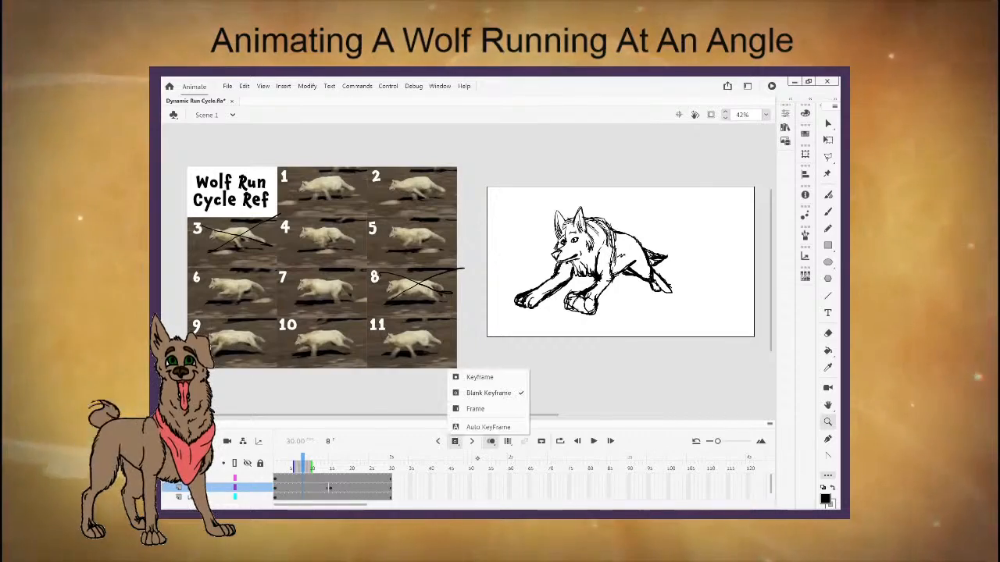
click(487, 395)
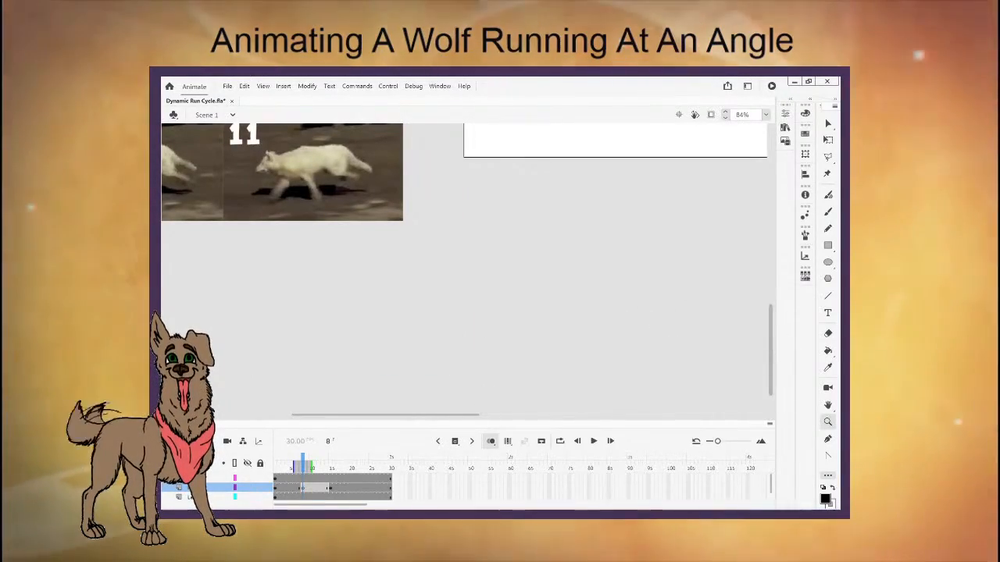
mouse_move(769, 355)
mouse_down()
mouse_move(769, 268)
mouse_move(768, 276)
mouse_up()
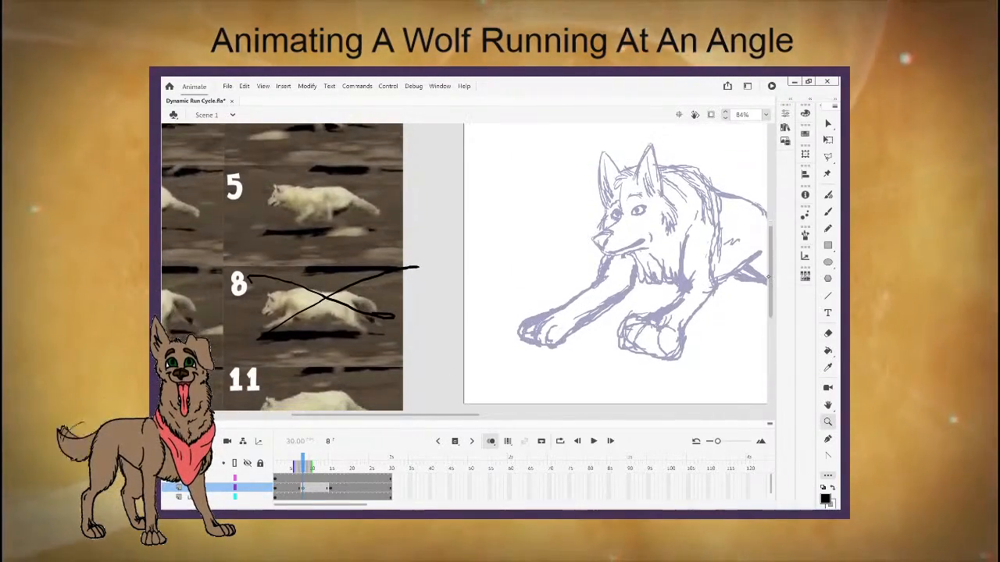
Extend the onion skin range forward past frame 15 so the tucked pose overlays the blank frame 8.
click(785, 171)
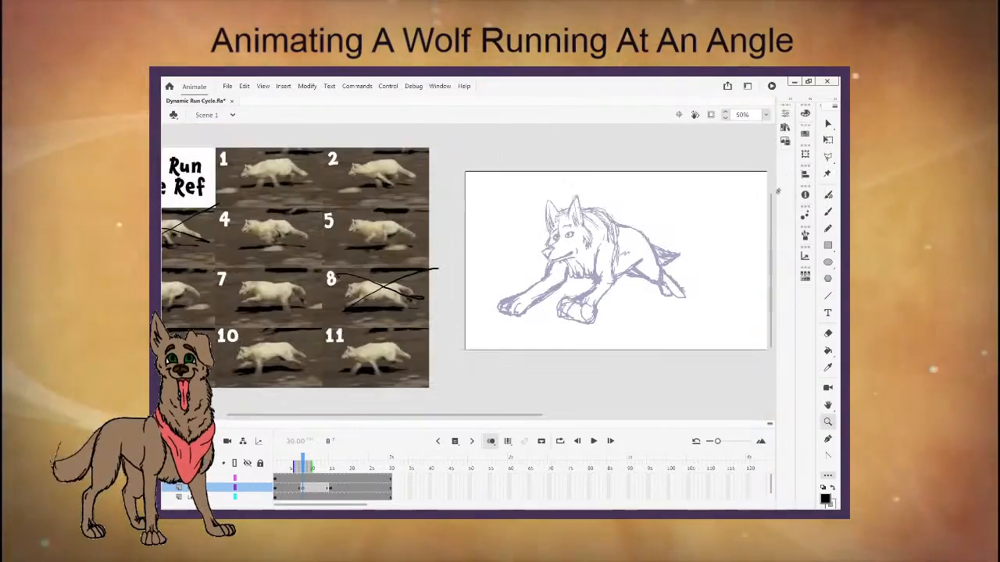
drag(245, 414, 217, 406)
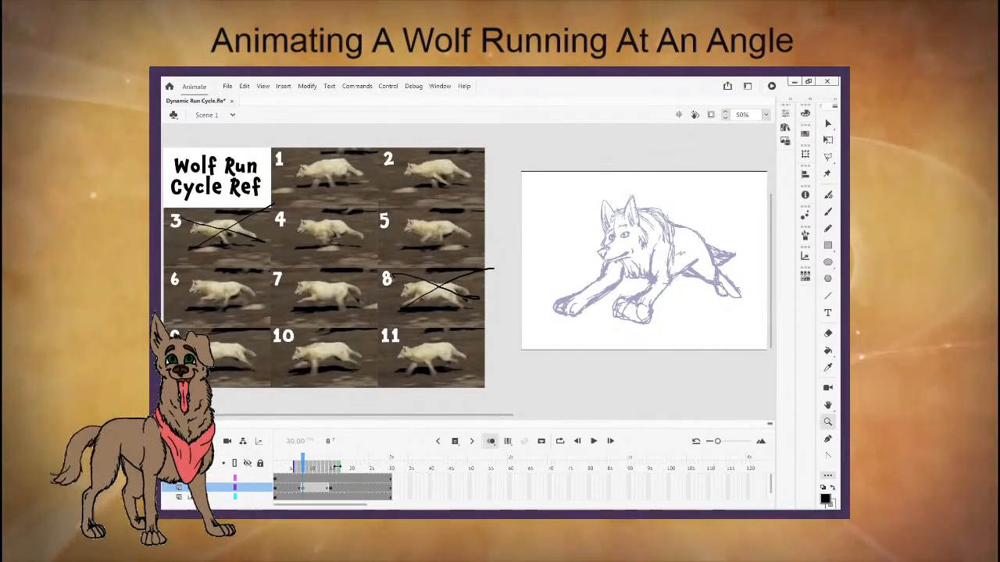
drag(337, 466, 340, 466)
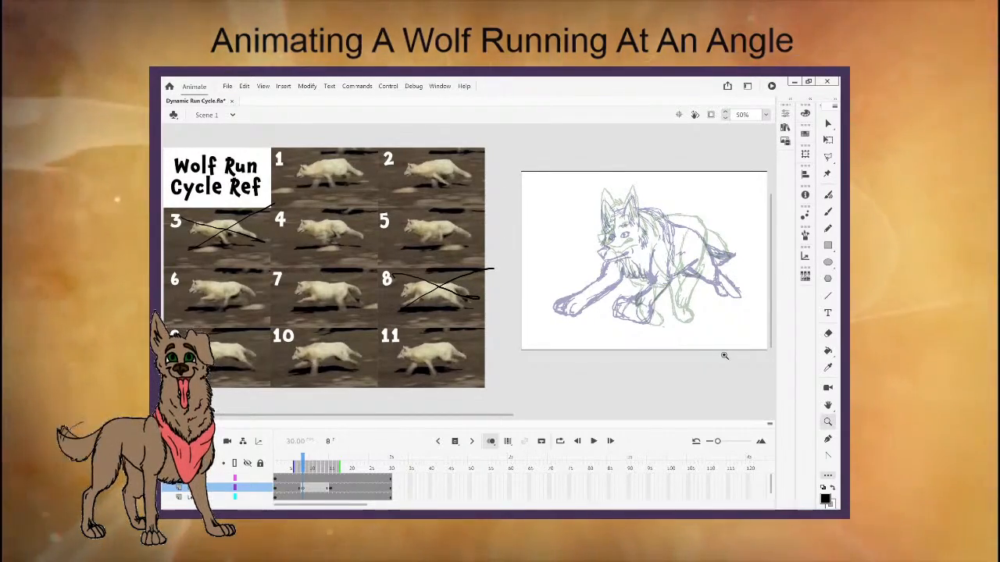
Draw the in-between wolf's eyes, nose, muzzle and mouth at frame 8 with the brush, between the two onion-skinned heads.
click(828, 212)
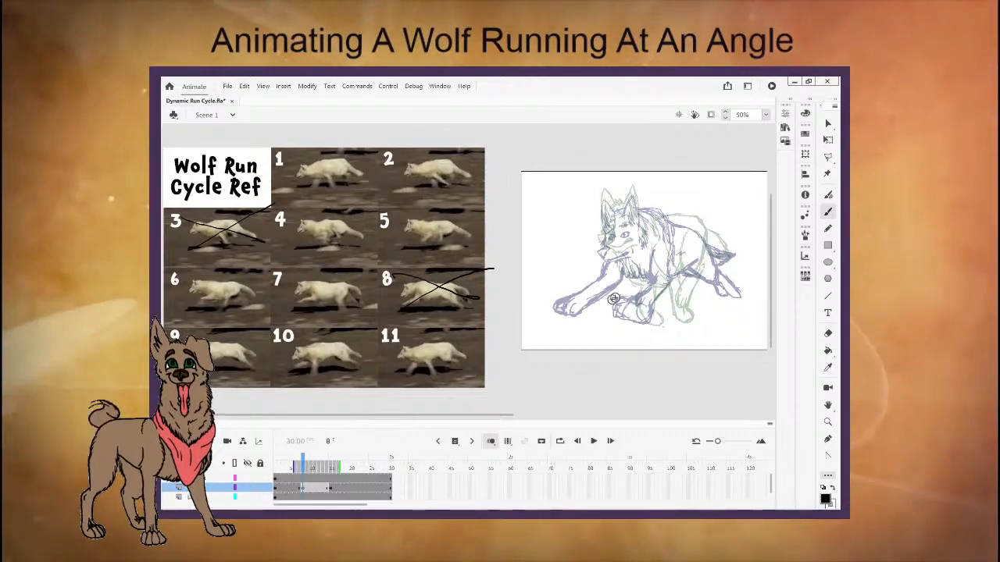
drag(567, 178, 750, 344)
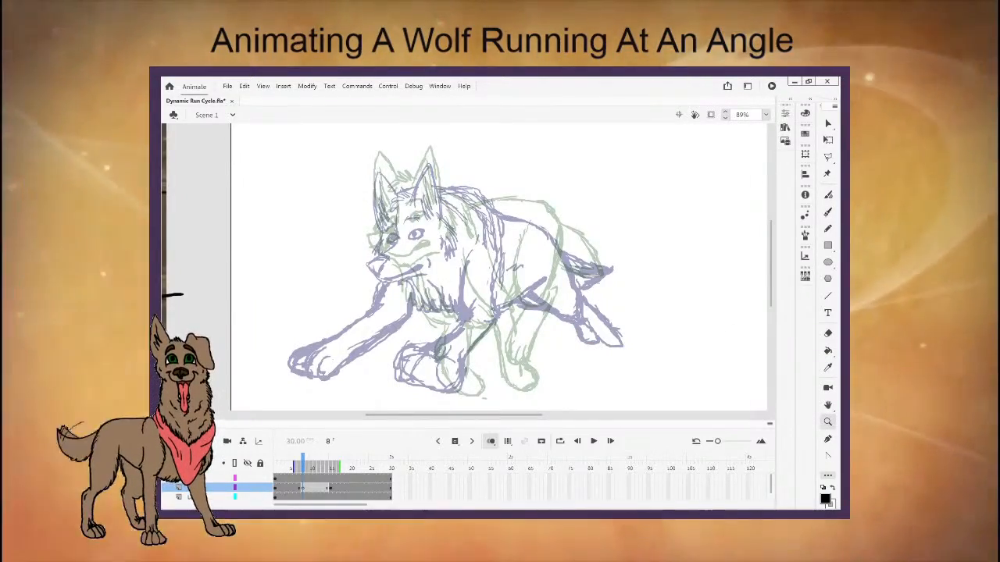
key(b)
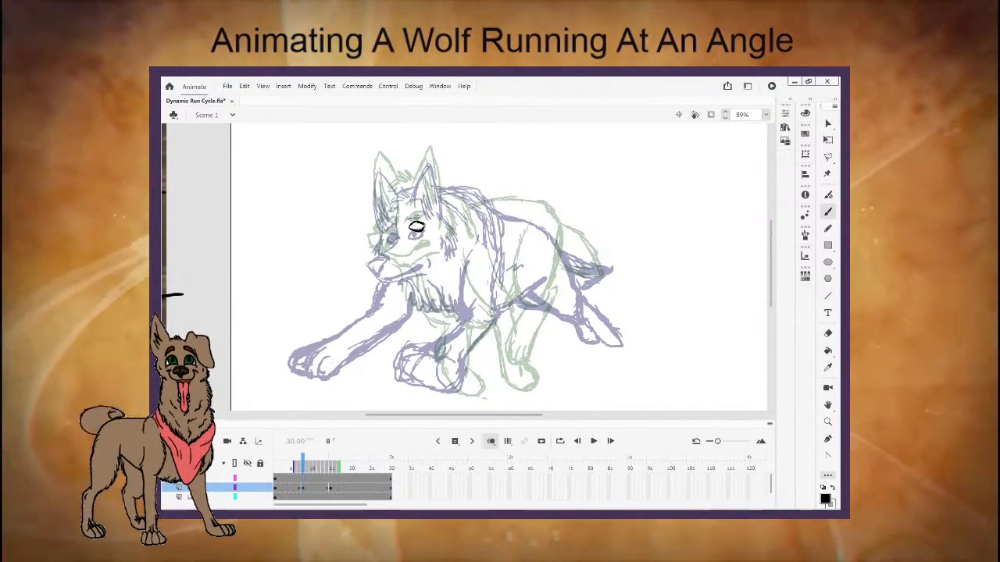
drag(422, 226, 417, 227)
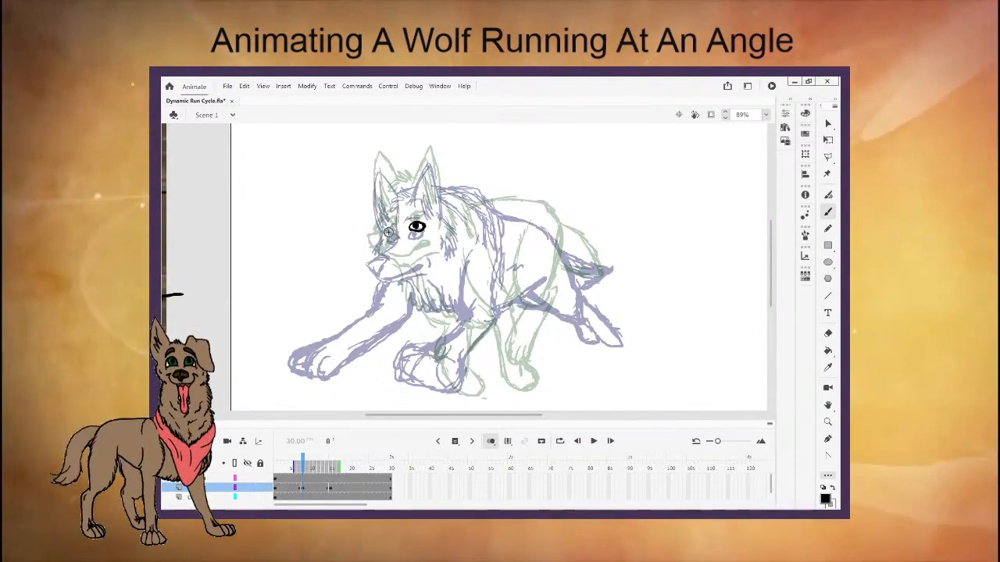
drag(388, 232, 387, 229)
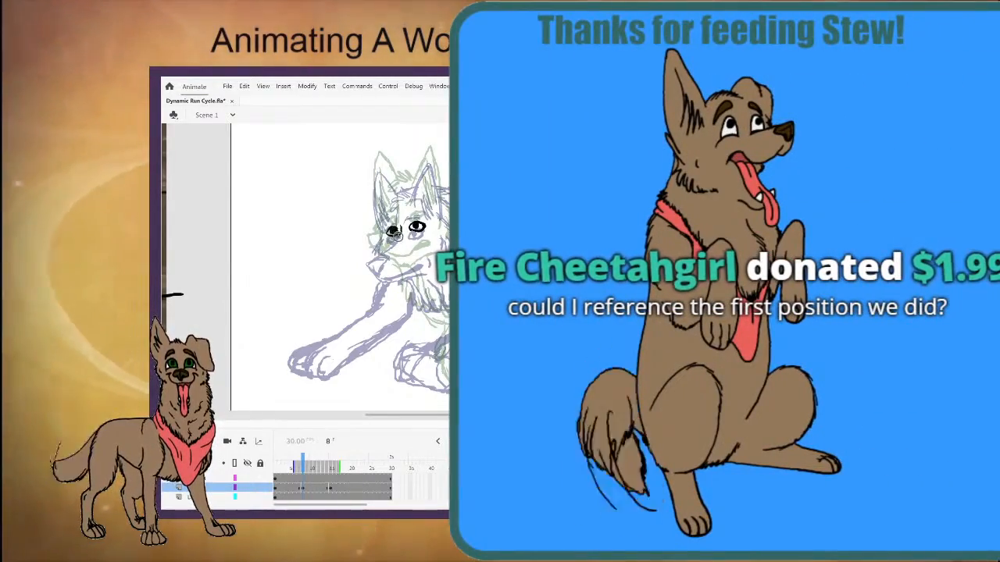
mouse_move(398, 236)
mouse_down()
mouse_move(365, 247)
mouse_move(383, 266)
mouse_up()
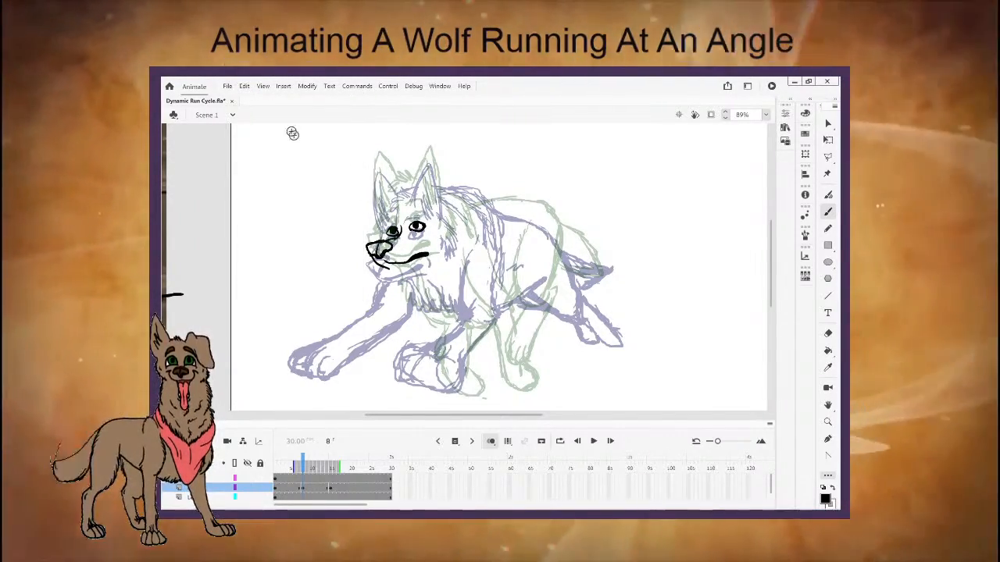
click(244, 86)
click(248, 95)
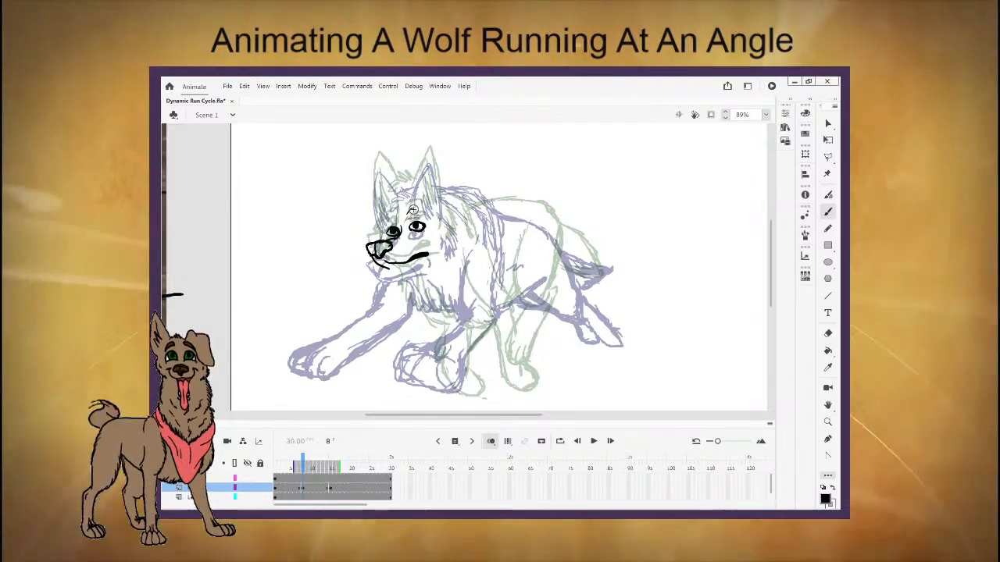
Draw the brows, both ears, forehead tuft, cheek fur and lower jaw, and compare the head with the first pose.
drag(425, 210, 402, 212)
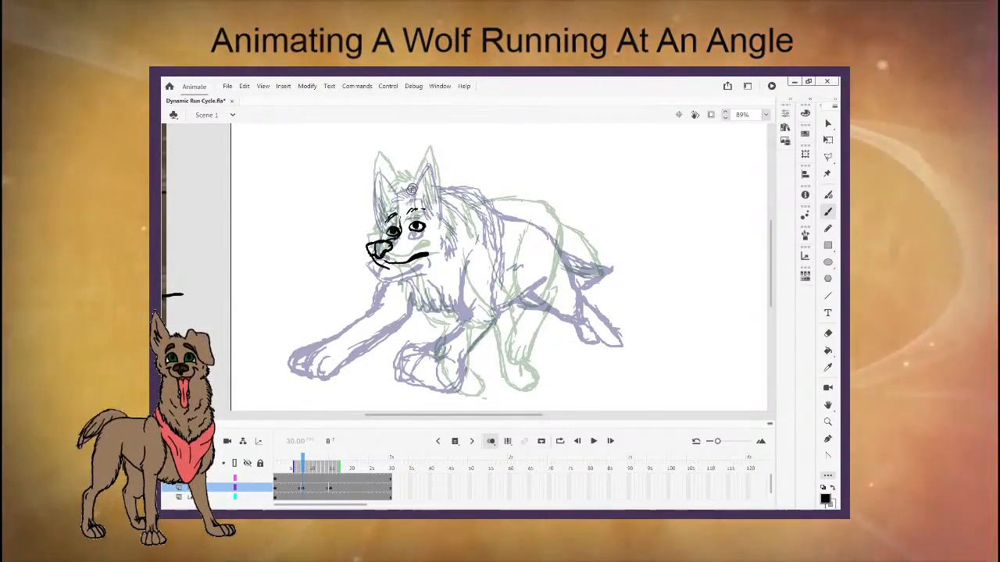
drag(429, 156, 433, 217)
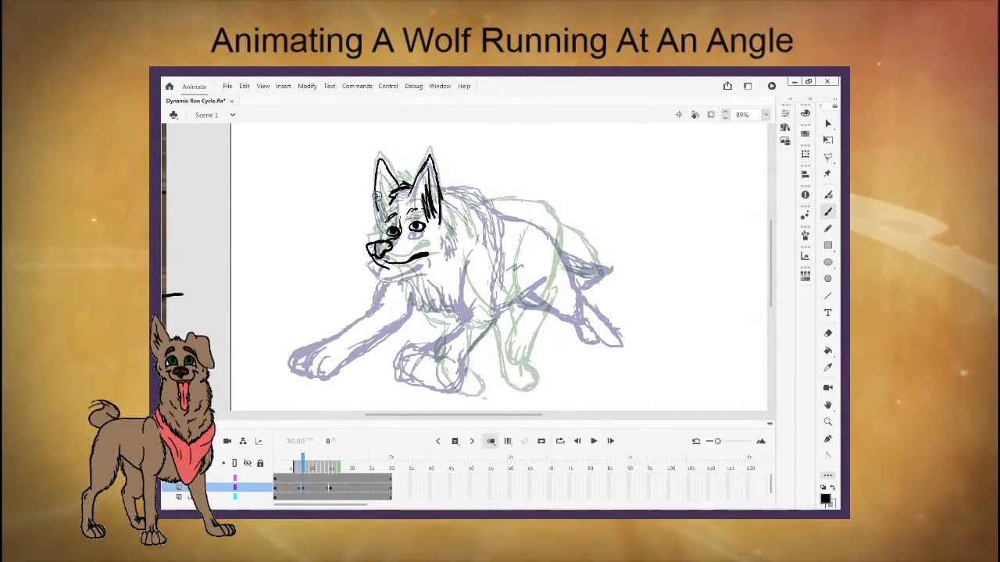
drag(383, 226, 372, 238)
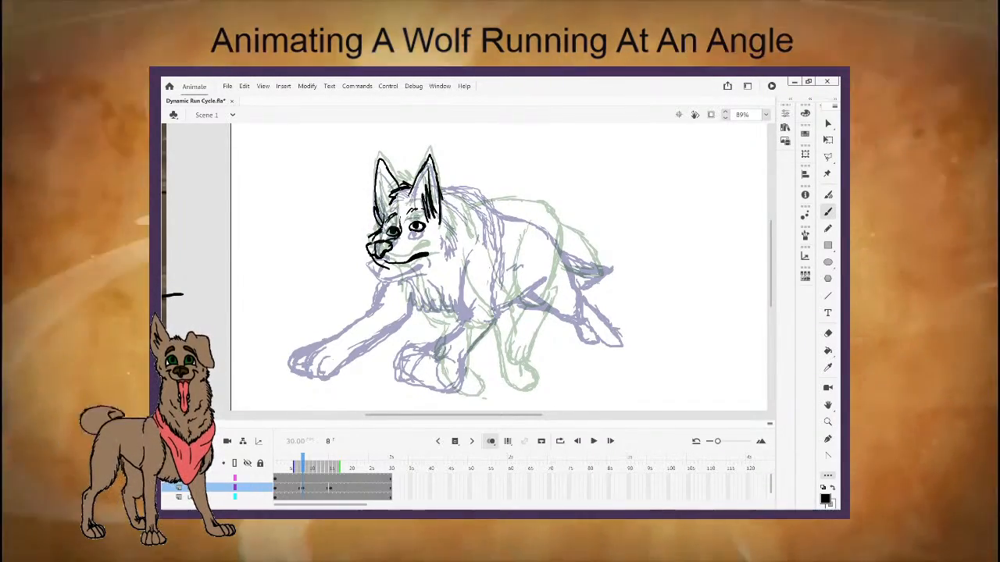
mouse_move(442, 222)
mouse_down()
mouse_move(456, 234)
mouse_move(450, 251)
mouse_up()
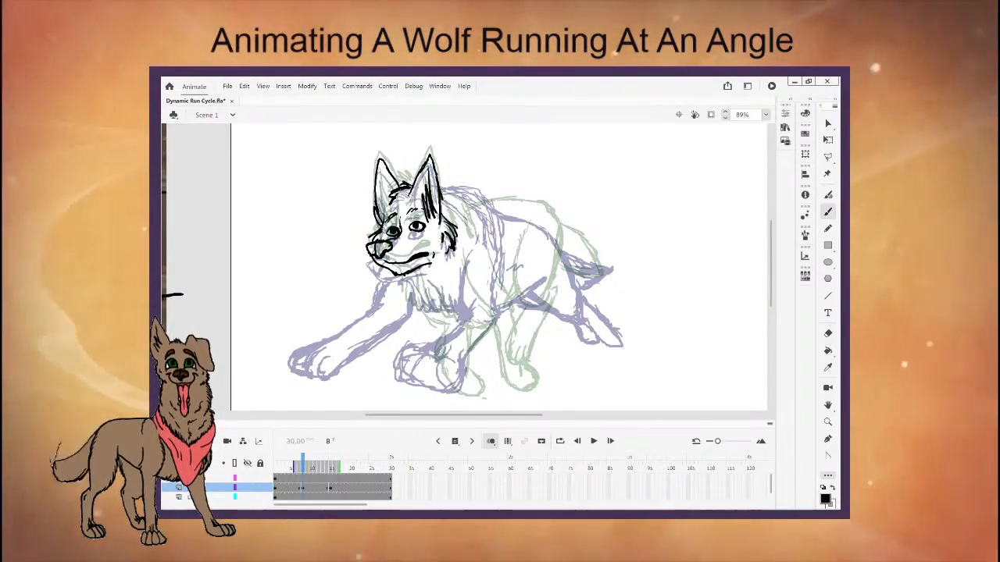
click(286, 467)
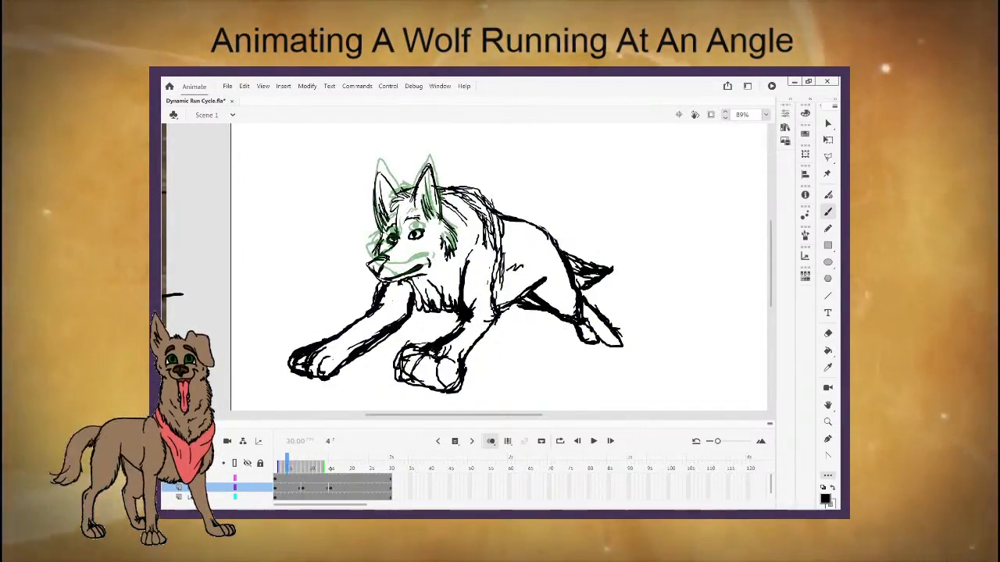
click(307, 468)
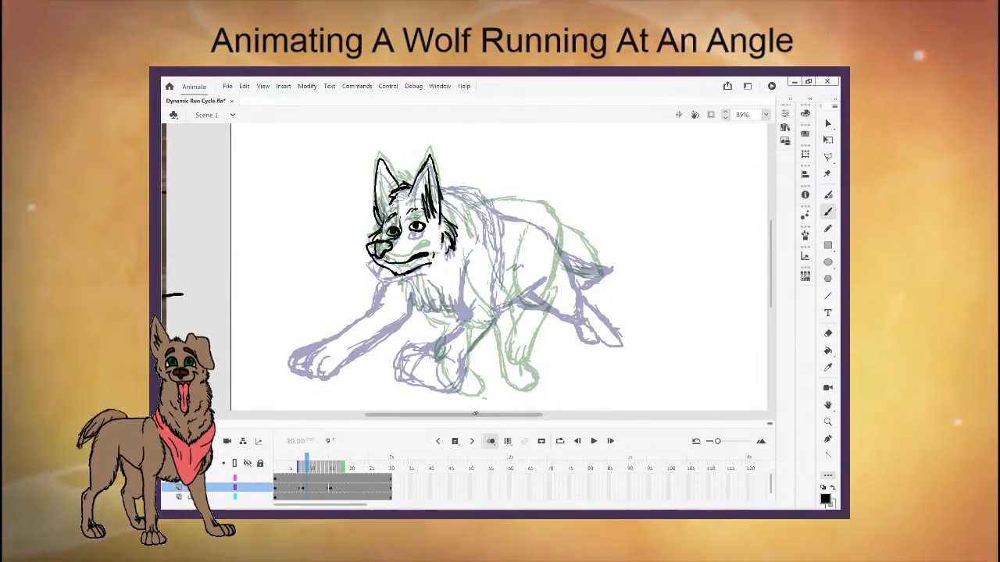
Move the tucked pose's keyframe from frame 15 to frame 5 on the wolf sketch layer.
drag(470, 416, 451, 417)
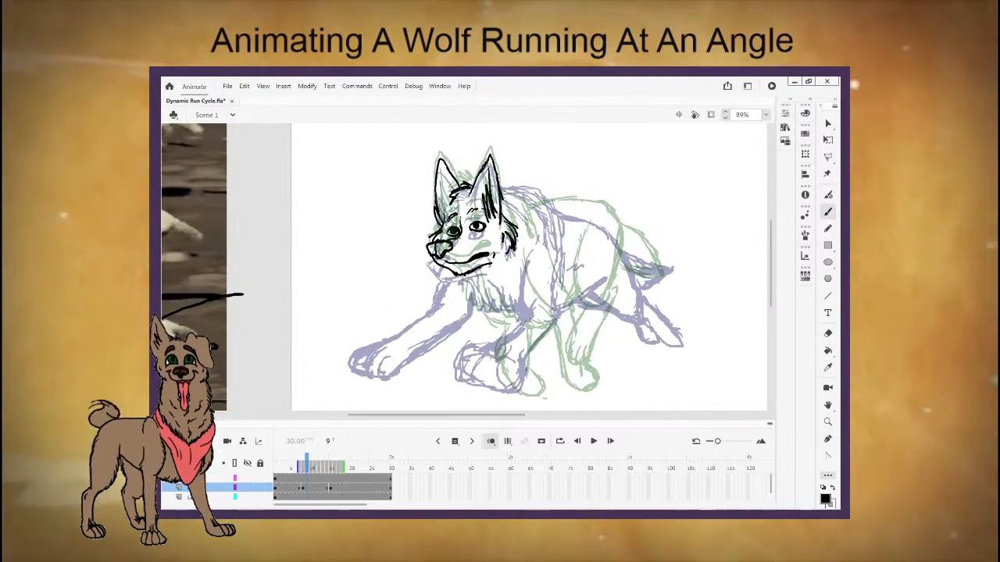
click(766, 115)
click(776, 158)
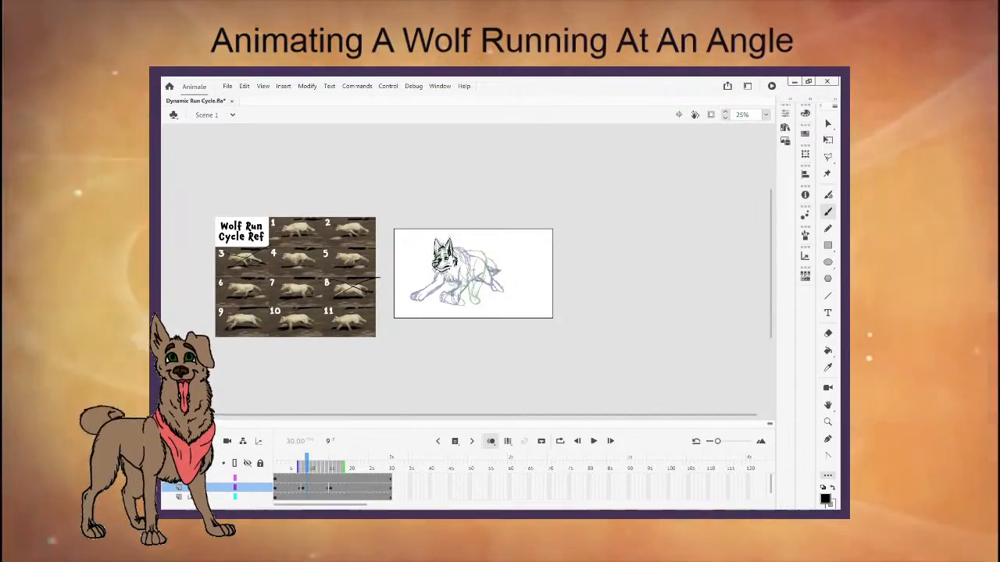
mouse_move(307, 467)
mouse_down()
mouse_move(287, 466)
mouse_move(342, 465)
mouse_up()
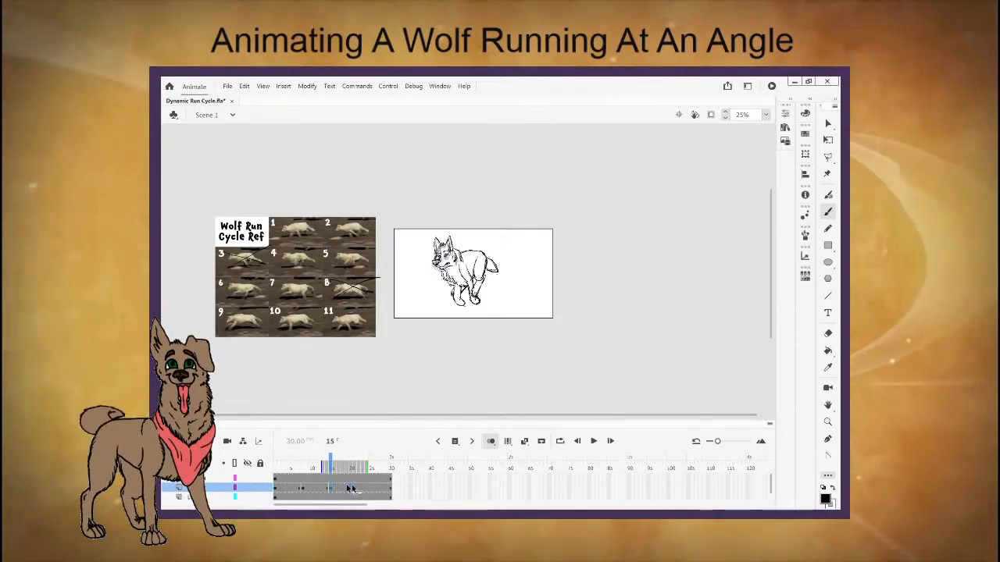
drag(291, 491, 290, 489)
click(279, 489)
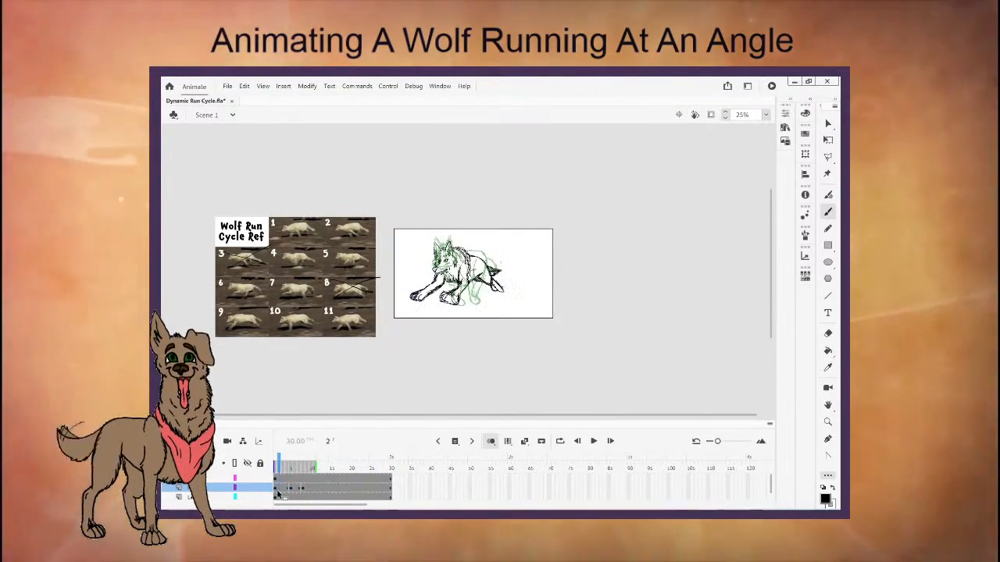
click(322, 488)
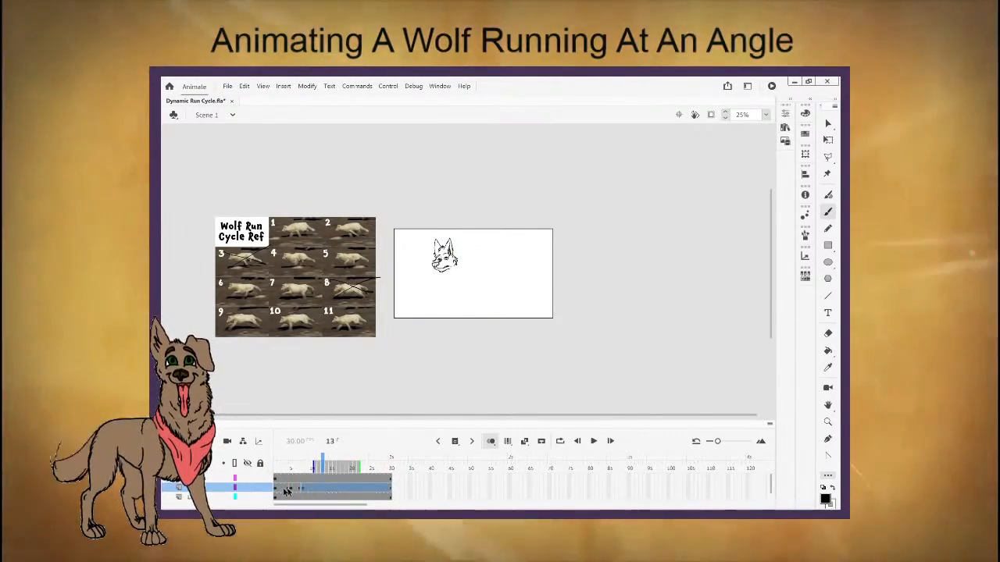
Move the stretched pose's keyframe from frame 1 to frame 14 and the tucked pose to frame 1, returning to frame 8.
click(276, 490)
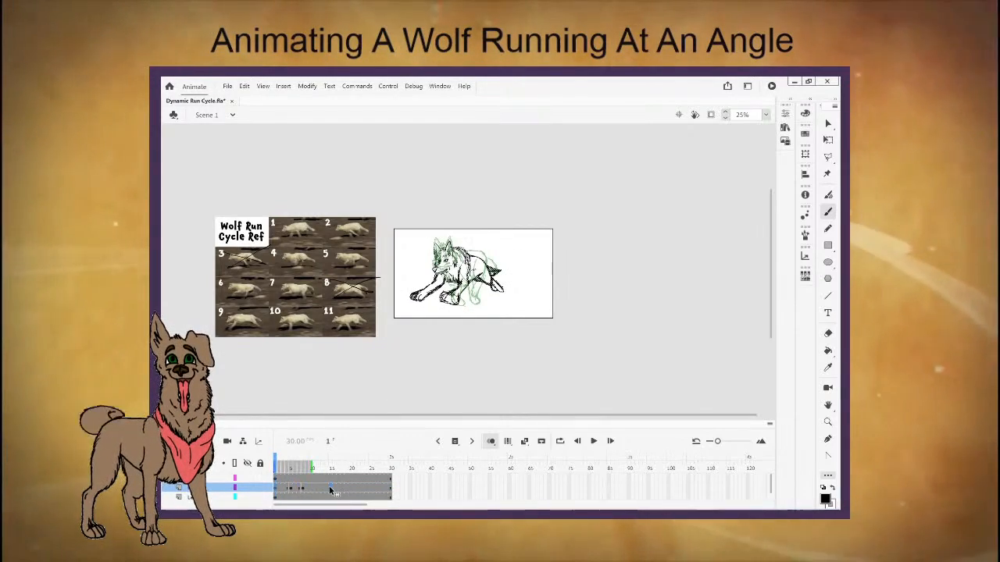
click(291, 490)
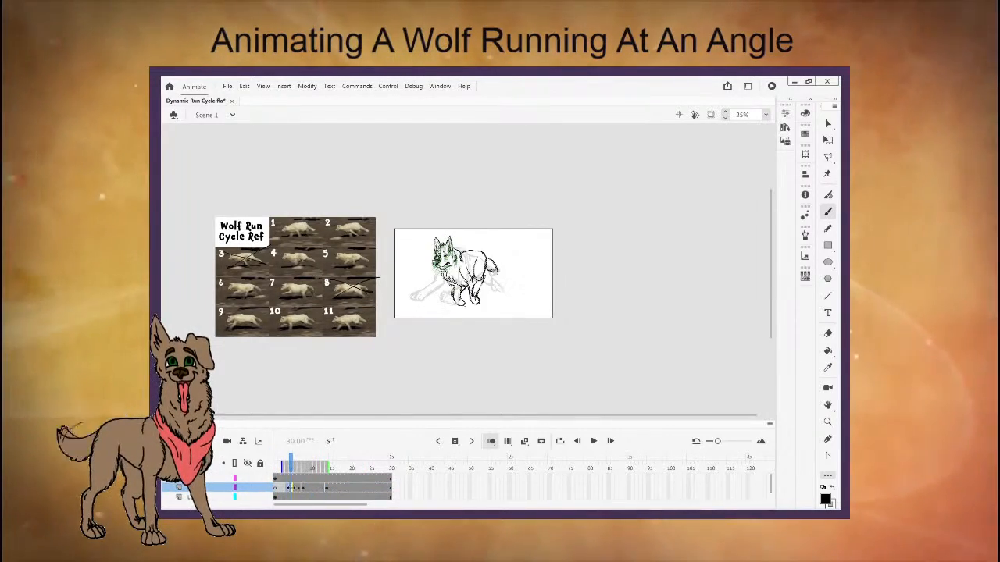
click(304, 489)
click(291, 489)
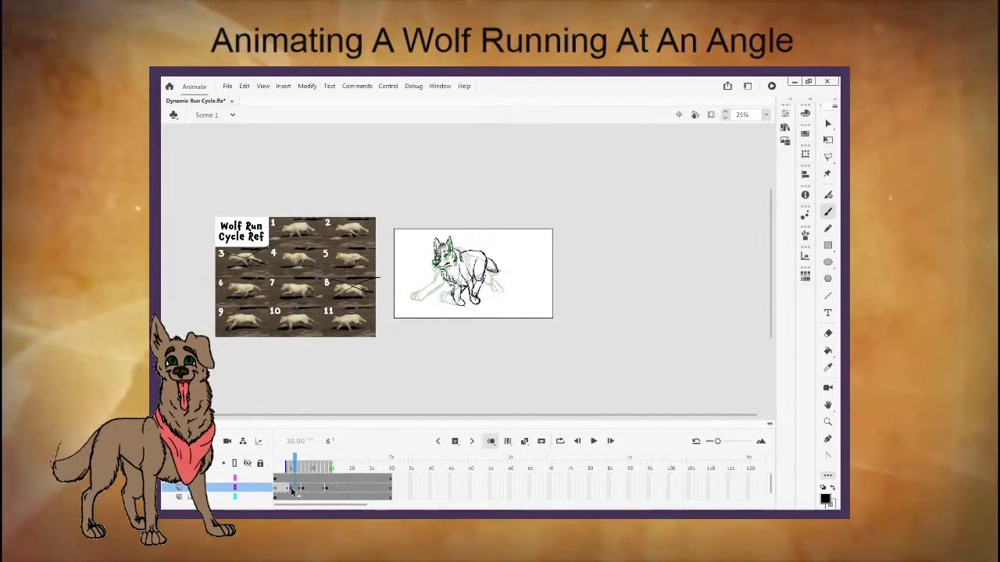
click(278, 490)
click(292, 489)
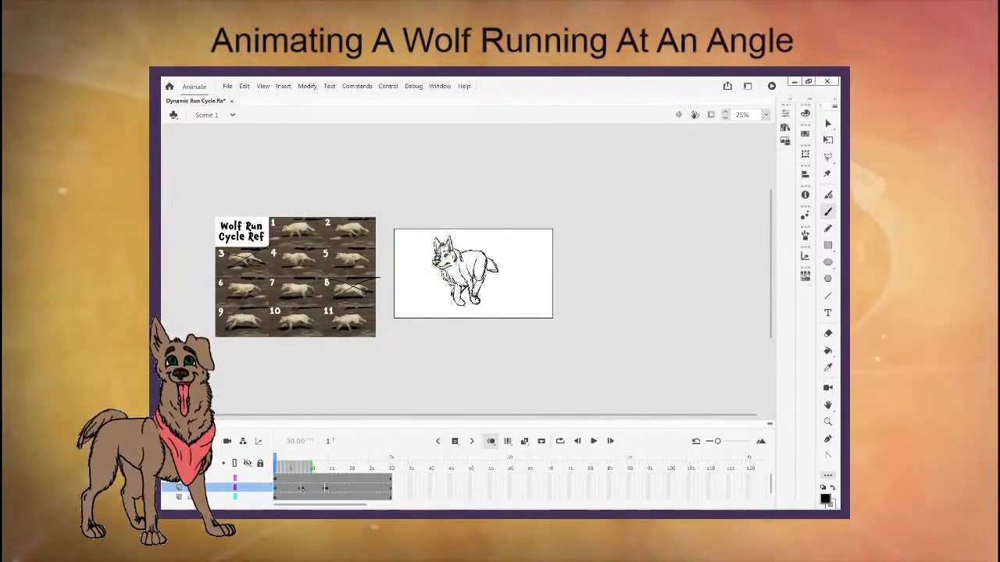
click(304, 489)
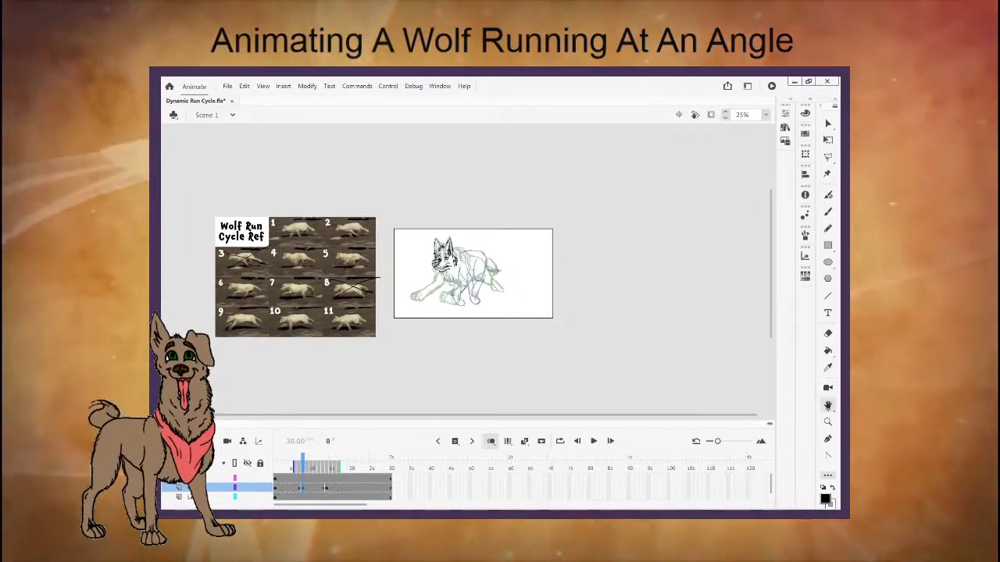
Draw the near foreleg with its shoulder line, paw and elbow at frame 8, erasing the stray line at the elbow.
click(827, 421)
drag(189, 193, 601, 363)
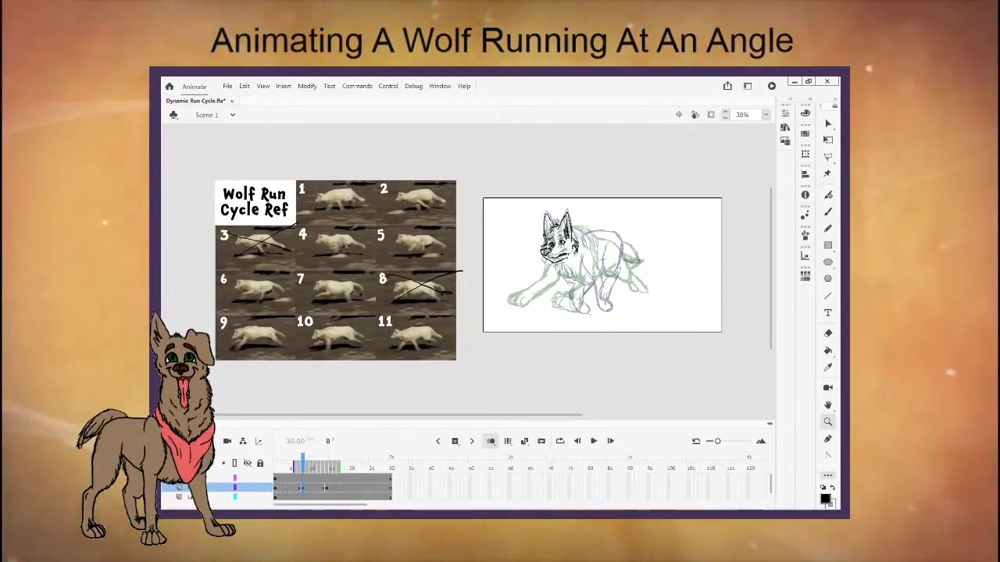
key(b)
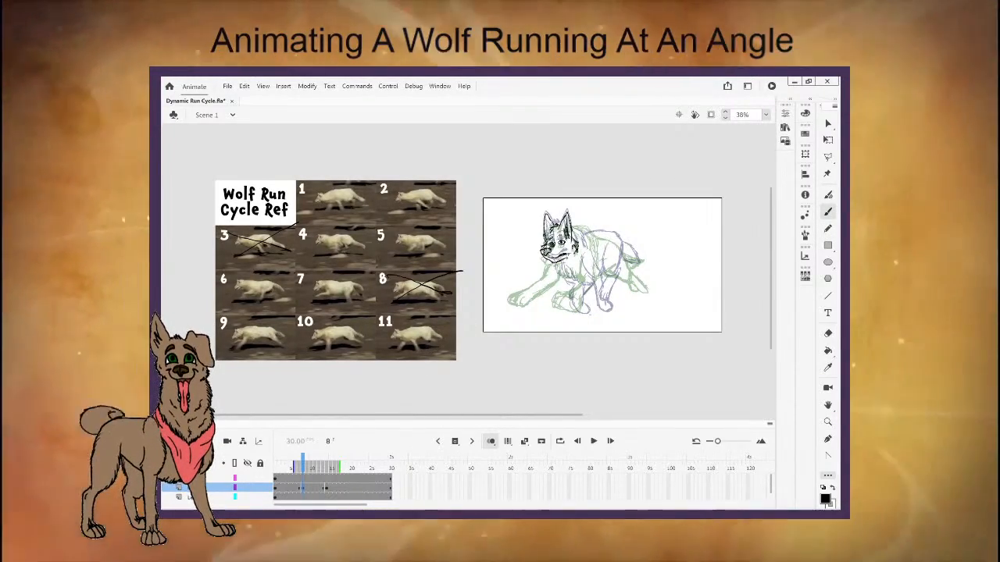
key(z)
drag(450, 183, 712, 341)
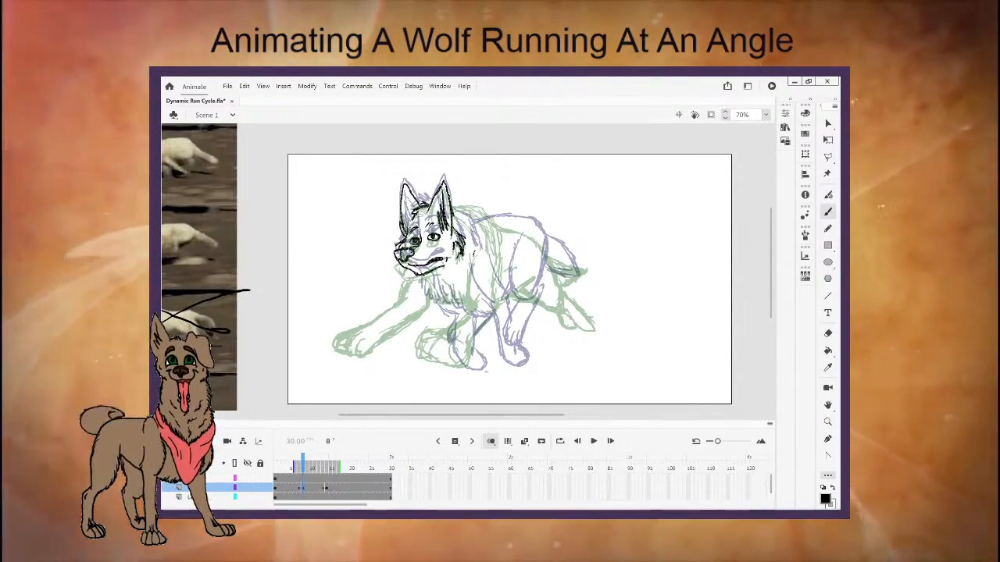
drag(474, 250, 487, 307)
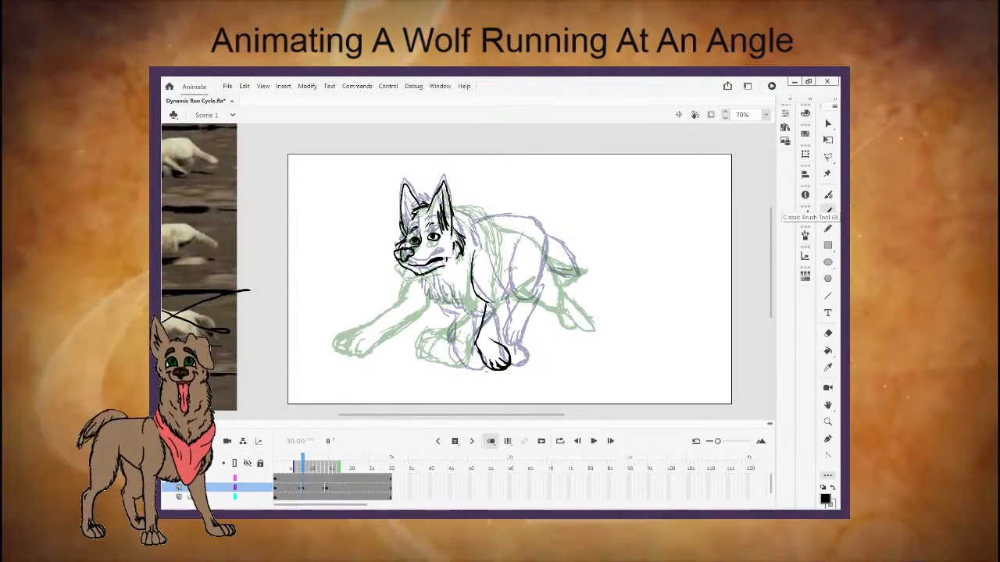
drag(504, 304, 494, 336)
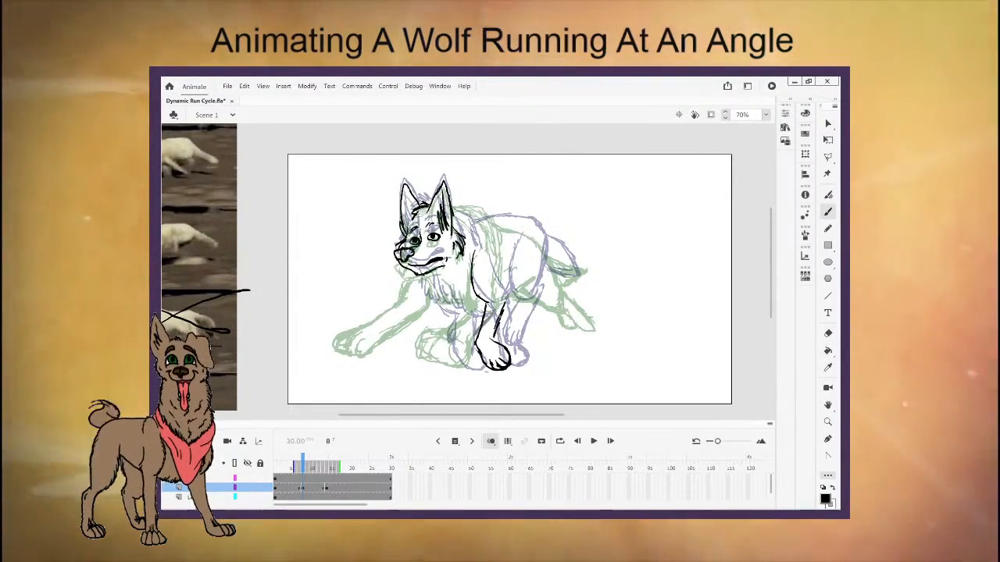
drag(494, 278, 505, 296)
key(e)
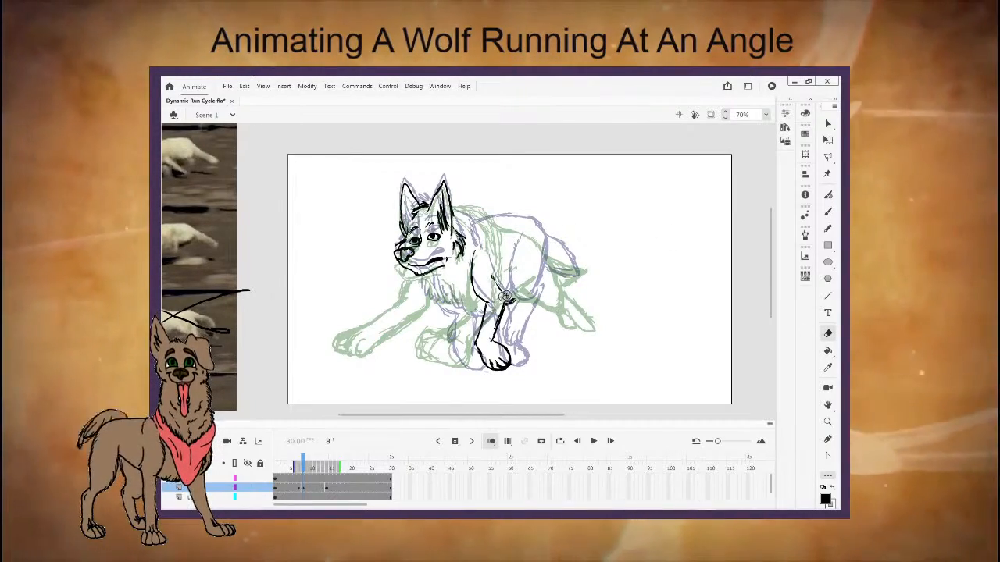
key(b)
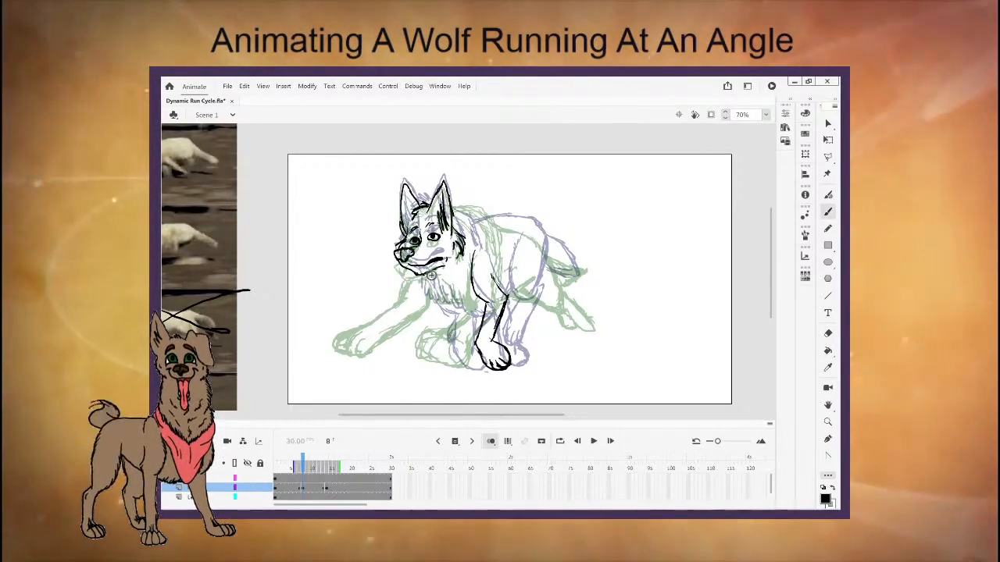
Draw the shaggy chest fur, the other foreleg bent with its paw, and the fur behind the neck.
drag(442, 288, 471, 312)
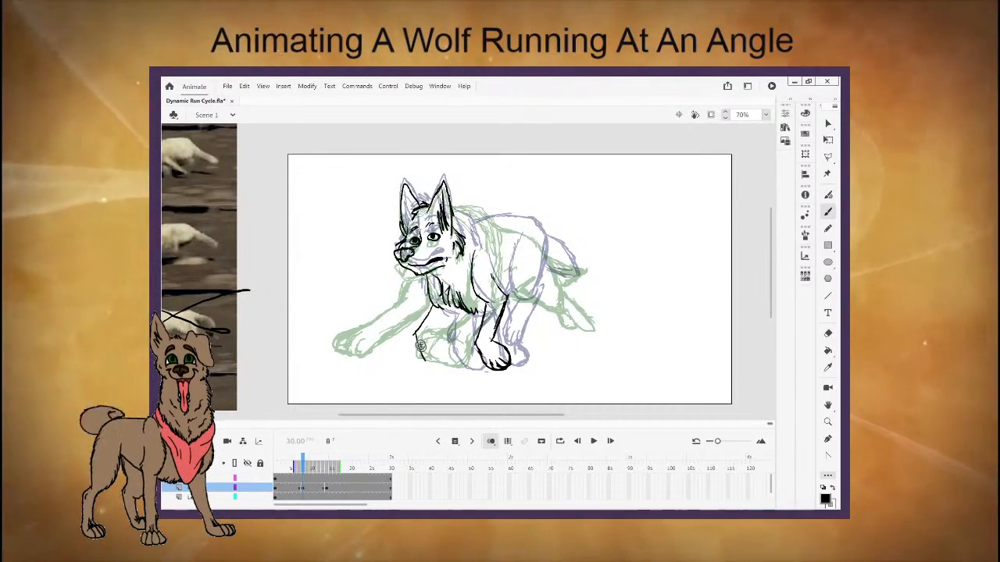
drag(442, 331, 435, 348)
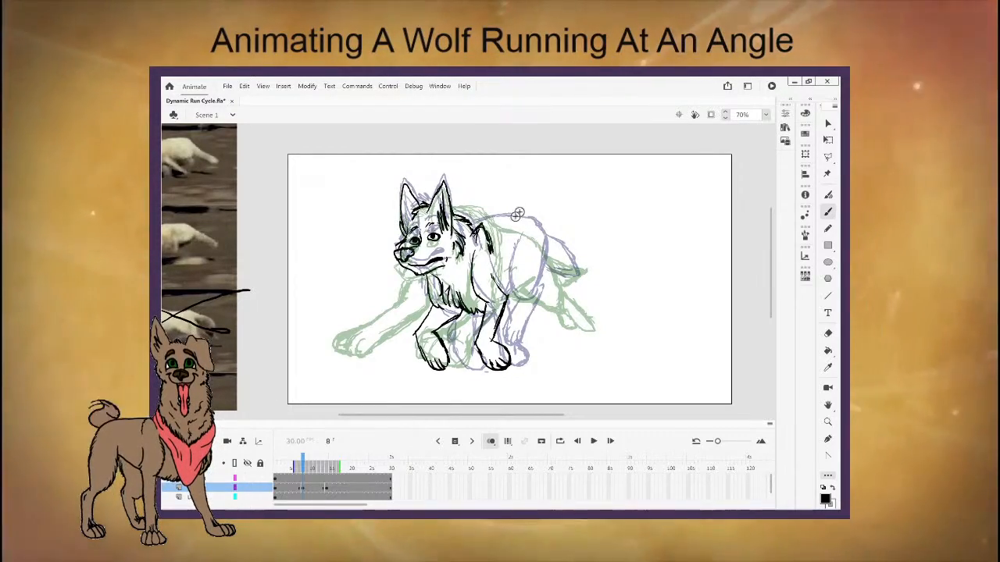
Draw the wolf's back and rump, the thigh line, and the near hind leg with its paw at frame 8.
drag(482, 230, 531, 224)
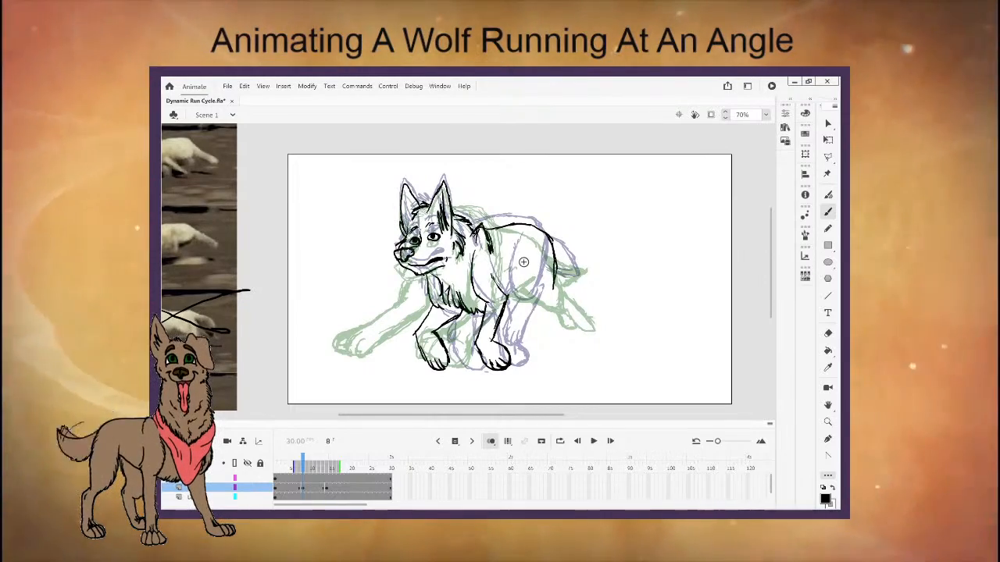
mouse_move(519, 250)
mouse_down()
mouse_move(533, 300)
mouse_move(563, 320)
mouse_move(549, 325)
mouse_move(559, 341)
mouse_move(566, 321)
mouse_up()
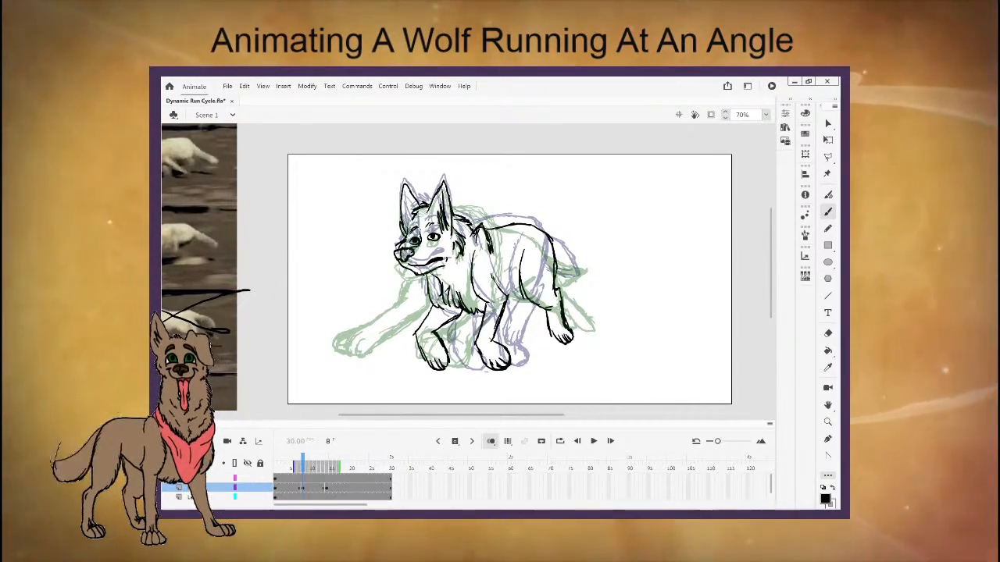
mouse_move(573, 302)
mouse_down()
mouse_move(594, 326)
mouse_move(576, 326)
mouse_up()
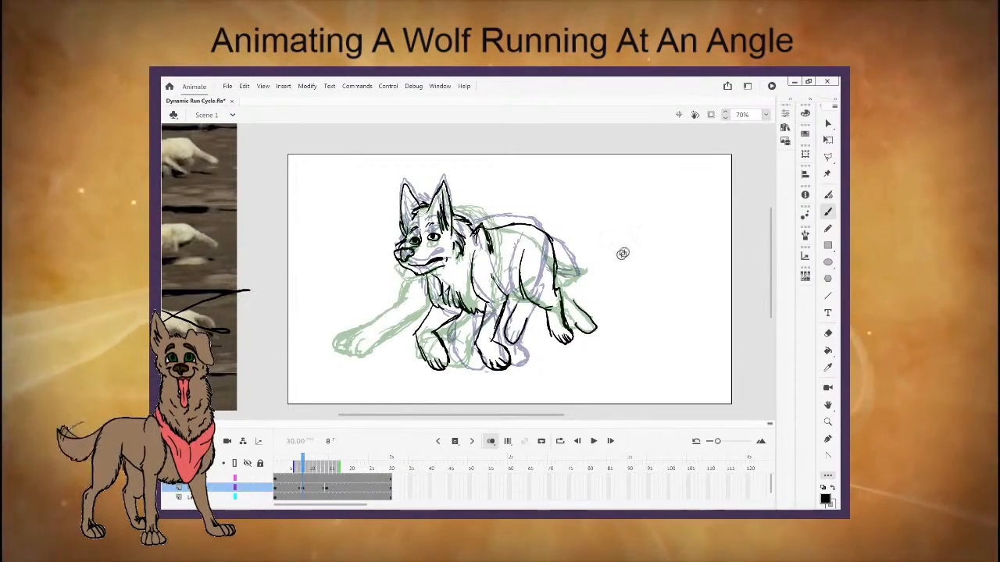
click(244, 86)
click(257, 94)
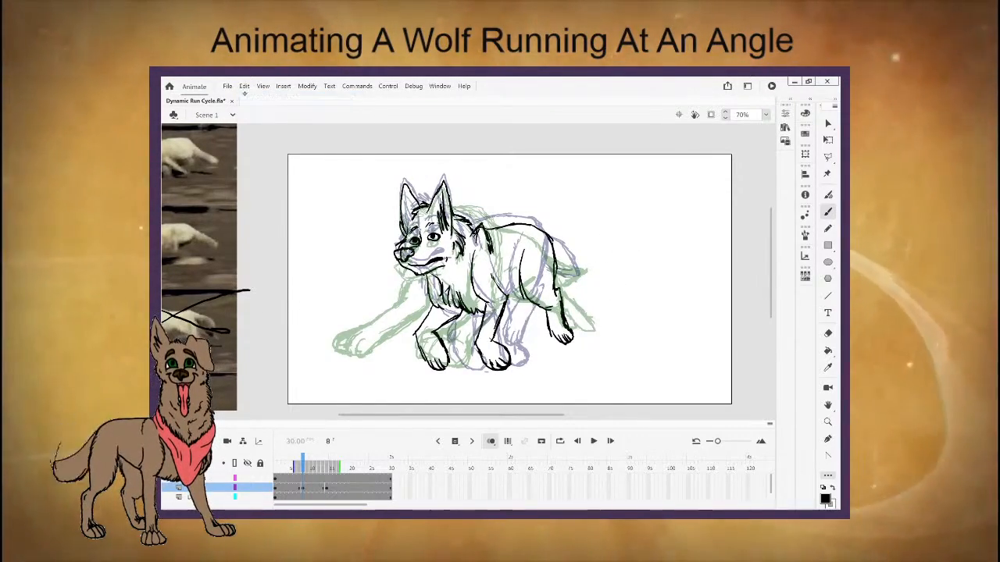
click(244, 86)
click(258, 95)
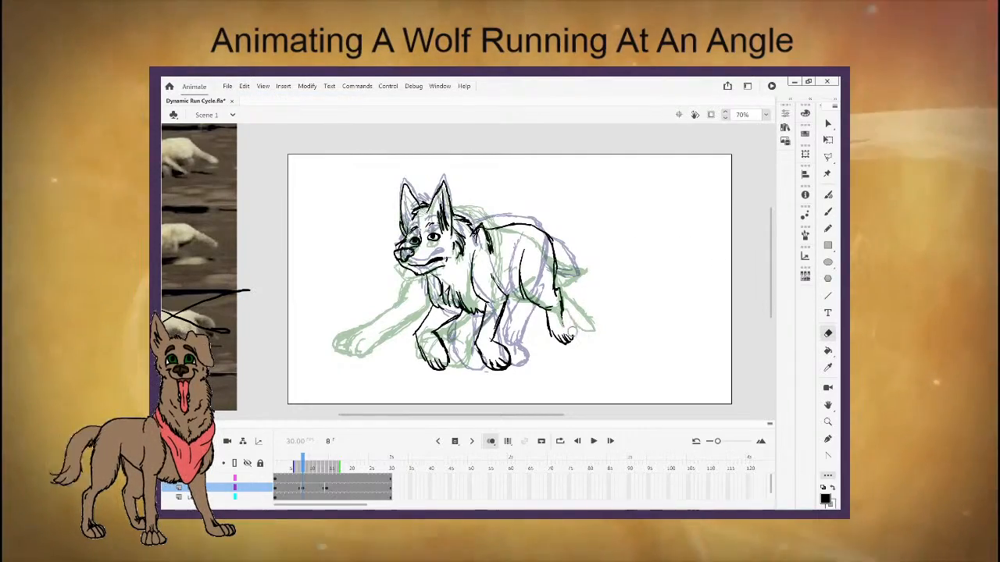
Erase and redraw the near hind paw, and add the far hind leg and the tail to the frame 8 pose.
mouse_move(575, 332)
mouse_down()
mouse_move(557, 337)
mouse_move(564, 324)
mouse_up()
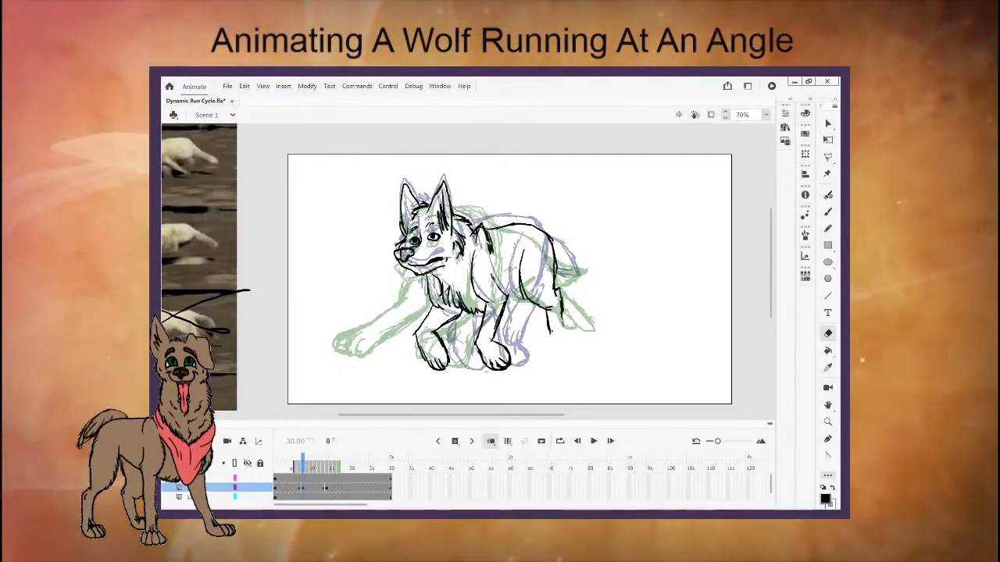
key(b)
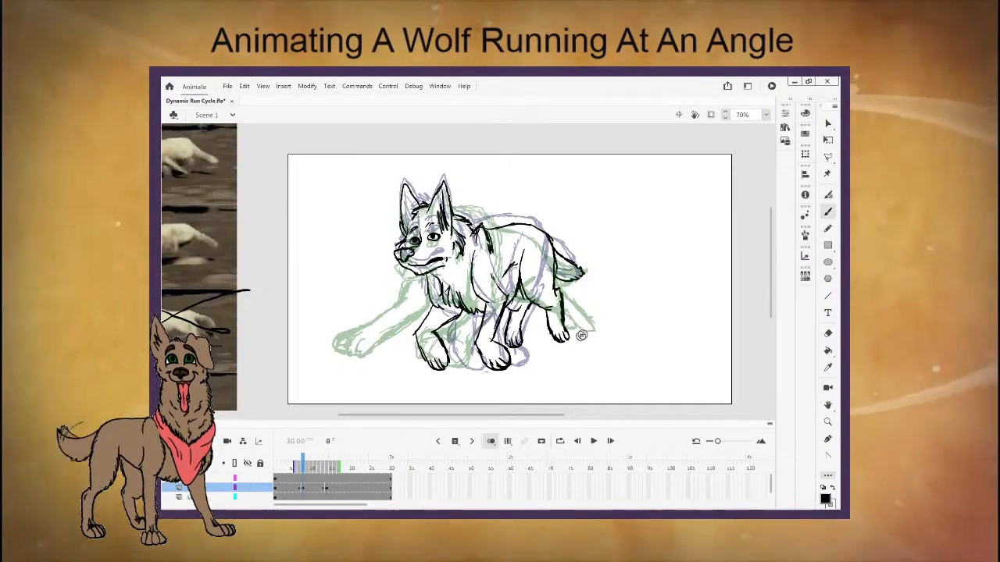
key(e)
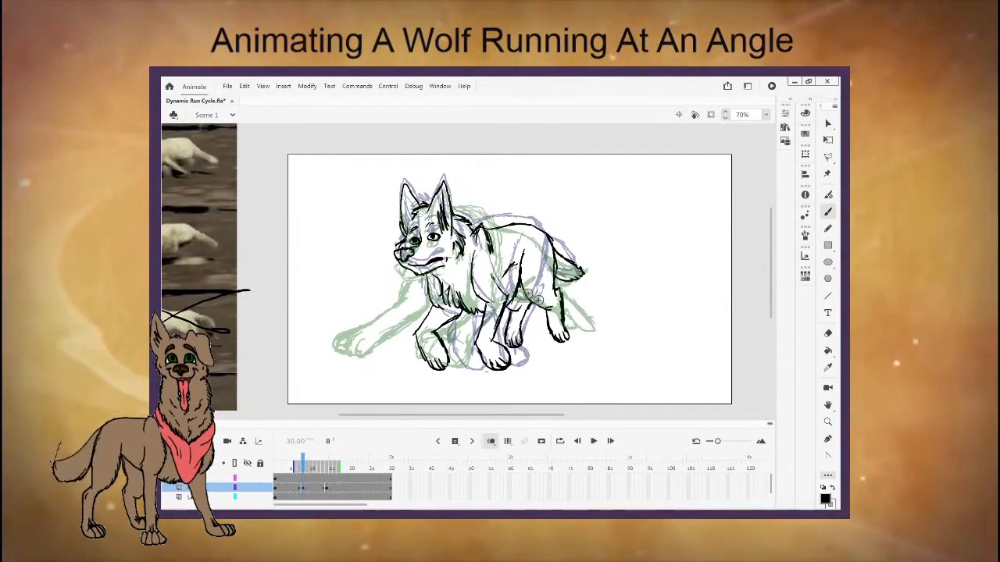
Turn off onion skinning and scrub through the wolf sketch frames to frame 22.
mouse_move(302, 468)
mouse_down()
mouse_move(278, 473)
mouse_move(334, 468)
mouse_move(286, 471)
mouse_move(336, 471)
mouse_move(288, 484)
mouse_move(342, 486)
mouse_up()
key(alt+shift+o)
mouse_move(459, 416)
mouse_down()
mouse_move(431, 415)
mouse_move(454, 415)
mouse_up()
mouse_move(342, 468)
mouse_down()
mouse_move(299, 479)
mouse_move(341, 479)
mouse_move(290, 484)
mouse_move(350, 483)
mouse_move(295, 483)
mouse_move(319, 467)
mouse_move(359, 470)
mouse_up()
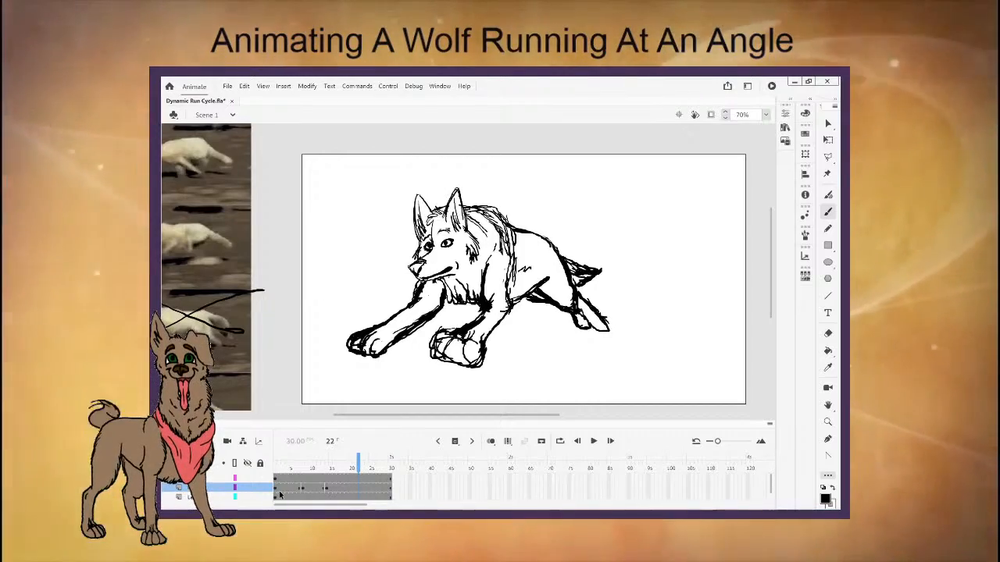
Copy the tucked pose from frame 1 and paste it in place into a new blank keyframe at frame 30.
click(277, 491)
click(244, 85)
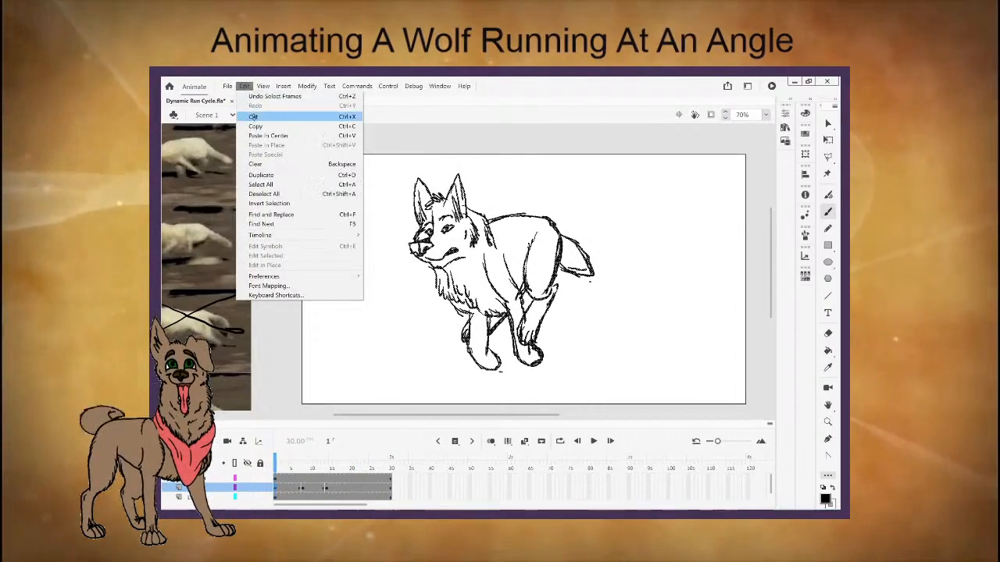
click(257, 126)
click(388, 490)
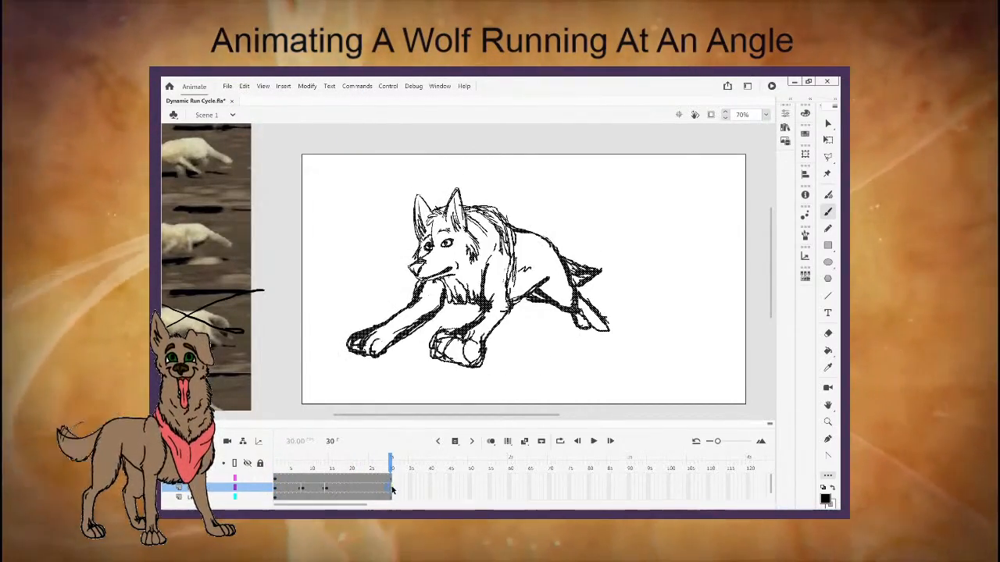
click(454, 441)
click(245, 86)
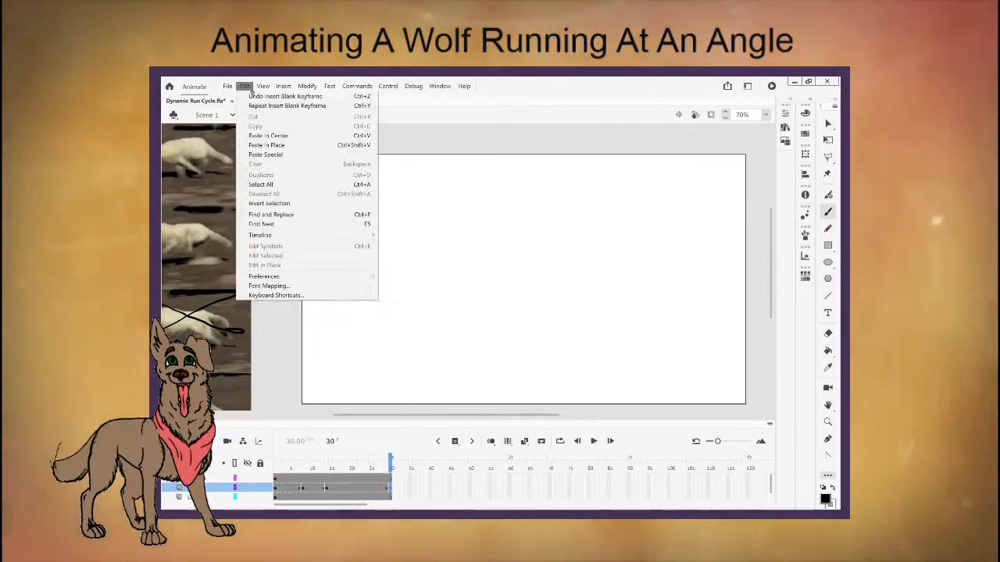
click(266, 145)
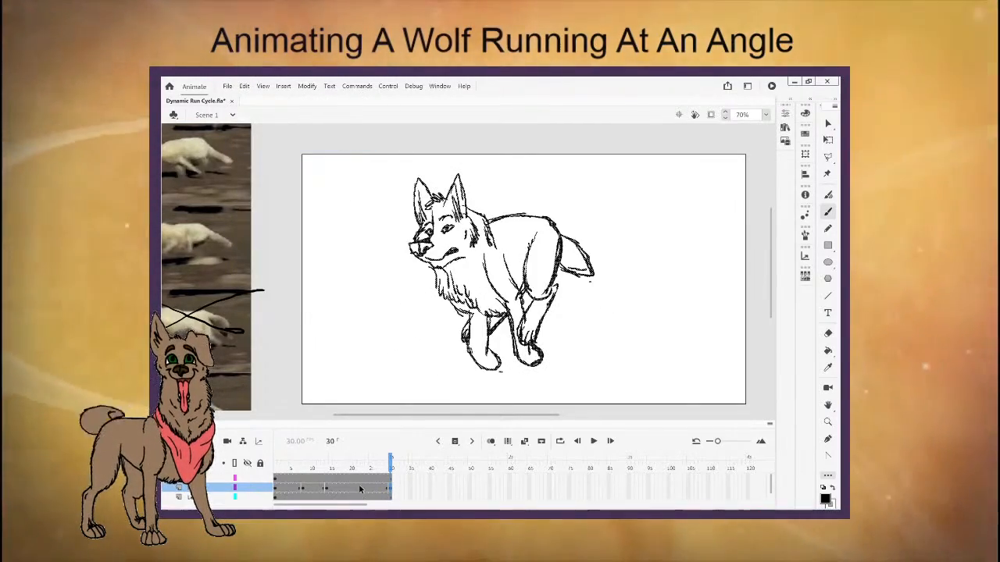
Insert a blank keyframe at frame 22 on the wolf sketch layer and turn on onion skinning.
click(359, 488)
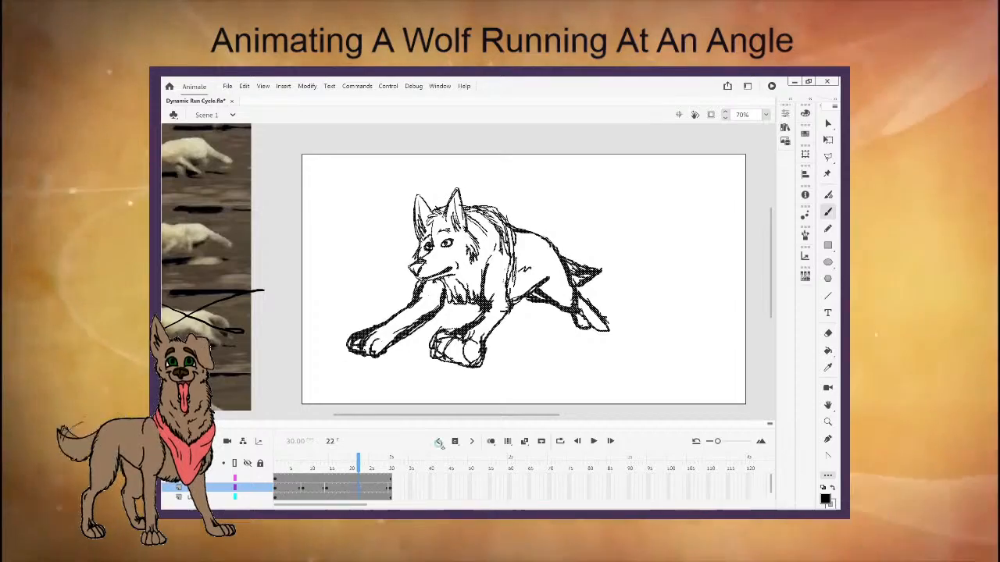
key(F7)
click(490, 440)
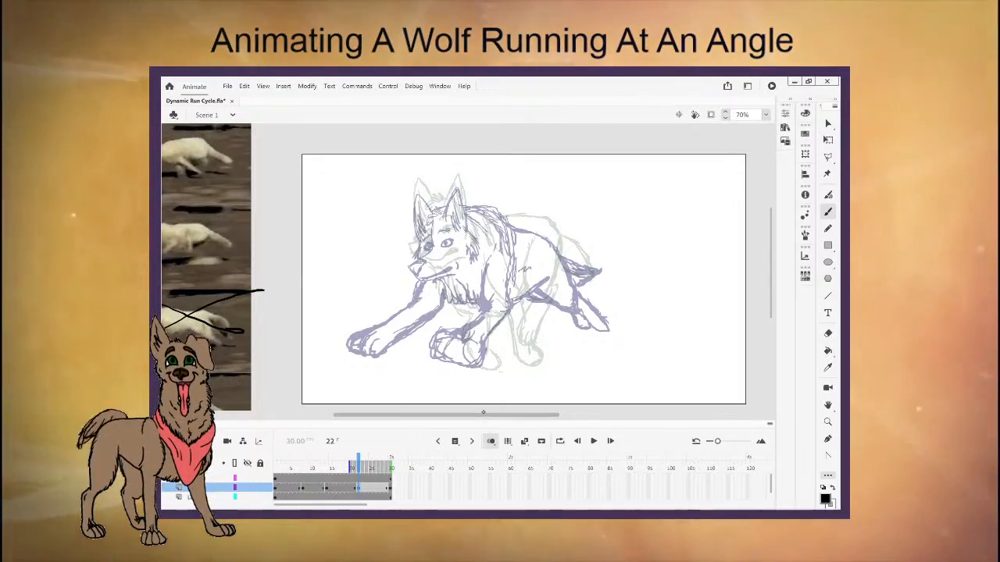
Set the brush colour to red #CC0000 and mark the foreleg positions on run cycle reference poses 9, 10 and 11.
drag(484, 415, 431, 414)
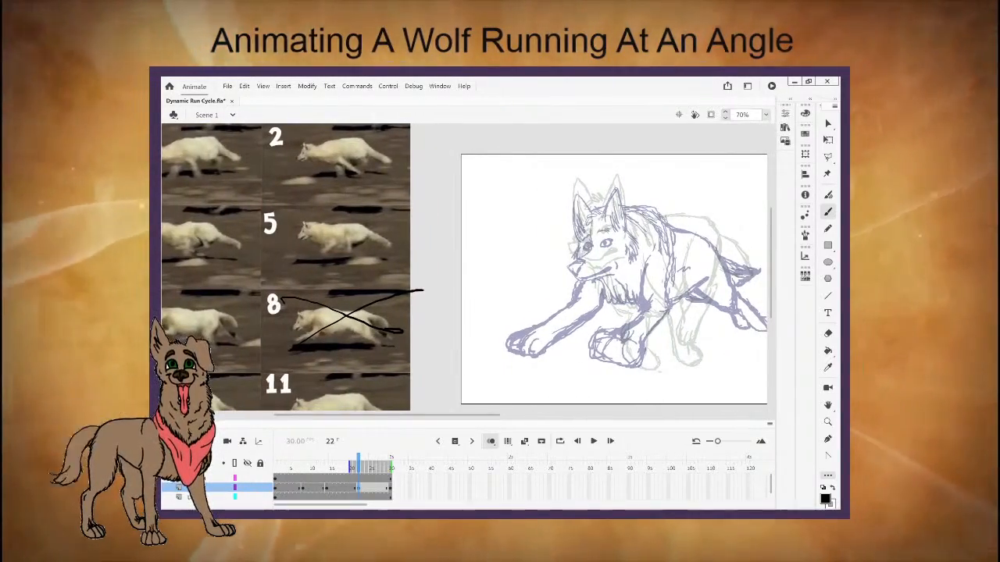
click(780, 159)
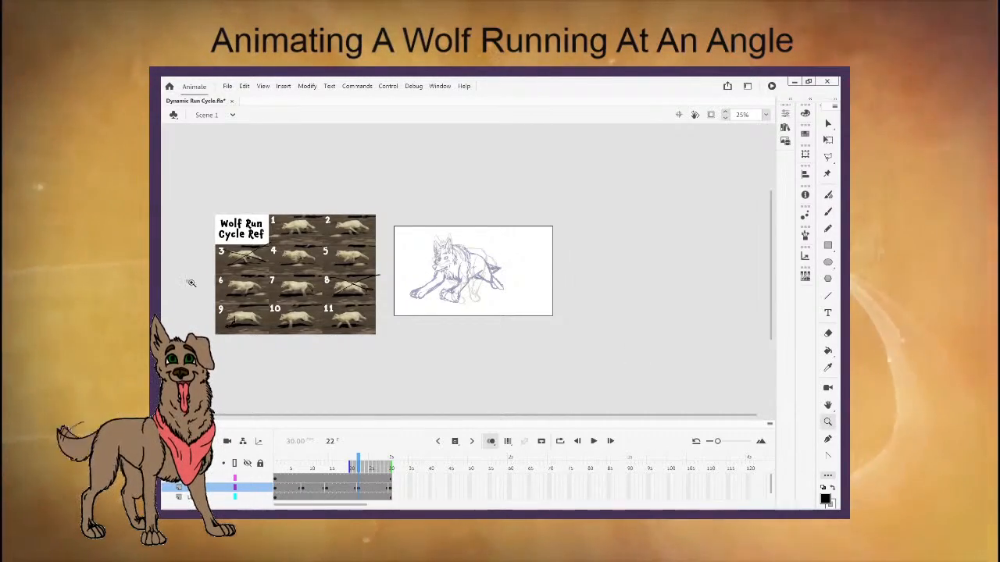
drag(191, 281, 392, 348)
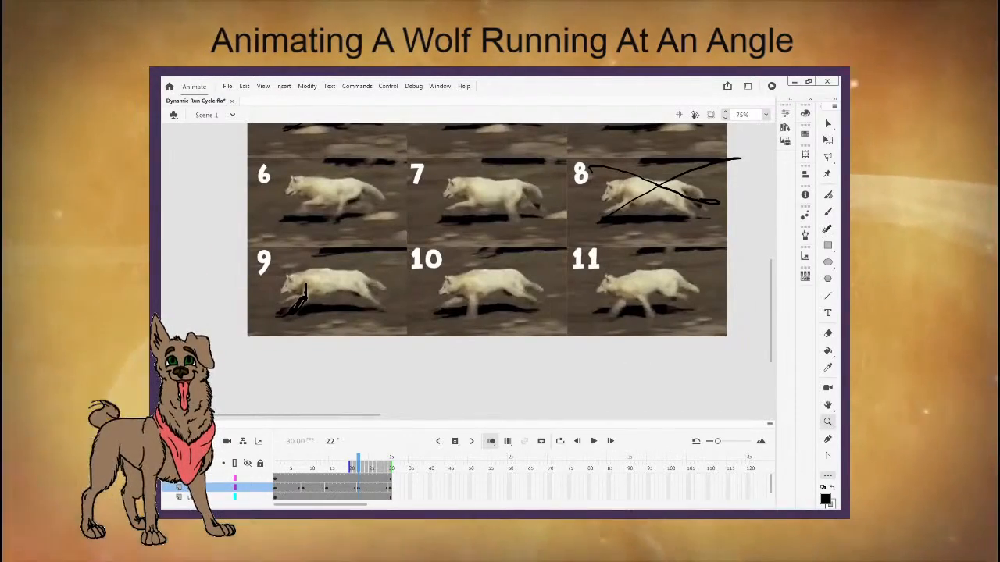
key(b)
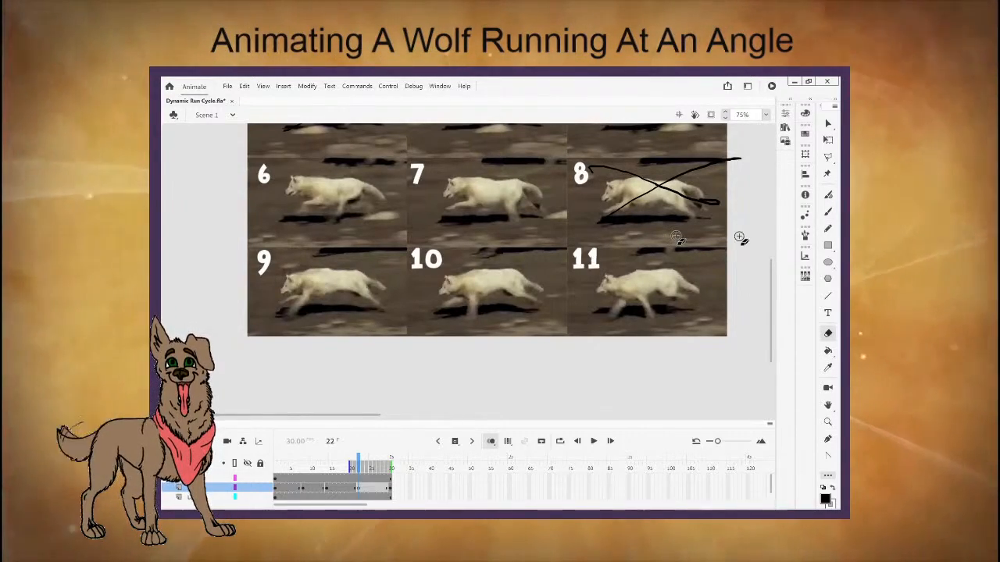
click(825, 498)
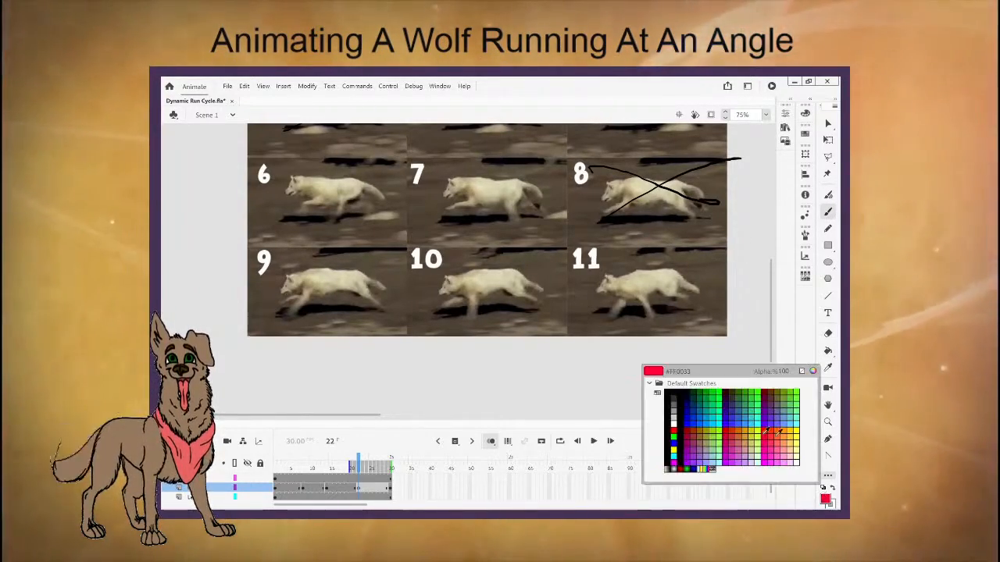
click(778, 432)
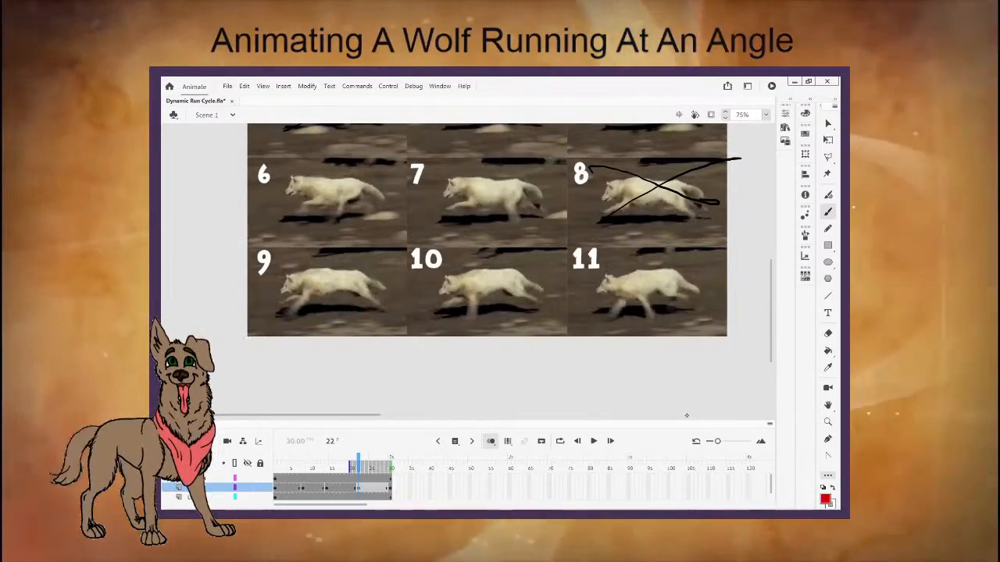
drag(307, 282, 306, 295)
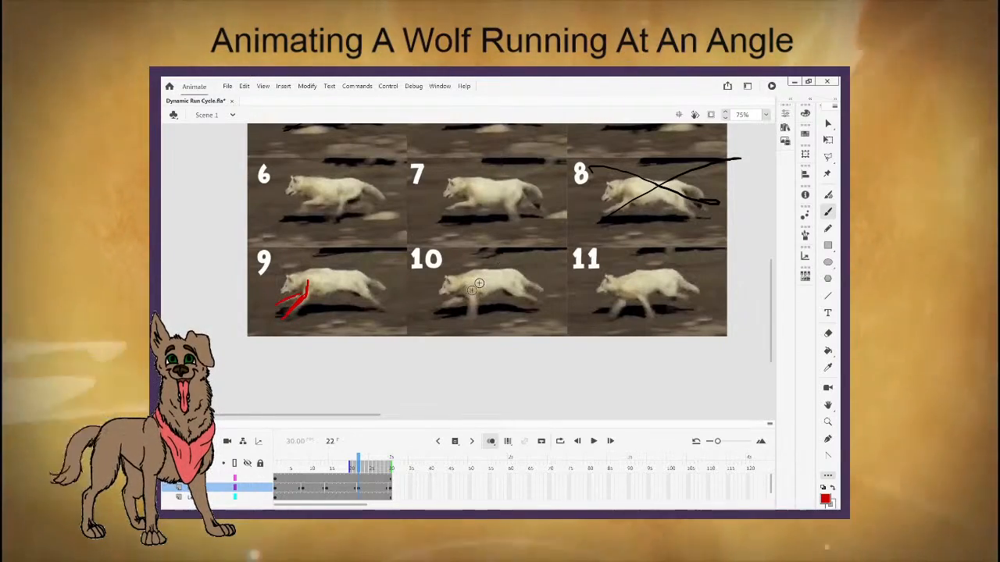
drag(469, 292, 442, 307)
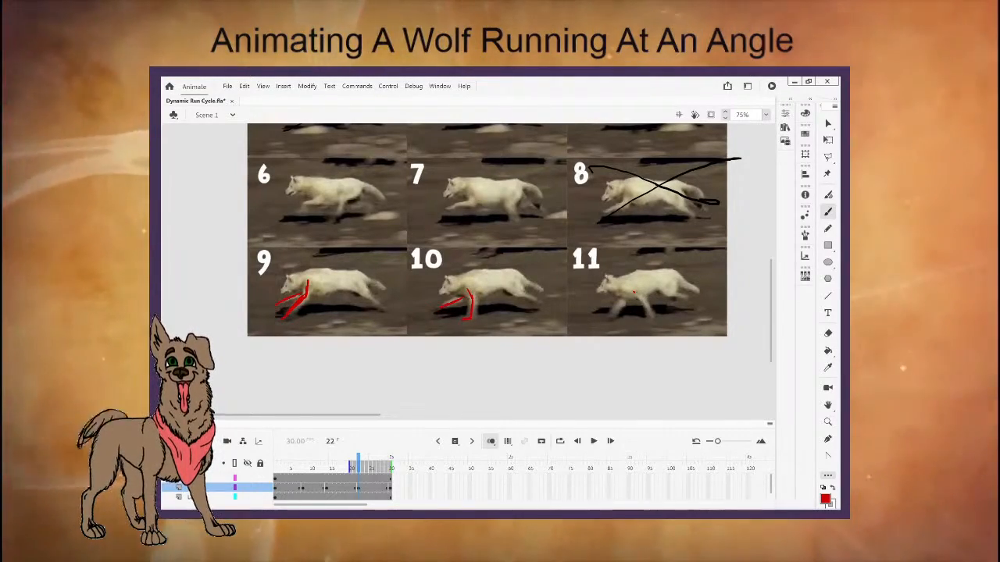
drag(621, 301, 604, 320)
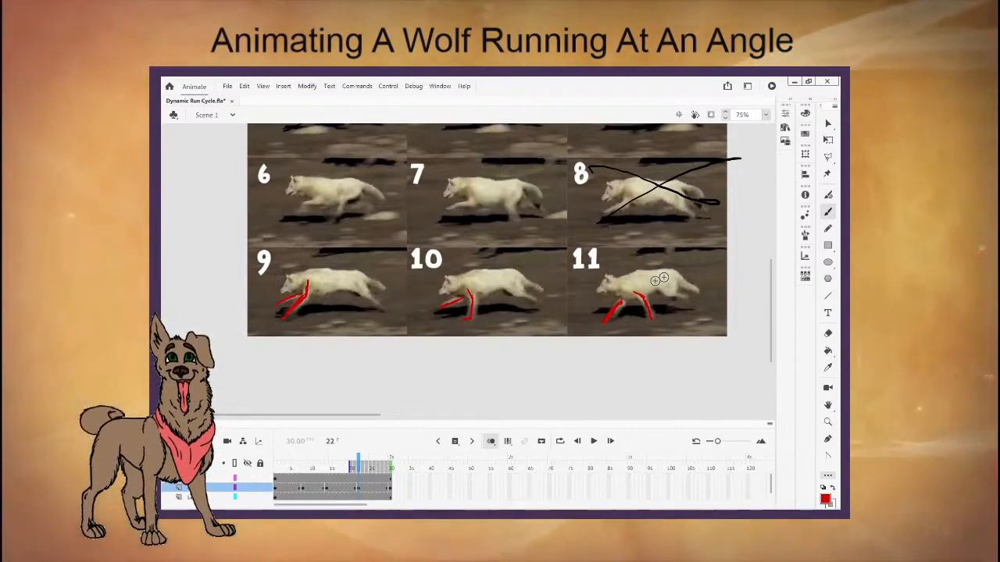
Set the brush colour back to black and draw the near foreleg planted downward with its shoulder line and paw at frame 22.
click(765, 115)
click(783, 148)
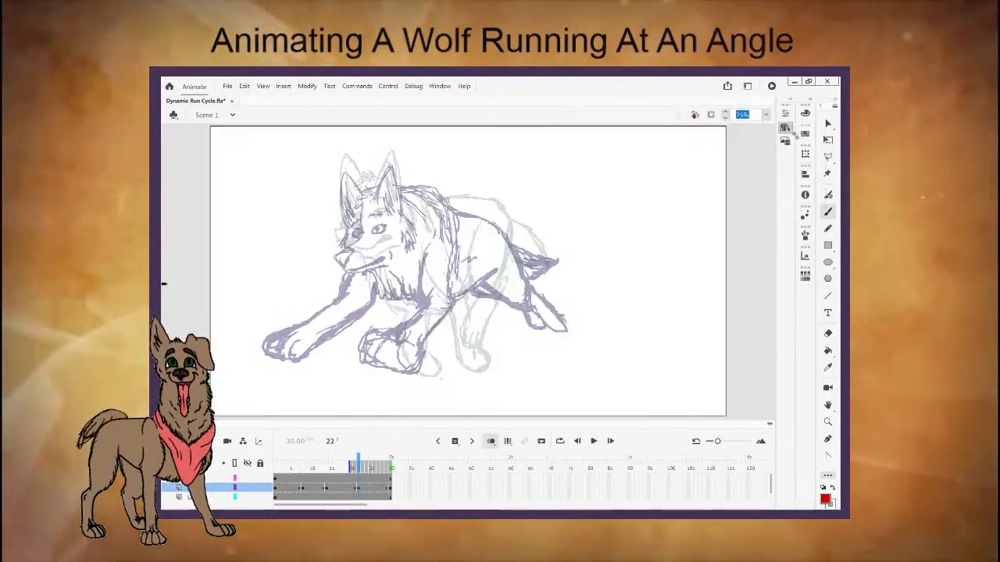
click(824, 499)
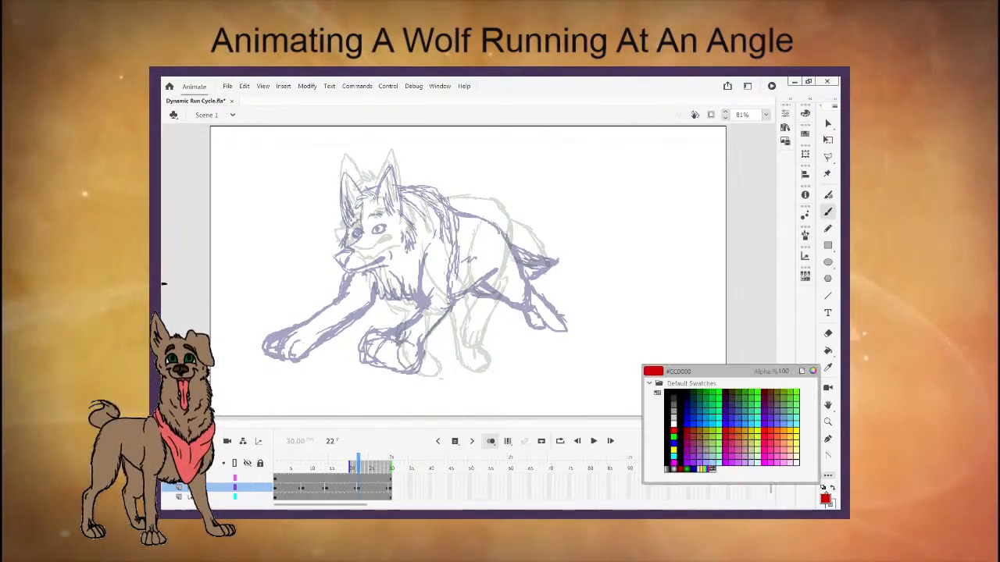
click(684, 390)
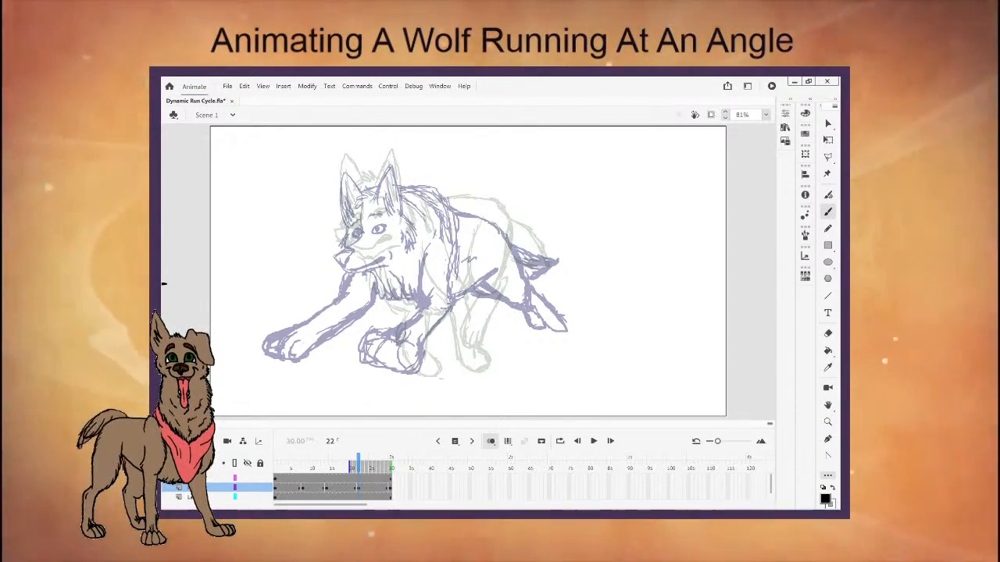
drag(422, 250, 401, 403)
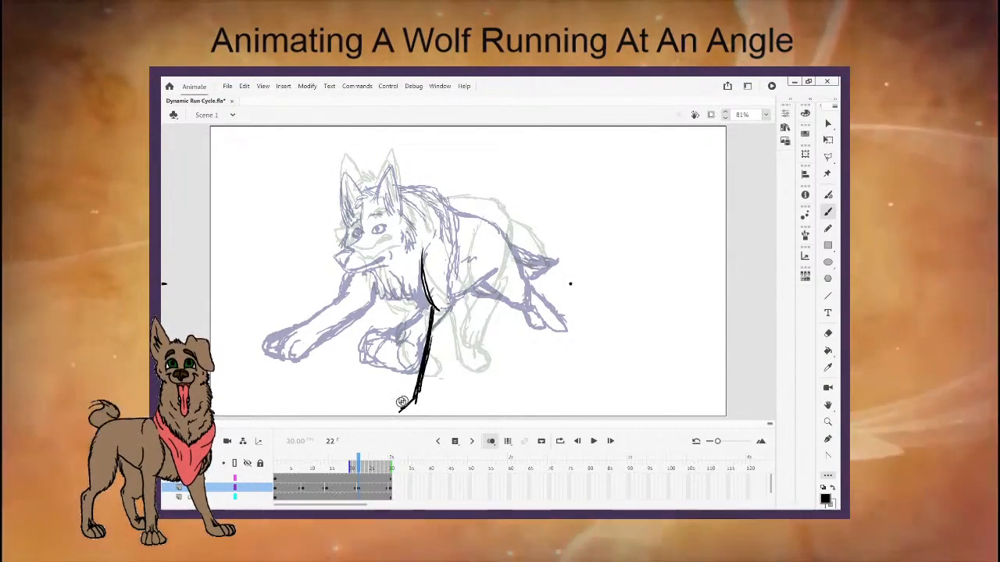
click(766, 115)
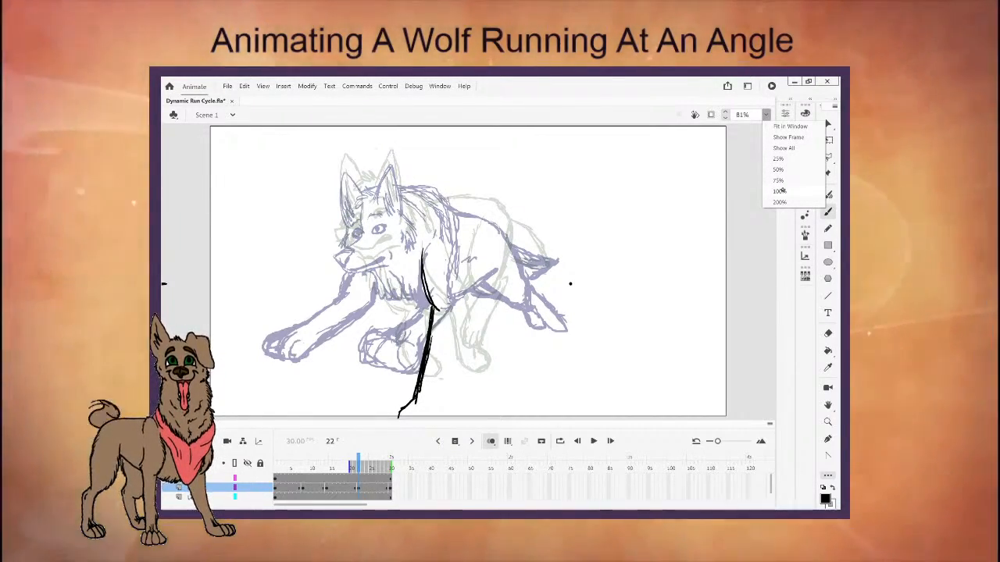
click(778, 181)
mouse_move(406, 375)
mouse_down()
mouse_move(422, 385)
mouse_move(442, 328)
mouse_up()
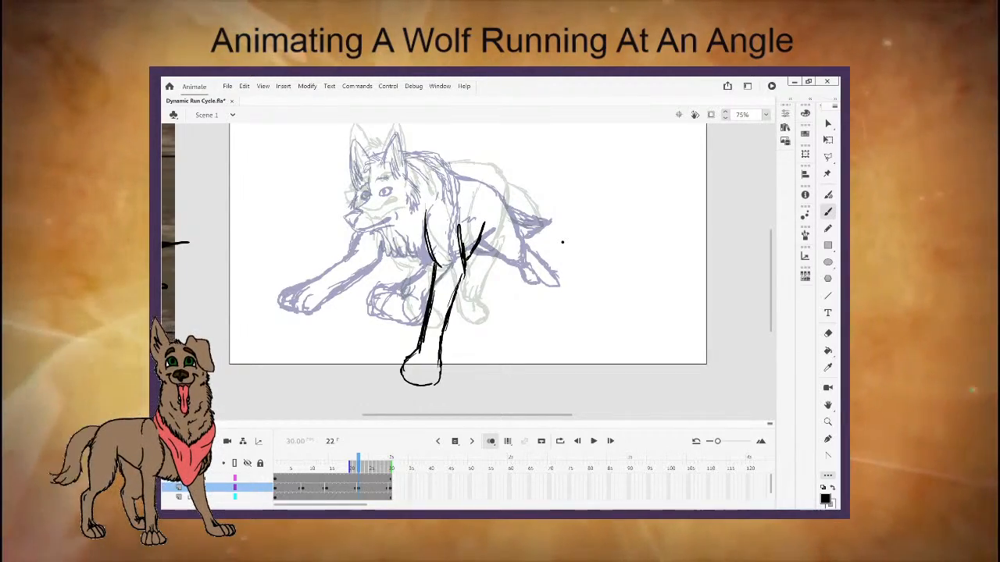
Draw shaggy chest fur and the other foreleg reaching forward with its paw and toes at frame 22.
drag(380, 232, 414, 264)
drag(415, 251, 430, 264)
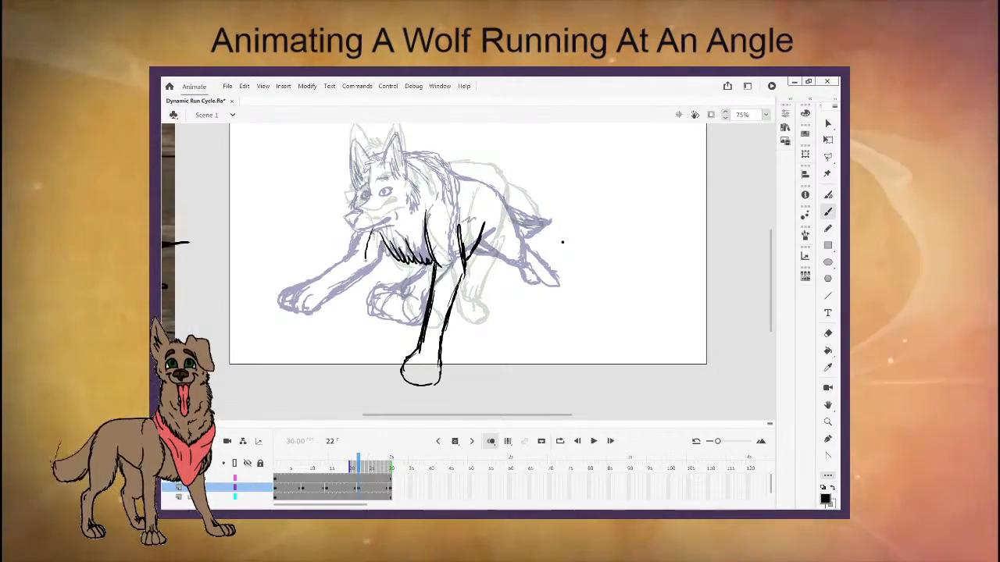
drag(368, 268, 331, 322)
mouse_move(313, 342)
mouse_down()
mouse_move(344, 355)
mouse_move(355, 345)
mouse_move(302, 376)
mouse_move(328, 336)
mouse_up()
key(e)
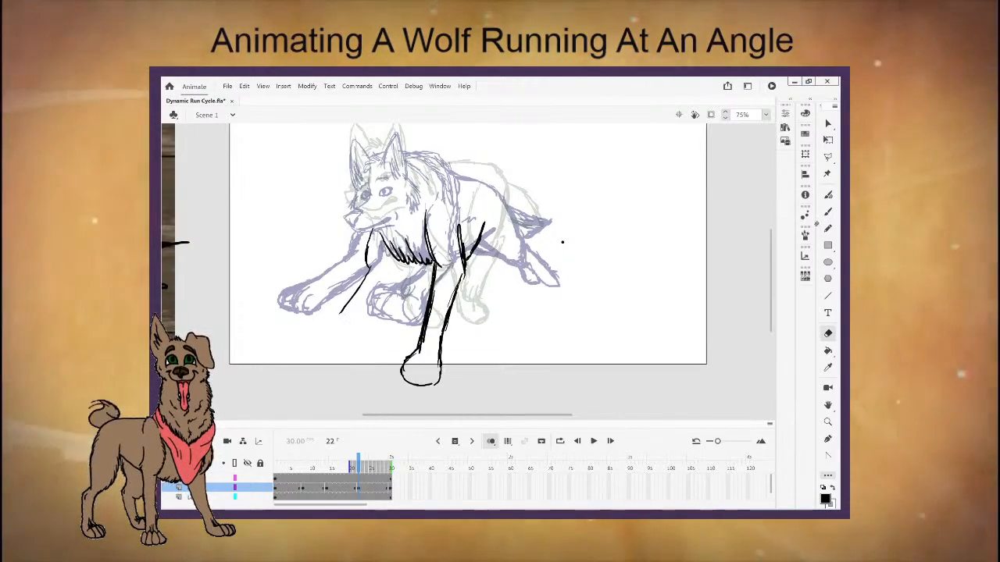
key(b)
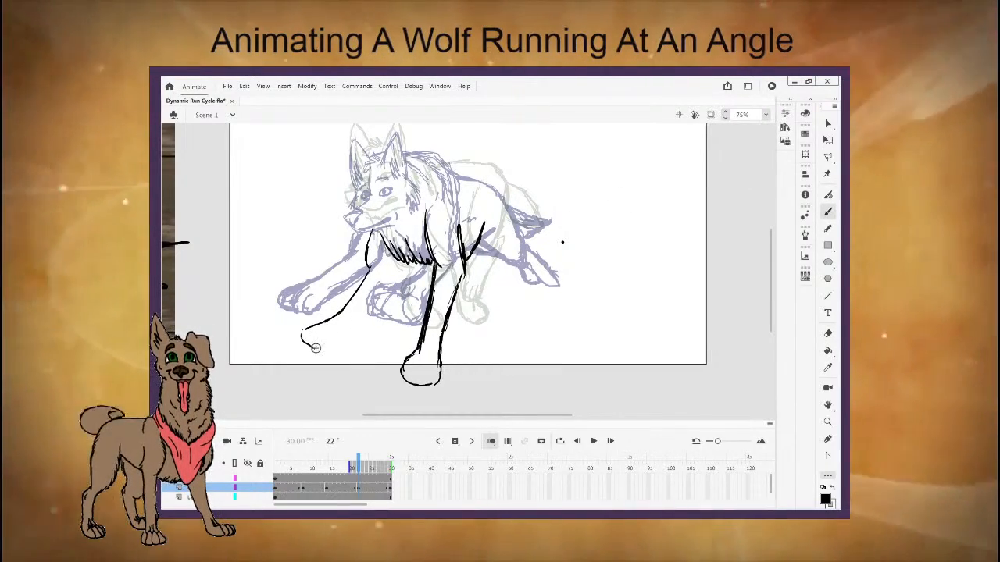
drag(349, 341, 400, 264)
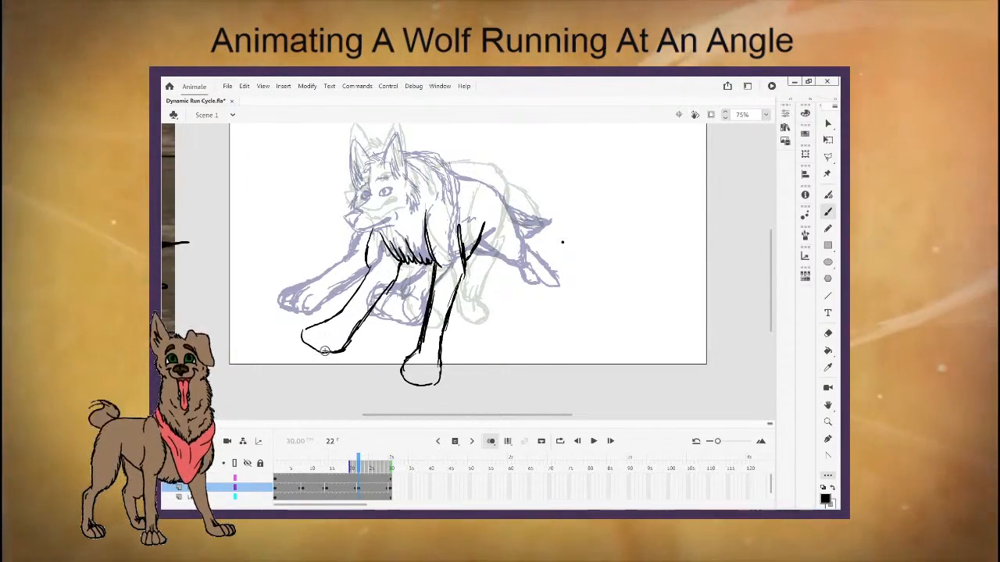
drag(321, 347, 339, 345)
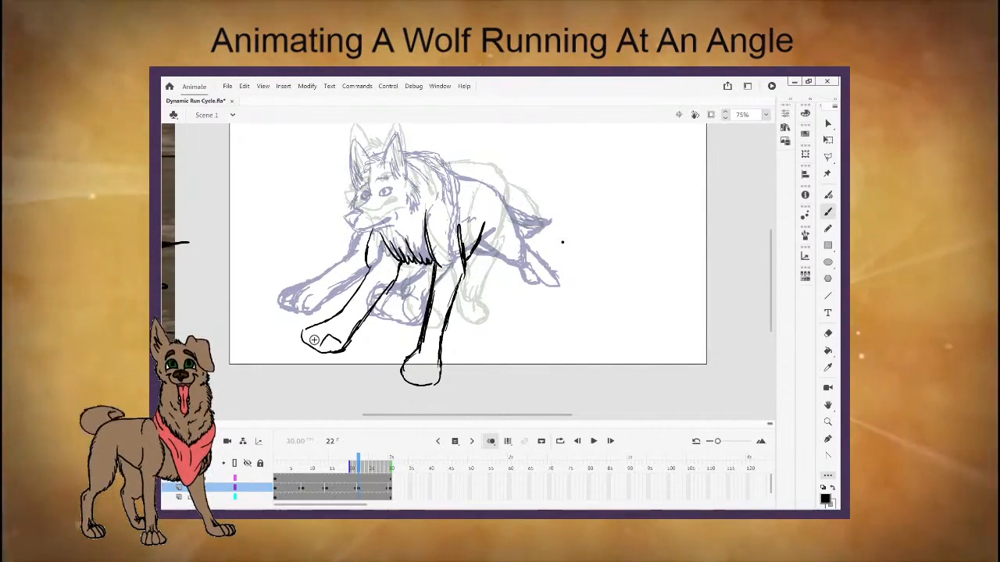
mouse_move(320, 324)
mouse_down()
mouse_move(303, 336)
mouse_move(314, 348)
mouse_up()
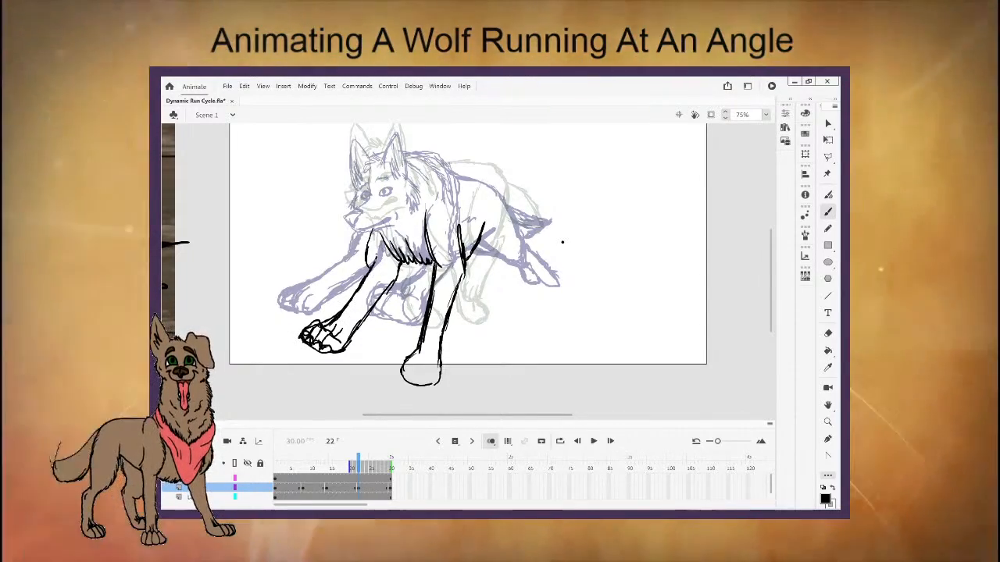
Add toes to the planted forepaw and replace the reaching foreleg's paw with a rounder one showing toes and pads.
key(e)
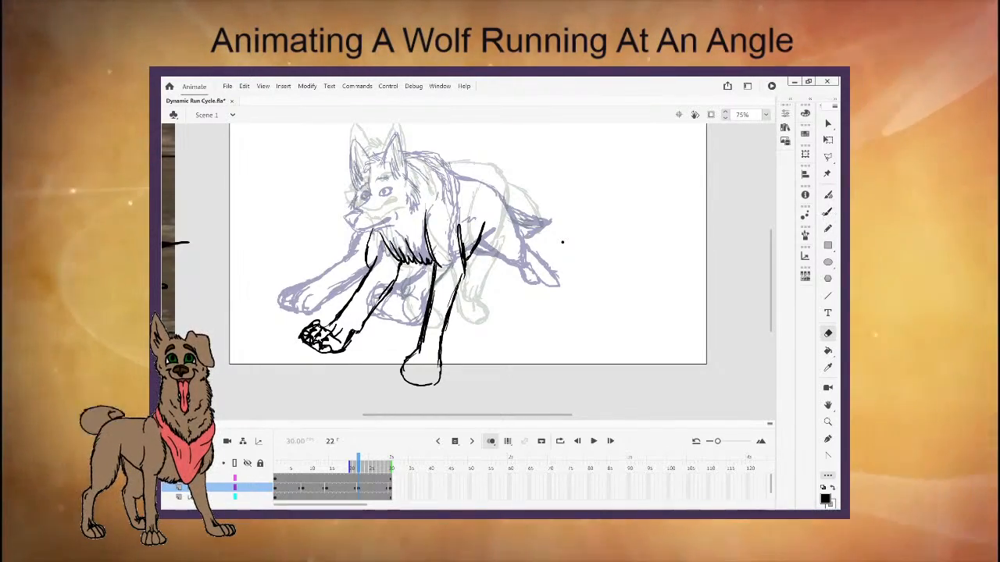
mouse_move(434, 366)
mouse_down()
mouse_move(436, 383)
mouse_move(421, 358)
mouse_move(407, 379)
mouse_up()
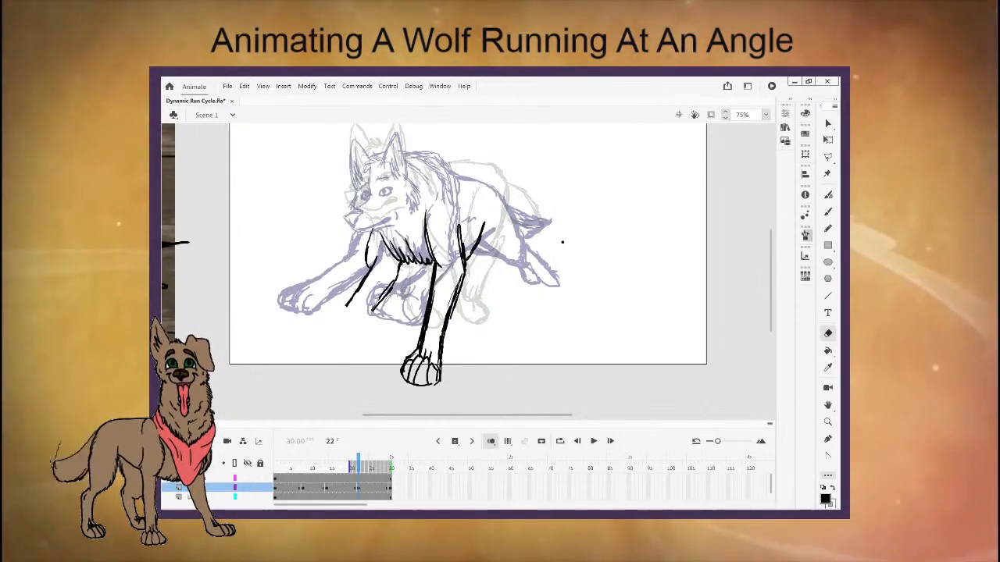
mouse_move(373, 309)
mouse_down()
mouse_move(351, 323)
mouse_move(357, 349)
mouse_move(320, 342)
mouse_up()
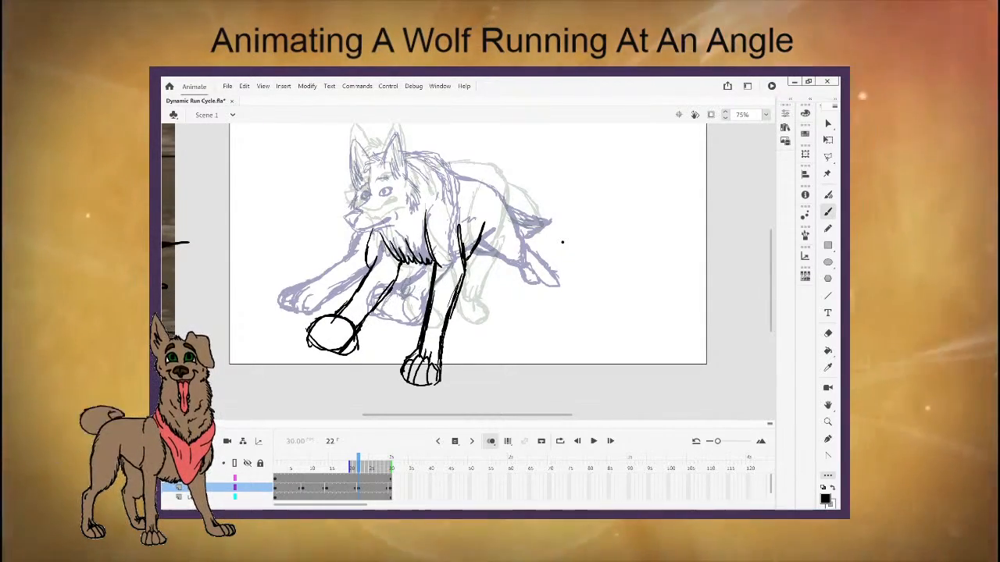
key(e)
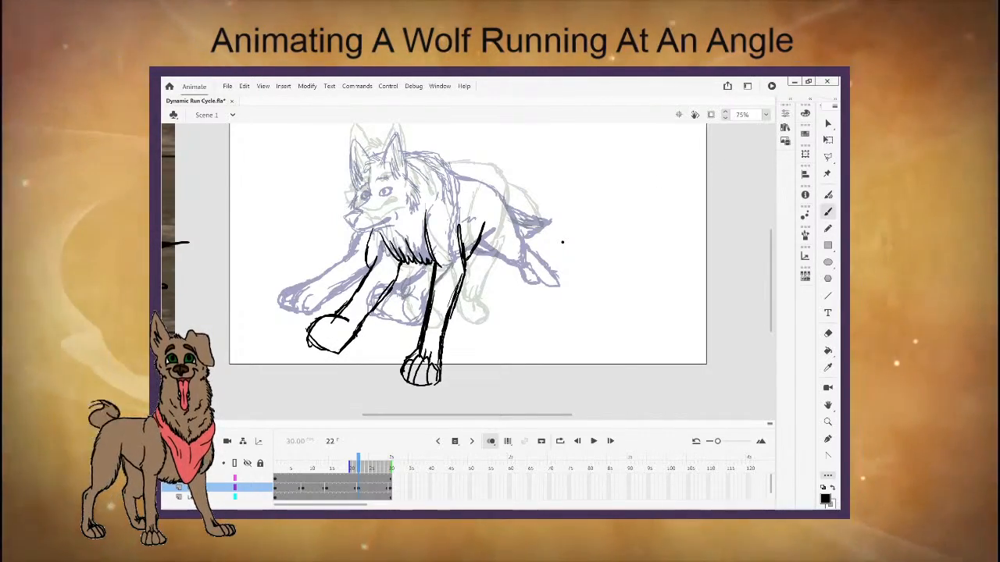
mouse_move(337, 318)
mouse_down()
mouse_move(330, 348)
mouse_move(340, 348)
mouse_move(318, 342)
mouse_up()
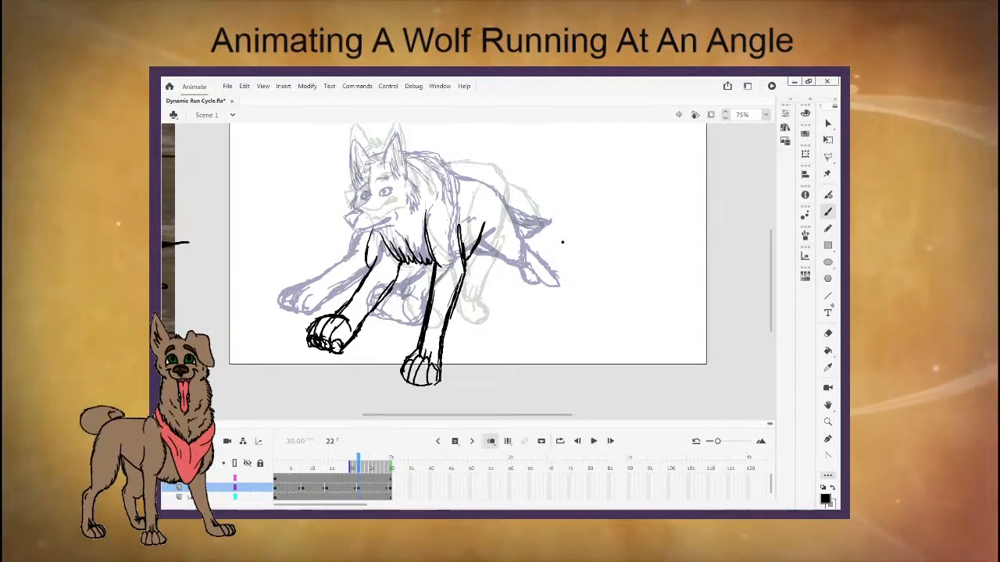
key(e)
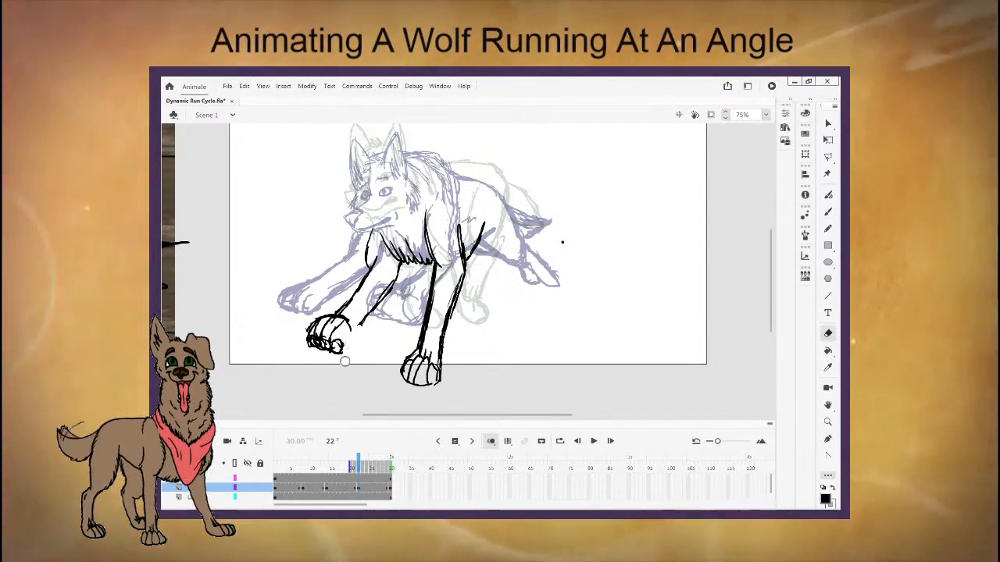
key(b)
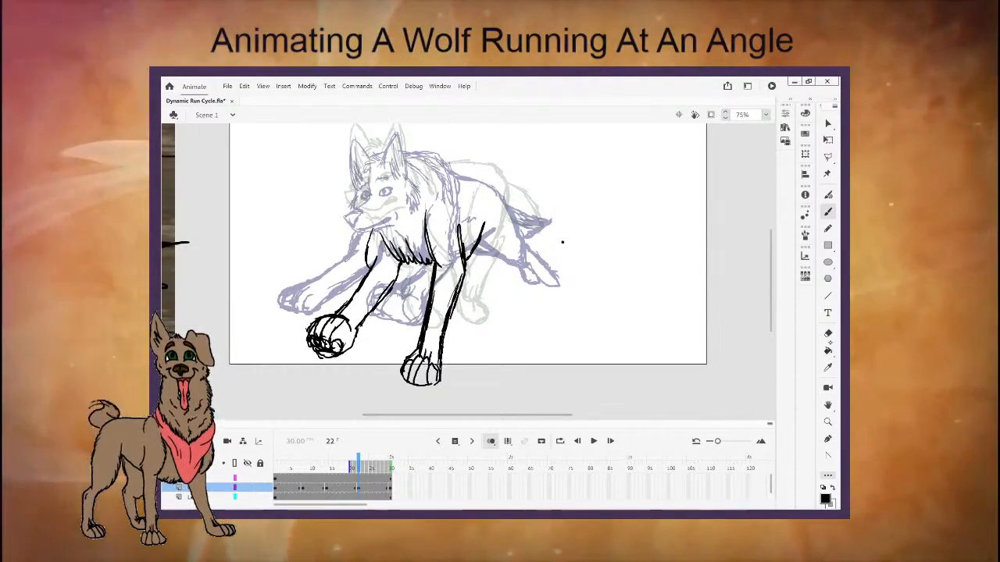
key(e)
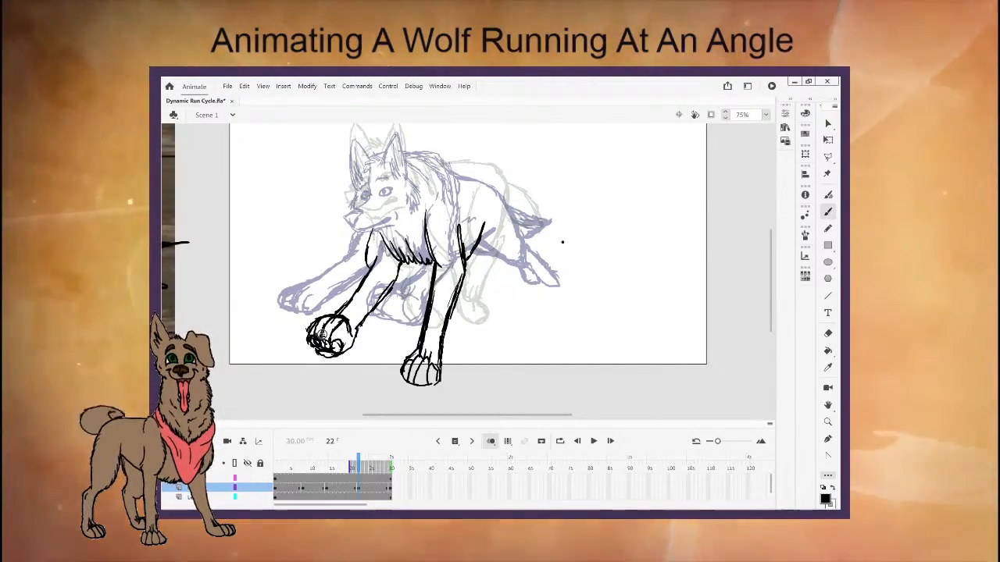
Draw the belly line and the arched line of the back and rump at frame 22.
mouse_move(529, 415)
mouse_down()
mouse_move(359, 416)
mouse_move(525, 422)
mouse_move(558, 346)
mouse_up()
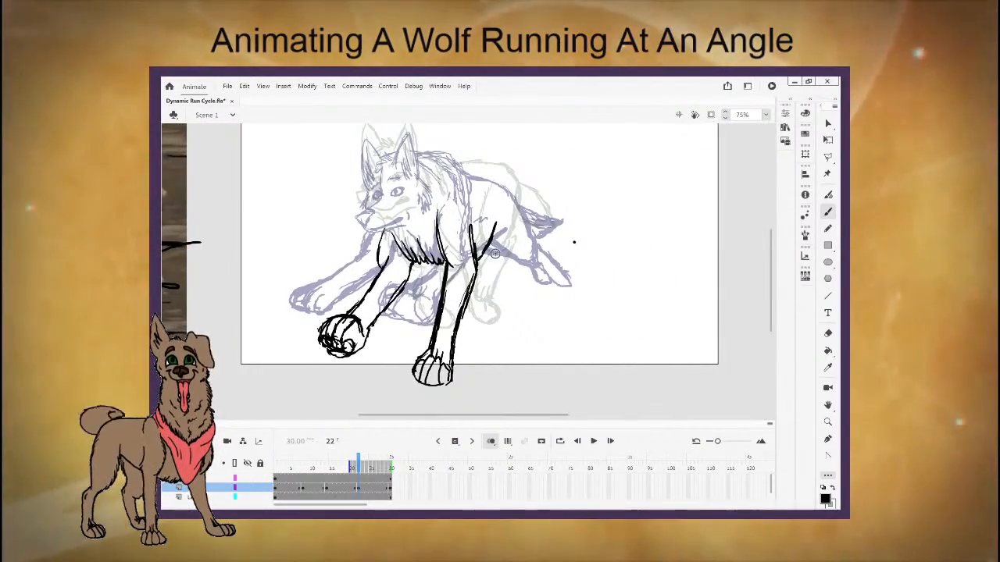
drag(494, 240, 538, 238)
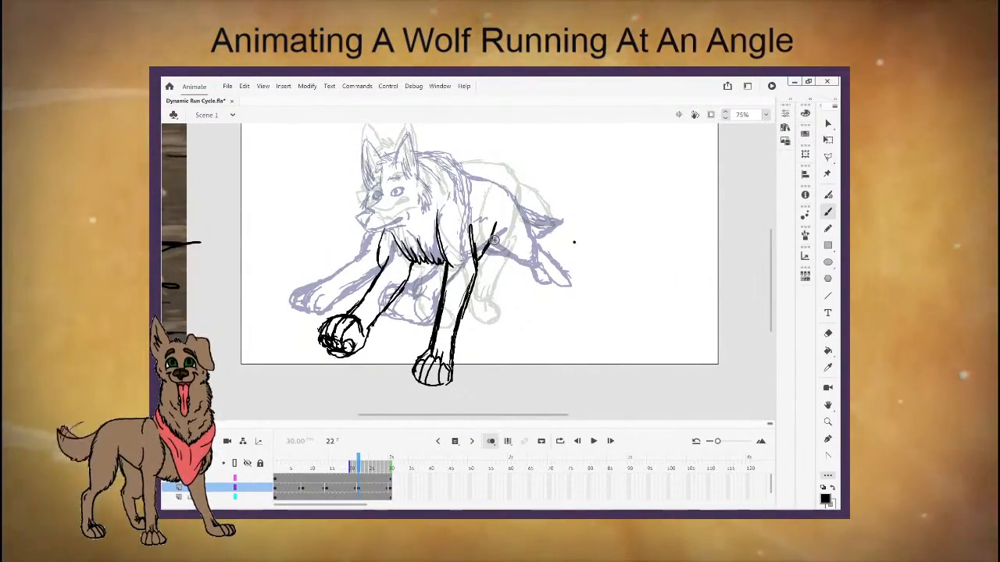
mouse_move(460, 179)
mouse_down()
mouse_move(495, 170)
mouse_move(530, 209)
mouse_up()
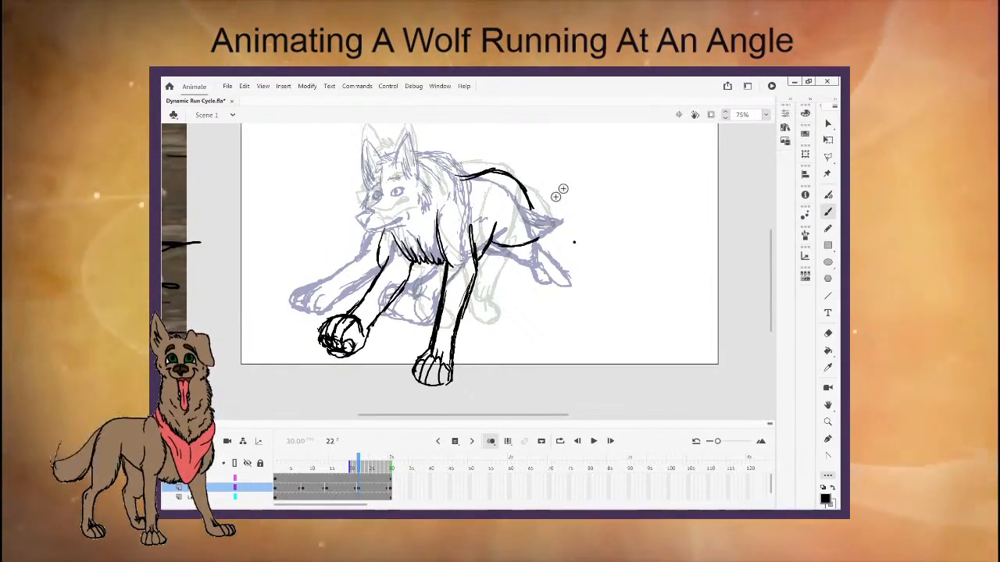
mouse_move(543, 156)
mouse_down()
mouse_move(606, 159)
mouse_move(627, 141)
mouse_up()
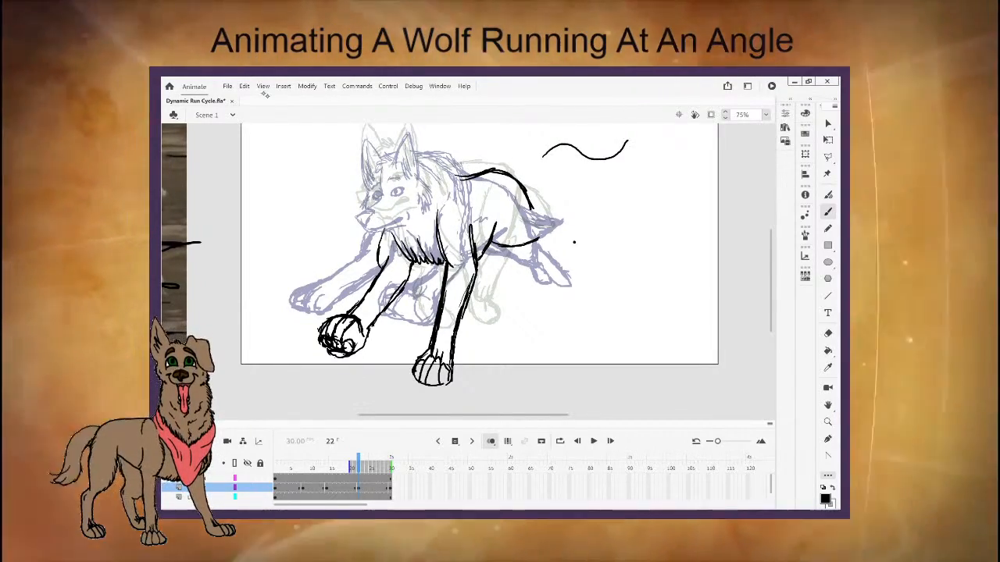
click(244, 86)
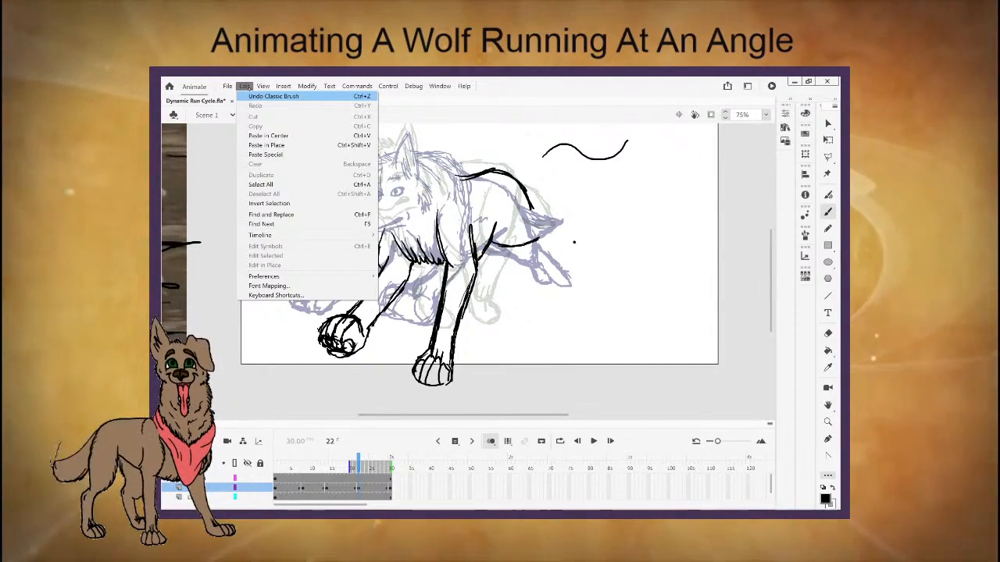
click(273, 96)
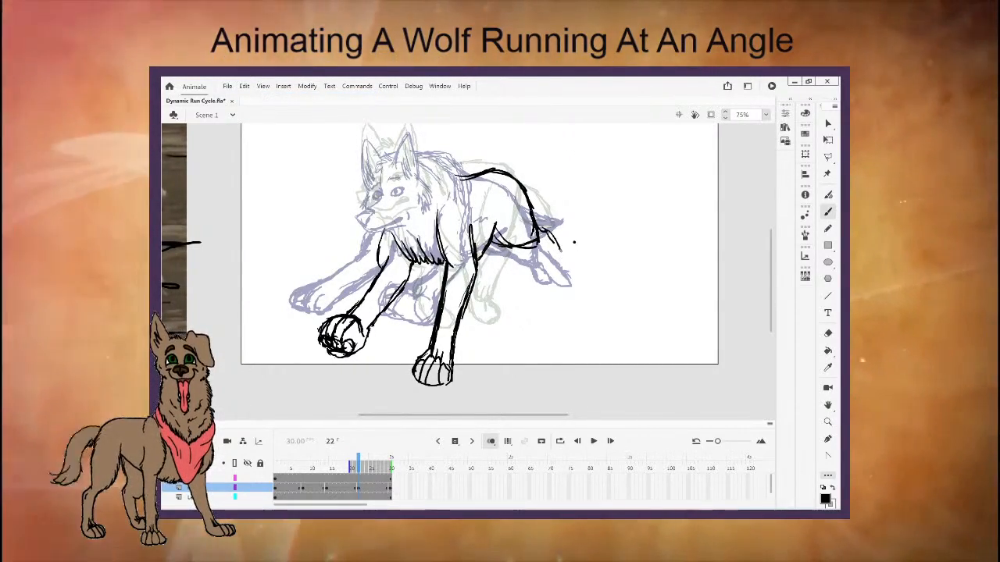
Draw the hind leg stretched out behind the body and the shaggy tail above it.
drag(552, 238, 569, 266)
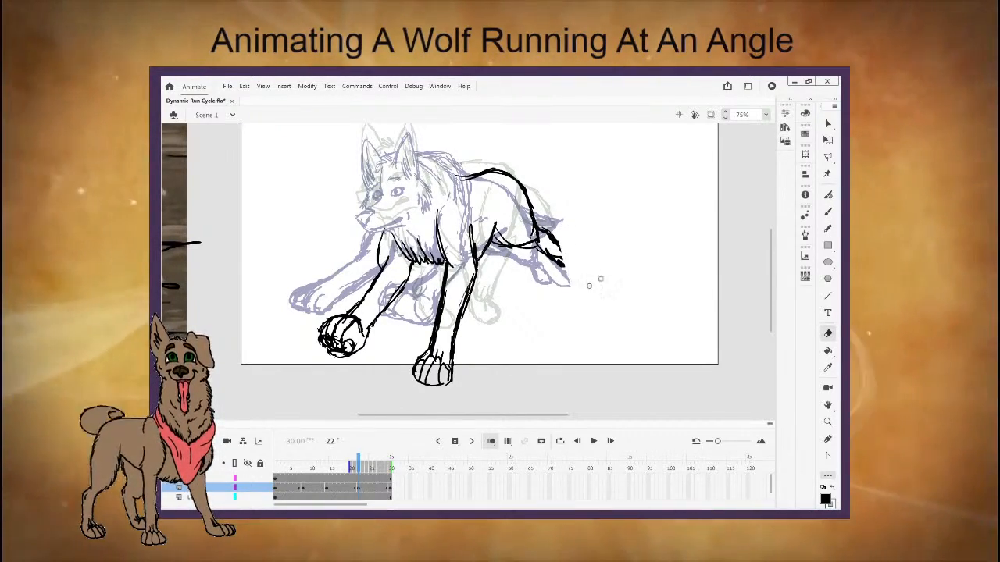
click(827, 213)
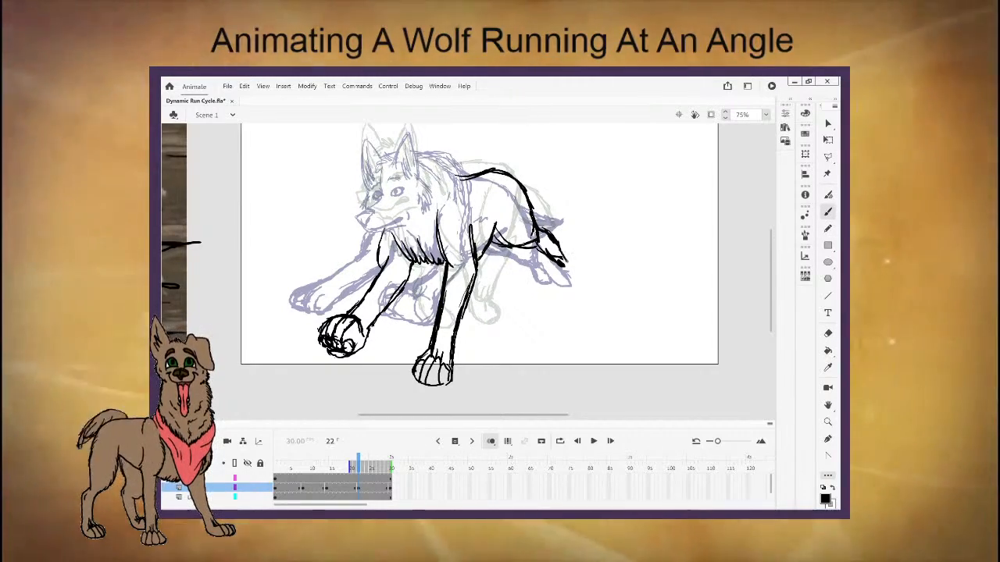
drag(556, 243, 565, 264)
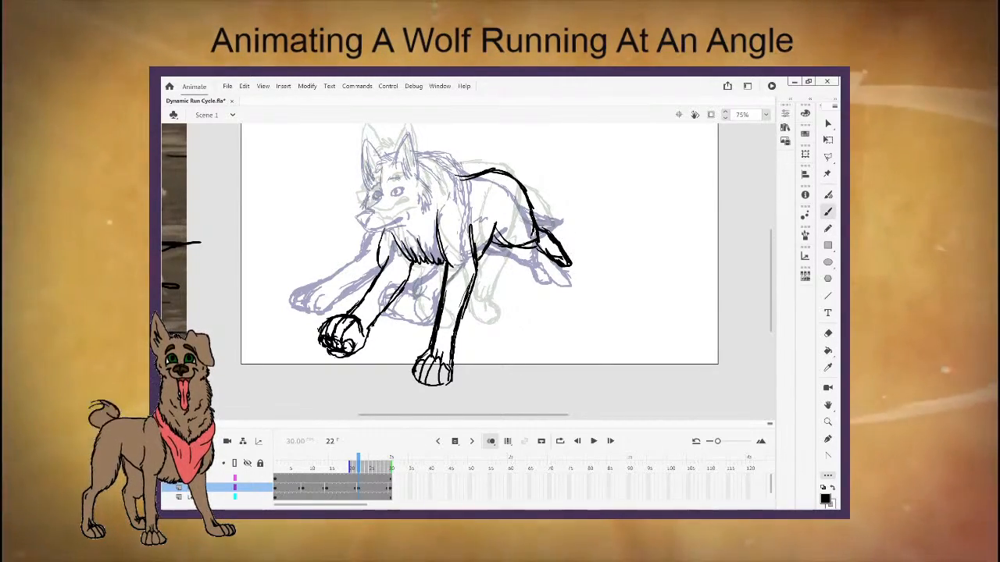
drag(521, 177, 567, 225)
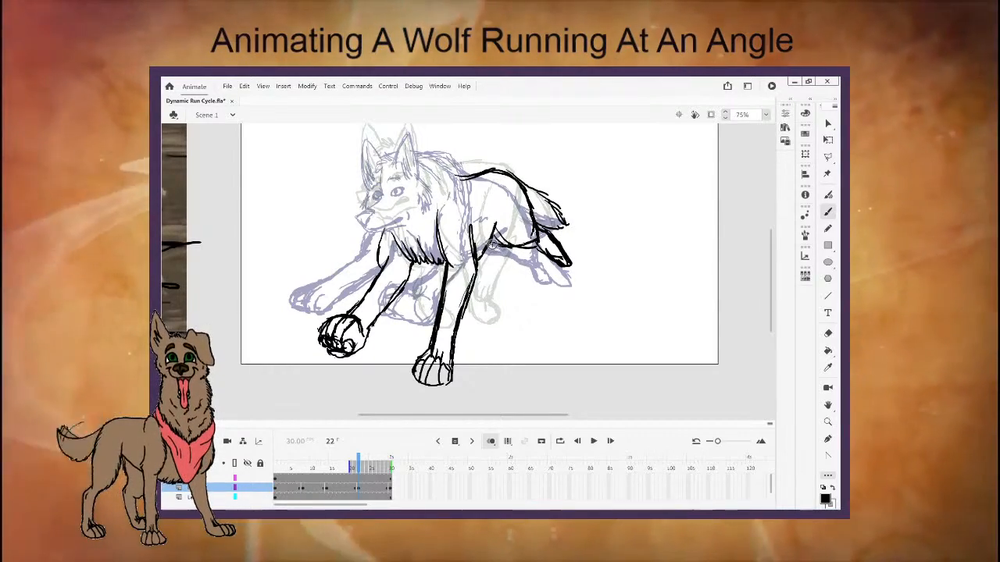
Erase the rough overlapping lines along the belly and thigh and redraw them as a cleaner underside.
click(828, 333)
drag(497, 237, 564, 256)
key(b)
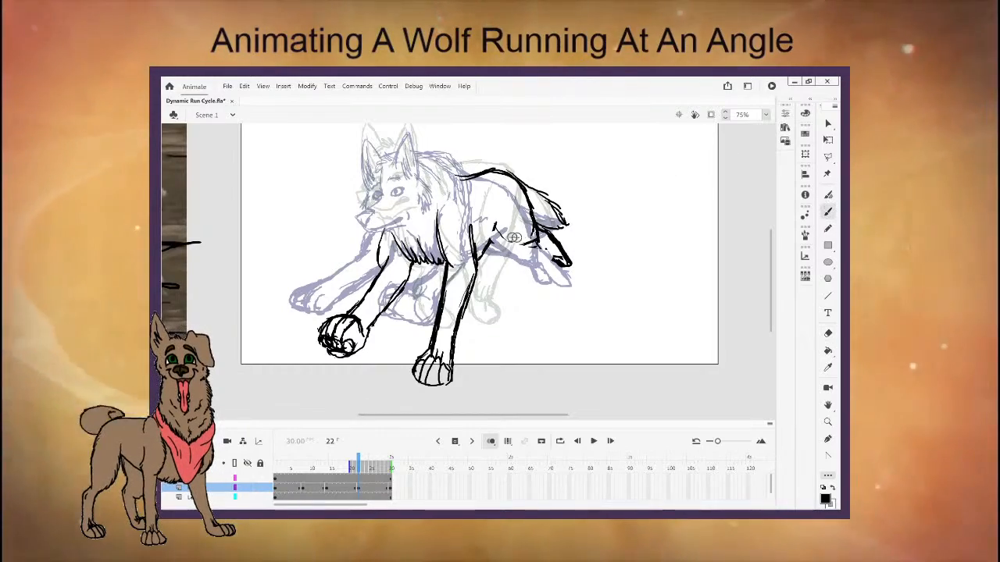
drag(497, 234, 536, 242)
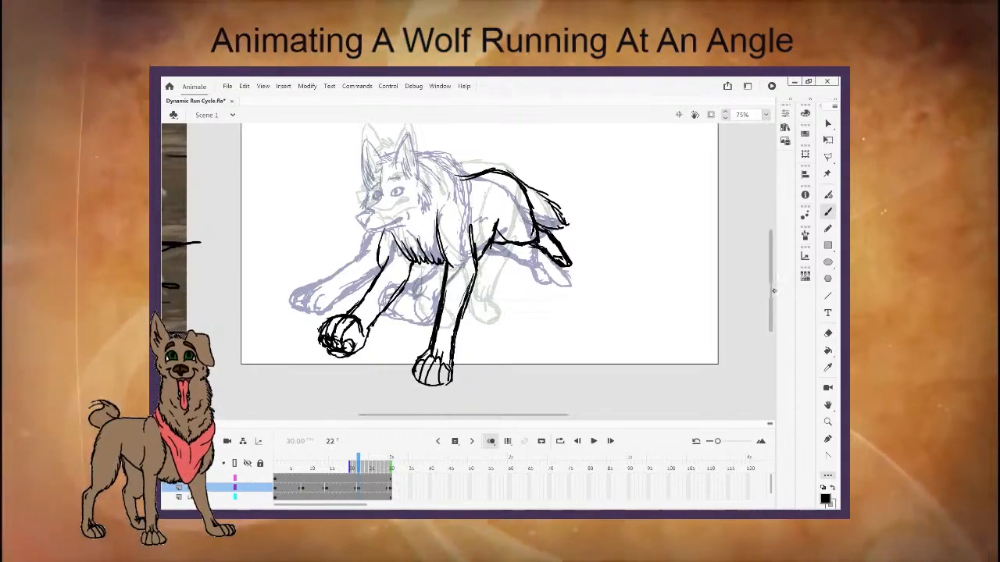
Draw the wolf's muzzle, mouth and both eyes with brows over the onion-skinned head.
scroll(769, 295, up, 2)
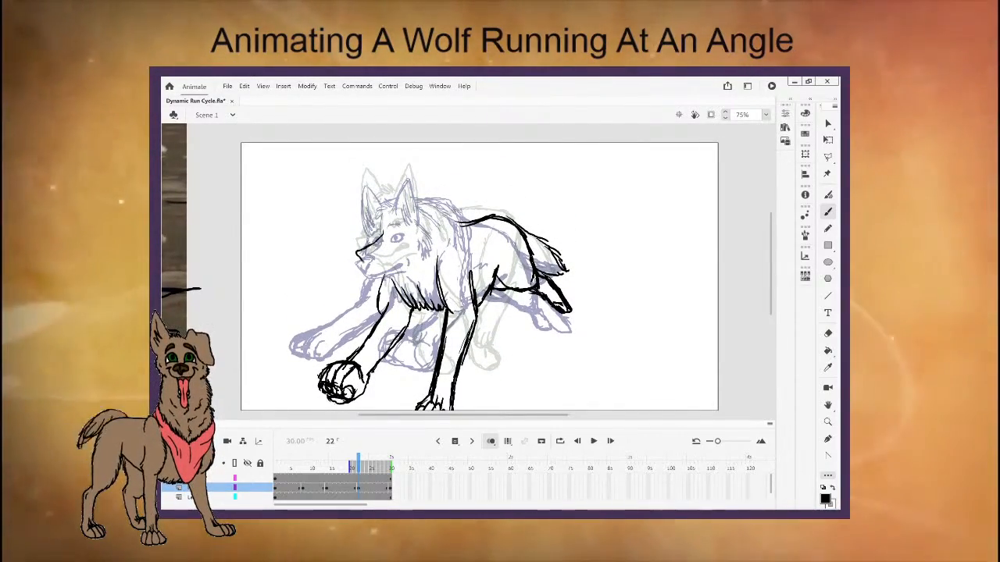
mouse_move(381, 264)
mouse_down()
mouse_move(406, 252)
mouse_move(400, 264)
mouse_up()
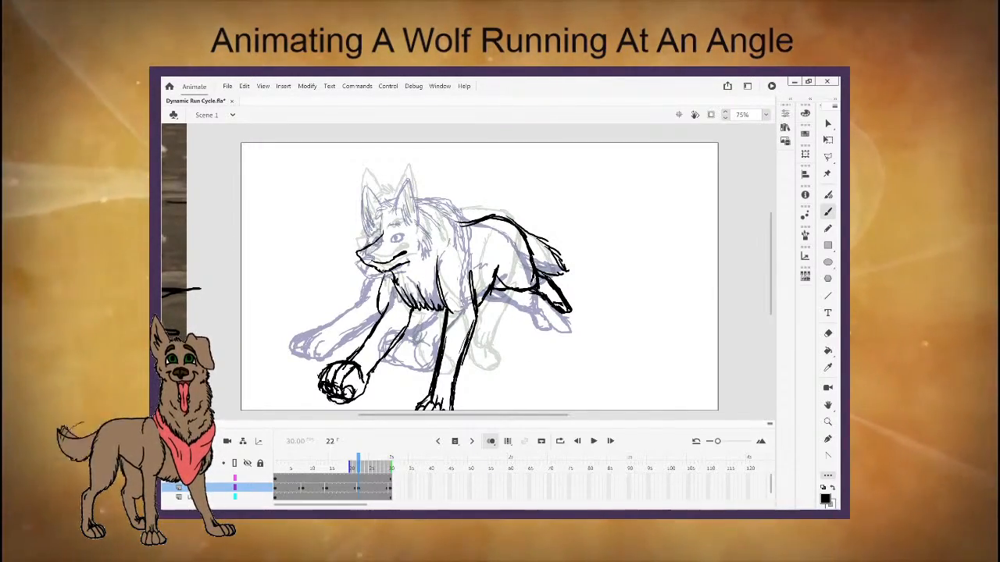
mouse_move(389, 233)
mouse_down()
mouse_move(404, 231)
mouse_move(397, 233)
mouse_up()
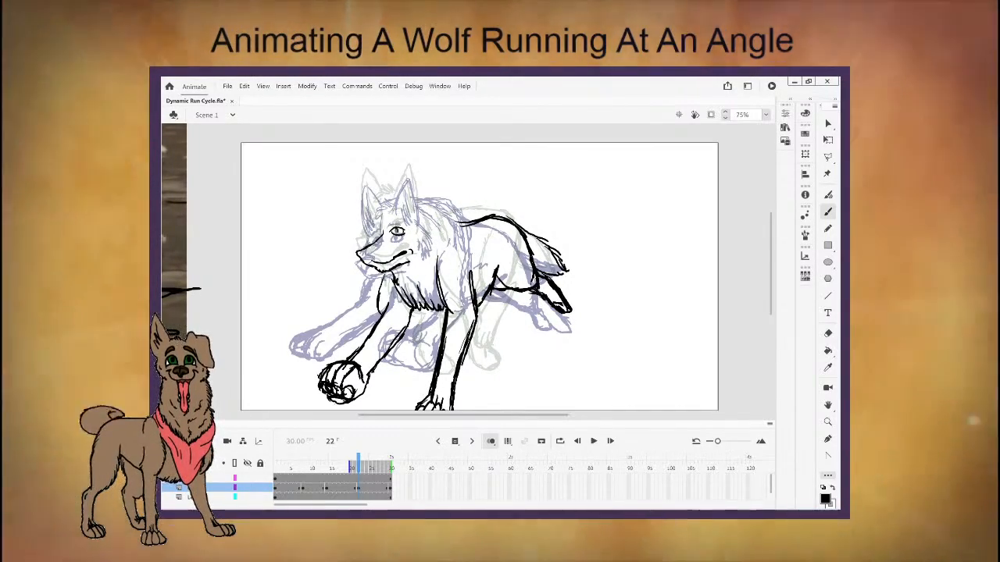
drag(376, 229, 384, 226)
click(379, 233)
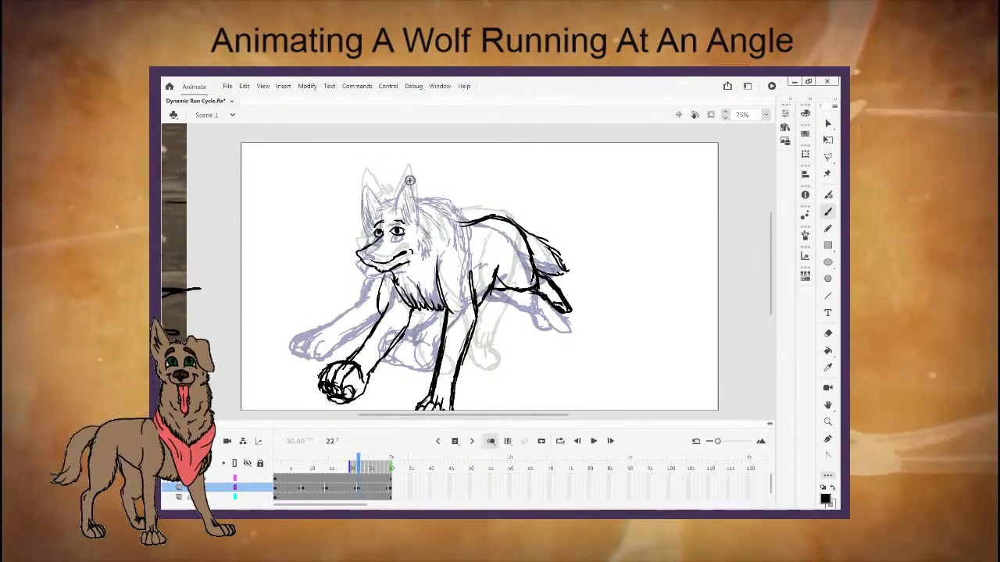
Add the forehead and cheek fur, erase and redraw the near ear, and draw the far ear.
drag(376, 202, 391, 199)
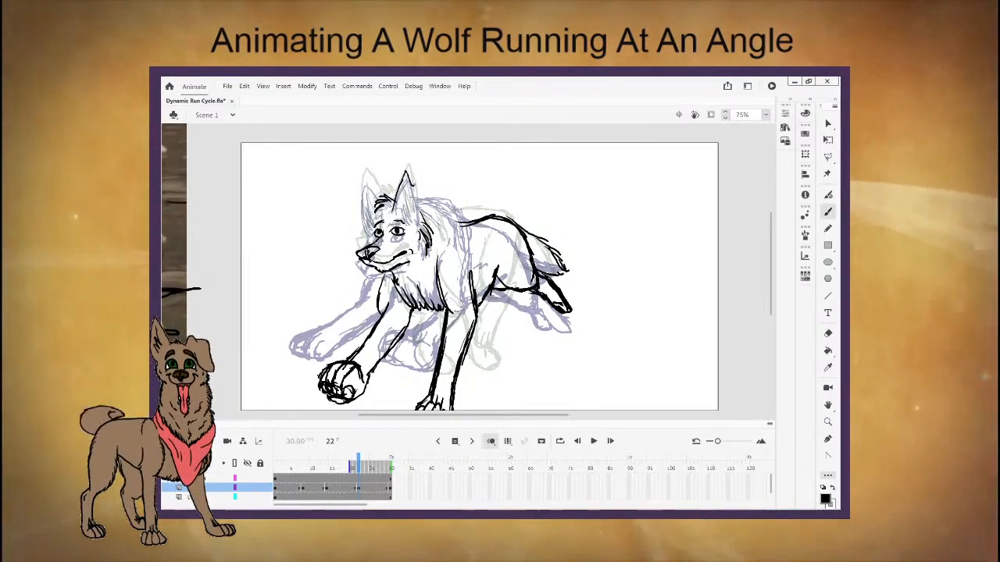
key(e)
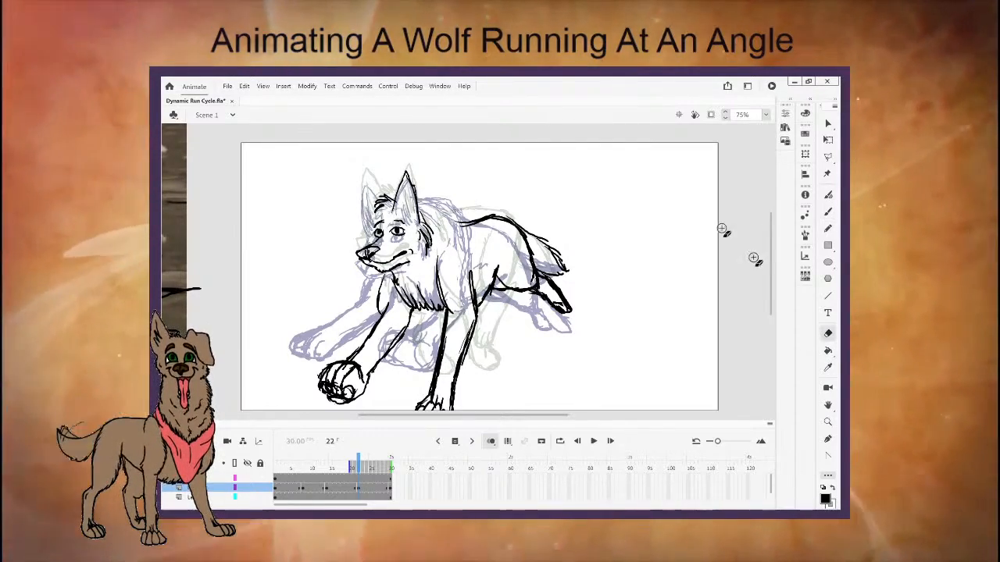
drag(404, 168, 415, 182)
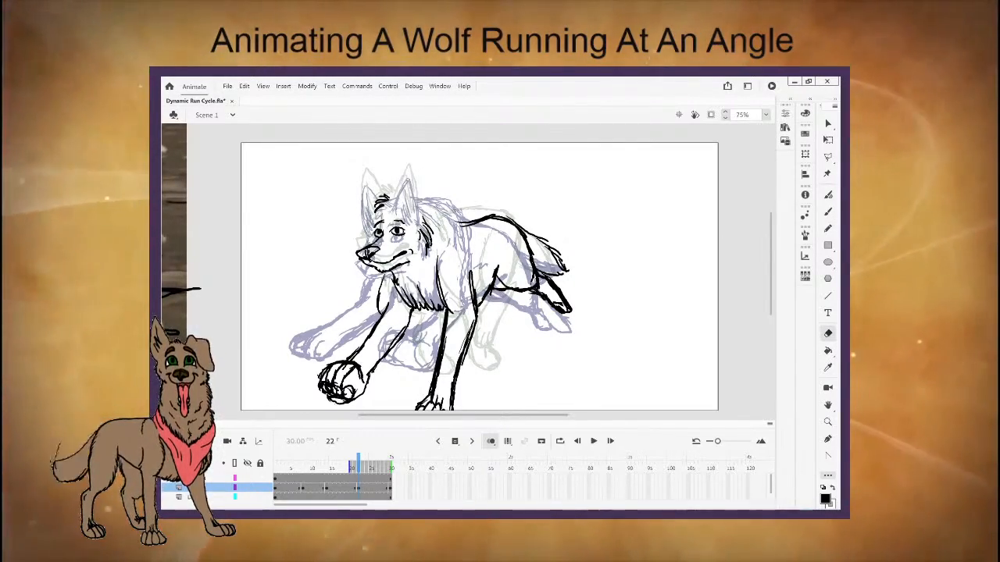
key(b)
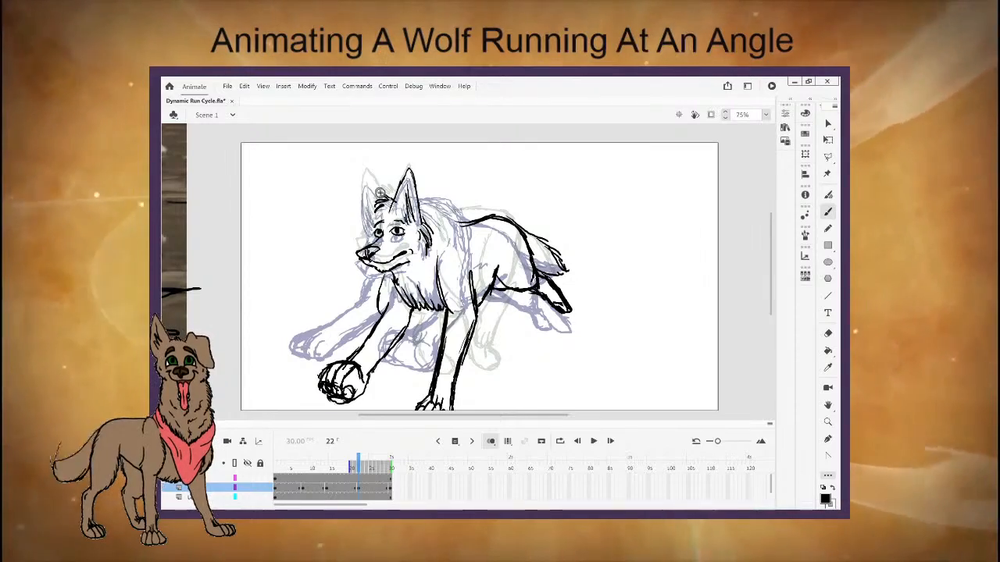
mouse_move(378, 191)
mouse_down()
mouse_move(365, 181)
mouse_move(371, 228)
mouse_up()
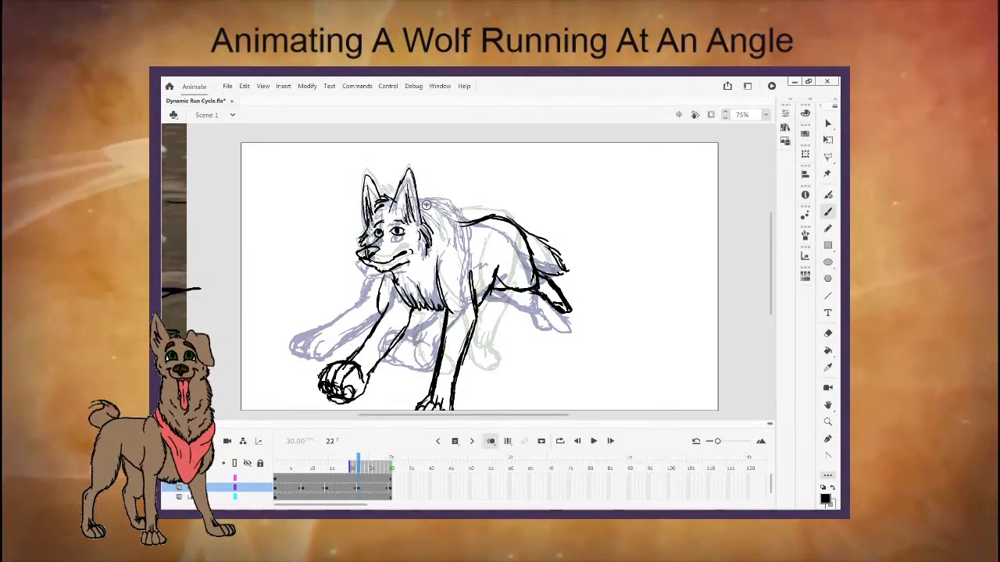
Draw the fur along the back of the wolf's neck, then erase and redraw the front edge of the forward-reaching foreleg.
drag(424, 200, 457, 213)
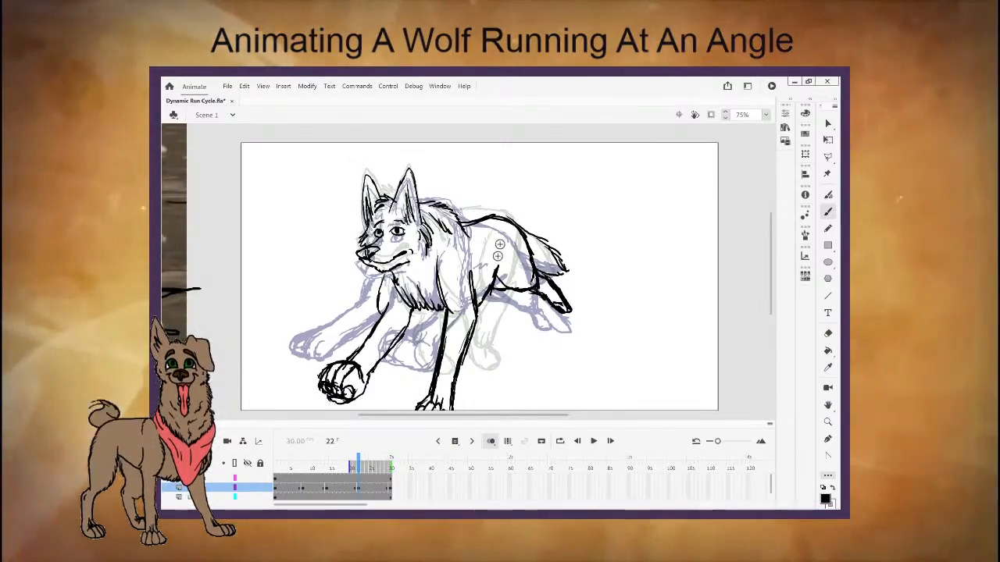
drag(513, 415, 503, 416)
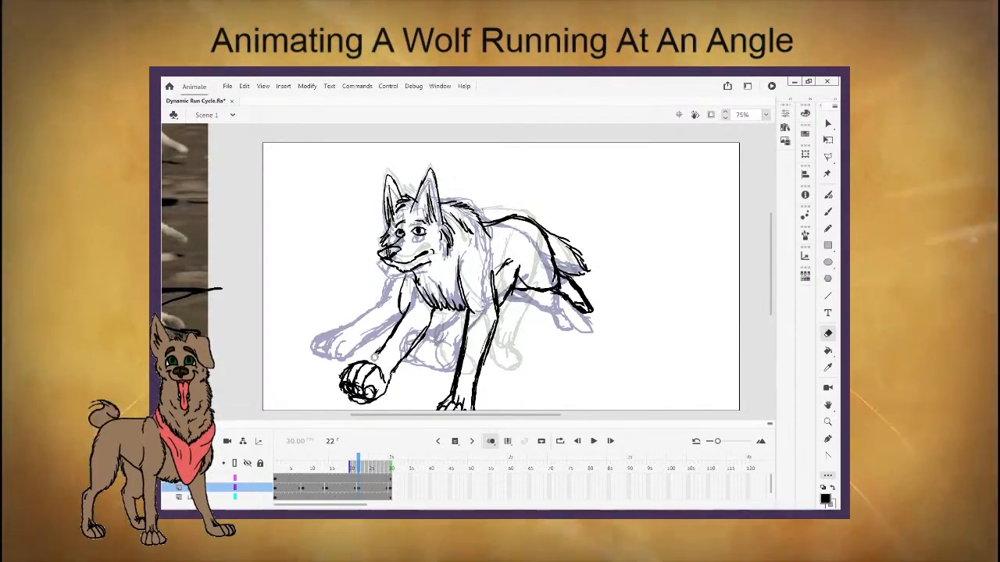
click(827, 213)
drag(391, 337, 376, 364)
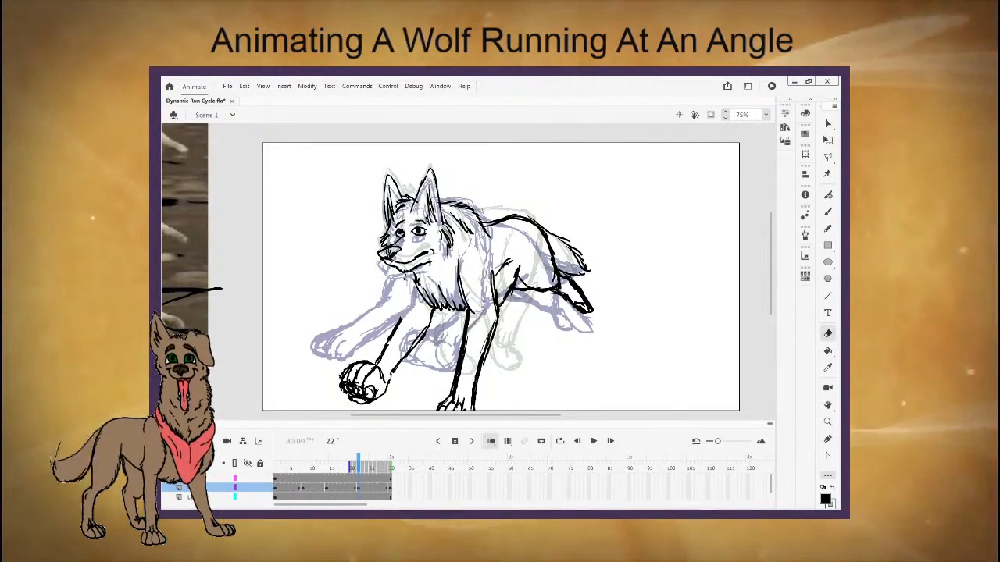
key(b)
mouse_move(406, 275)
mouse_down()
mouse_move(403, 322)
mouse_move(386, 359)
mouse_up()
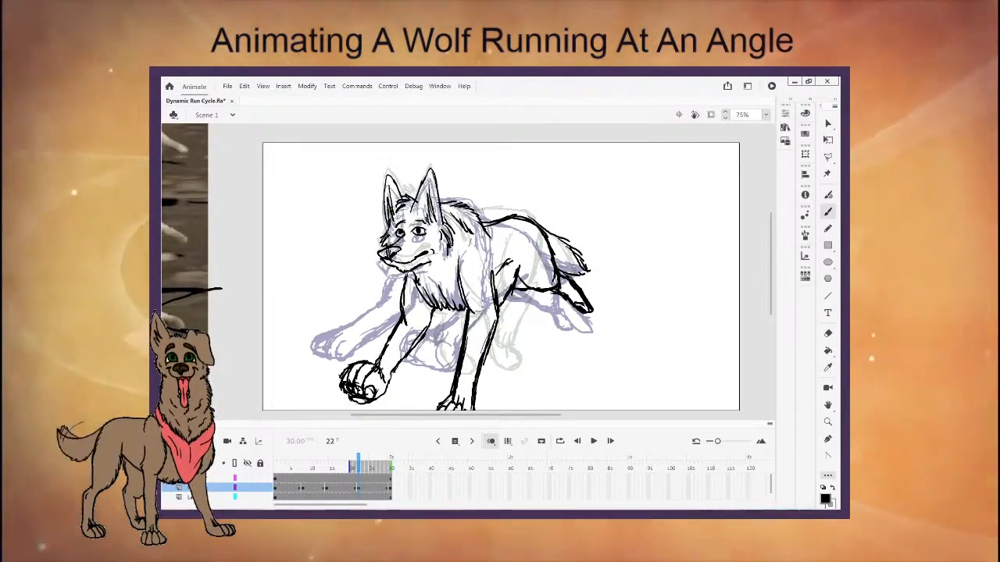
scroll(464, 276, left, 2)
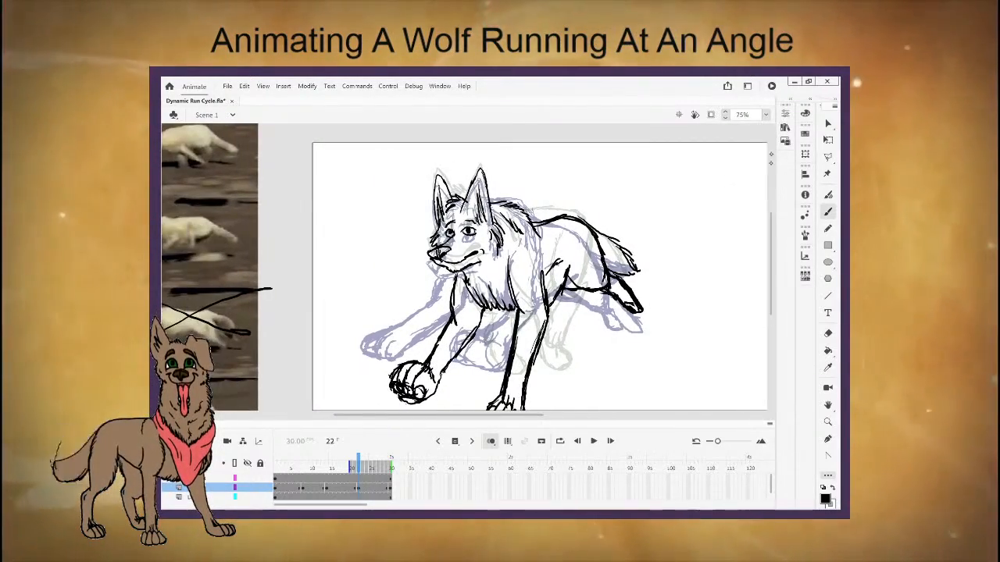
Move the keyframe of the fully stretched running pose to frame 15.
click(768, 114)
click(789, 127)
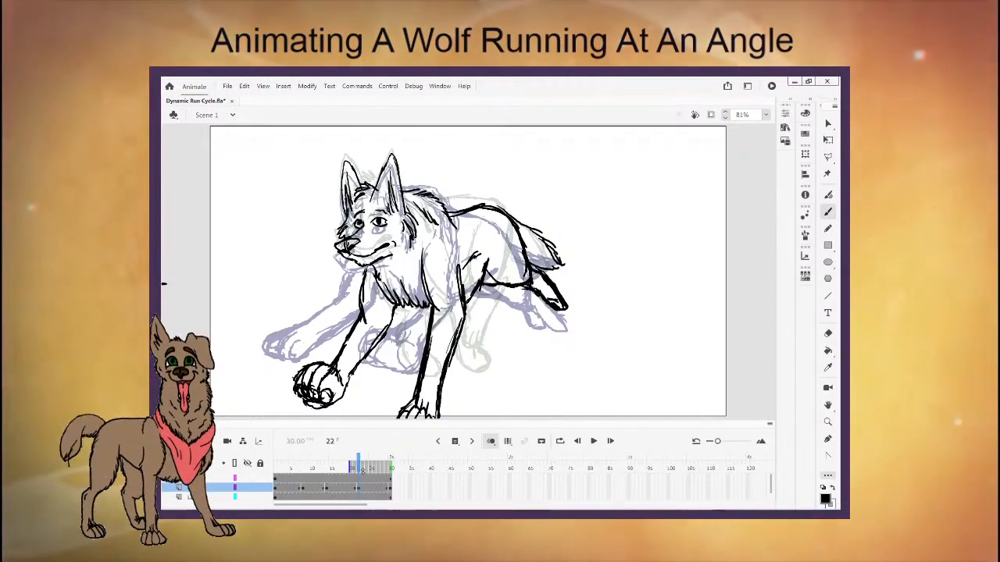
drag(362, 469, 271, 482)
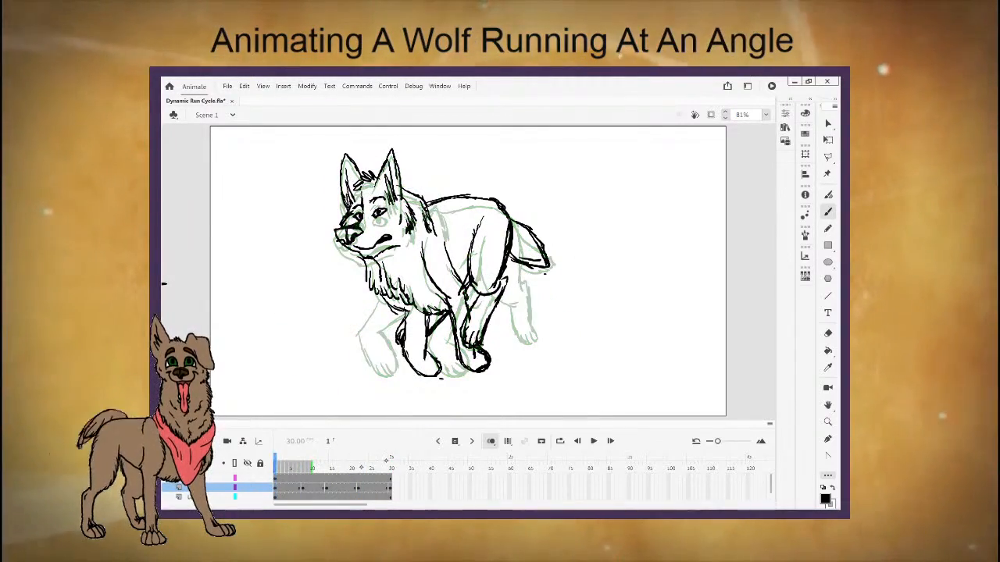
click(327, 490)
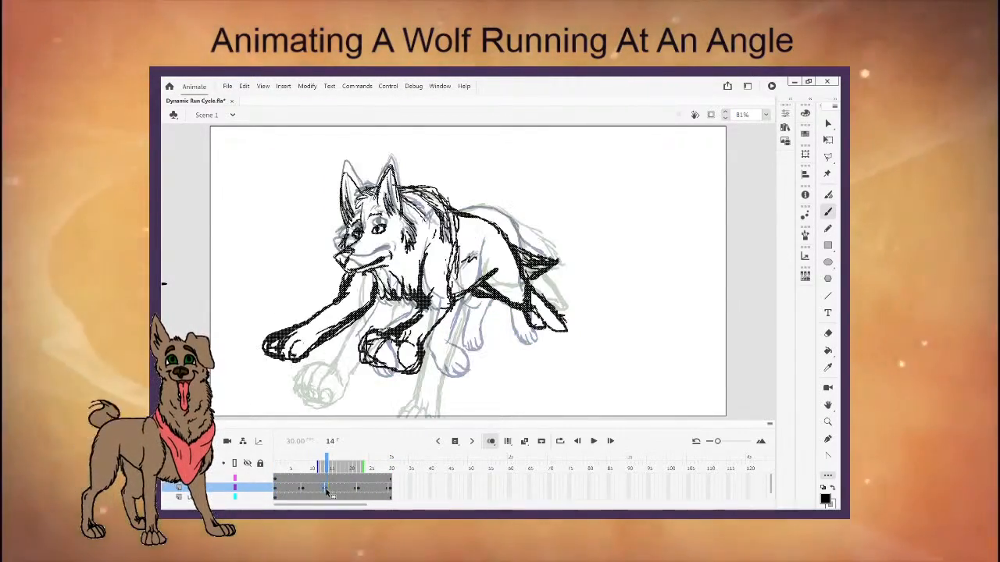
drag(326, 488, 331, 488)
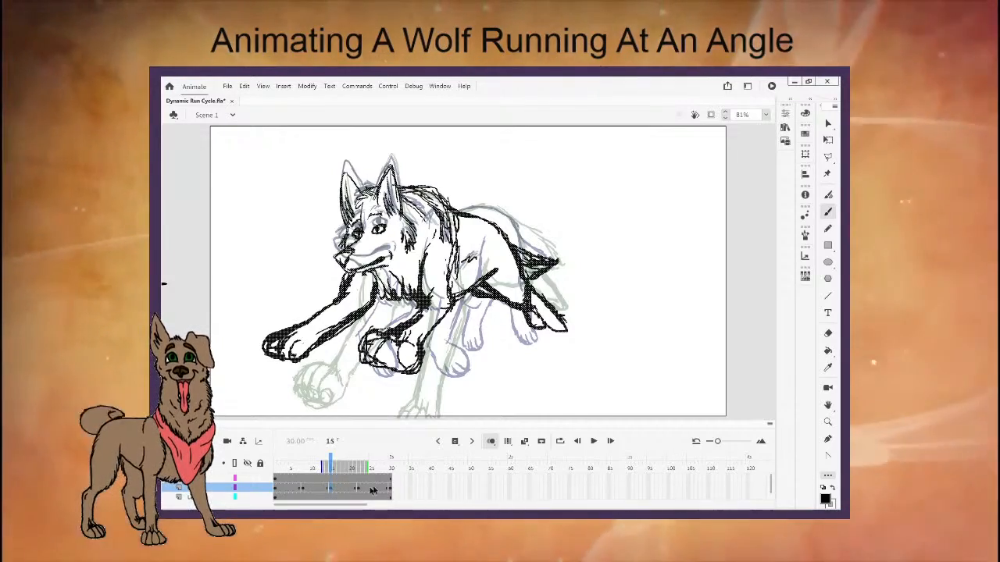
Turn on looping for the whole run cycle and play it back to check the motion.
click(559, 441)
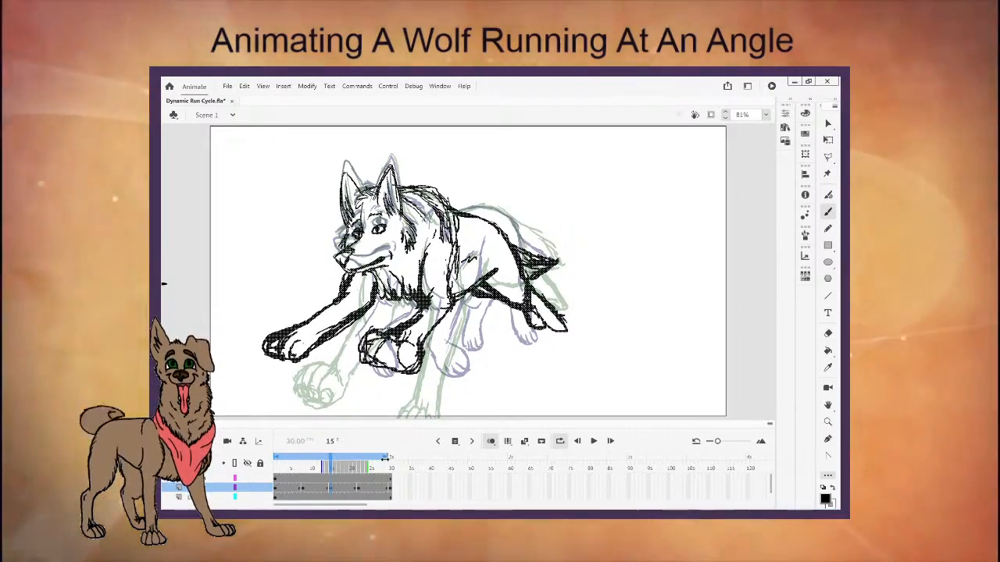
key(Return)
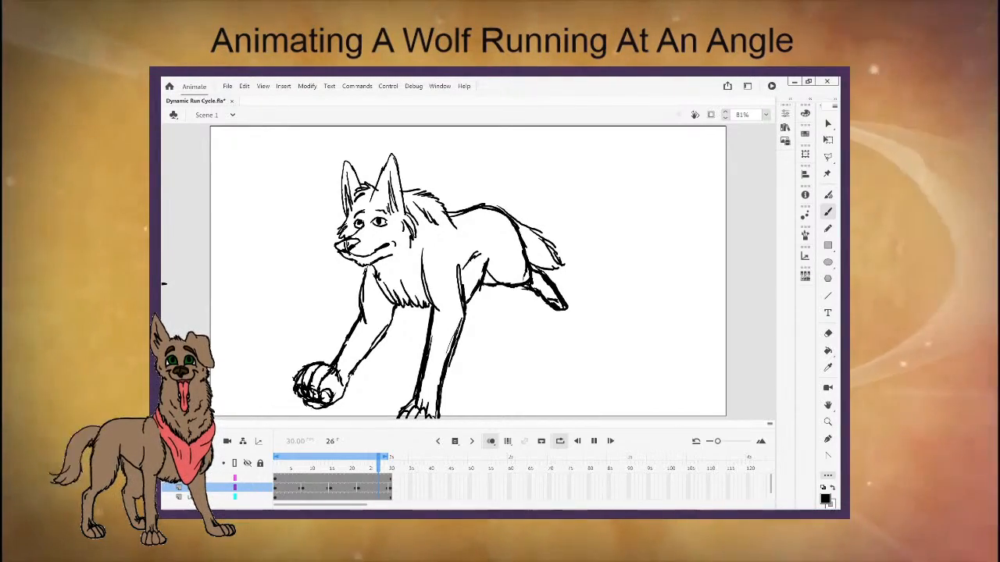
key(Return)
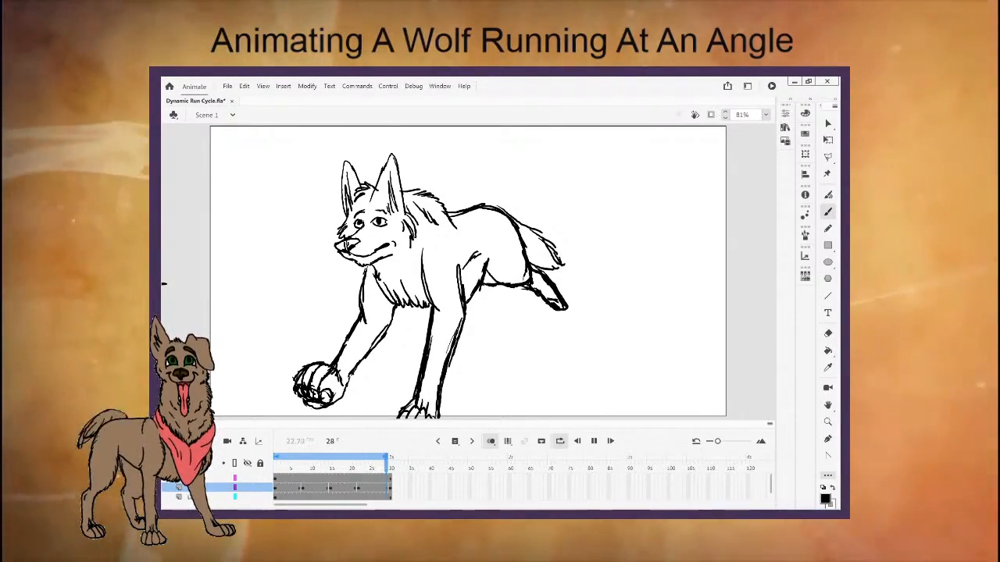
key(Return)
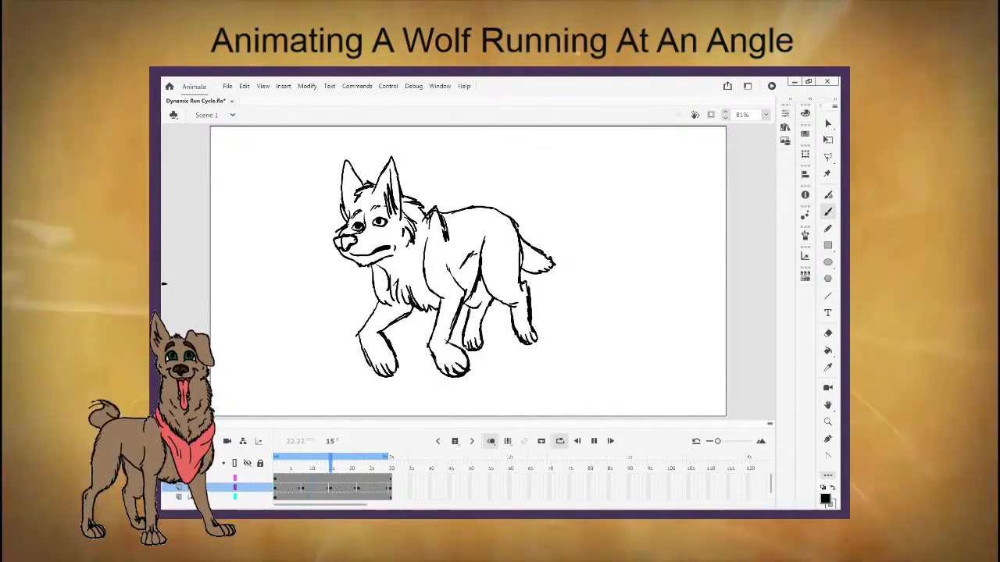
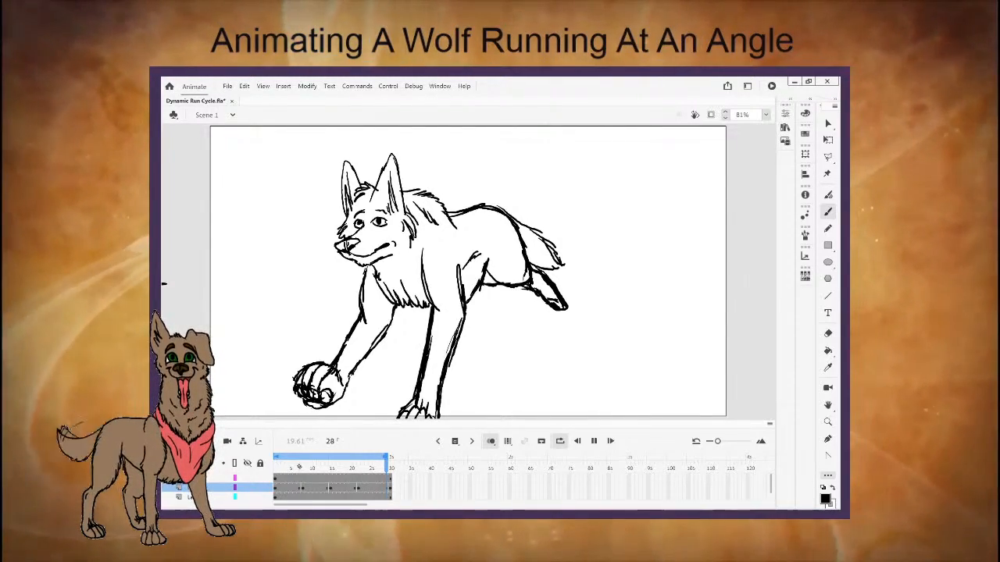
On the empty frame 3 in-between, draw both ears, the forehead tuft, cheek fur, muzzle and mouth over the onion skins.
click(299, 489)
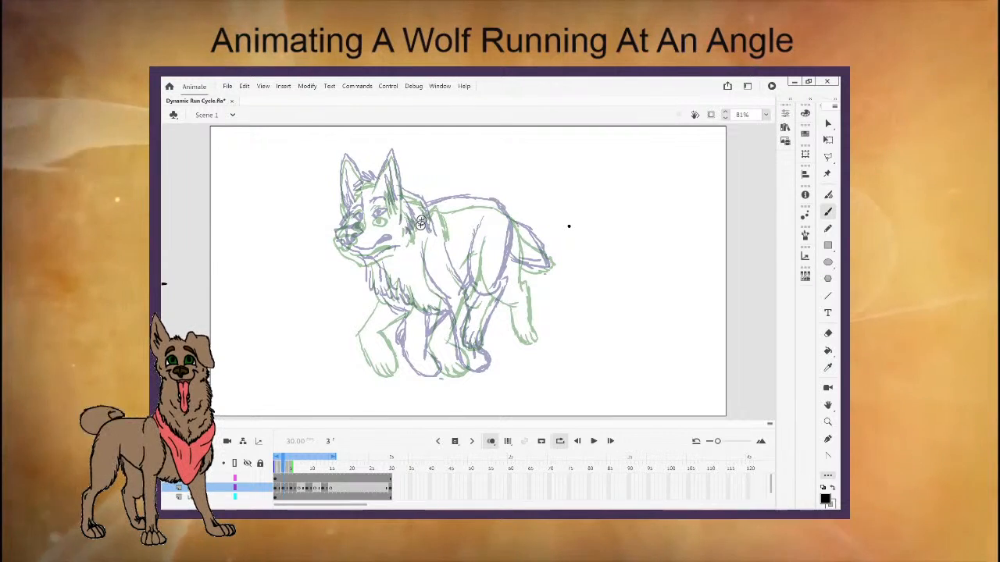
drag(375, 190, 391, 154)
drag(392, 153, 403, 218)
drag(388, 178, 395, 212)
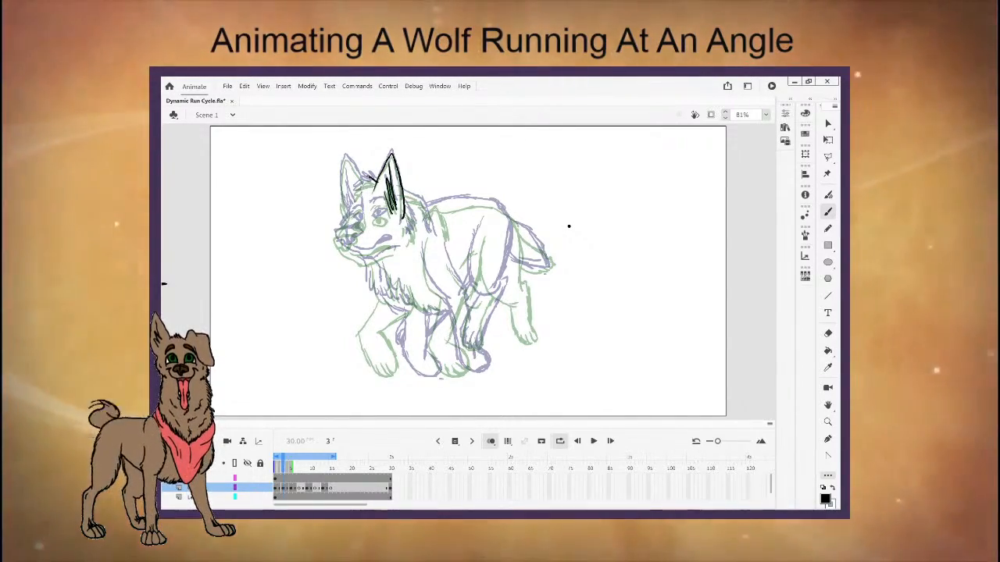
drag(356, 186, 373, 181)
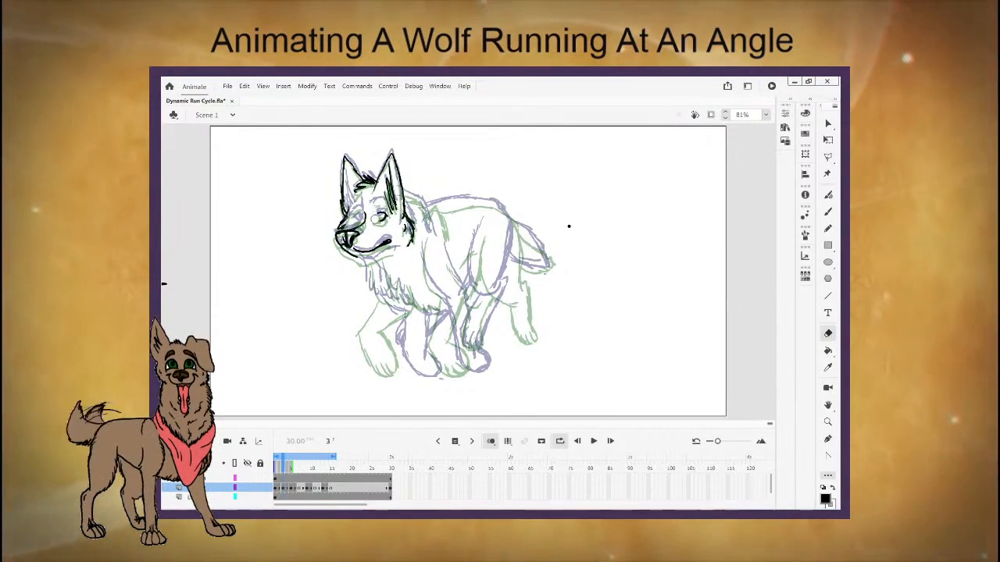
Draw both eyes with brows on the frame 3 head and add the shaggy chest fur below it.
key(b)
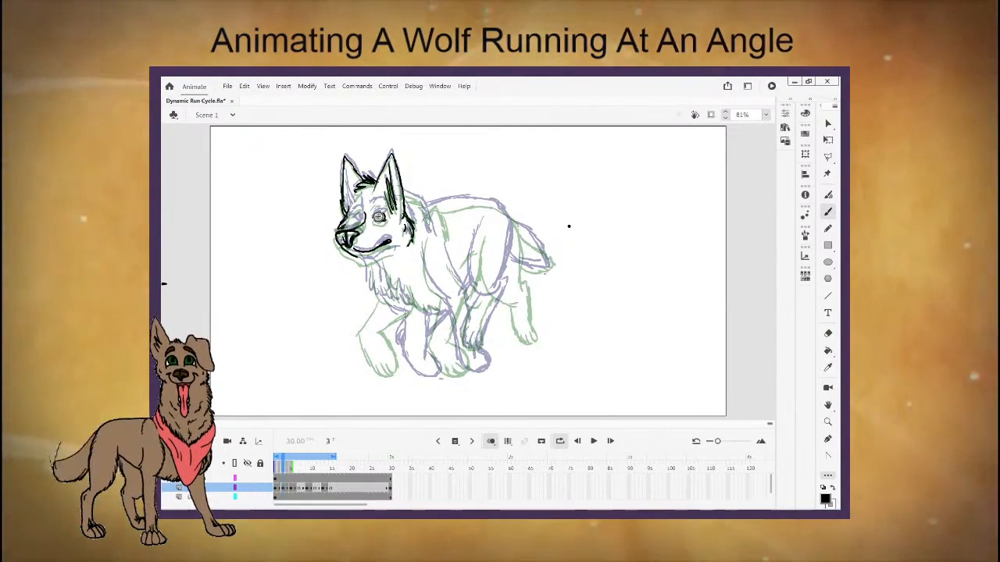
drag(381, 215, 377, 219)
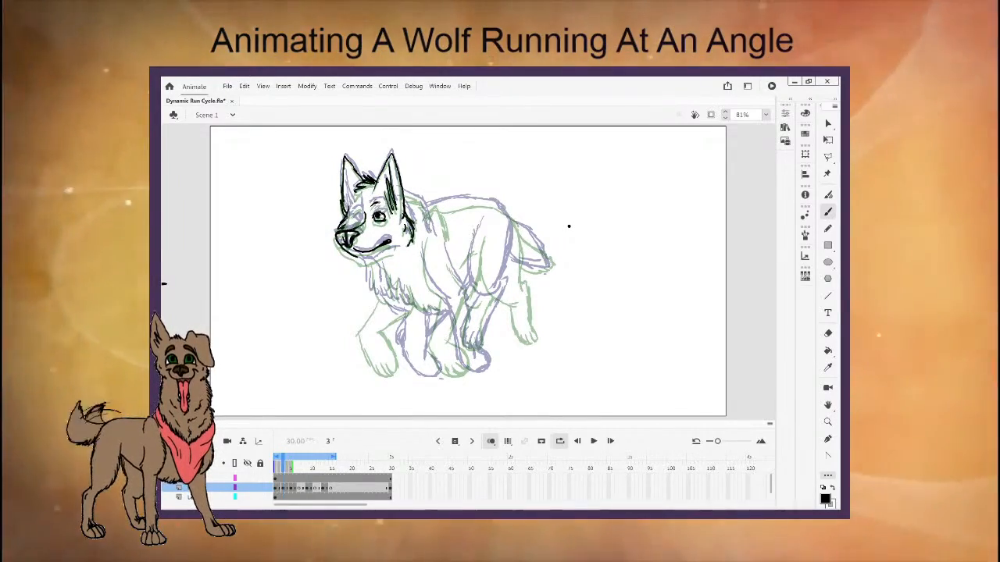
drag(364, 211, 358, 214)
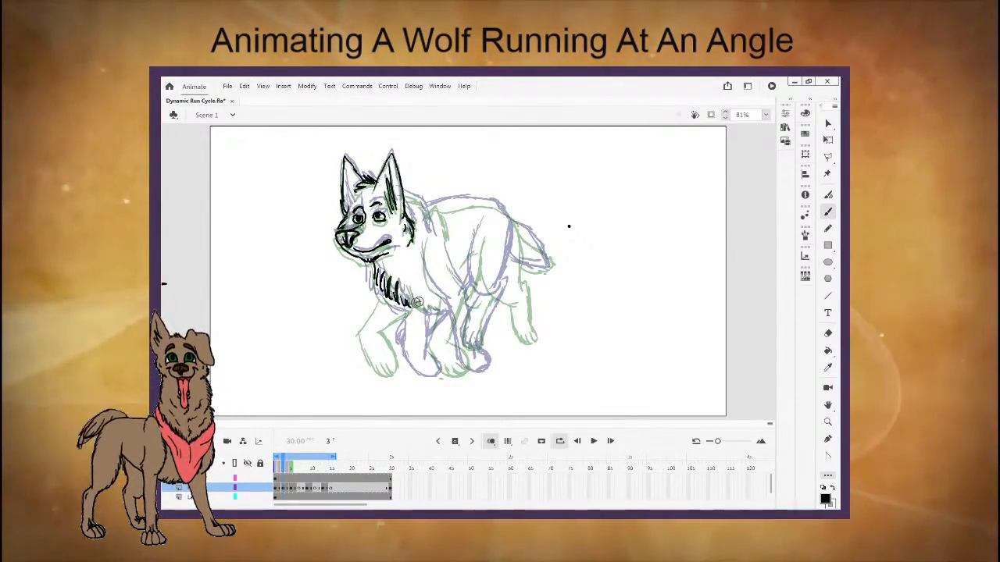
drag(420, 302, 428, 311)
Draw the near shoulder, the neck and back line, and both forelegs with toes on frame 3.
mouse_move(423, 239)
mouse_down()
mouse_move(450, 304)
mouse_move(446, 358)
mouse_up()
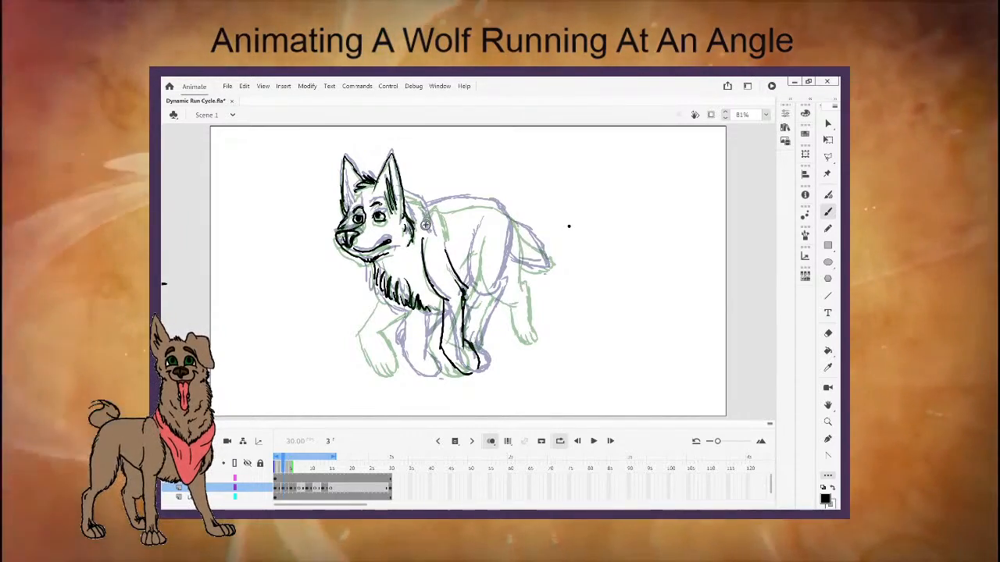
drag(425, 230, 430, 212)
drag(430, 211, 441, 232)
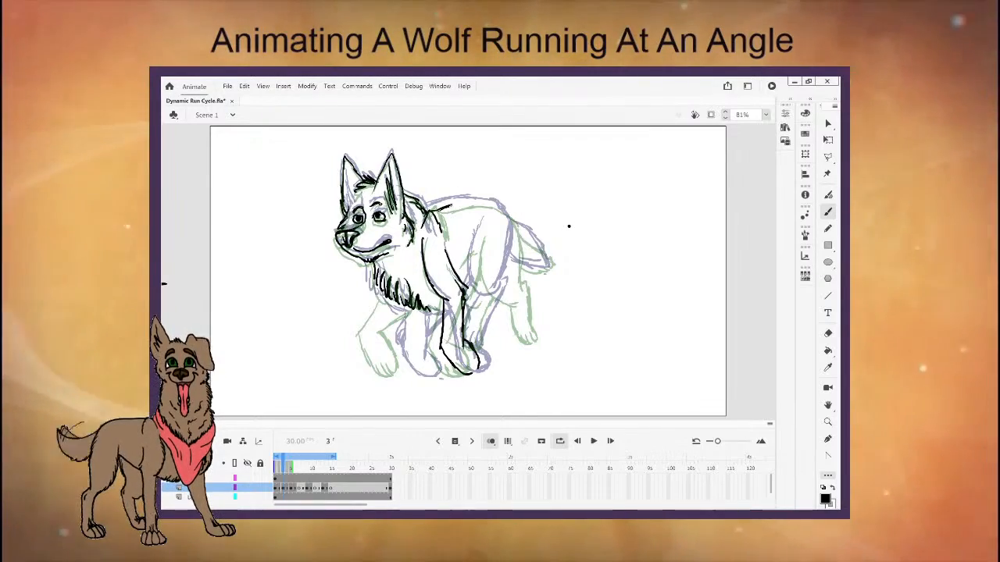
drag(451, 206, 504, 210)
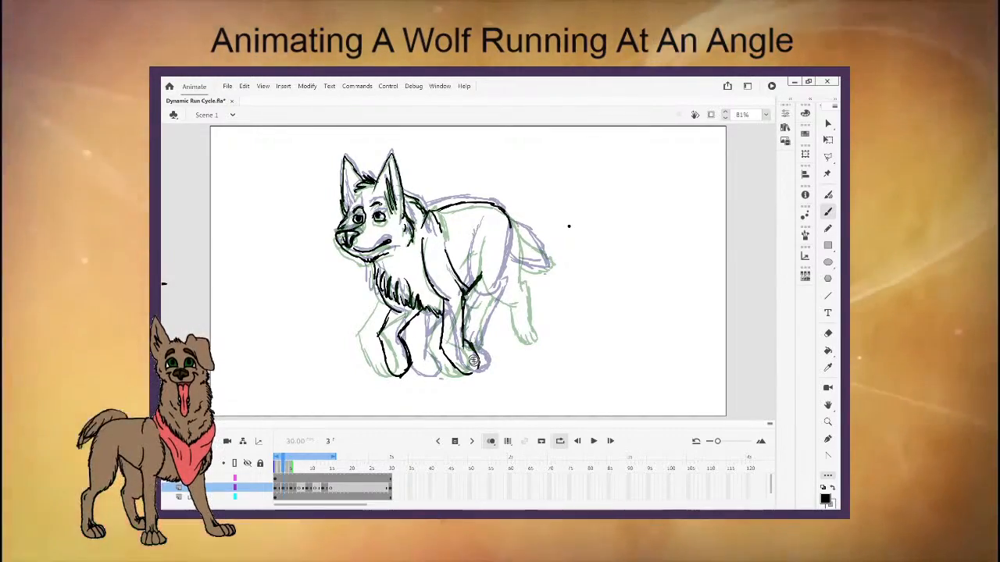
drag(461, 355, 470, 369)
drag(471, 357, 478, 369)
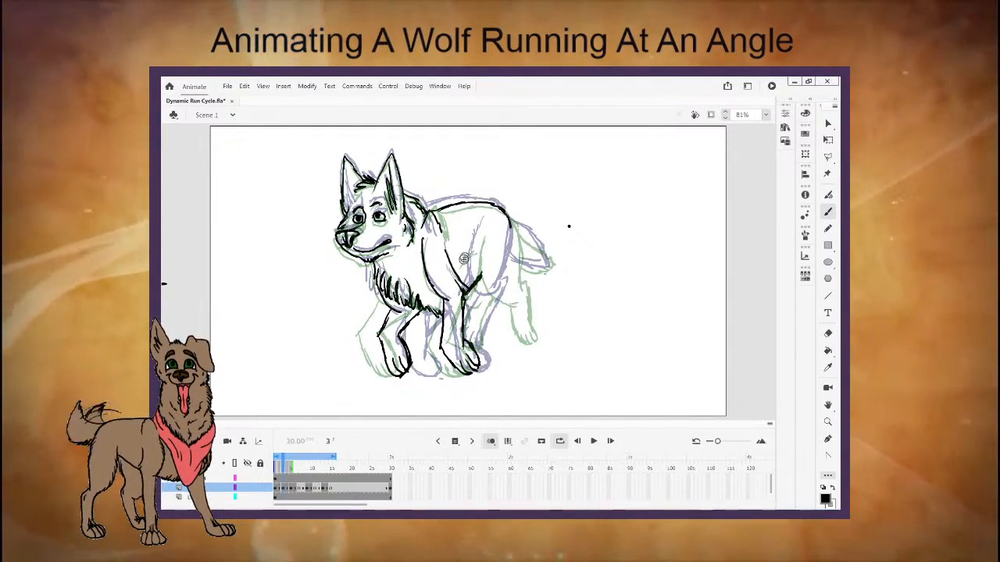
Draw the thigh, both hind legs with toes, and the tail to complete the frame 3 in-between.
drag(485, 229, 501, 296)
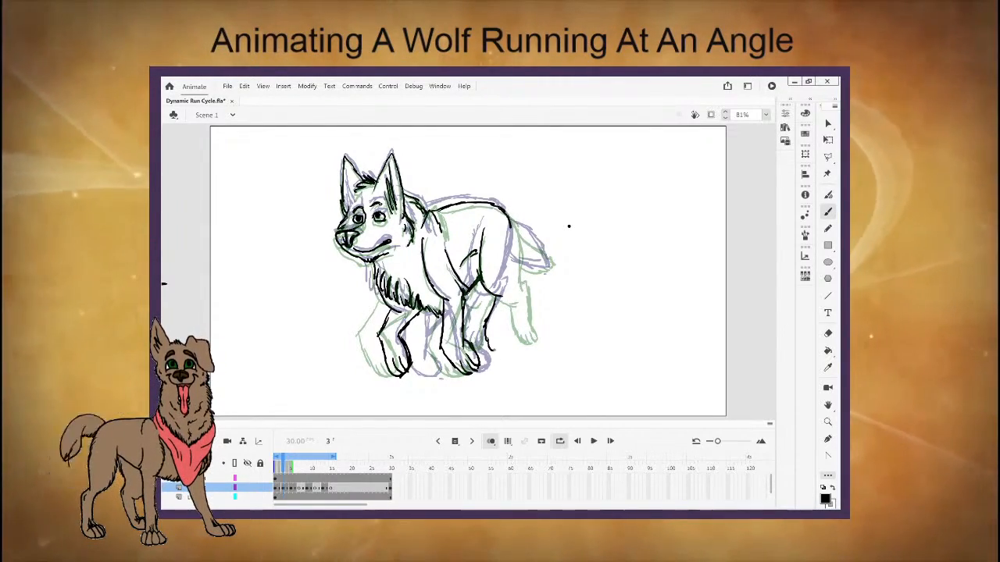
drag(489, 344, 508, 347)
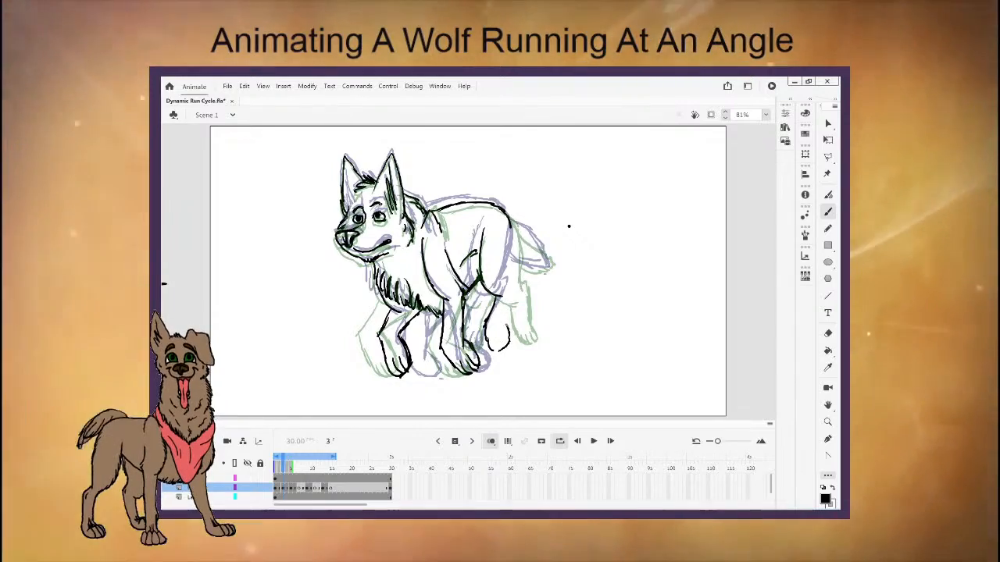
drag(508, 212, 545, 253)
drag(511, 224, 515, 283)
drag(519, 285, 506, 344)
drag(545, 253, 522, 269)
drag(491, 331, 498, 347)
drag(503, 333, 503, 346)
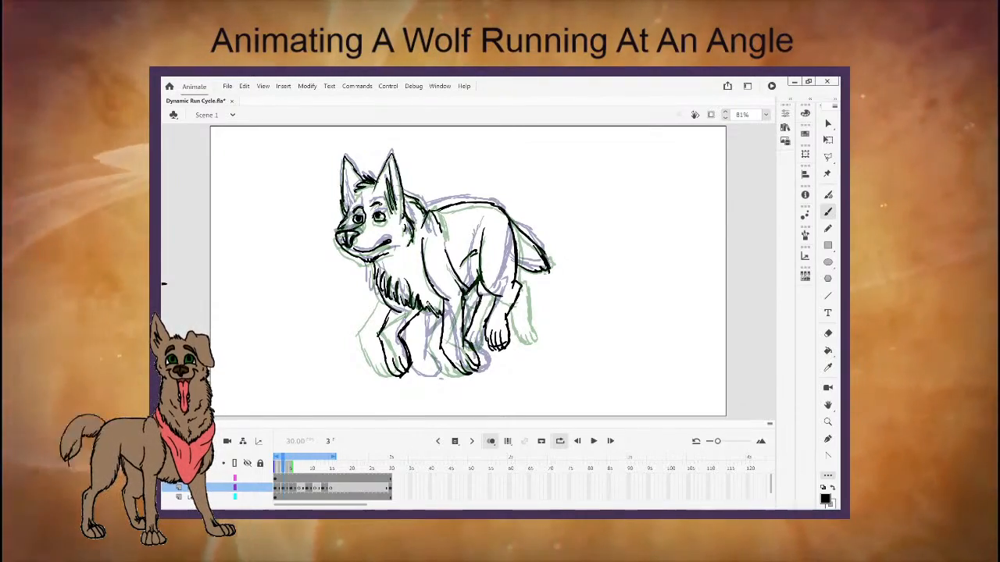
On the frame 7 in-between, draw the wolf's ears, eyes, muzzle, mouth, cheek fur and chest fur over the onion skins.
click(299, 467)
drag(388, 166, 373, 203)
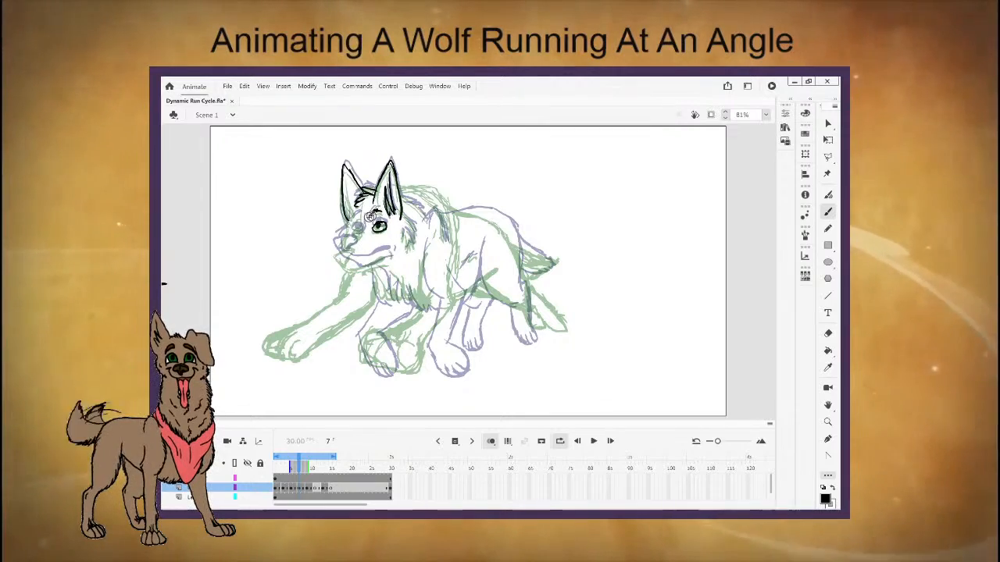
mouse_move(362, 228)
mouse_down()
mouse_move(340, 247)
mouse_move(348, 263)
mouse_move(387, 251)
mouse_up()
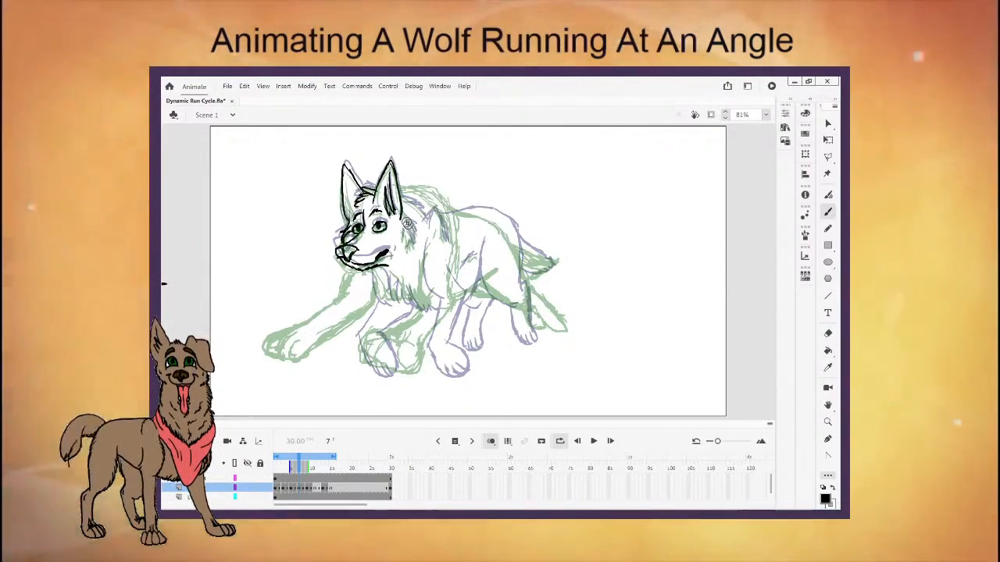
drag(402, 217, 416, 231)
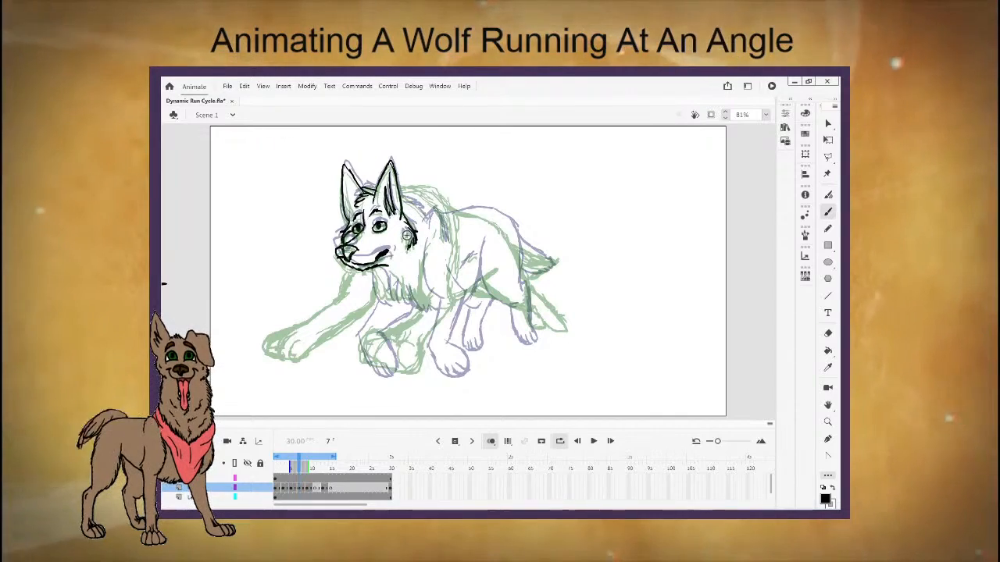
key(e)
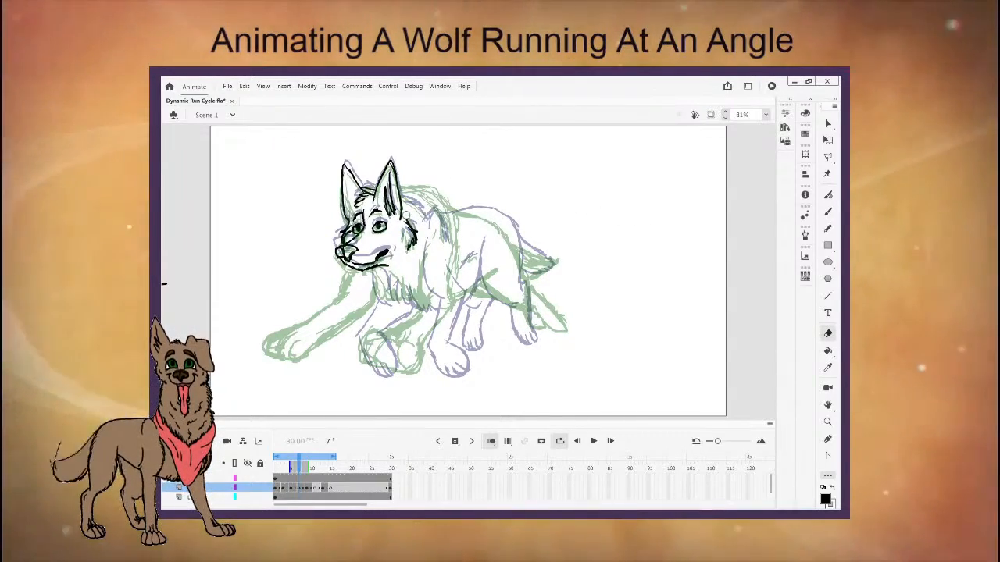
key(b)
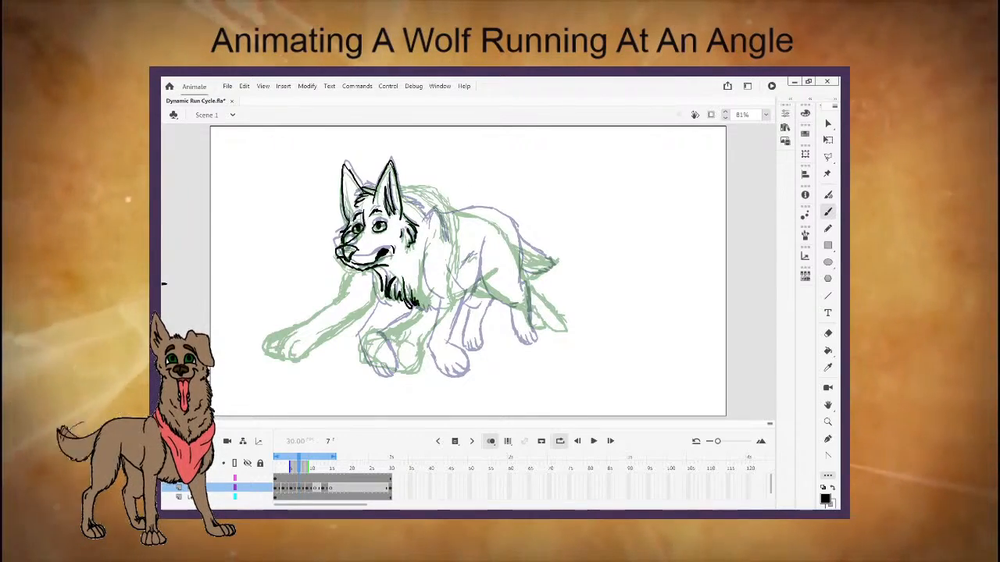
drag(426, 241, 442, 302)
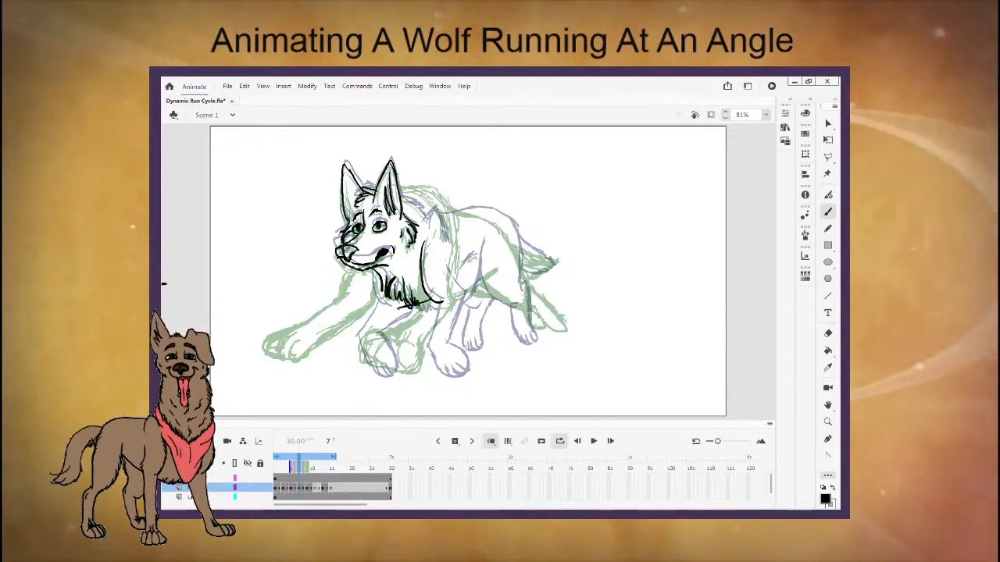
drag(382, 318, 368, 330)
click(827, 334)
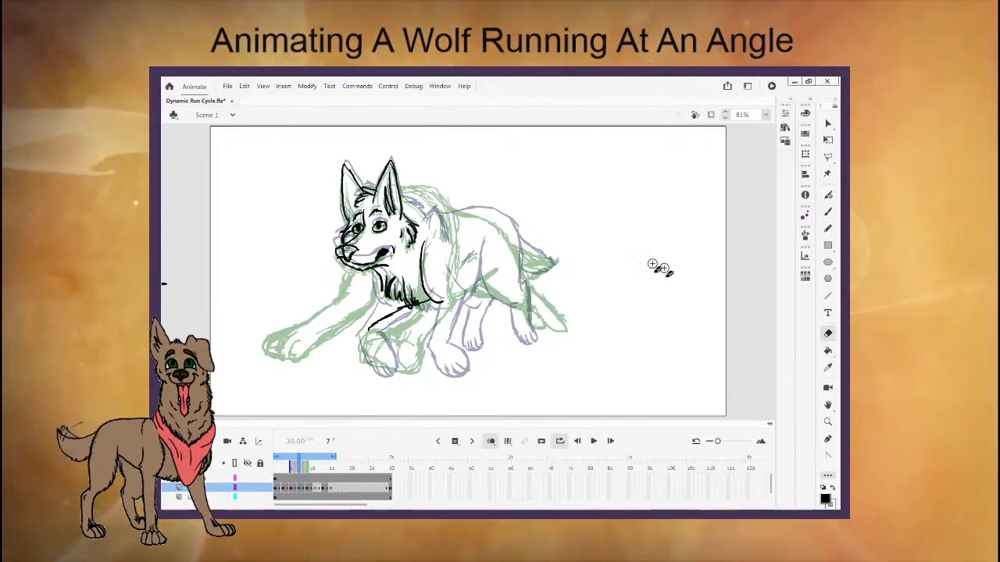
mouse_move(436, 301)
mouse_down()
mouse_move(366, 335)
mouse_move(433, 293)
mouse_move(426, 240)
mouse_move(457, 301)
mouse_move(436, 319)
mouse_up()
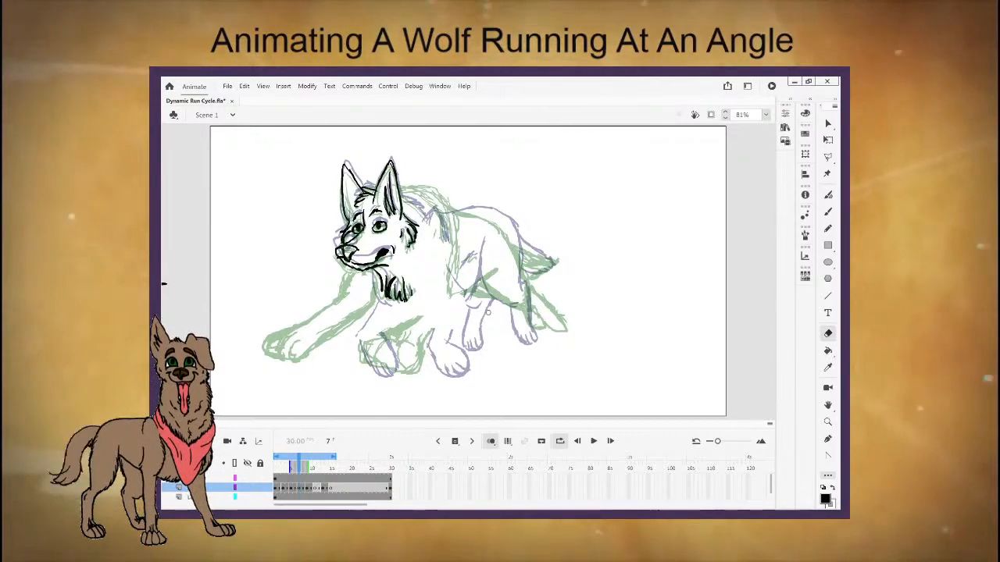
On frame 7, draw the near shoulder line, the rounded outline of the raised near forepaw, and the back edge of its foreleg.
click(827, 212)
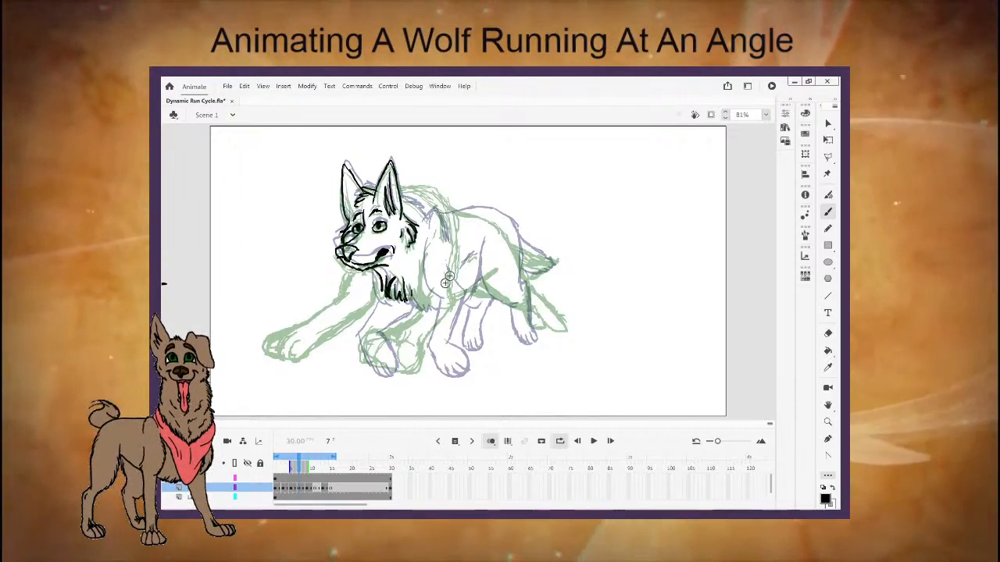
mouse_move(422, 237)
mouse_down()
mouse_move(420, 281)
mouse_move(440, 299)
mouse_up()
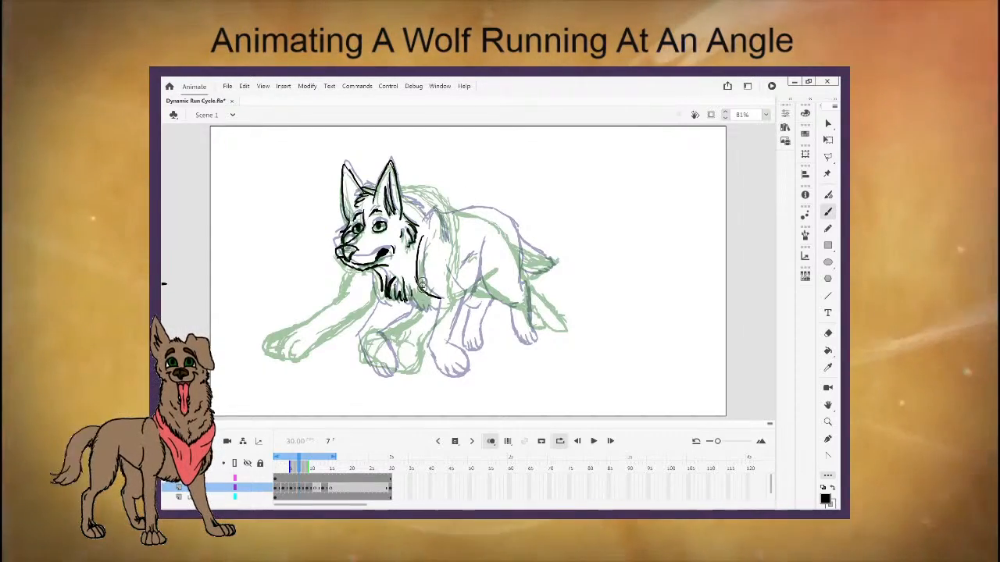
drag(376, 311, 420, 341)
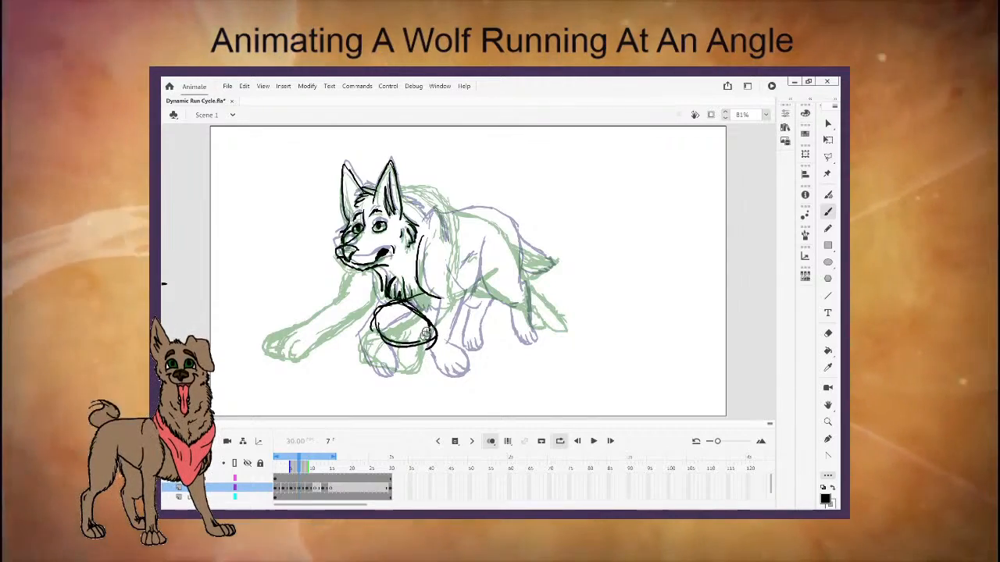
drag(403, 301, 433, 327)
drag(450, 292, 426, 349)
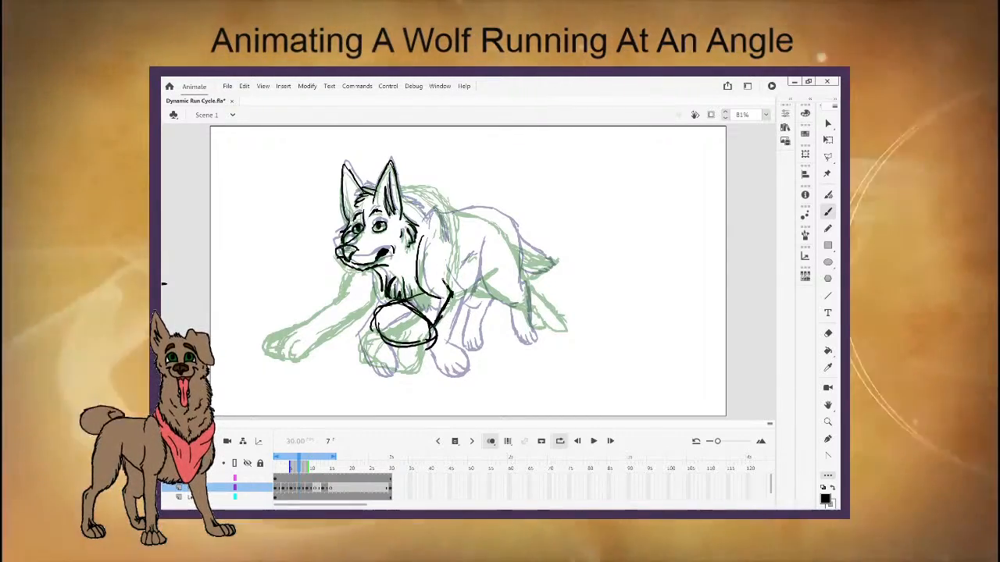
drag(451, 294, 444, 277)
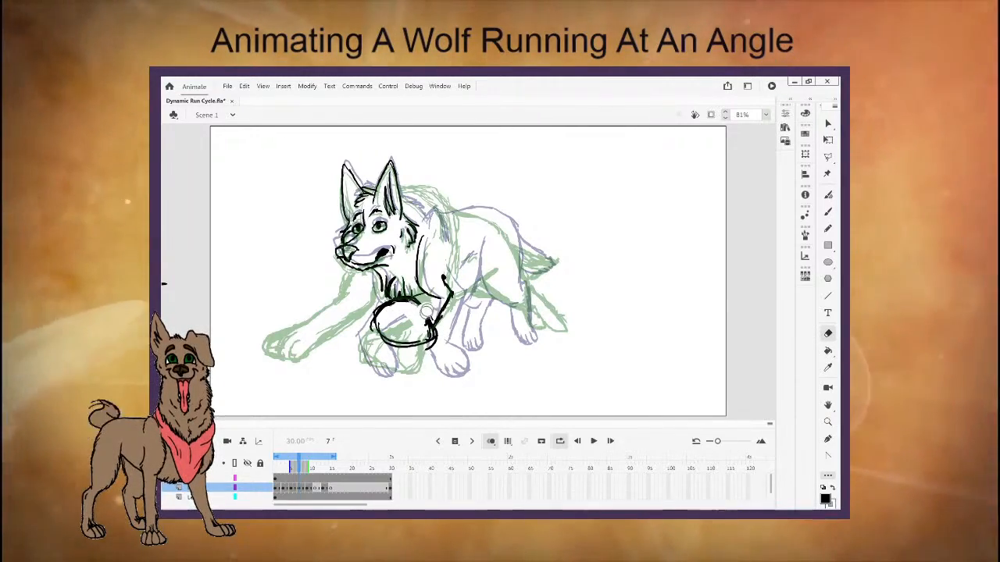
Draw the toes inside the raised near forepaw on frame 7 and clean up the paw's lower outline and leg line.
click(827, 212)
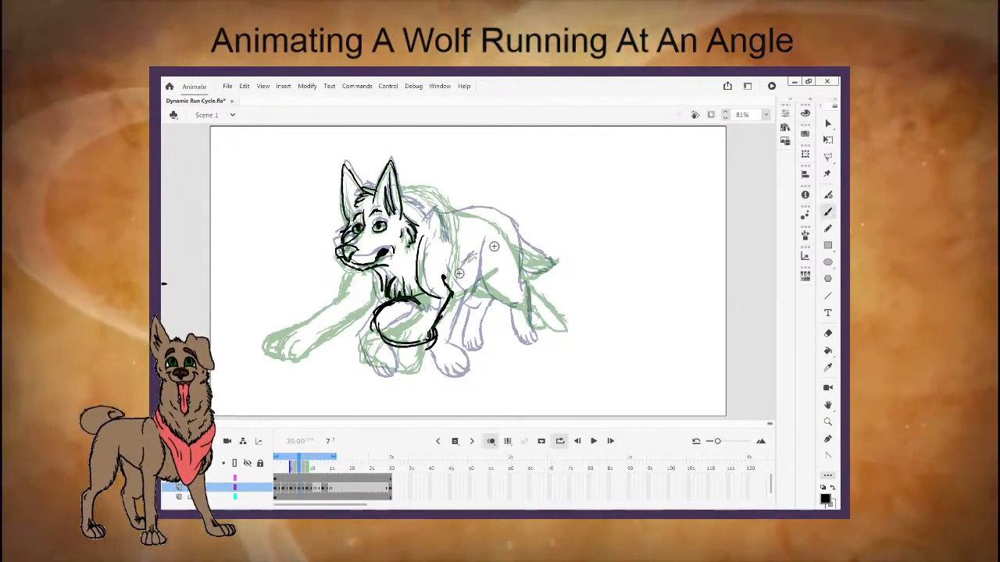
drag(408, 332, 422, 307)
drag(422, 307, 432, 325)
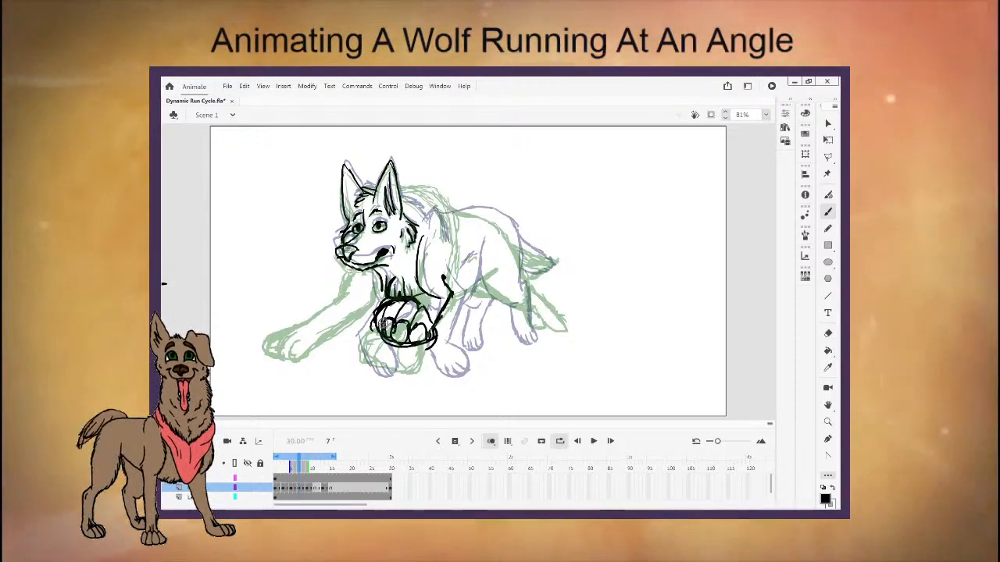
click(827, 334)
mouse_move(414, 351)
mouse_down()
mouse_move(426, 345)
mouse_move(408, 353)
mouse_up()
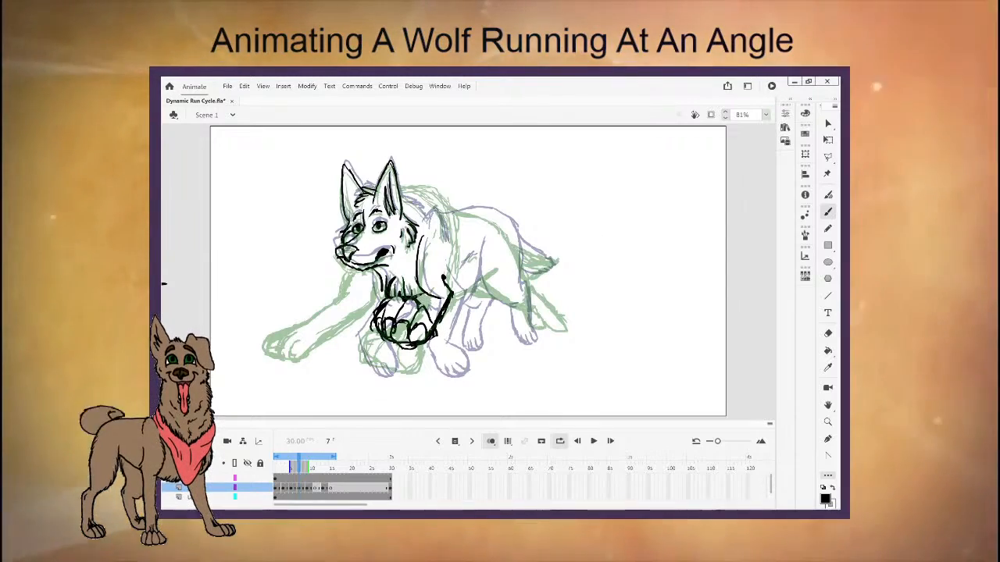
key(e)
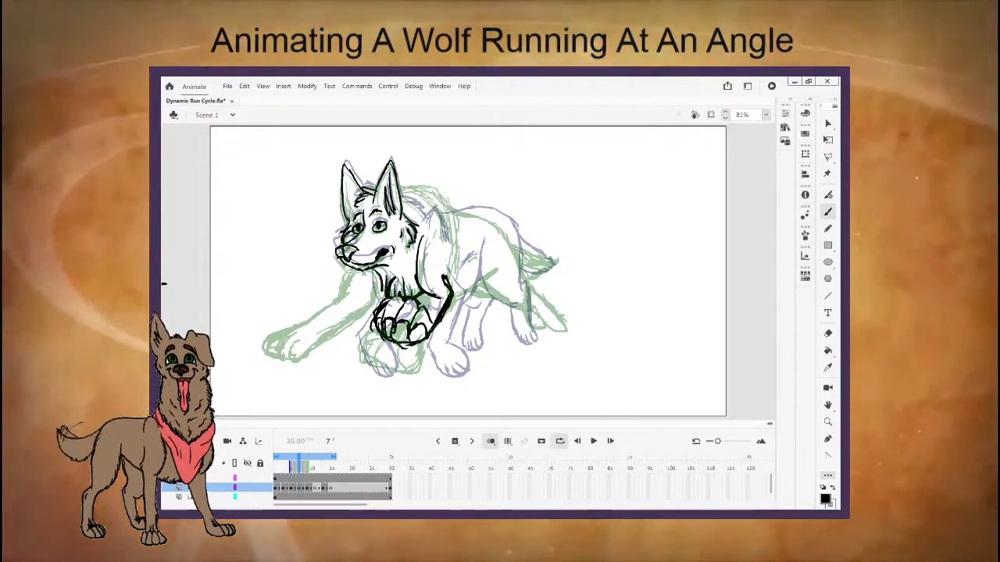
click(827, 334)
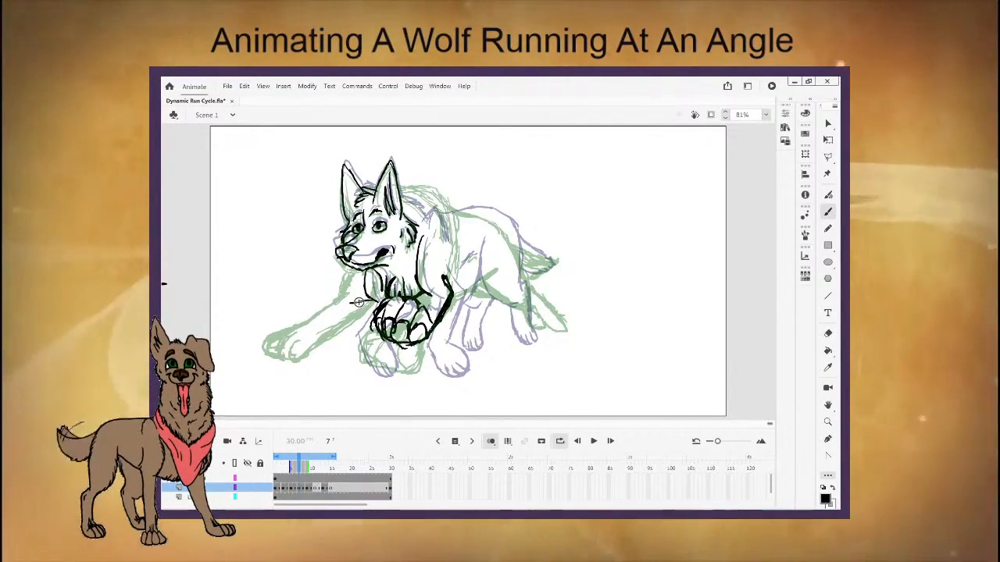
Complete the frame 7 in-between with the far foreleg and toes, neck fur, back and belly lines, both hind legs, and tail.
mouse_move(358, 302)
mouse_down()
mouse_move(328, 325)
mouse_move(337, 362)
mouse_move(349, 332)
mouse_move(372, 320)
mouse_up()
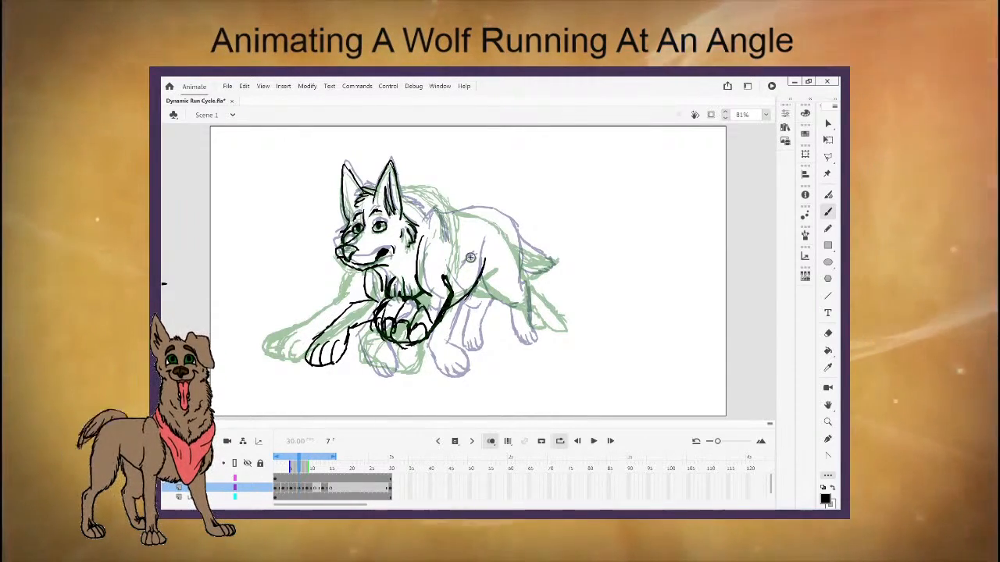
drag(426, 224, 442, 204)
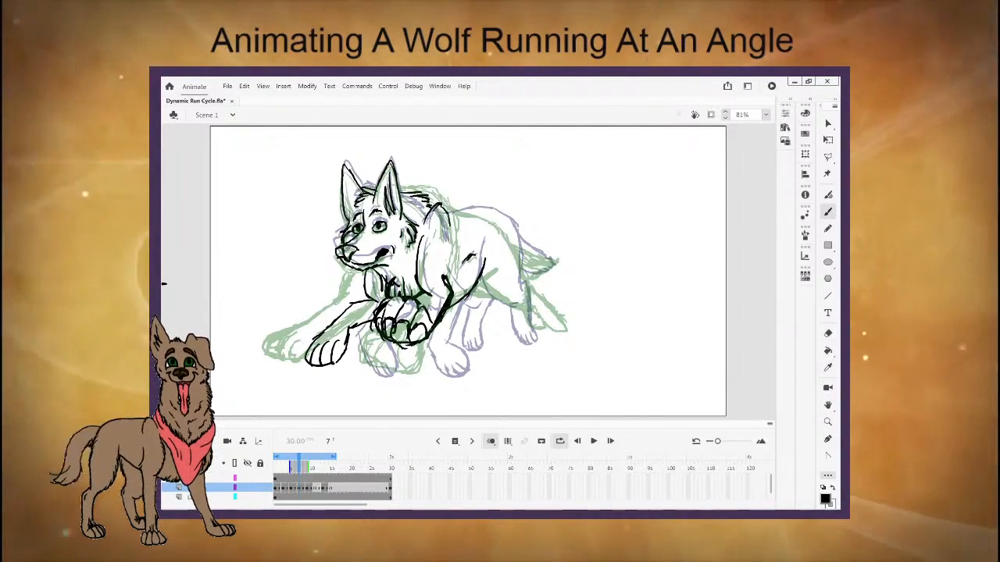
mouse_move(449, 214)
mouse_down()
mouse_move(490, 210)
mouse_move(517, 239)
mouse_up()
drag(484, 276, 523, 306)
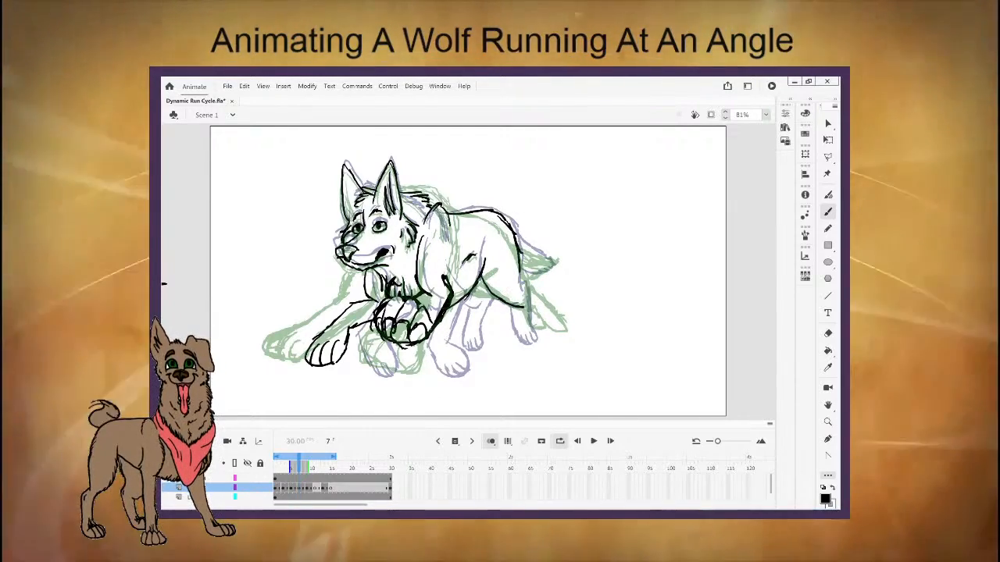
drag(518, 255, 551, 325)
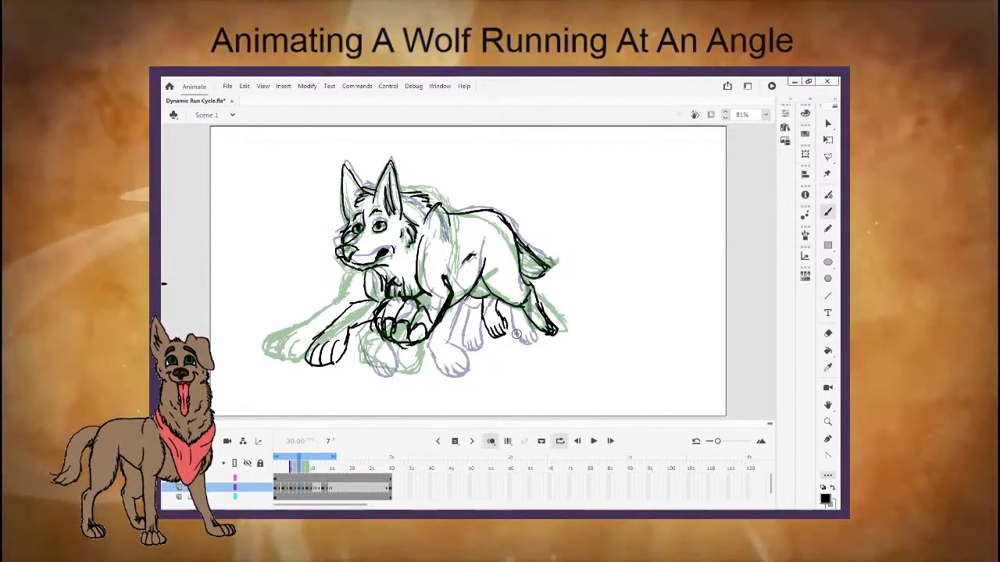
Go to frame 11 and draw the wolf's near ear, cheek fur, eyes and muzzle bridge over the onion skins.
mouse_move(299, 468)
mouse_down()
mouse_move(278, 468)
mouse_move(344, 468)
mouse_move(304, 469)
mouse_move(316, 469)
mouse_up()
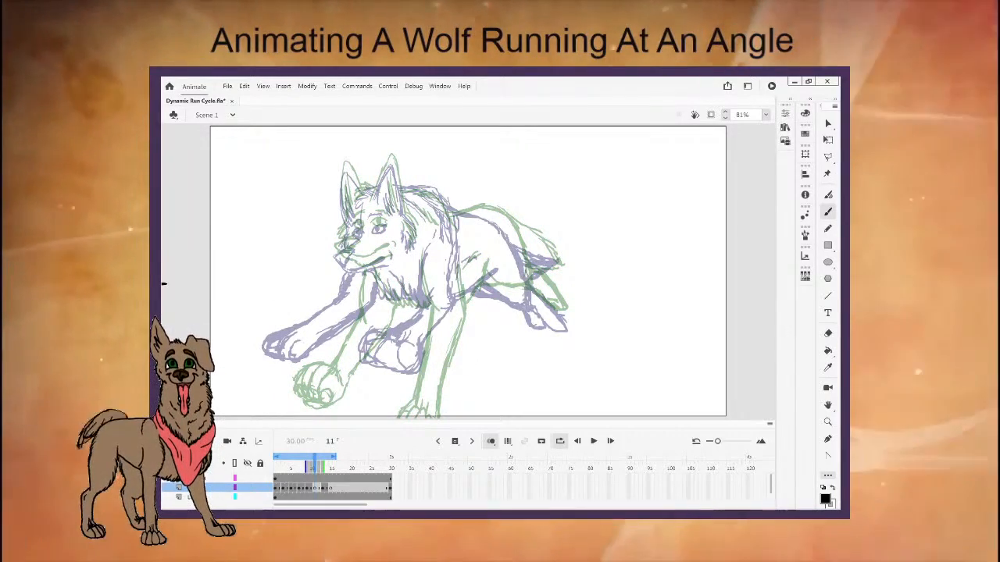
drag(561, 283, 665, 319)
key(ctrl+z)
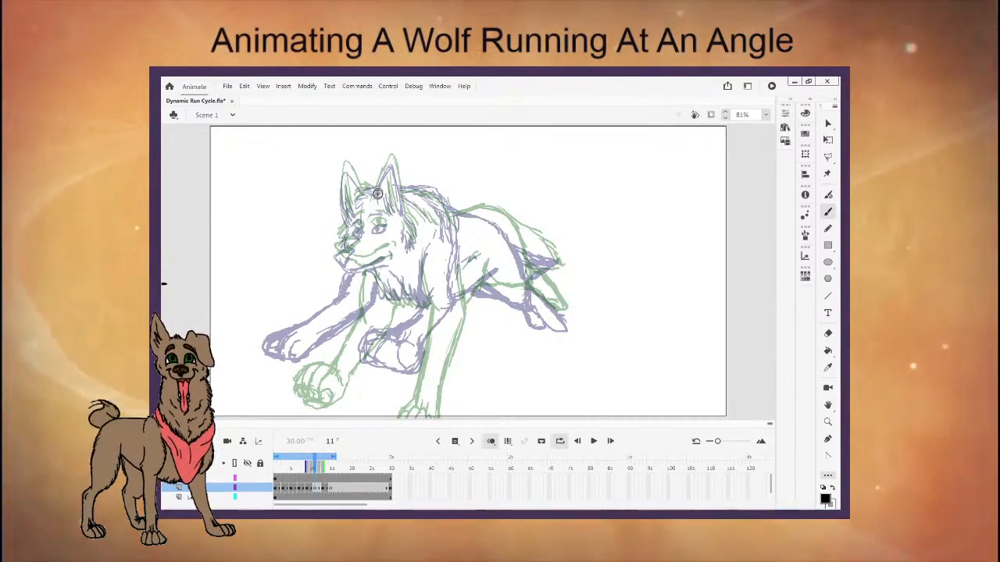
mouse_move(376, 199)
mouse_down()
mouse_move(389, 164)
mouse_move(393, 211)
mouse_move(412, 232)
mouse_up()
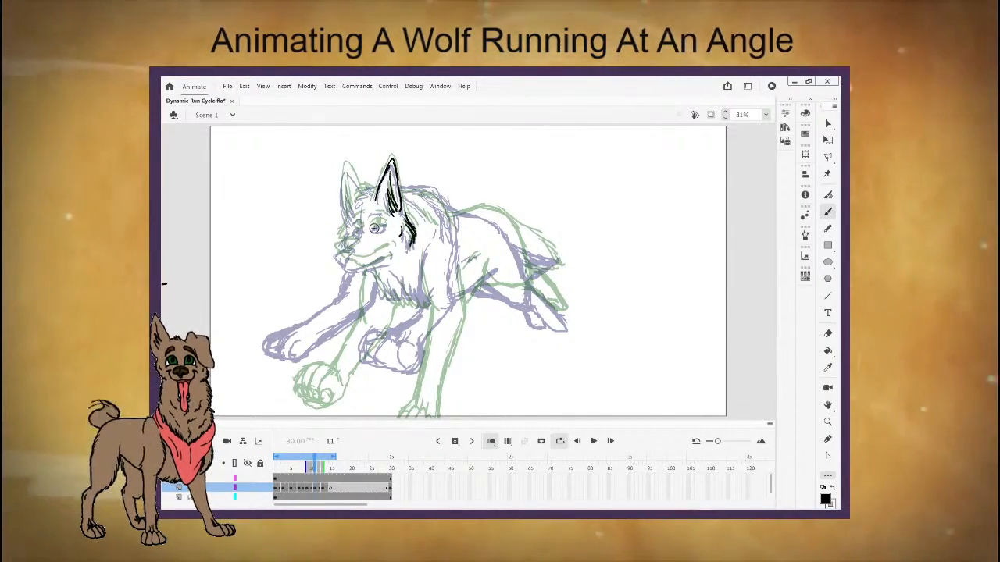
mouse_move(381, 224)
mouse_down()
mouse_move(381, 212)
mouse_move(384, 221)
mouse_up()
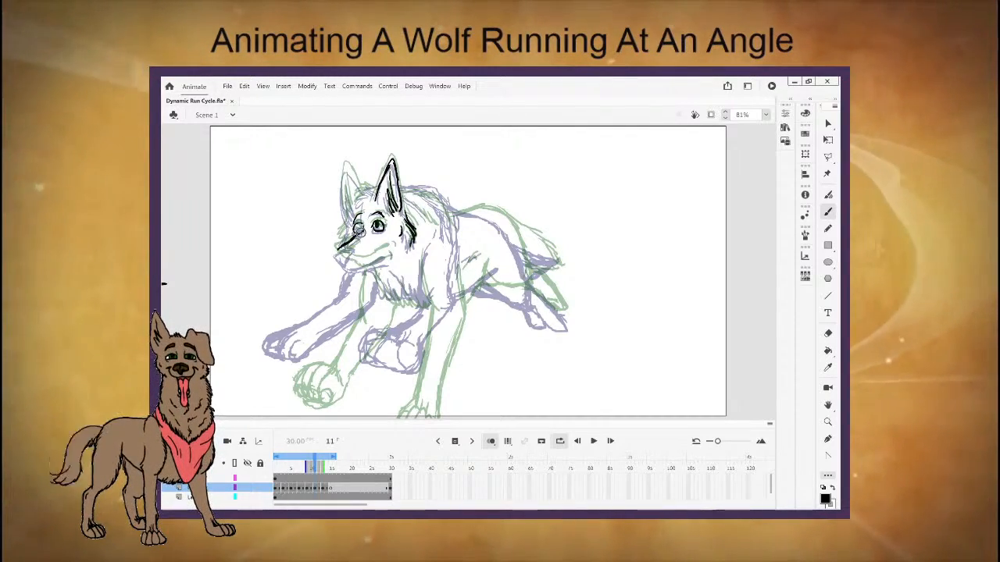
Draw the wolf's muzzle, mouth, far ear, chest fur and shoulder line over the onion-skinned poses on frame 11.
mouse_move(337, 250)
mouse_down()
mouse_move(350, 262)
mouse_move(381, 255)
mouse_up()
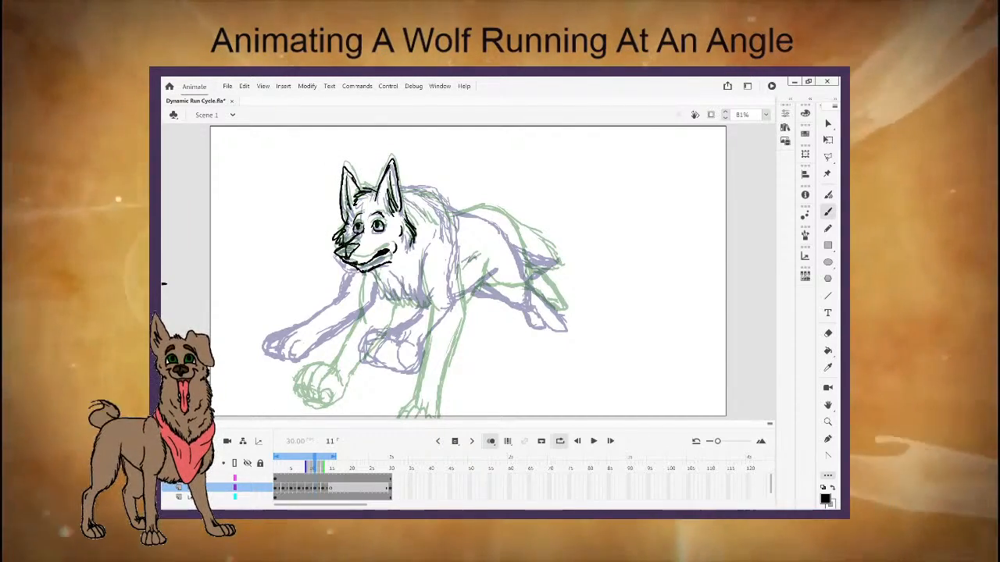
drag(386, 278, 394, 303)
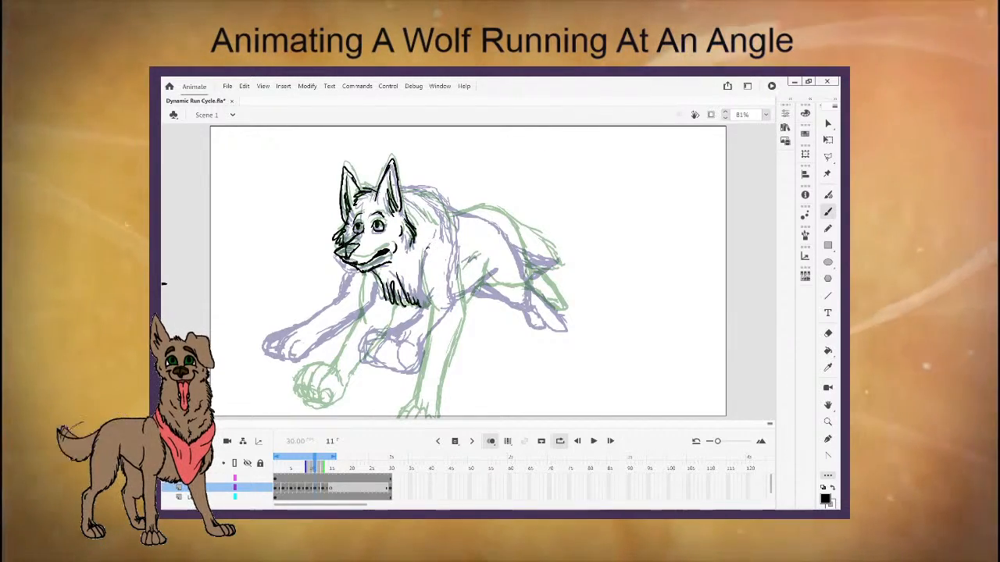
drag(422, 248, 432, 309)
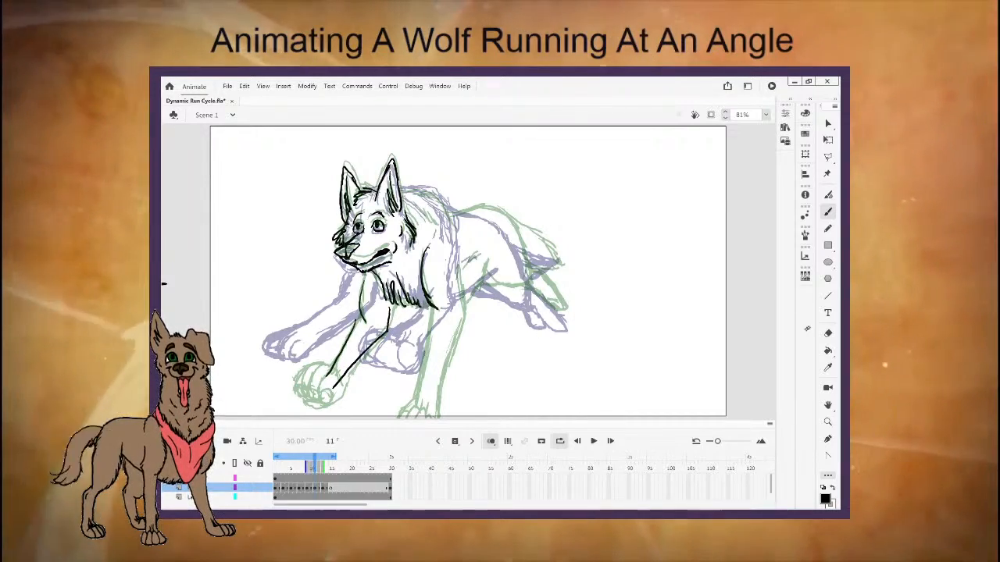
Erase the first foreleg lines and redraw the wolf's far foreleg reaching forward between the two ghosted poses, with a toed paw.
click(827, 334)
mouse_move(338, 384)
mouse_down()
mouse_move(385, 315)
mouse_move(339, 346)
mouse_move(357, 288)
mouse_move(361, 300)
mouse_up()
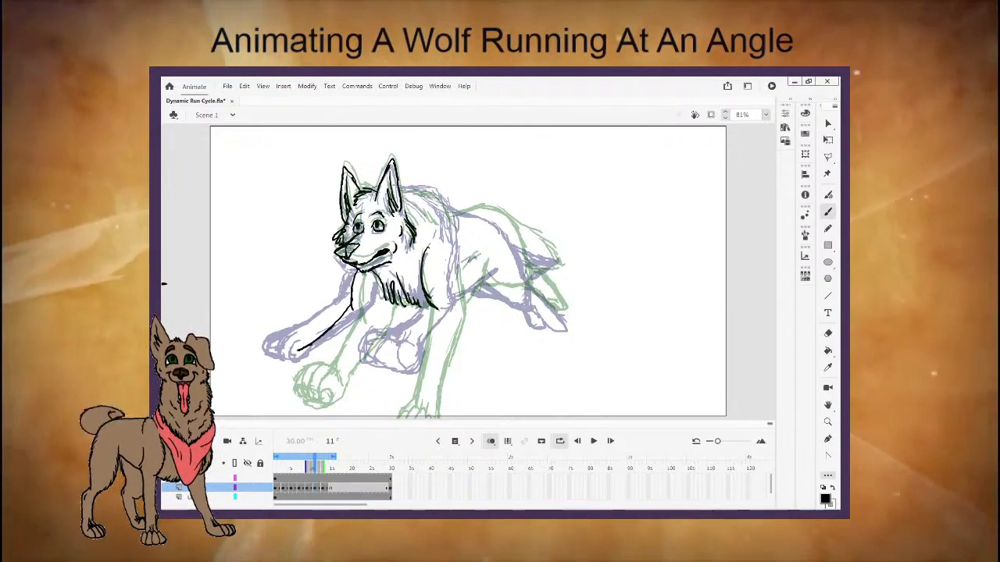
mouse_move(299, 351)
mouse_down()
mouse_move(279, 373)
mouse_move(300, 381)
mouse_move(376, 322)
mouse_up()
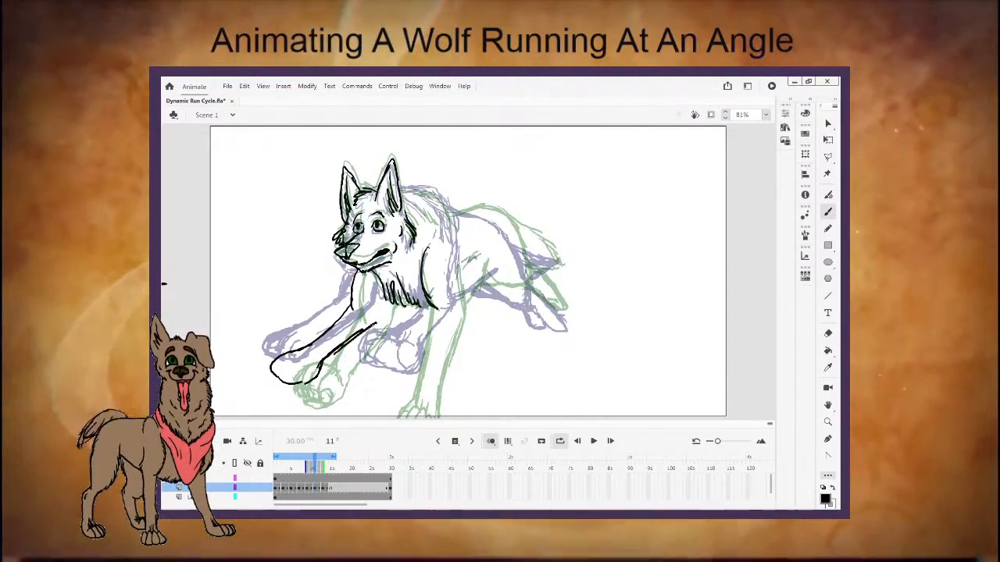
drag(303, 382, 278, 381)
drag(344, 346, 383, 315)
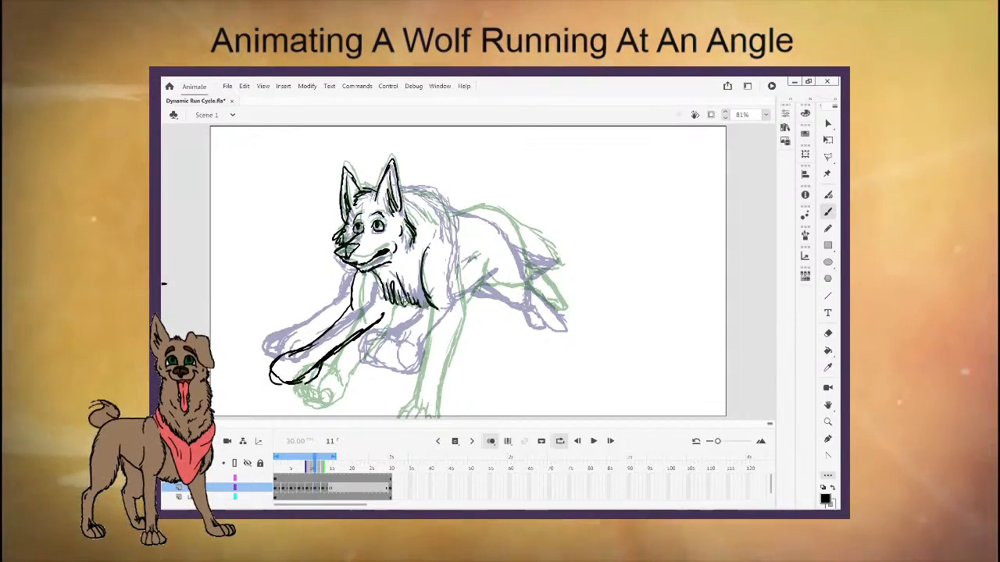
key(e)
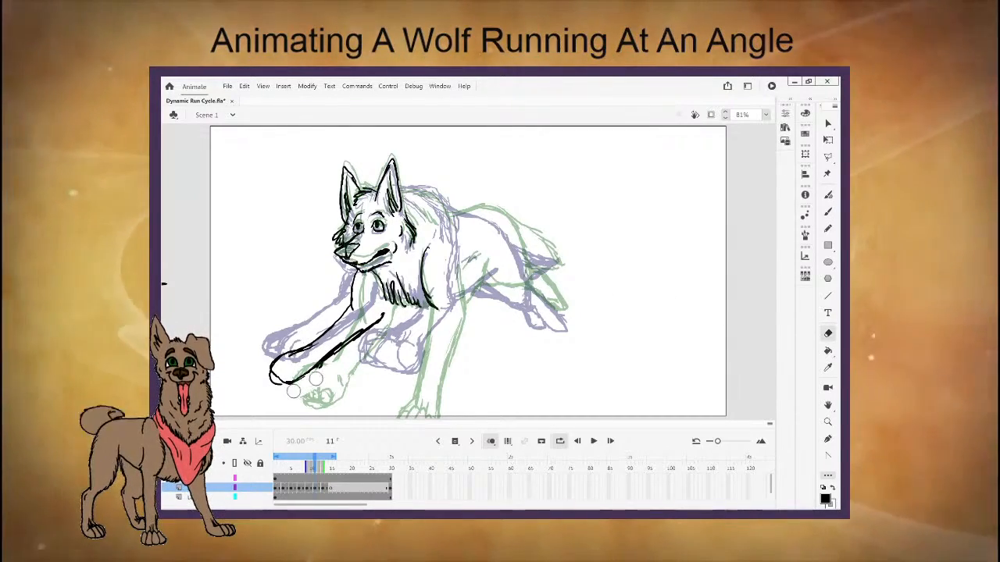
mouse_move(275, 365)
mouse_down()
mouse_move(288, 381)
mouse_move(292, 350)
mouse_move(311, 345)
mouse_move(270, 375)
mouse_move(299, 383)
mouse_up()
key(b)
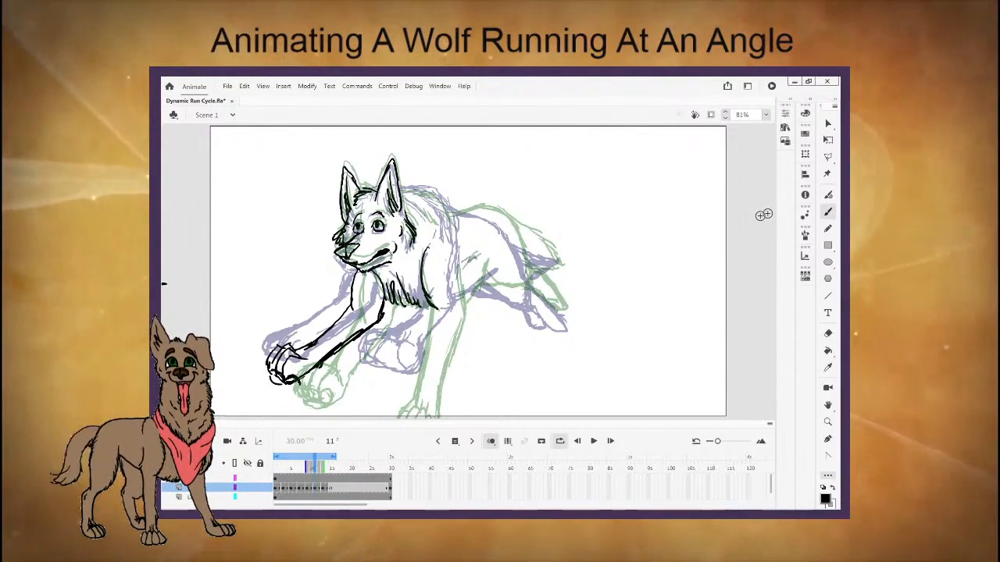
Draw the fur along the wolf's neck and upper back behind the near ear.
click(725, 117)
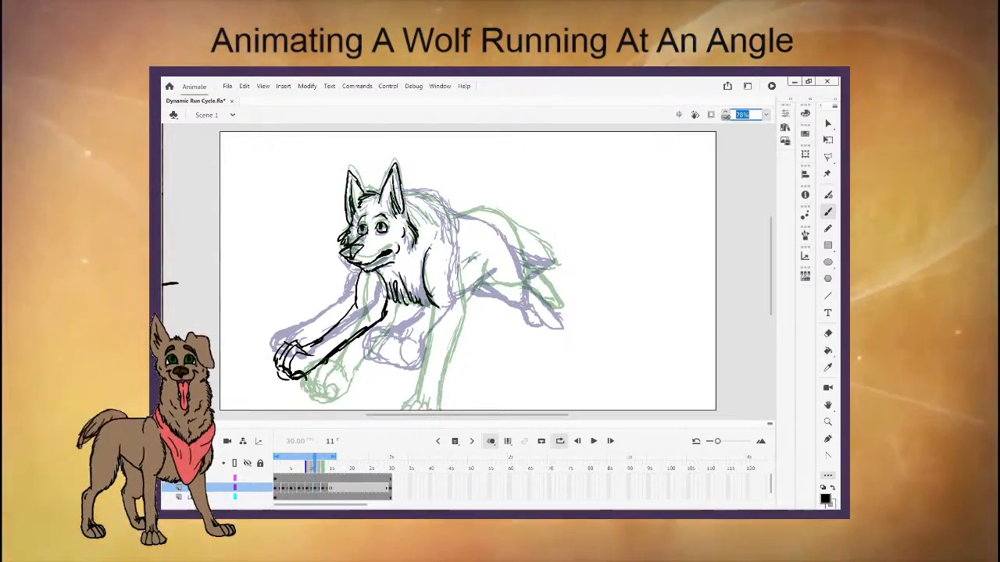
click(725, 117)
drag(770, 240, 770, 251)
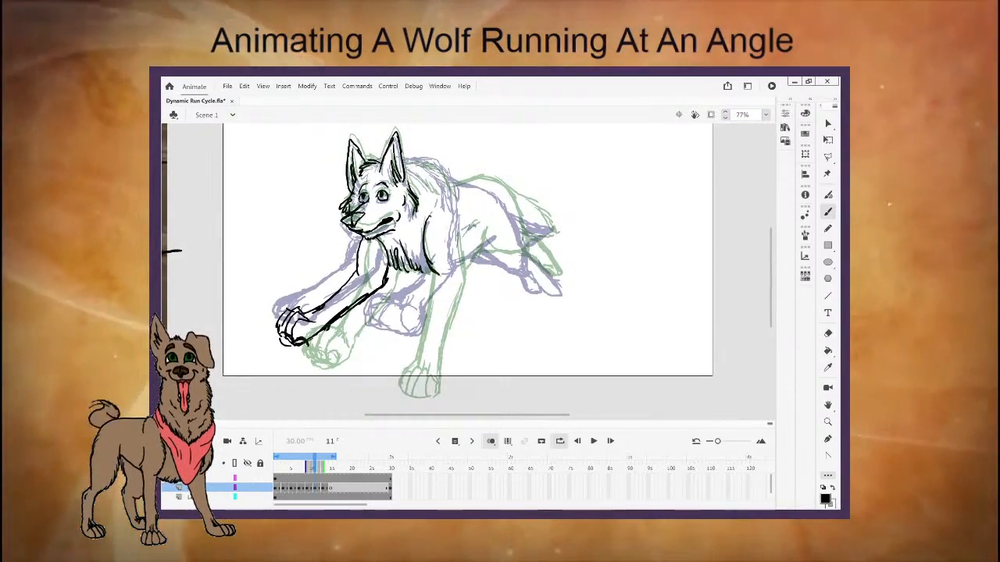
drag(404, 160, 429, 164)
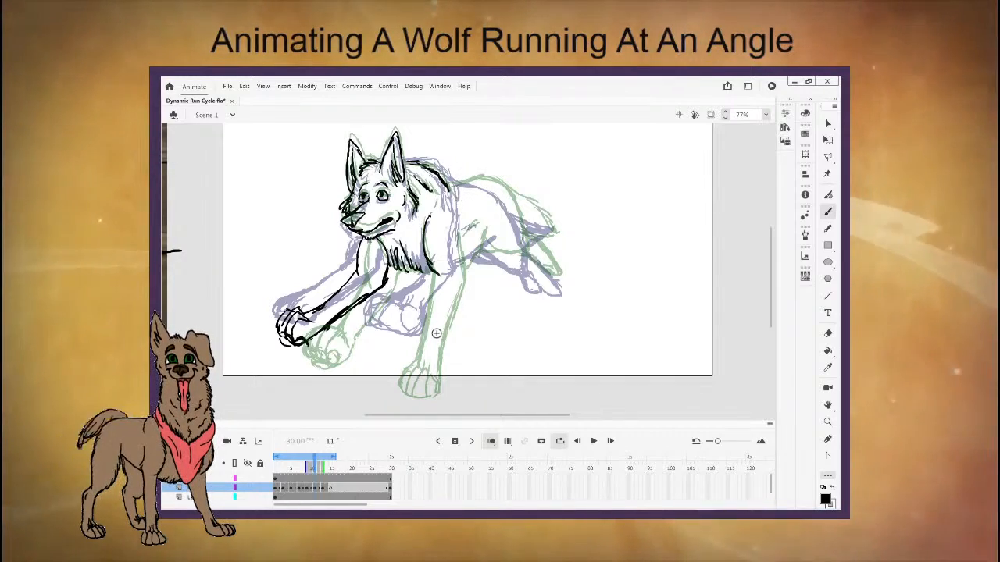
Draw the wolf's near foreleg stretching down past the stage edge, erasing stray lines and adding toes to the paw.
drag(428, 270, 414, 373)
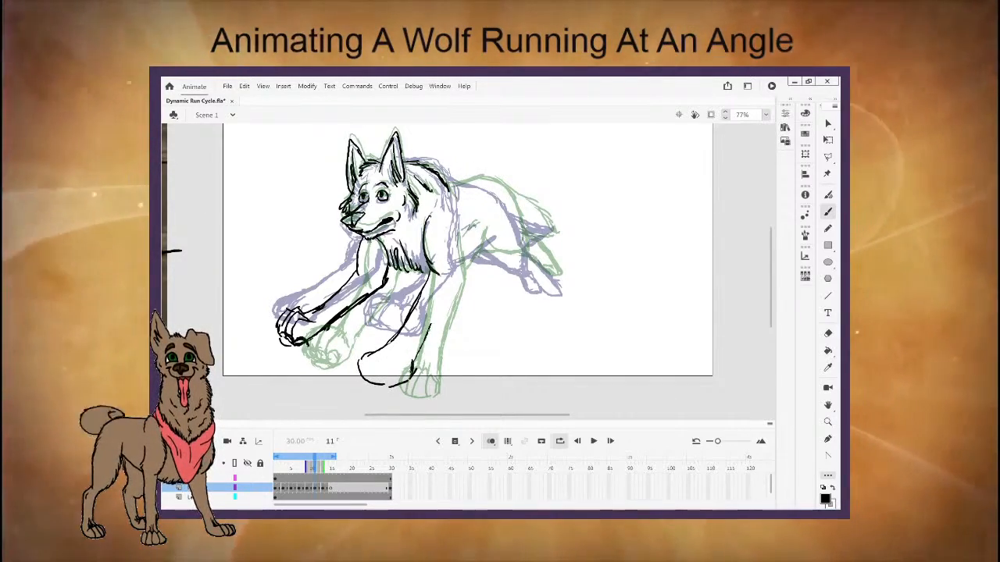
mouse_move(387, 398)
mouse_down()
mouse_move(414, 367)
mouse_move(407, 384)
mouse_up()
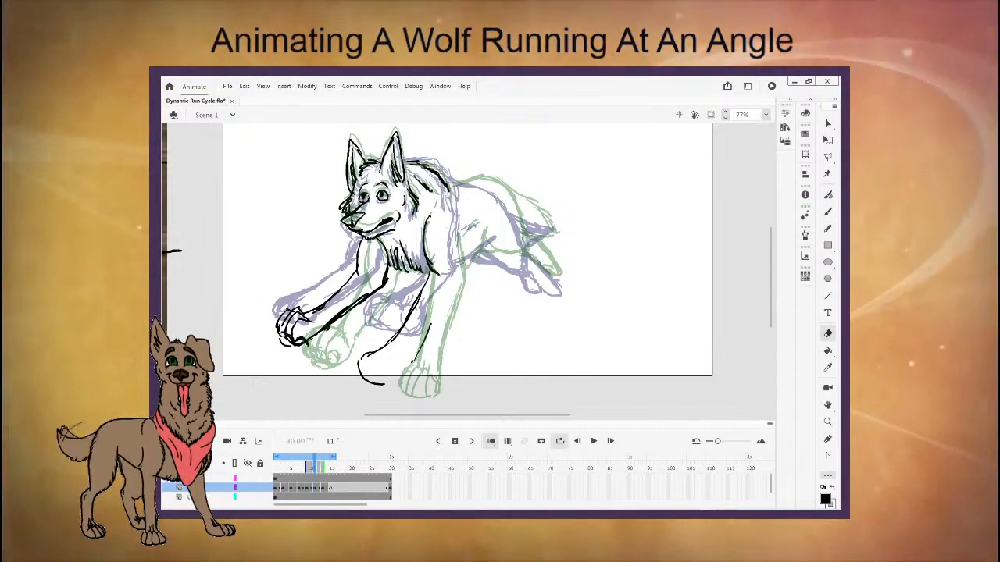
mouse_move(388, 347)
mouse_down()
mouse_move(361, 380)
mouse_move(431, 338)
mouse_up()
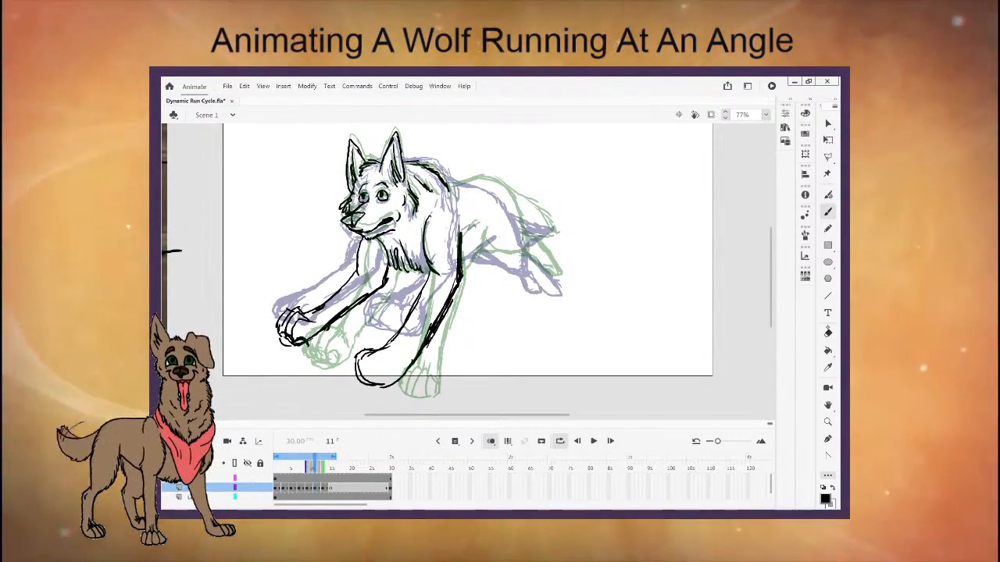
key(e)
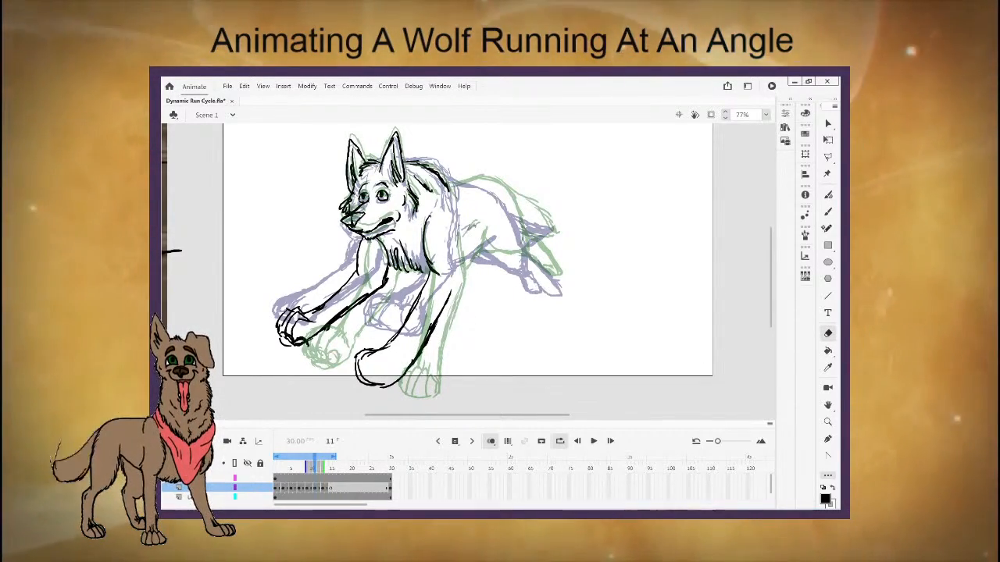
key(b)
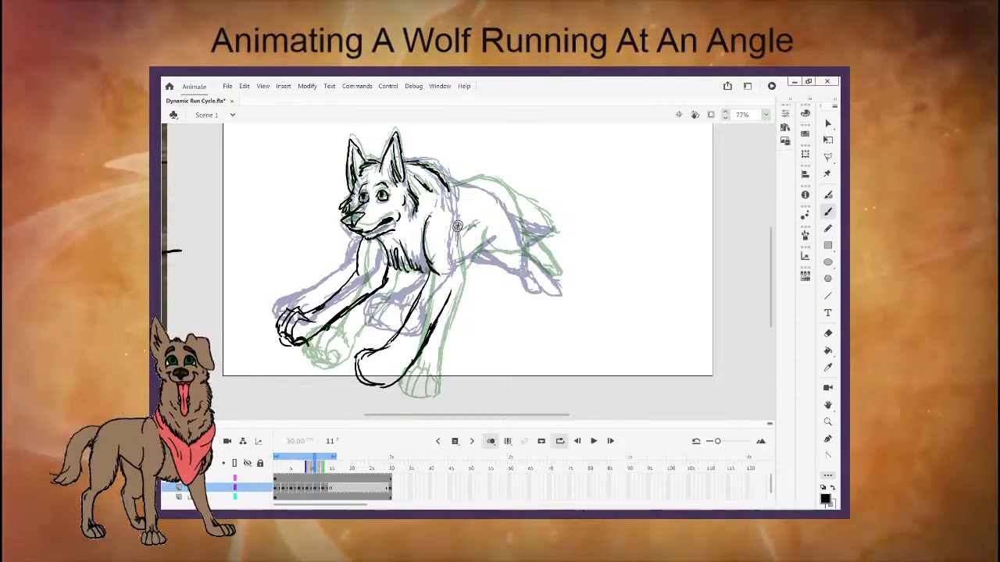
drag(454, 251, 434, 321)
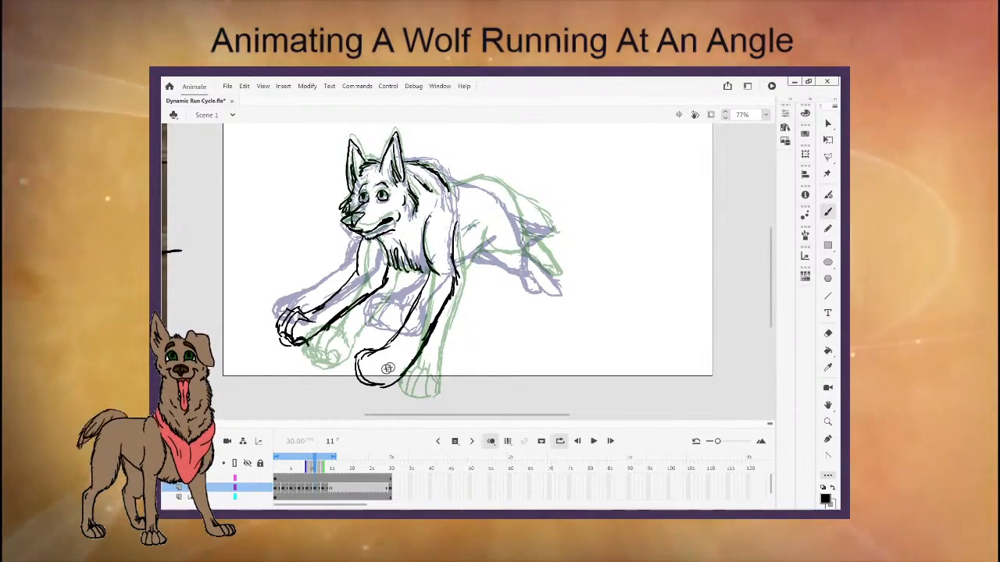
mouse_move(380, 365)
mouse_down()
mouse_move(386, 374)
mouse_move(366, 379)
mouse_move(385, 381)
mouse_up()
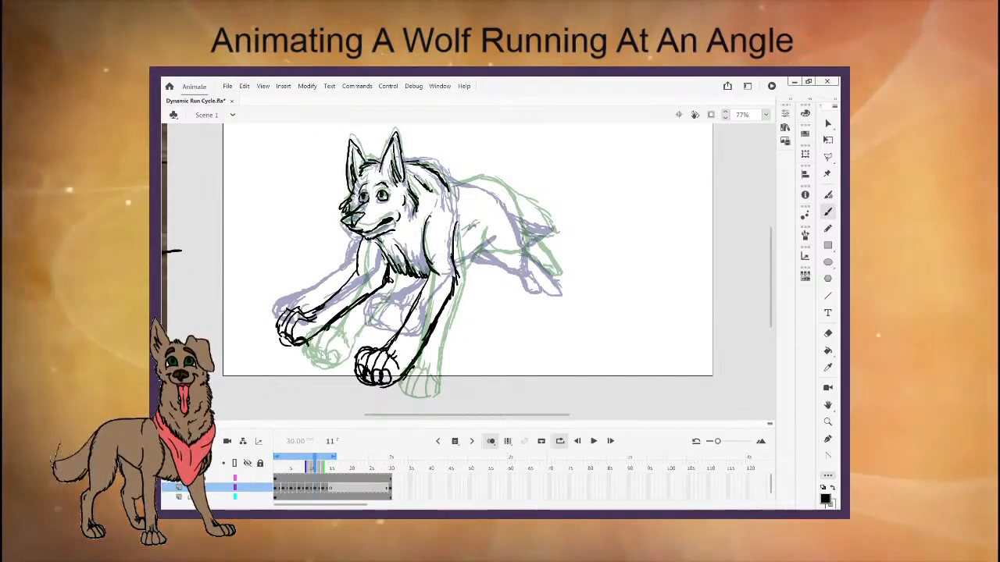
Draw the wolf's belly, back, outstretched hind leg and tail to complete the frame 11 pose.
drag(490, 225, 459, 272)
drag(464, 237, 481, 221)
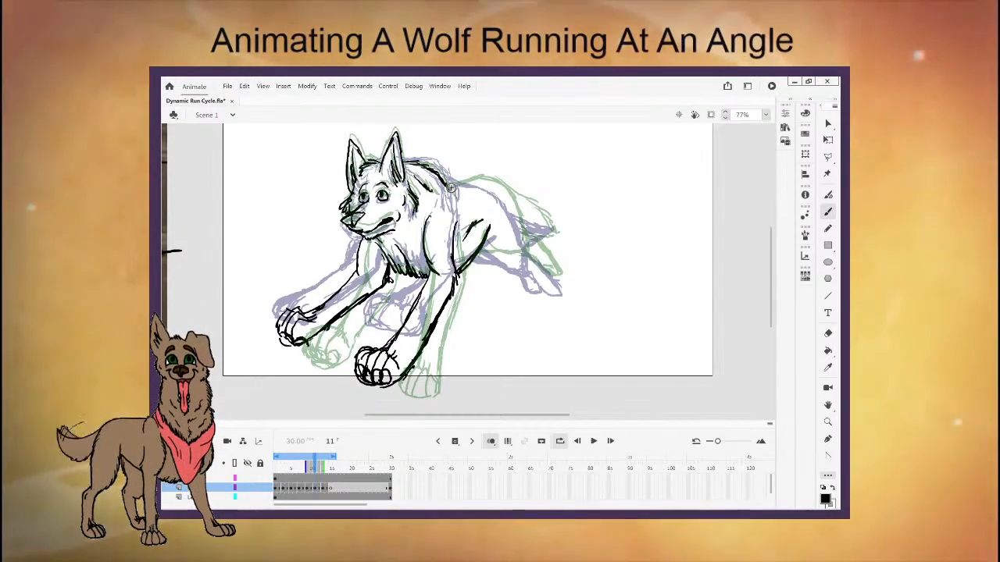
mouse_move(450, 187)
mouse_down()
mouse_move(510, 196)
mouse_move(520, 235)
mouse_move(554, 283)
mouse_up()
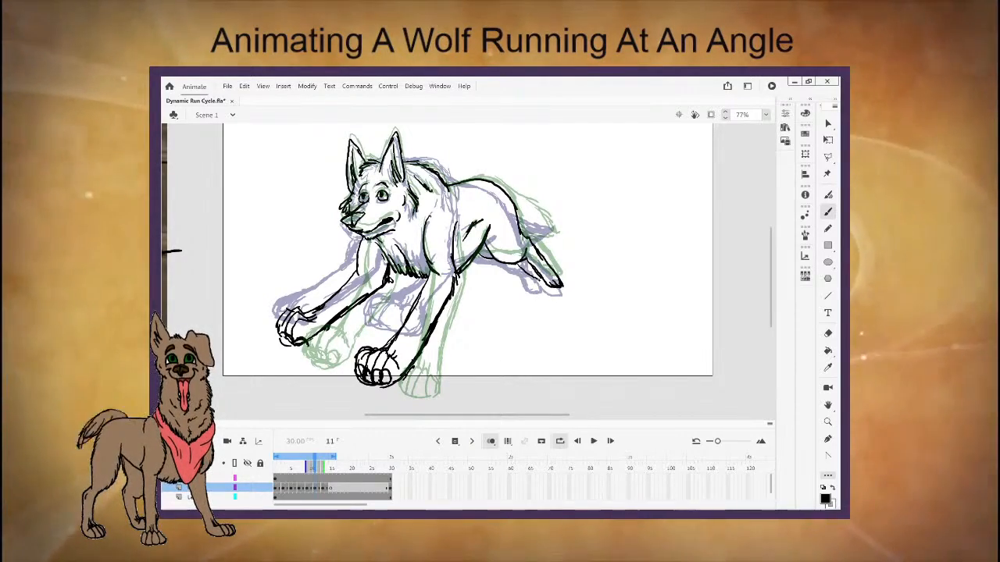
drag(517, 196, 549, 234)
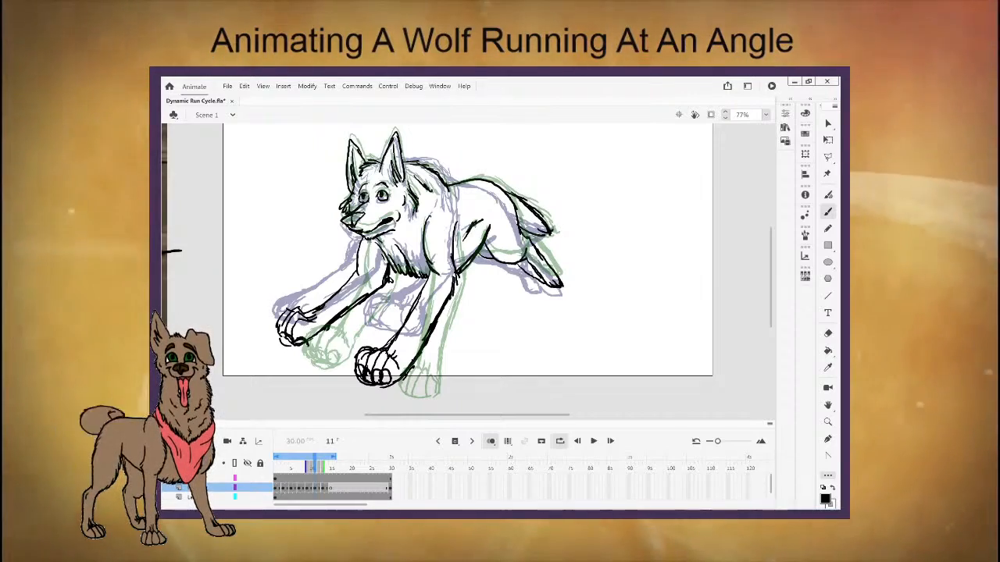
Turn off onion skinning and scrub through the timeline to review the run poses up to frame 30.
mouse_move(315, 466)
mouse_down()
mouse_move(278, 467)
mouse_move(333, 477)
mouse_move(275, 467)
mouse_move(333, 467)
mouse_move(278, 464)
mouse_move(312, 468)
mouse_move(281, 480)
mouse_move(312, 482)
mouse_up()
click(490, 441)
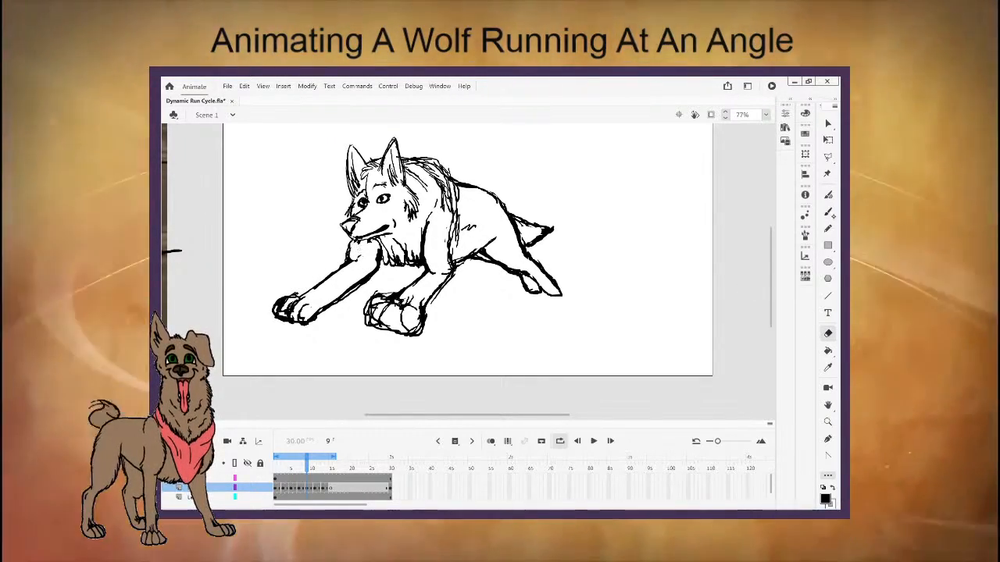
click(830, 214)
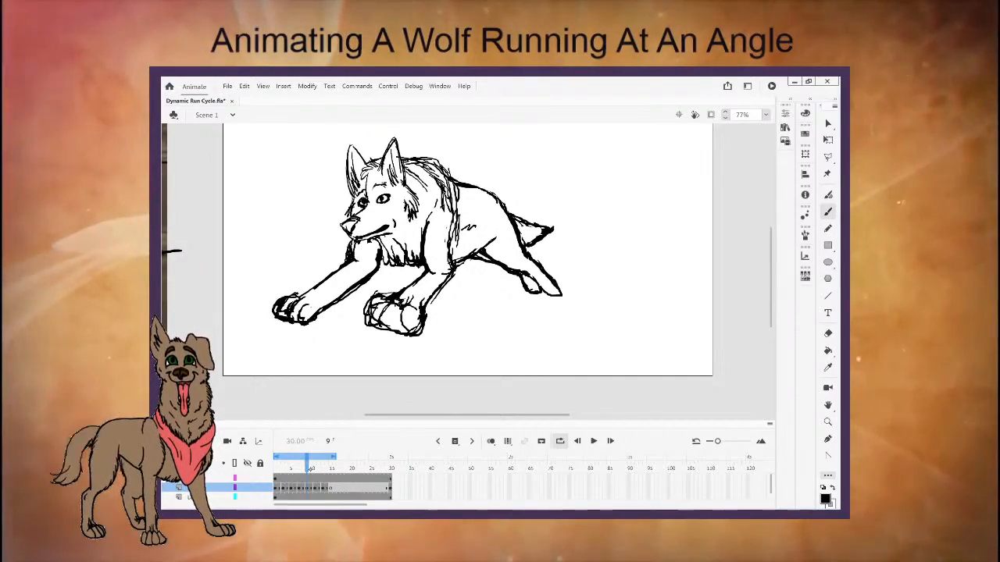
drag(311, 469, 332, 472)
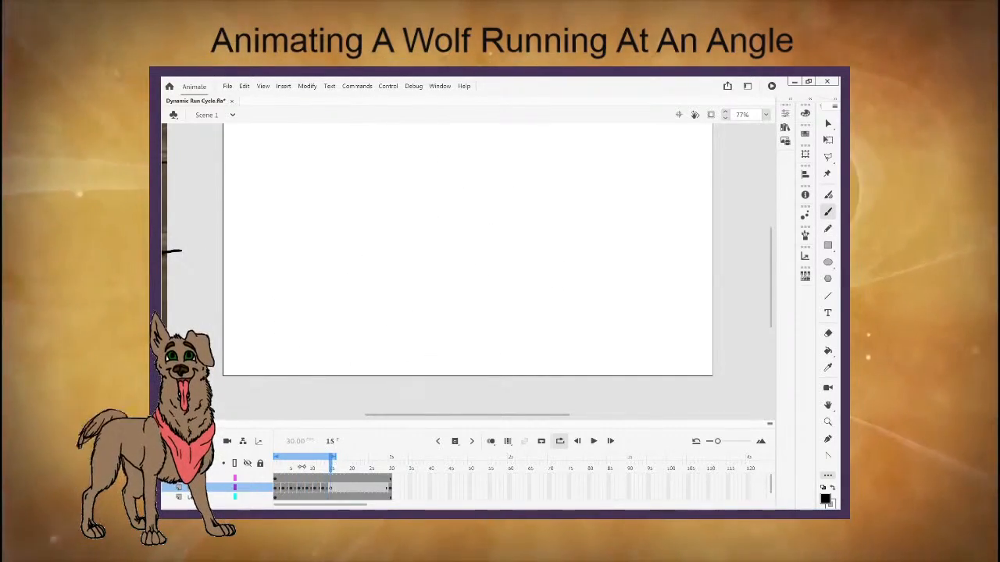
click(277, 469)
click(390, 468)
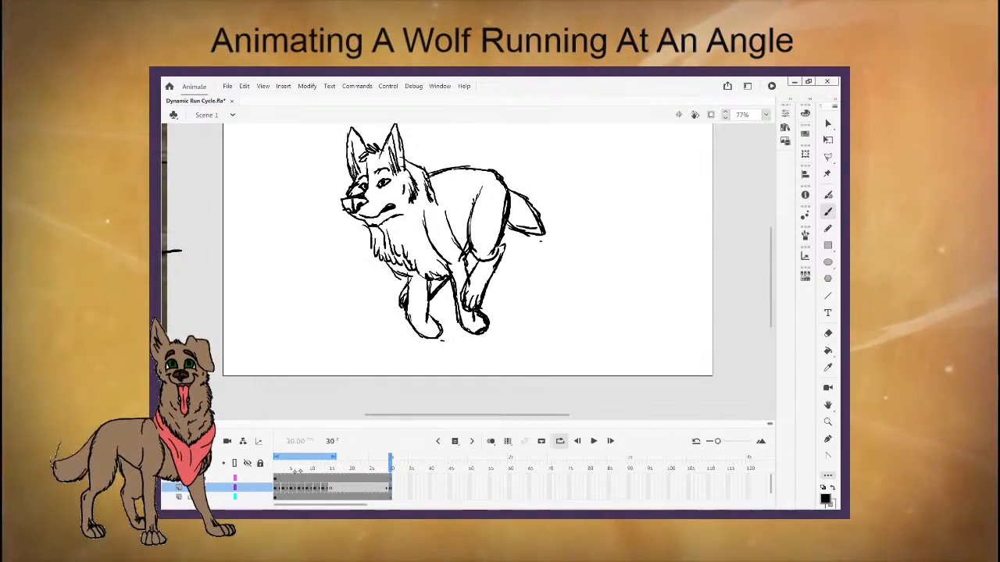
drag(326, 470, 331, 467)
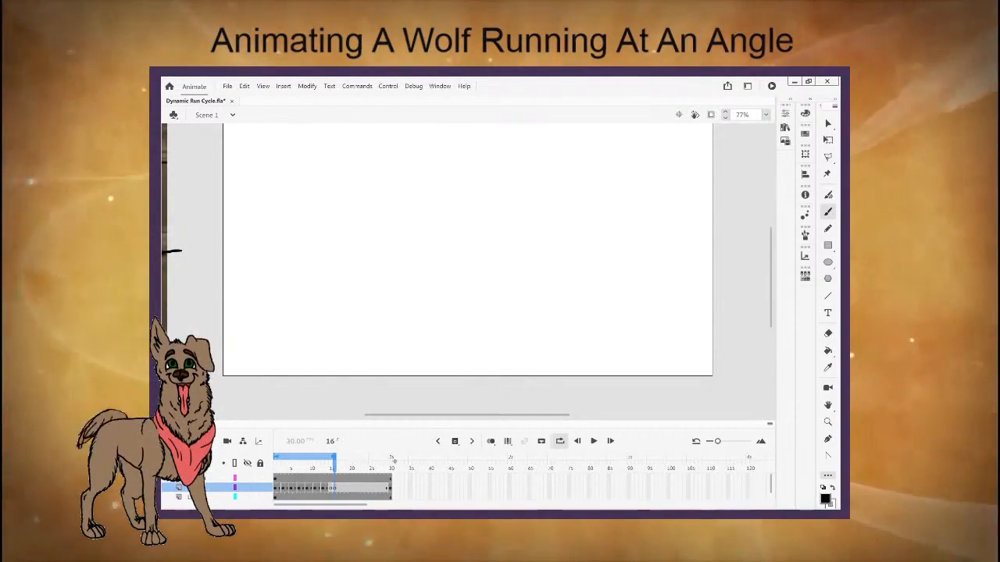
Undo the added frame 16 keyframe, turn on onion skinning and move the closing pose from frame 30 to frame 20.
click(244, 86)
click(273, 99)
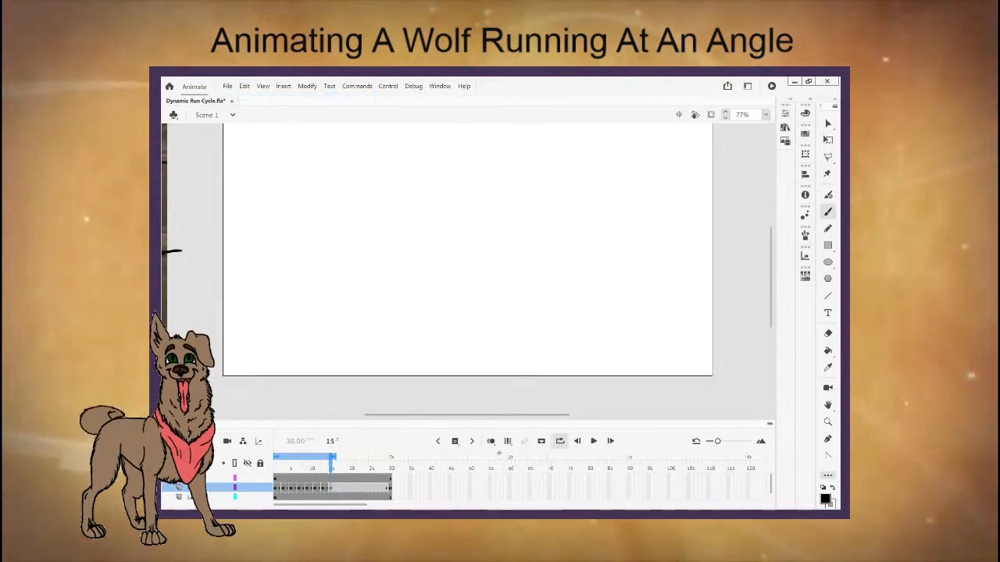
click(488, 442)
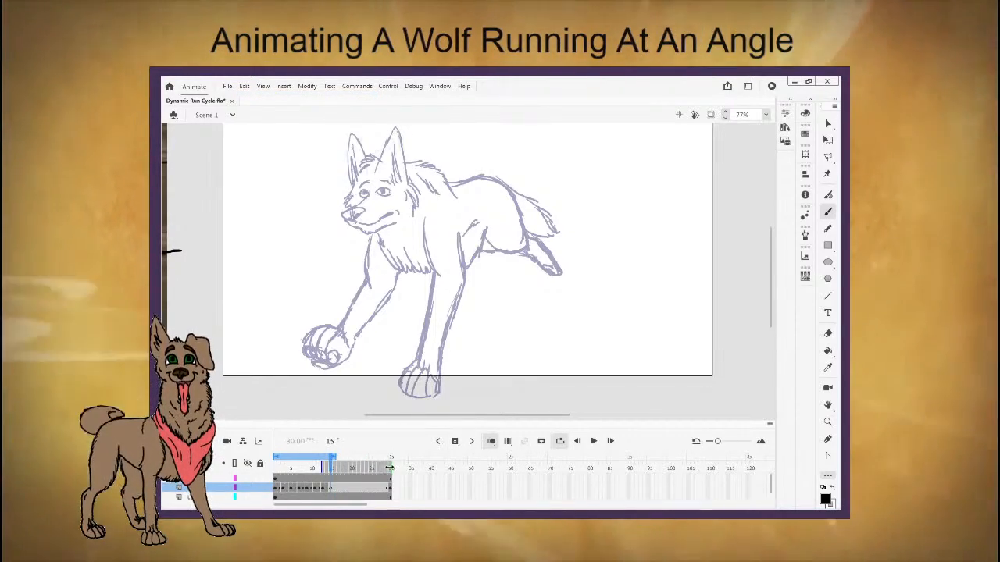
mouse_move(331, 468)
mouse_down()
mouse_move(341, 469)
mouse_move(326, 467)
mouse_up()
click(395, 490)
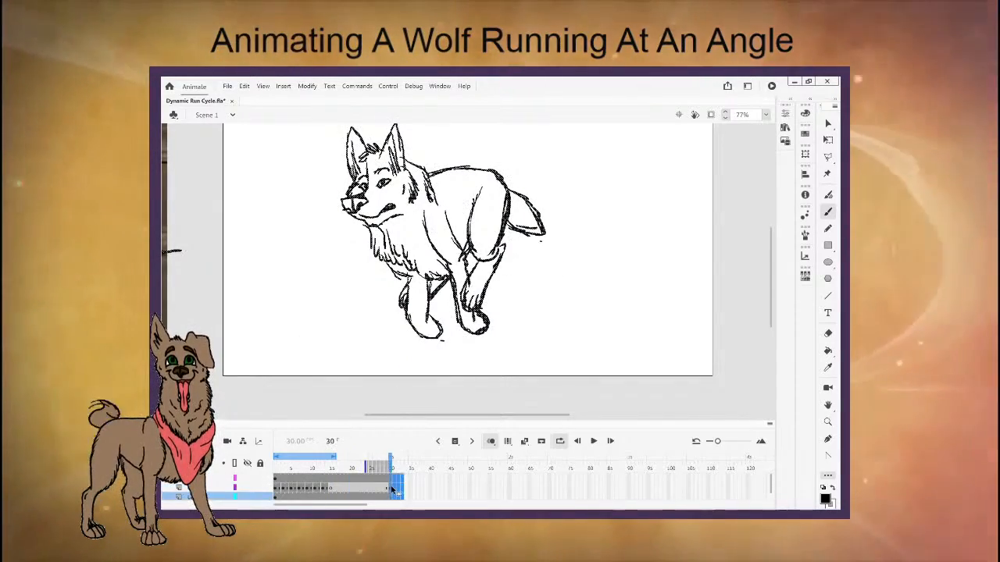
mouse_move(352, 491)
mouse_down()
mouse_move(317, 469)
mouse_move(354, 469)
mouse_up()
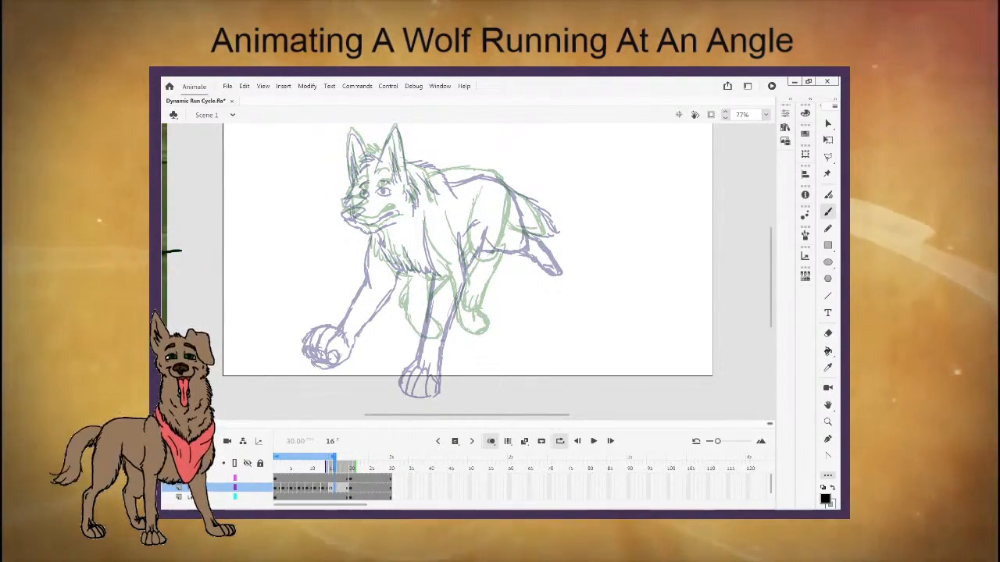
Step through the wolf keyframes from frame 7 to the blank frame 15 to check the motion.
click(297, 489)
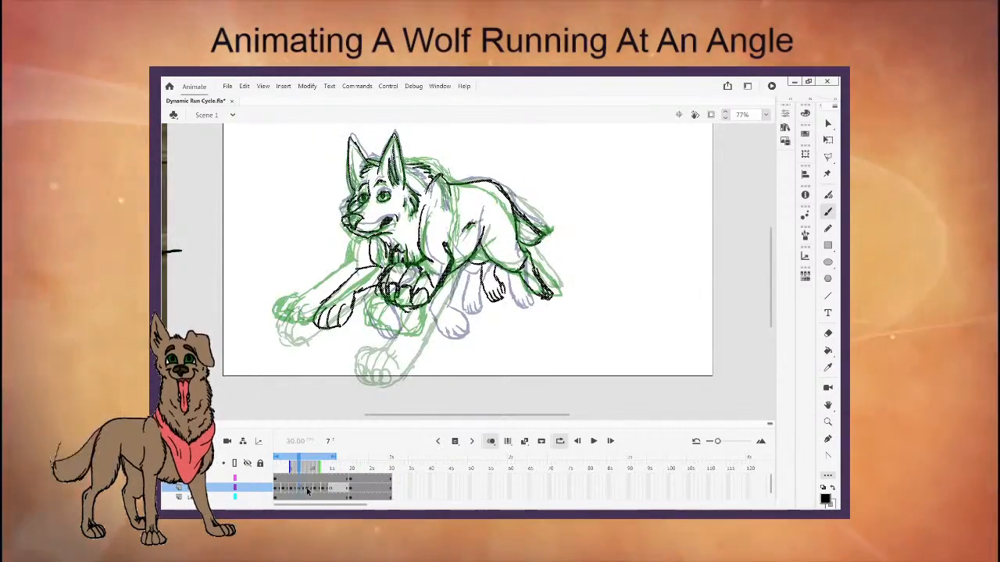
click(306, 489)
click(314, 488)
click(322, 488)
click(326, 489)
click(331, 489)
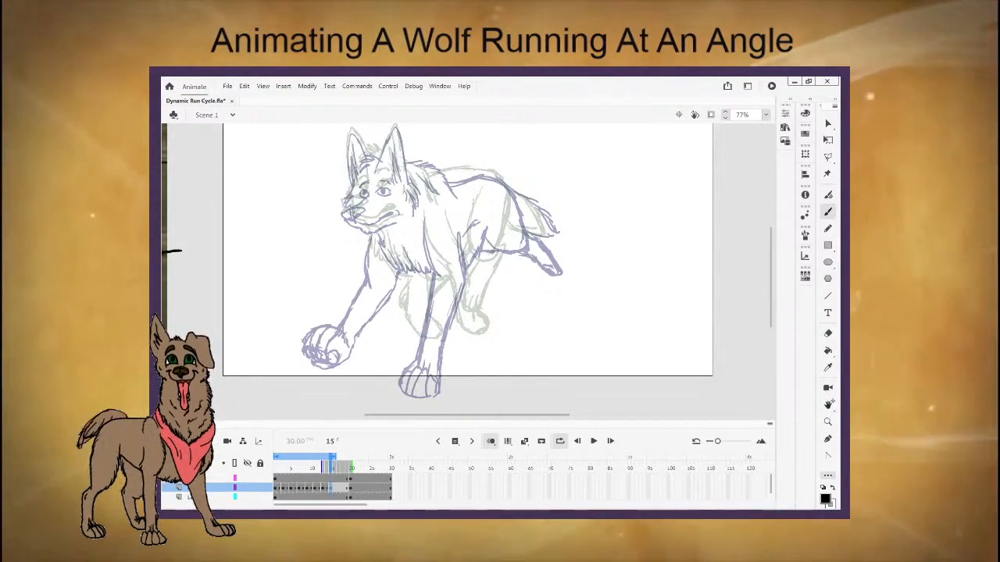
Draw the wolf's eyes and brows on frame 15, between the onion-skinned poses.
click(827, 421)
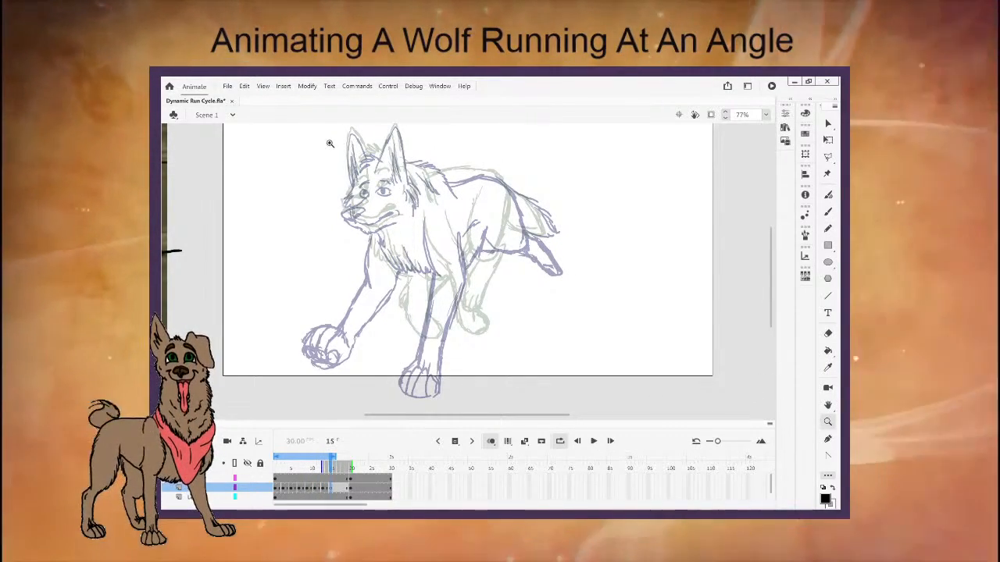
mouse_move(289, 129)
mouse_down()
mouse_move(427, 148)
mouse_move(452, 182)
mouse_up()
key(b)
mouse_move(396, 213)
mouse_down()
mouse_move(414, 207)
mouse_move(405, 211)
mouse_up()
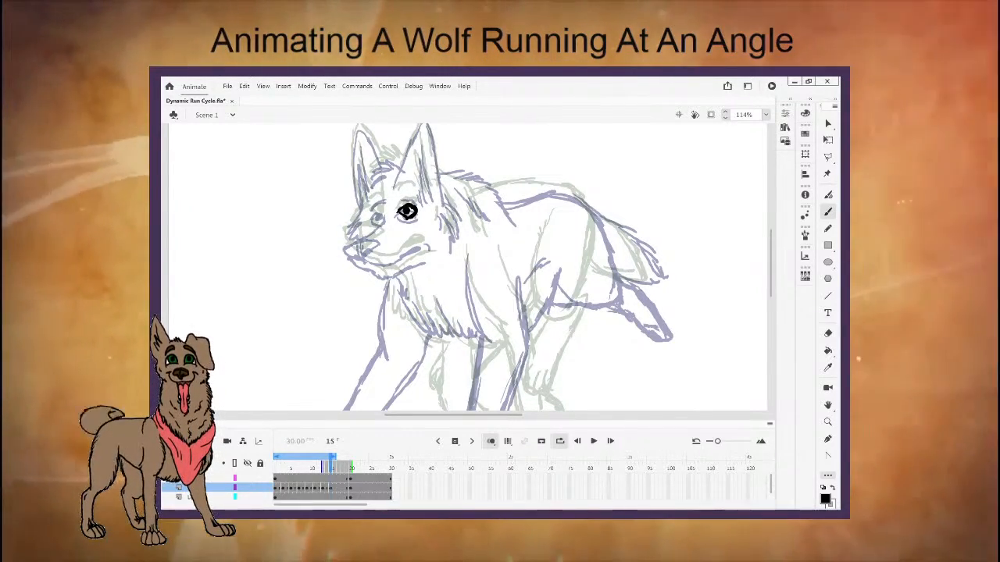
drag(372, 209, 383, 216)
drag(398, 195, 416, 193)
Draw the wolf's nose, mouth line and dark cheek fur on frame 15.
drag(349, 234, 377, 233)
mouse_move(365, 250)
mouse_down()
mouse_move(420, 242)
mouse_move(431, 257)
mouse_up()
drag(442, 194, 461, 220)
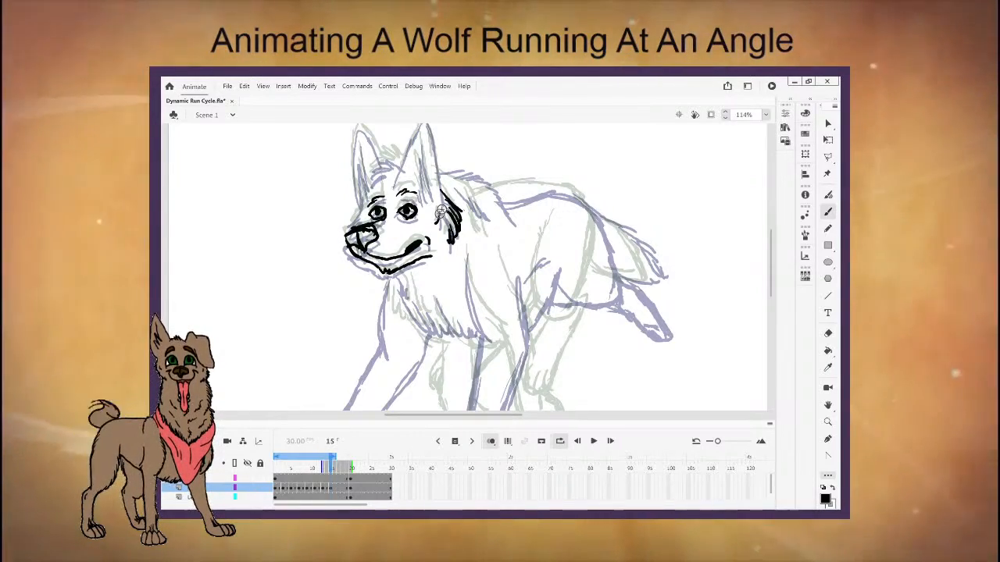
Draw the wolf's head tuft, both ears with dark inner fur, and the neck fur on frame 15.
drag(385, 154, 404, 161)
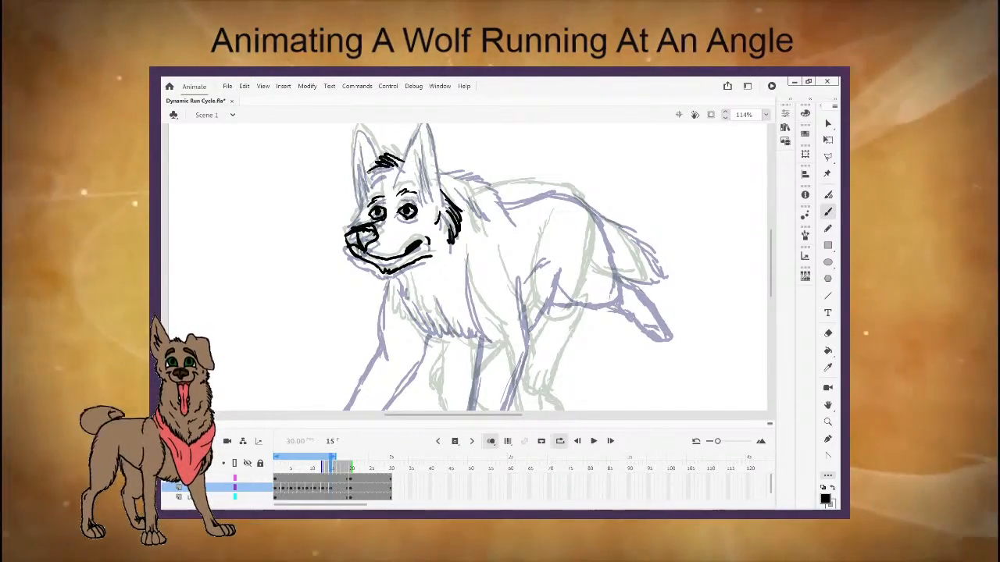
drag(770, 287, 770, 274)
mouse_move(415, 187)
mouse_down()
mouse_move(421, 175)
mouse_move(427, 243)
mouse_up()
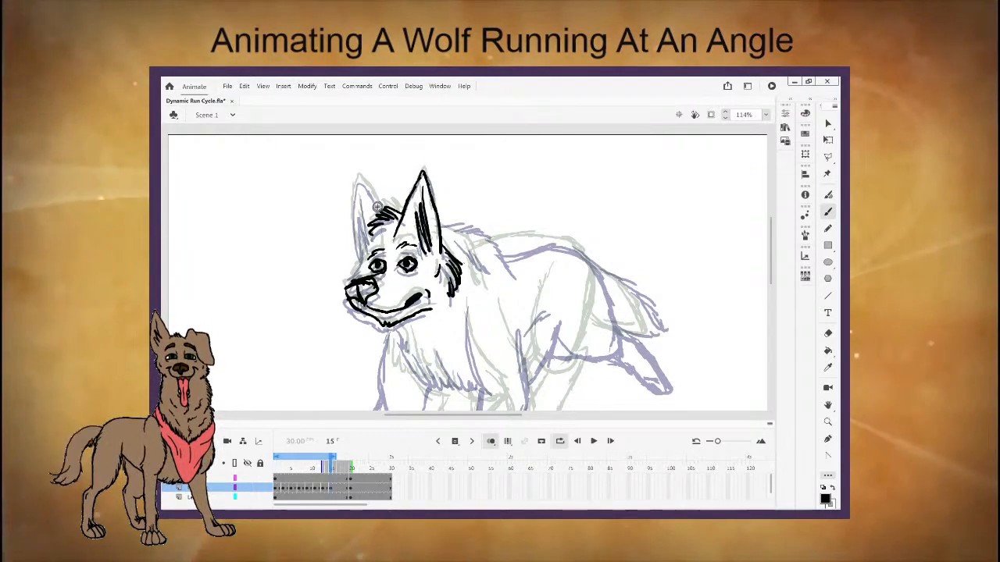
drag(360, 182, 361, 258)
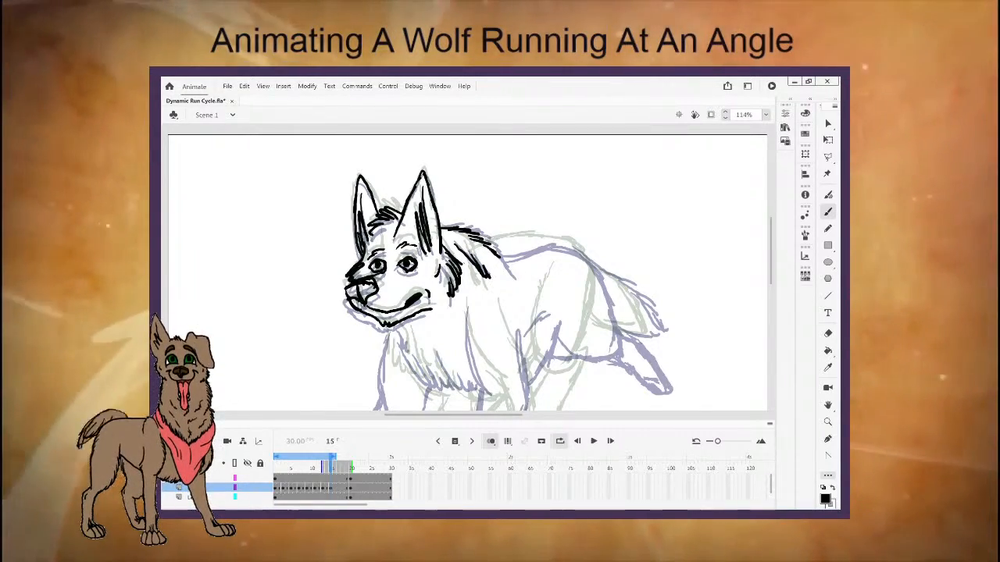
Draw the wolf's back line, the hind leg with its paw, and the tail on frame 15.
mouse_move(492, 253)
mouse_down()
mouse_move(549, 242)
mouse_move(588, 254)
mouse_move(615, 298)
mouse_up()
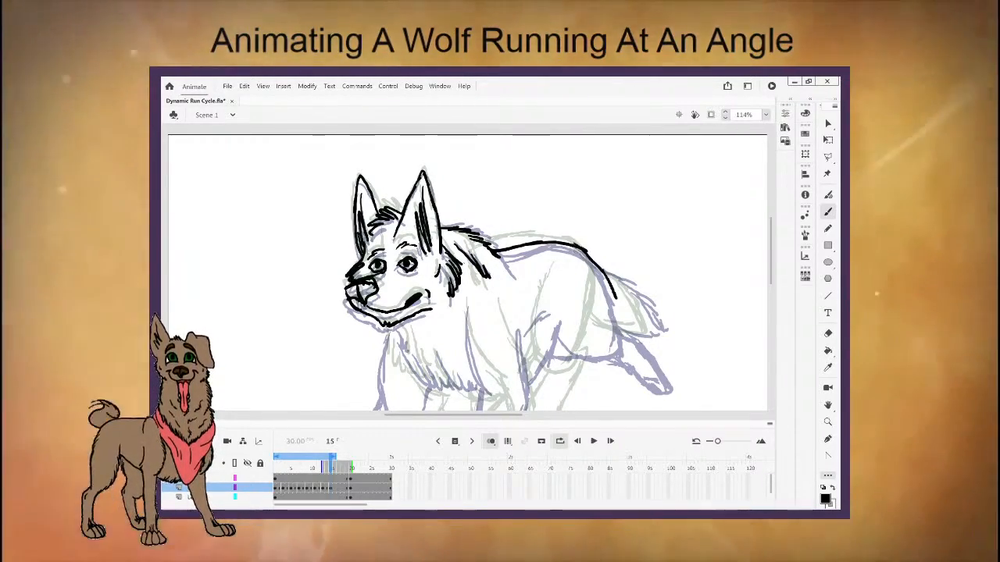
scroll(576, 217, down, 3)
drag(599, 181, 595, 275)
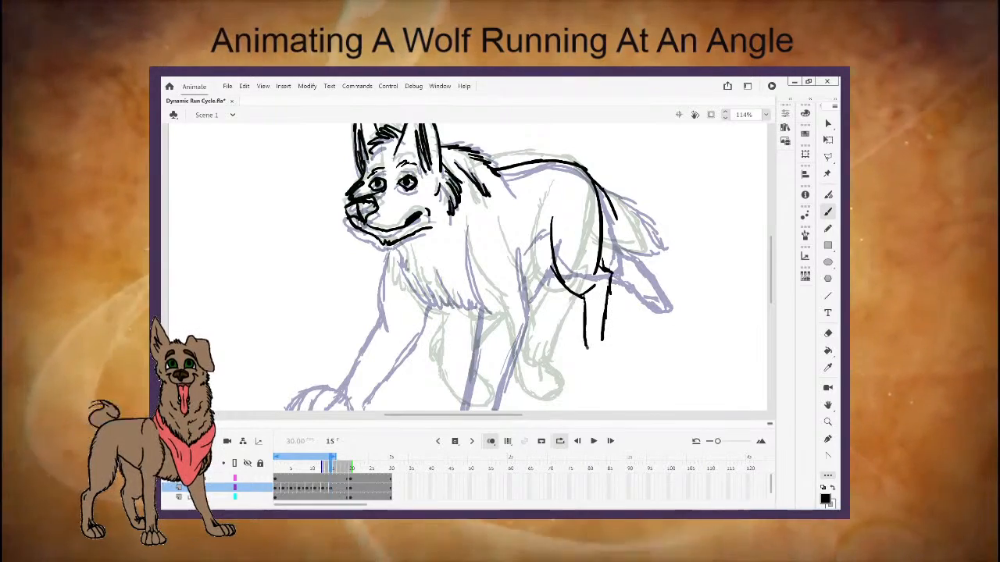
mouse_move(583, 297)
mouse_down()
mouse_move(598, 356)
mouse_move(606, 328)
mouse_up()
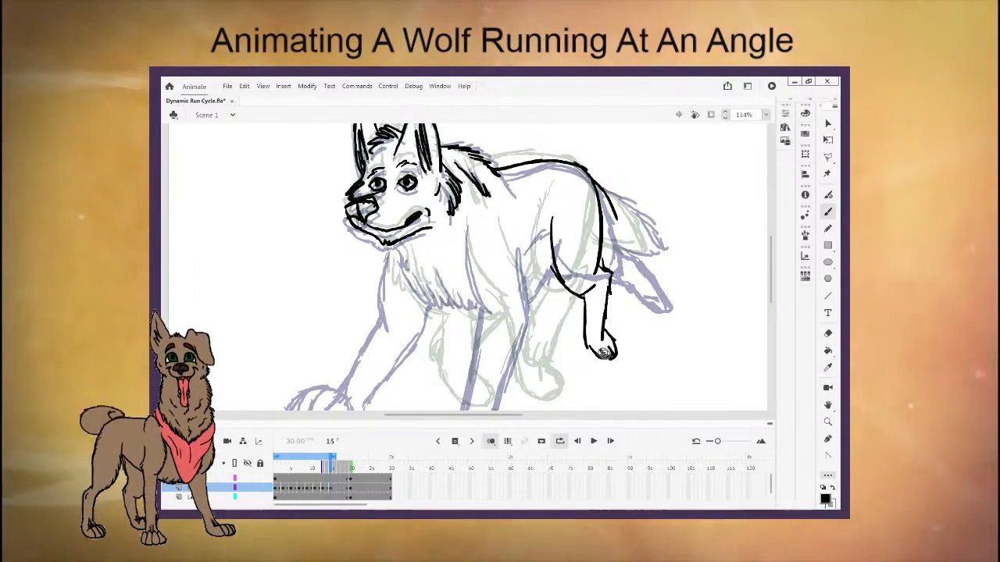
drag(610, 198, 655, 255)
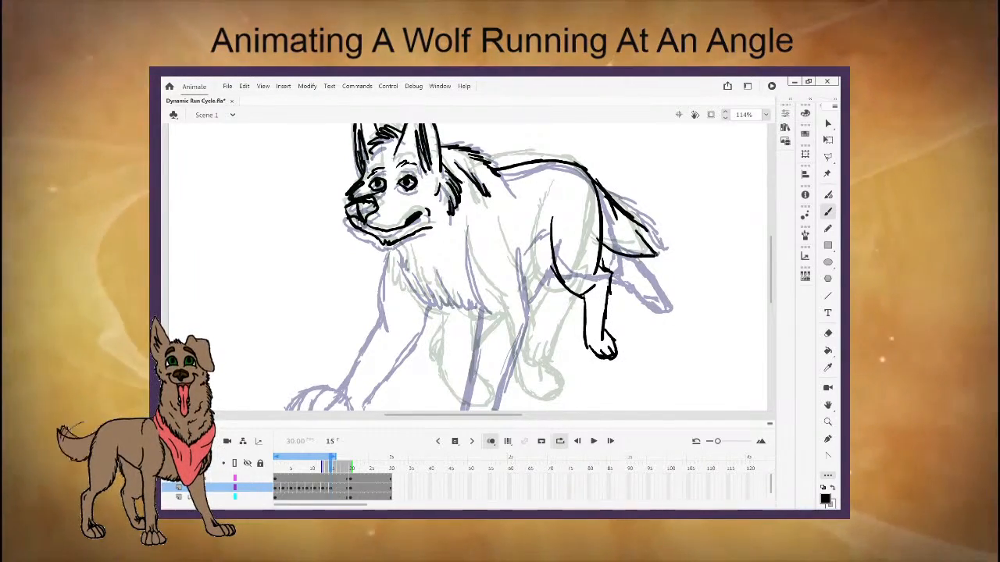
Draw the belly and shoulder lines and the near foreleg with its toed paw on frame 15.
scroll(754, 281, down, 3)
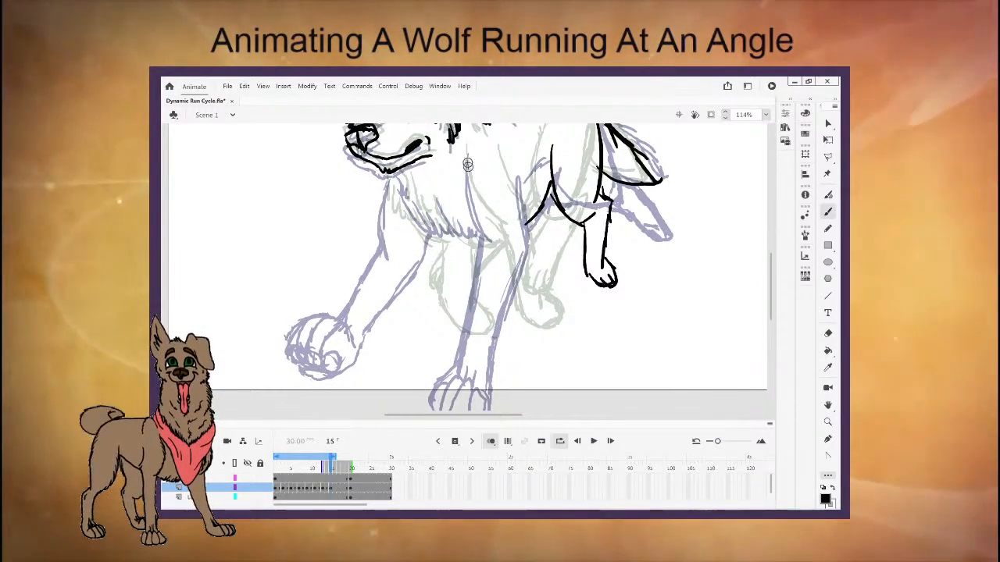
mouse_move(464, 149)
mouse_down()
mouse_move(513, 360)
mouse_move(535, 382)
mouse_move(513, 384)
mouse_up()
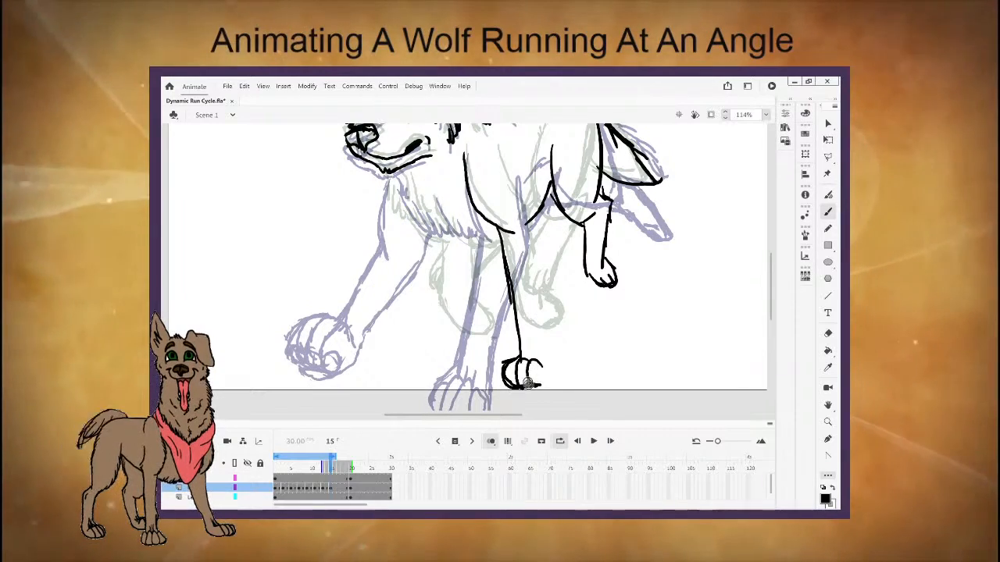
drag(542, 341, 539, 387)
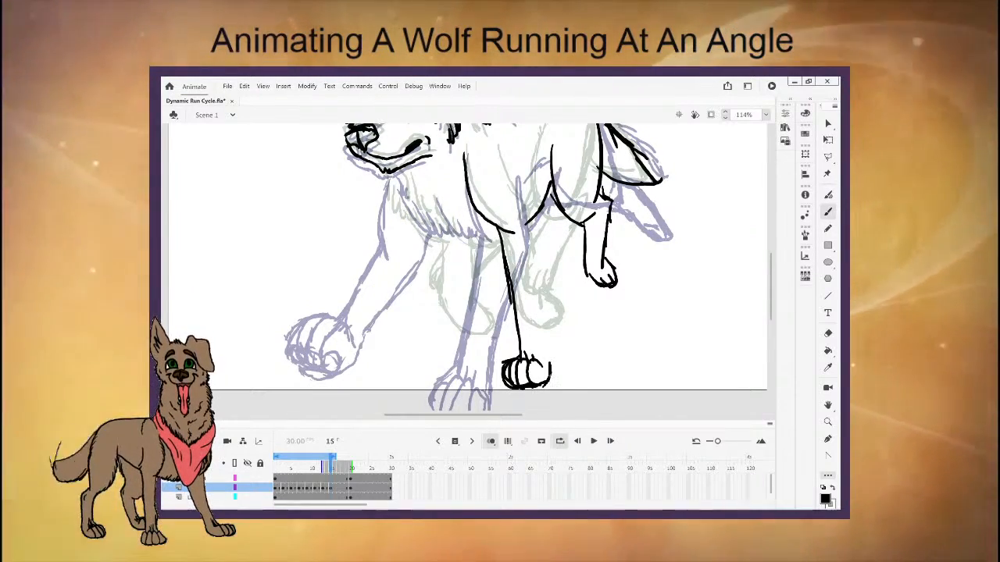
drag(543, 348, 539, 218)
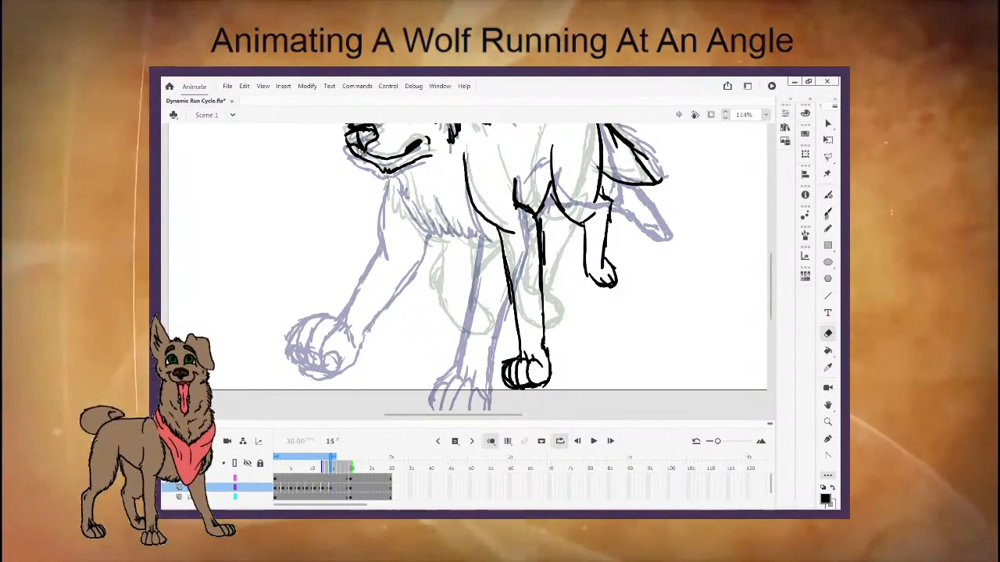
key(b)
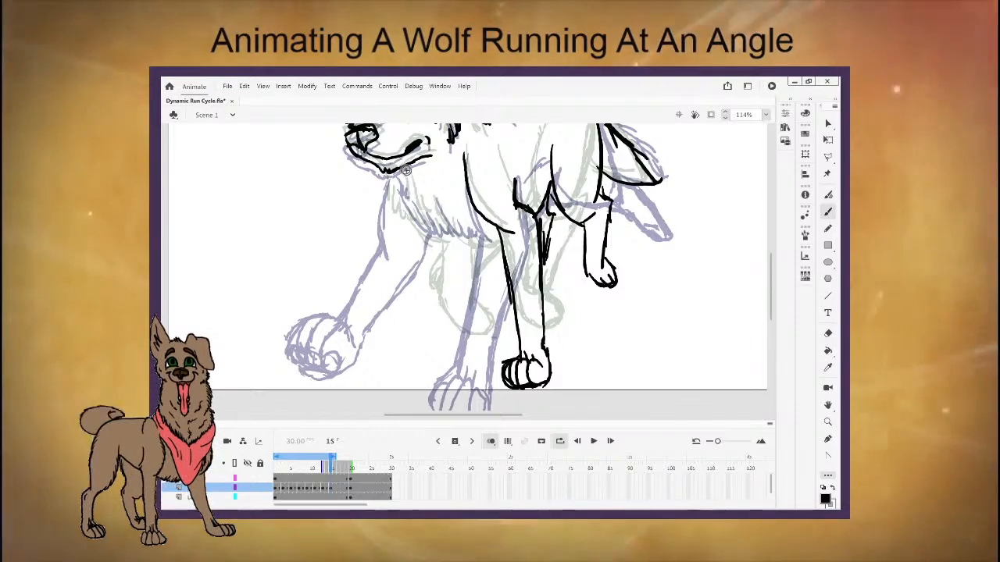
Draw the chest fur and the far foreleg with its paw on frame 15, erasing and redrawing the leg's back edge.
drag(393, 171, 417, 228)
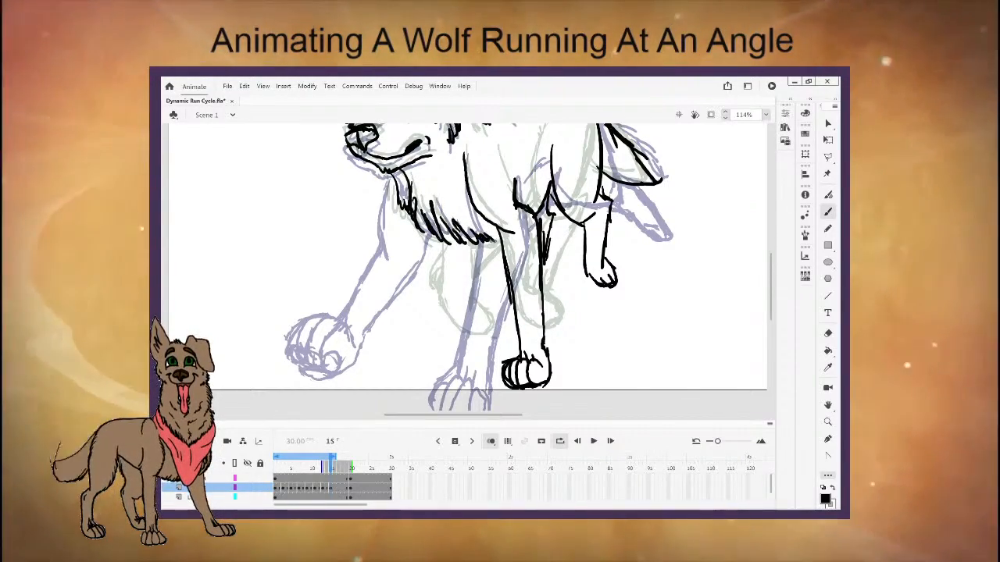
mouse_move(389, 174)
mouse_down()
mouse_move(408, 238)
mouse_move(380, 341)
mouse_move(357, 353)
mouse_move(360, 390)
mouse_up()
mouse_move(372, 395)
mouse_down()
mouse_move(398, 386)
mouse_move(434, 302)
mouse_up()
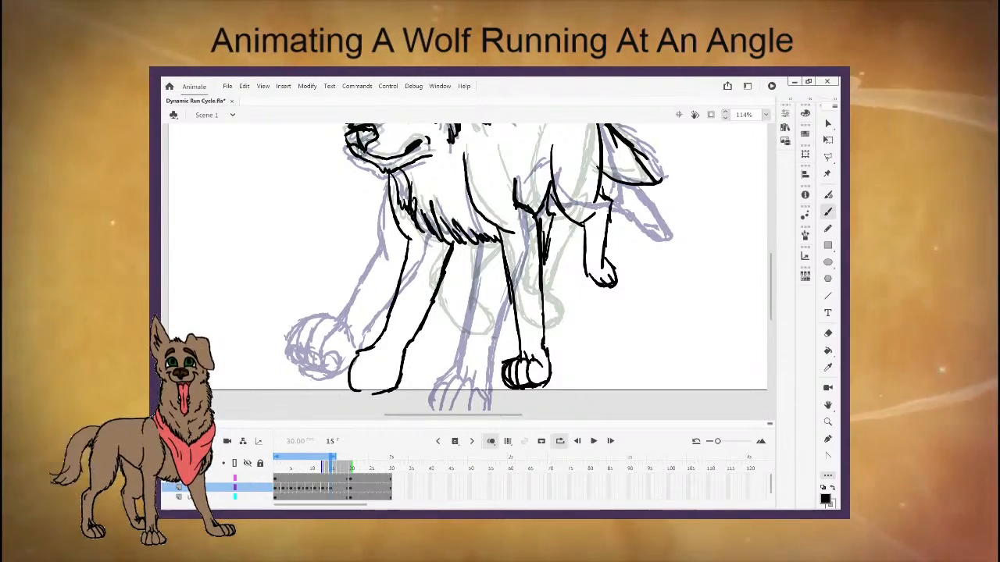
mouse_move(384, 361)
mouse_down()
mouse_move(367, 367)
mouse_move(364, 394)
mouse_move(395, 365)
mouse_move(389, 356)
mouse_up()
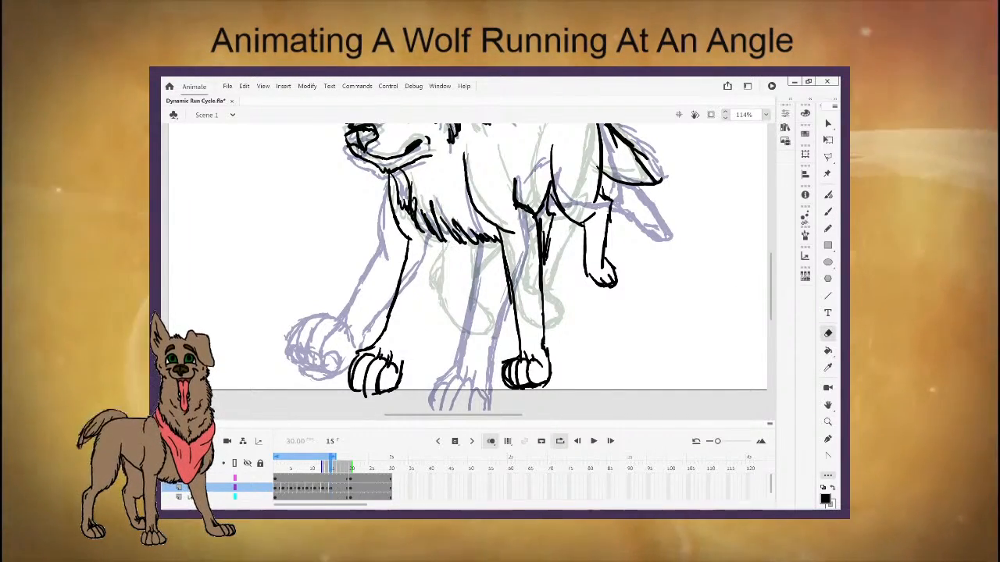
click(828, 211)
drag(401, 364, 447, 249)
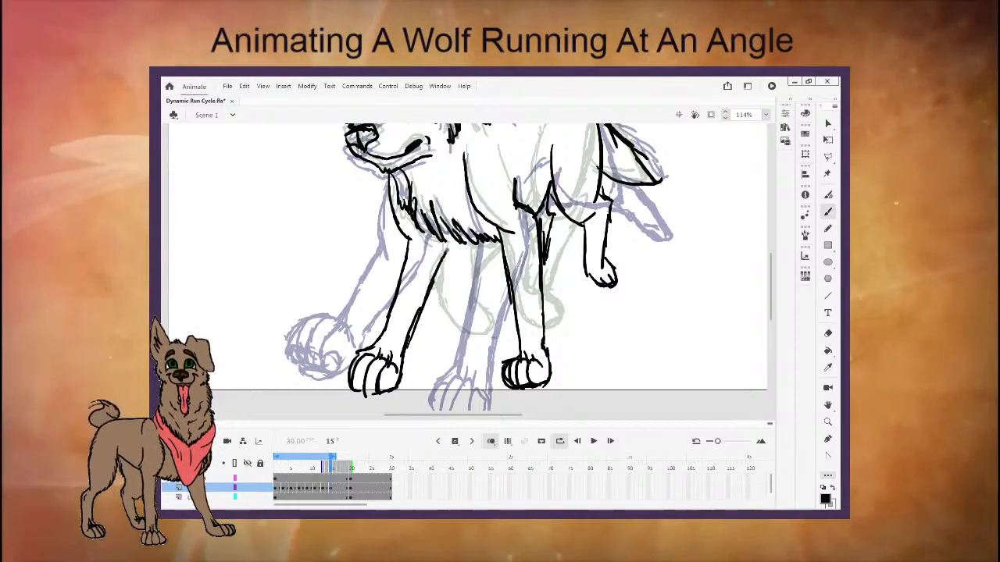
drag(409, 337, 451, 242)
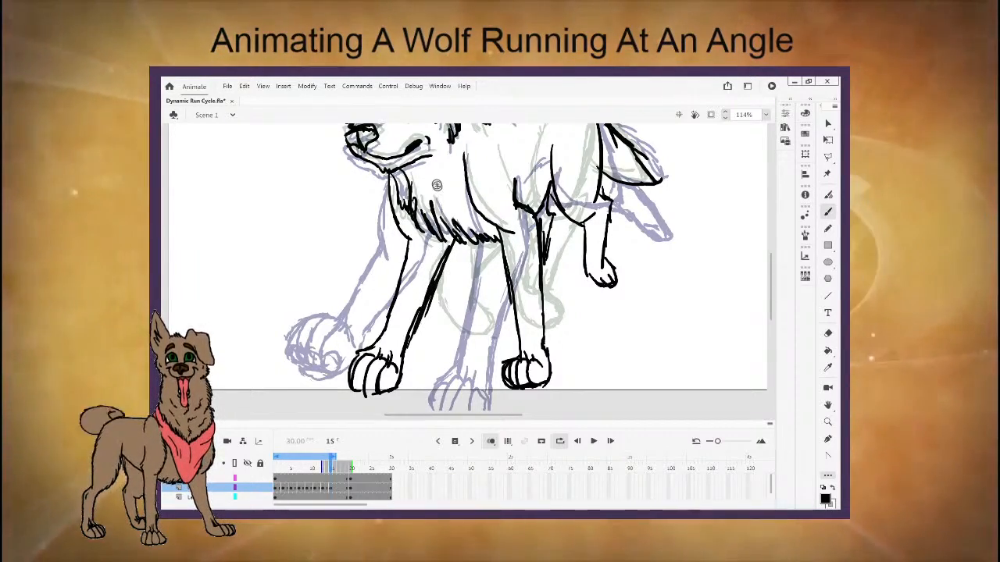
Turn off onion skinning and play the run cycle from frame 1 with the whole stage in view.
click(765, 116)
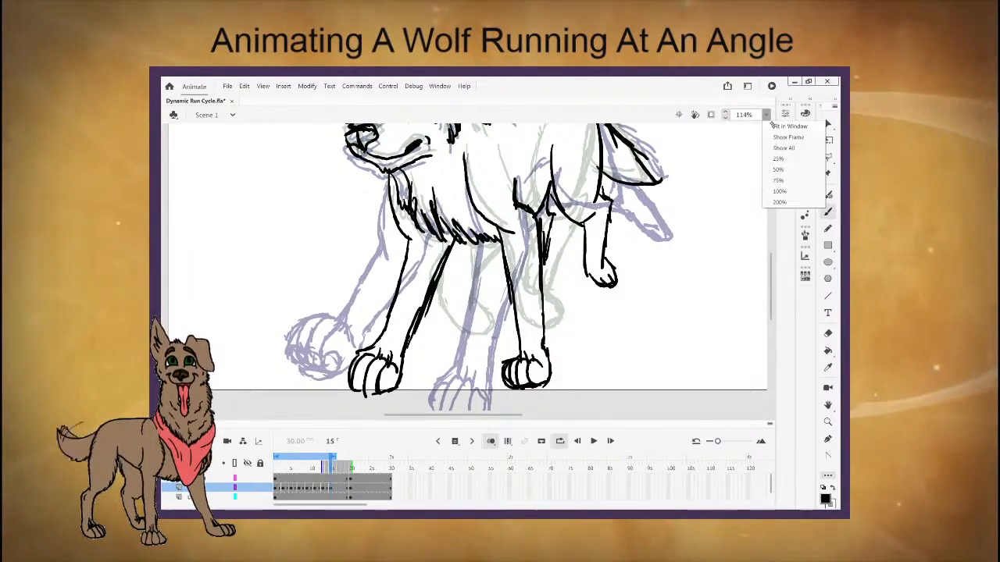
click(785, 126)
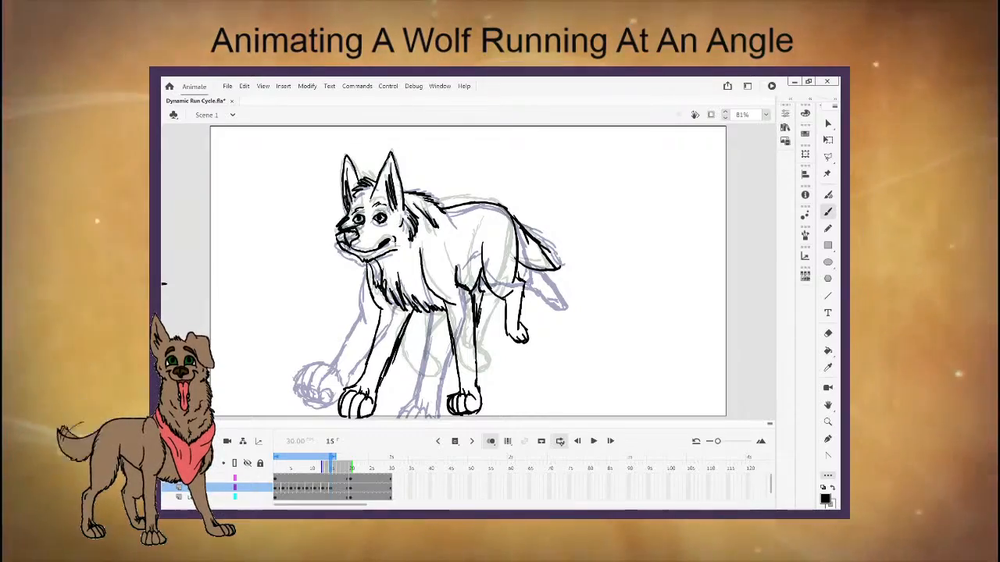
click(295, 465)
drag(295, 466, 275, 465)
click(492, 441)
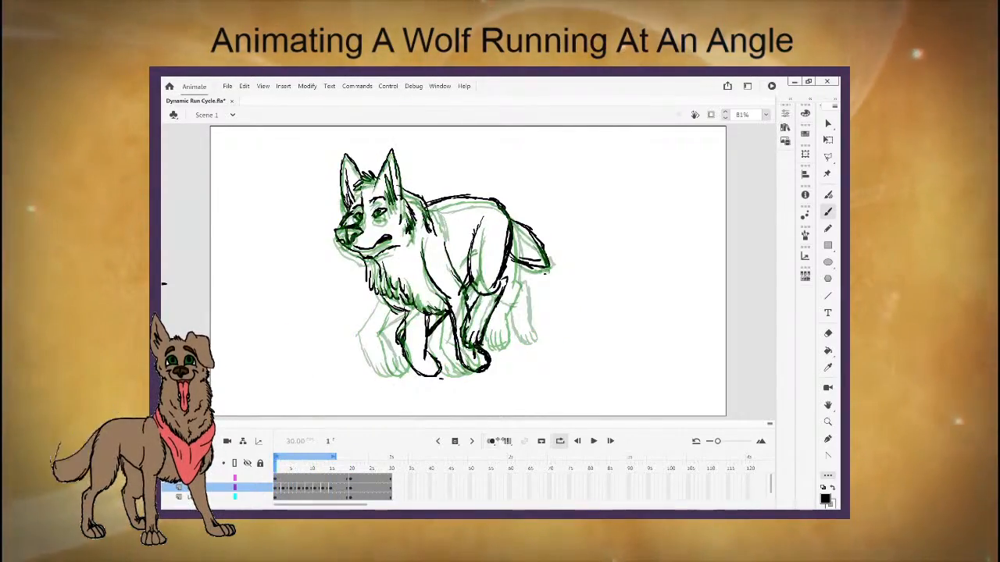
click(591, 441)
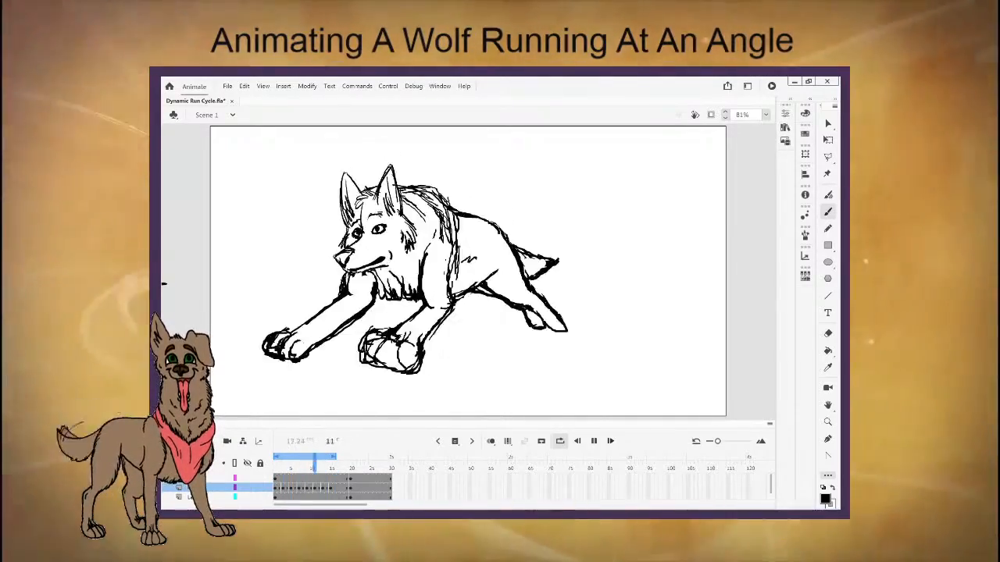
Stop at frame 3, erase the wolf's lower hind leg and redraw it longer, with the paw reaching closer to the ground.
click(284, 467)
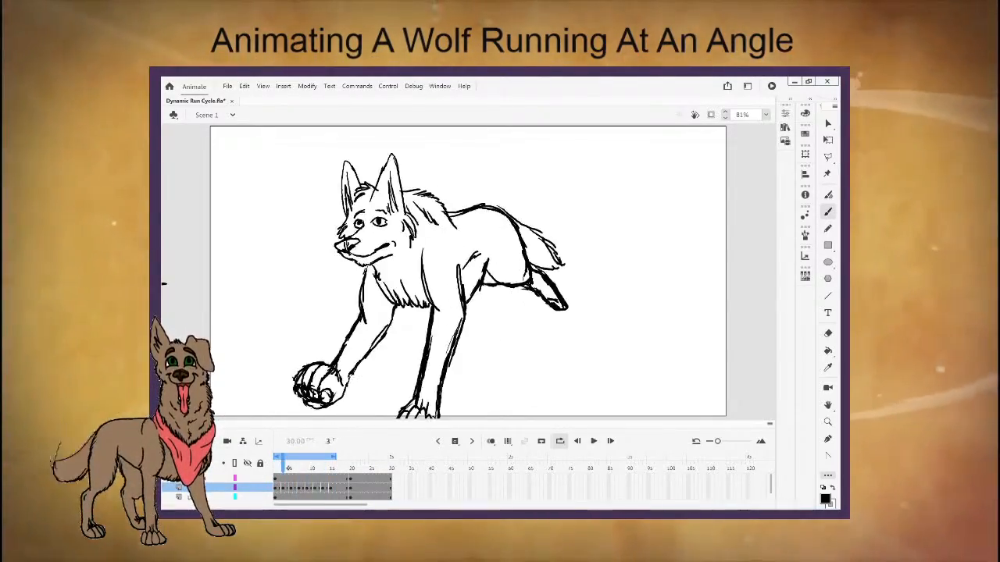
mouse_move(269, 473)
mouse_down()
mouse_move(315, 469)
mouse_move(284, 473)
mouse_move(312, 472)
mouse_move(284, 483)
mouse_up()
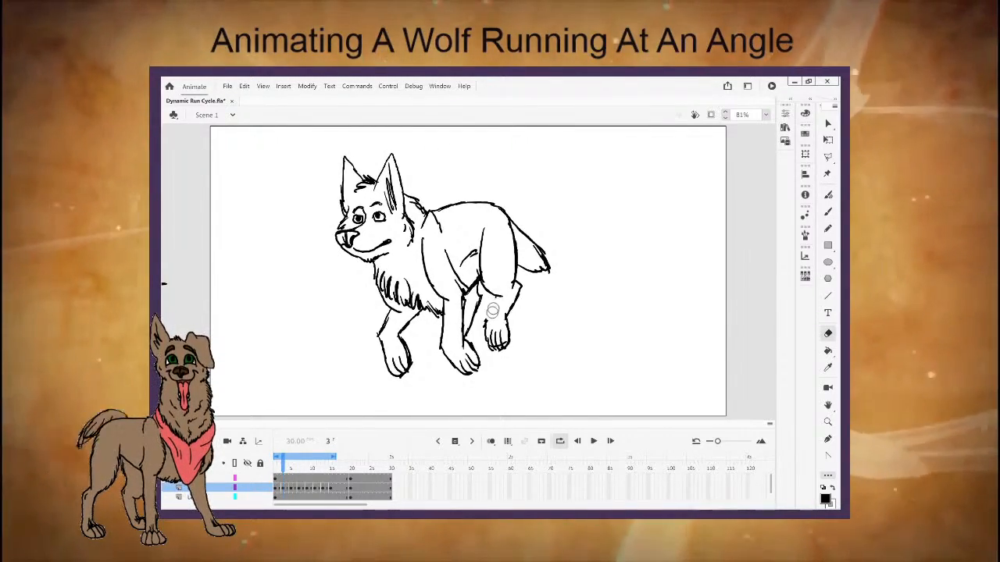
mouse_move(497, 346)
mouse_down()
mouse_move(508, 322)
mouse_move(494, 342)
mouse_move(515, 297)
mouse_up()
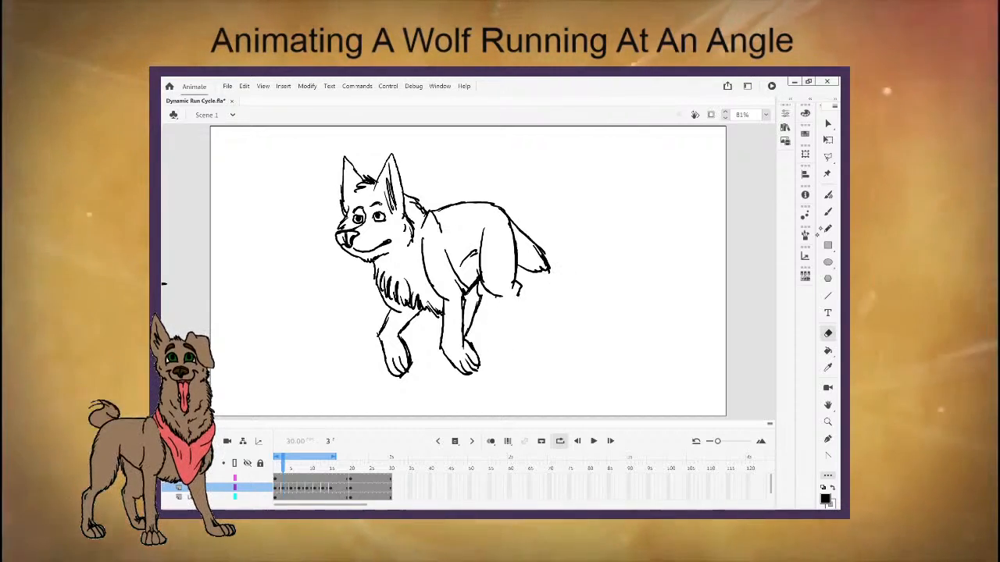
drag(491, 343, 483, 357)
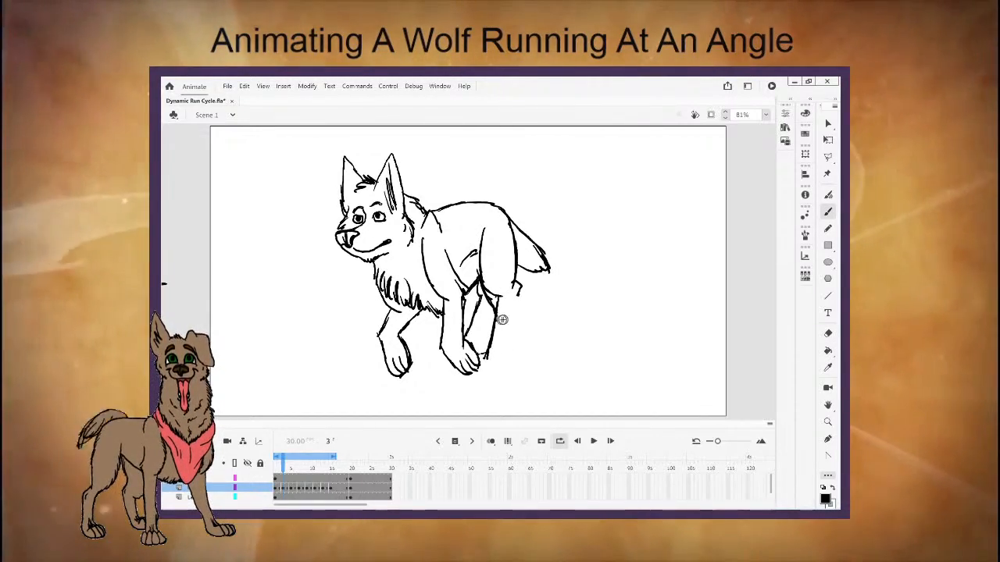
drag(517, 294, 504, 373)
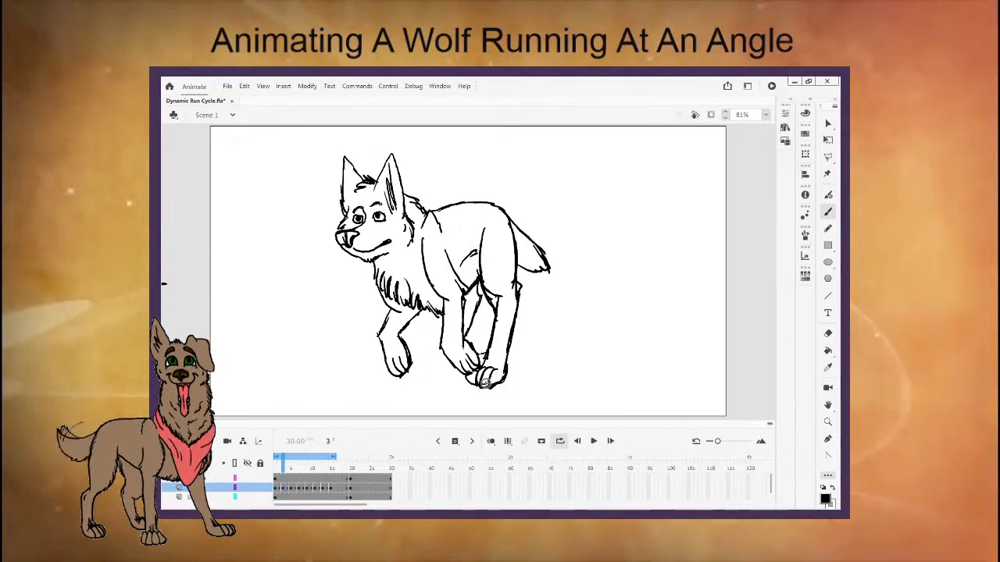
Erase the hind leg's hock on frame 3 and redraw the thigh and lower leg outline with the hock placed lower.
key(e)
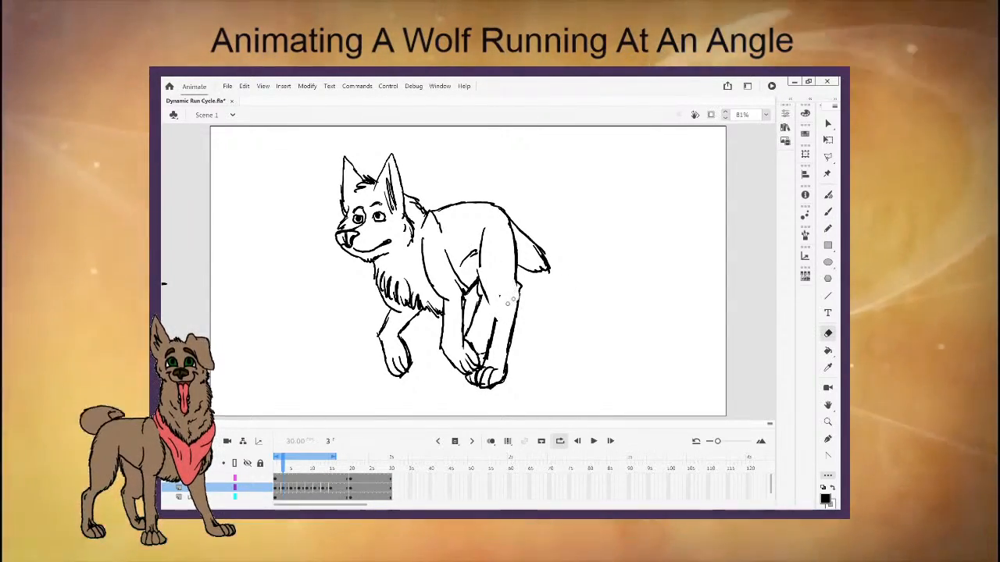
drag(515, 309, 510, 350)
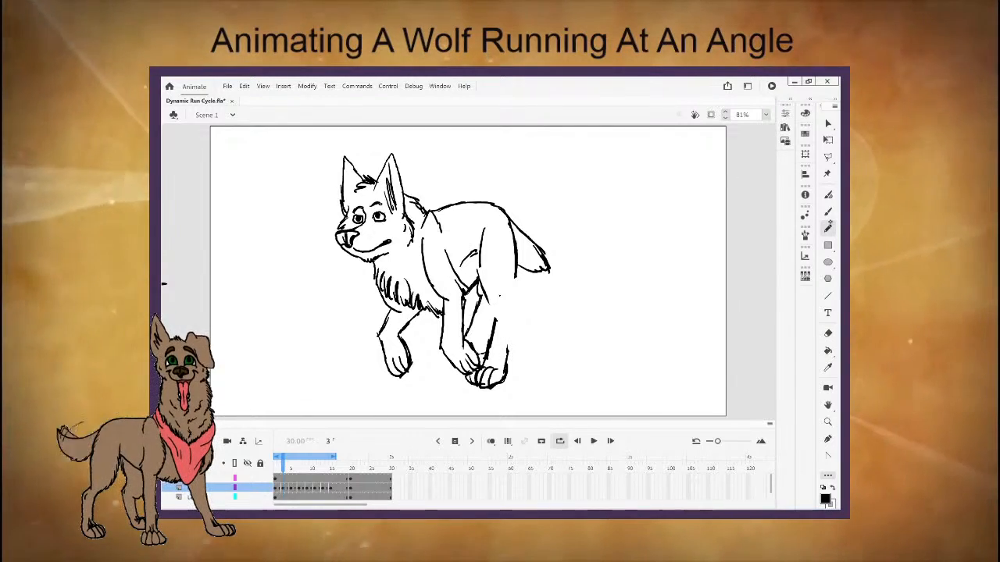
drag(481, 289, 495, 319)
drag(506, 363, 512, 318)
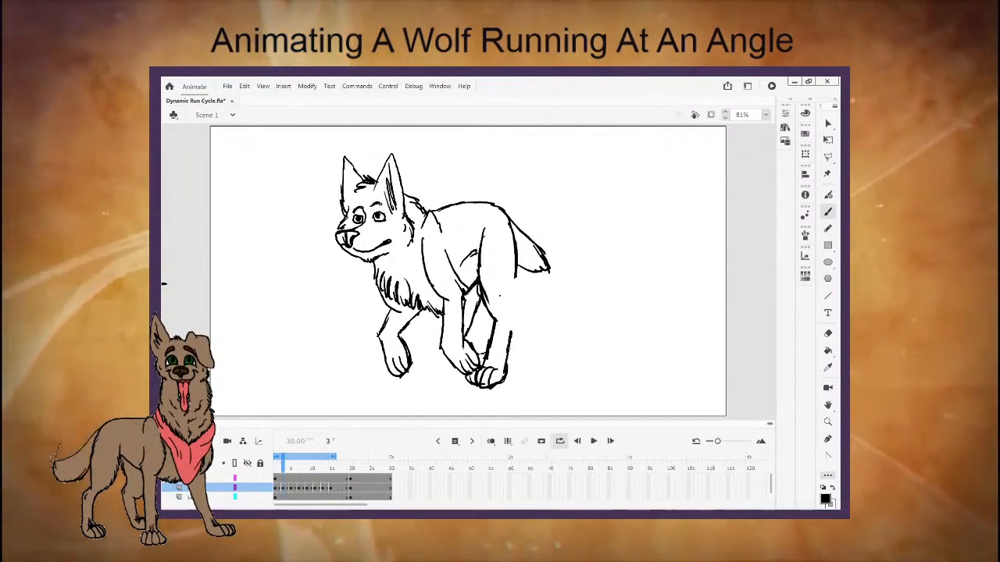
drag(515, 277, 511, 316)
drag(517, 254, 515, 278)
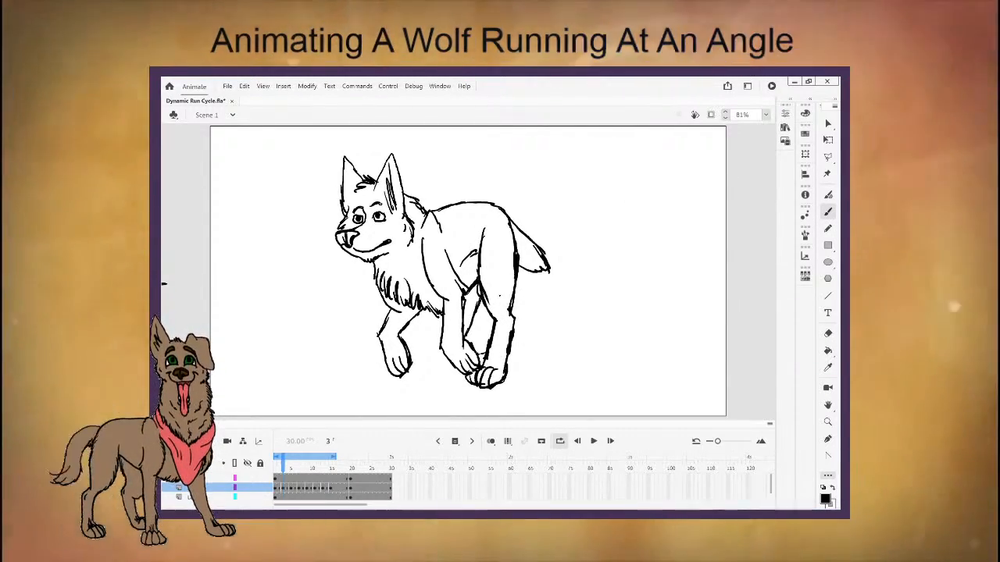
Redraw the wolf's back line slightly lower on frame 3 and erase the old back and upper thigh lines.
drag(432, 212, 460, 208)
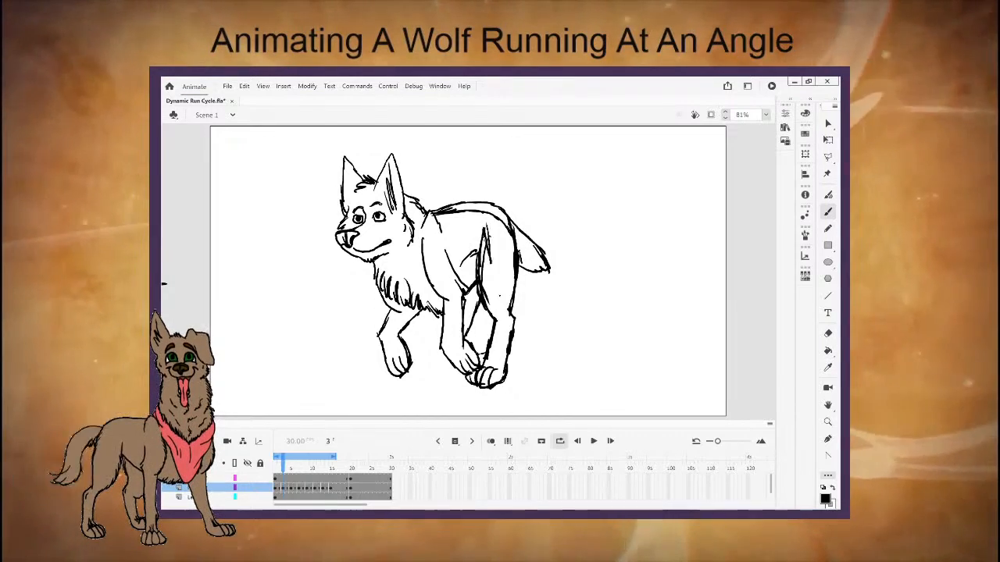
key(e)
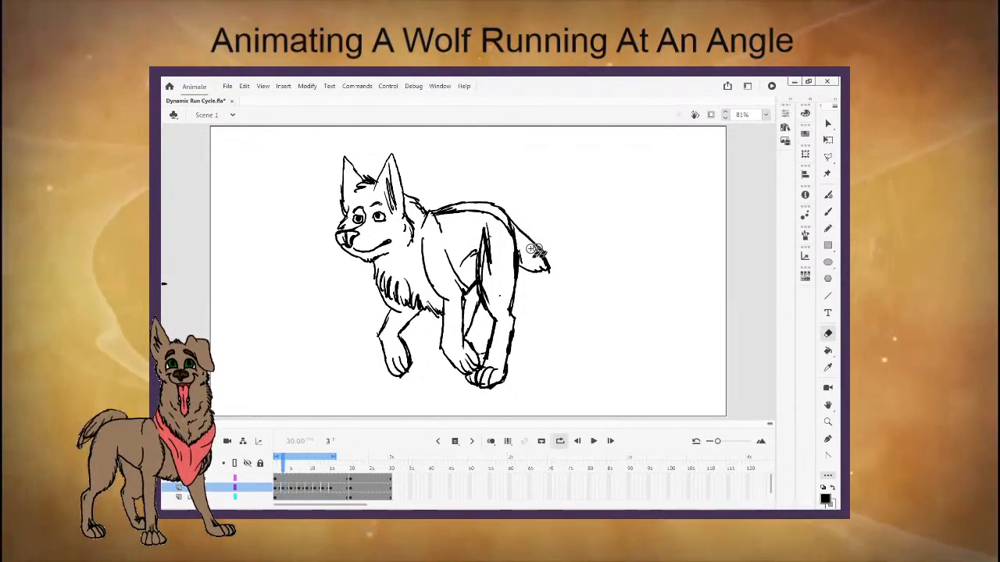
mouse_move(488, 268)
mouse_down()
mouse_move(488, 220)
mouse_move(446, 201)
mouse_move(514, 220)
mouse_move(542, 252)
mouse_up()
click(827, 212)
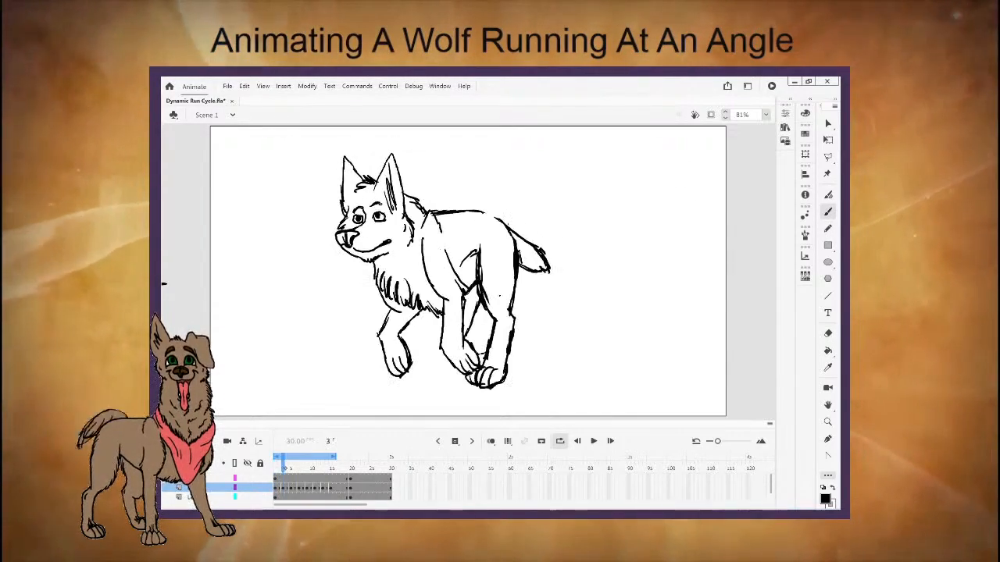
Compare against frame 1, erase the near hind leg on frame 3 and redraw it with the paw reaching further forward beneath the body.
click(277, 467)
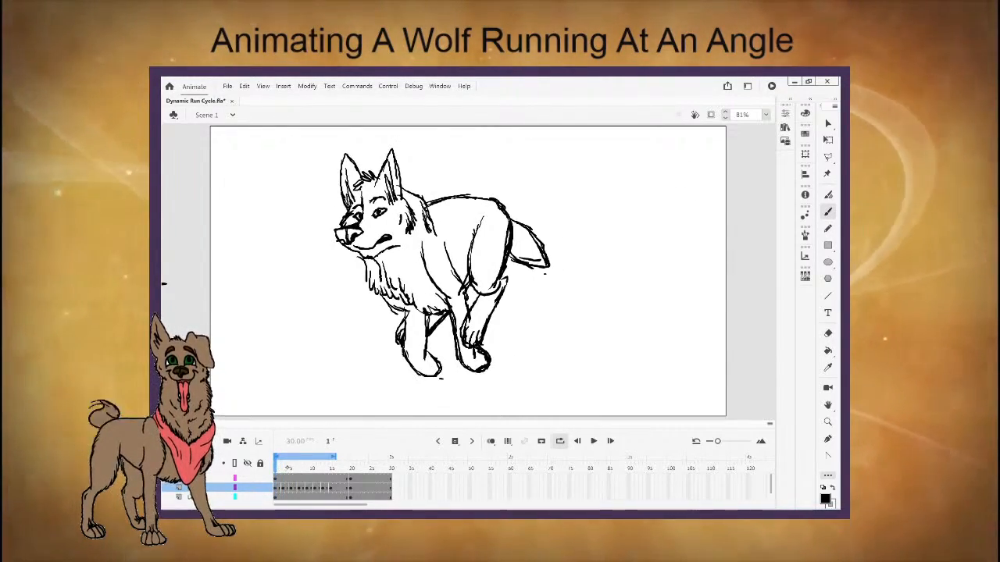
click(284, 466)
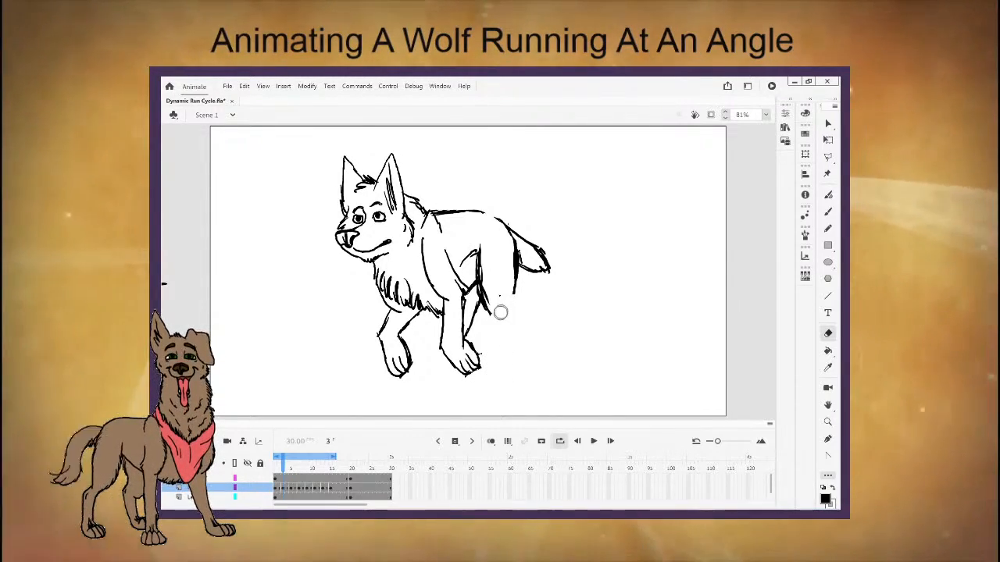
key(b)
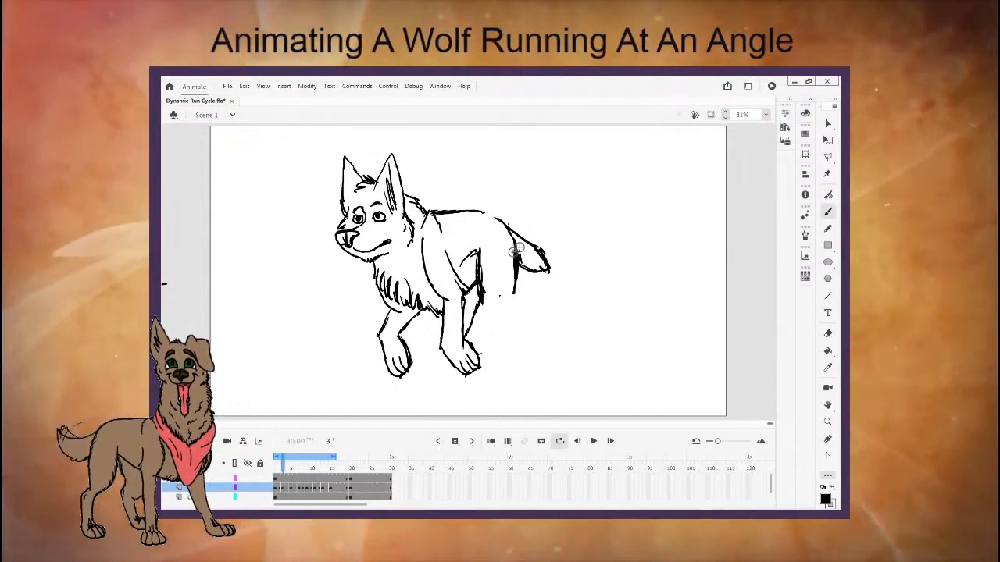
drag(477, 293, 484, 325)
drag(511, 232, 497, 325)
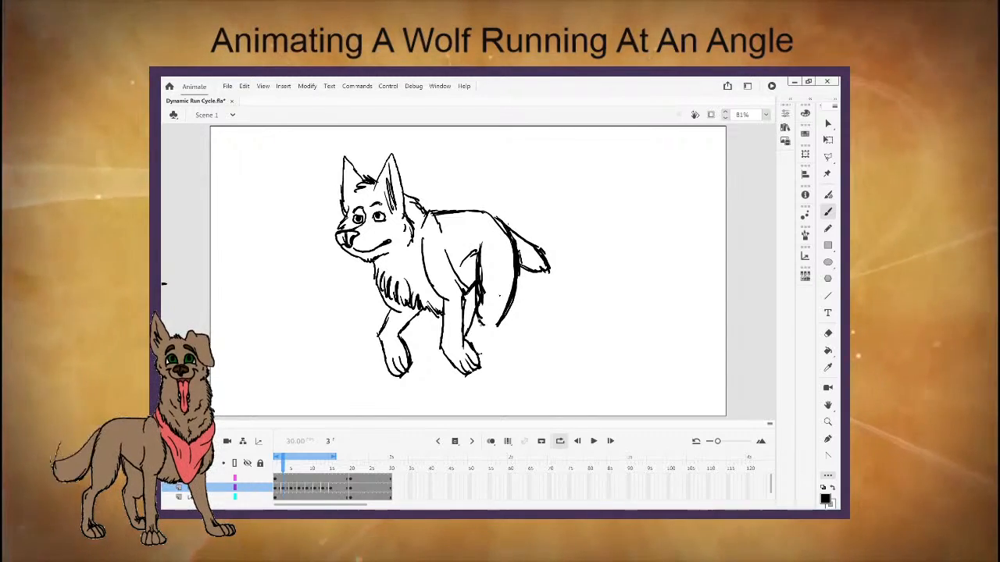
drag(479, 254, 477, 282)
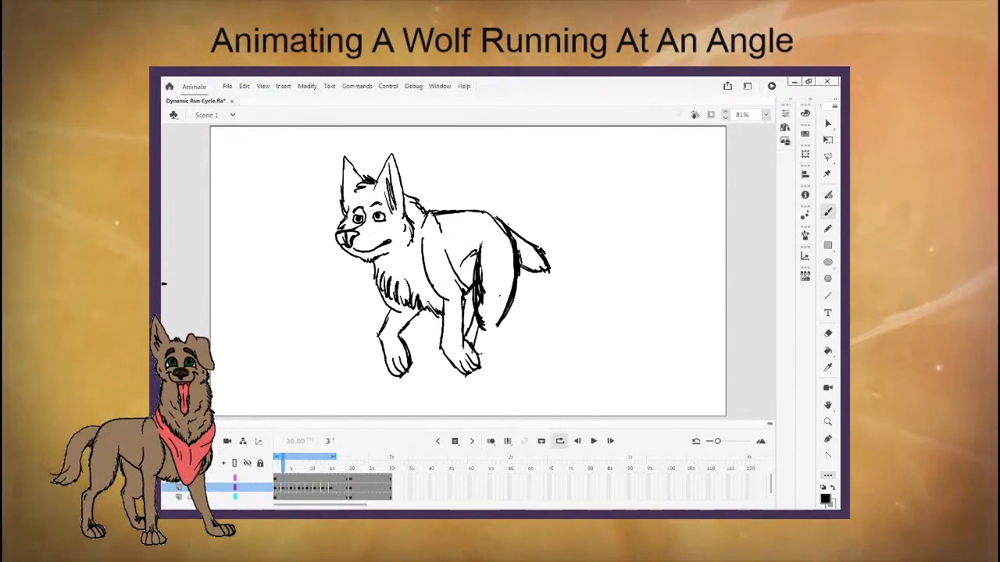
mouse_move(487, 365)
mouse_down()
mouse_move(450, 380)
mouse_move(453, 401)
mouse_move(472, 397)
mouse_move(445, 395)
mouse_move(472, 400)
mouse_move(448, 397)
mouse_up()
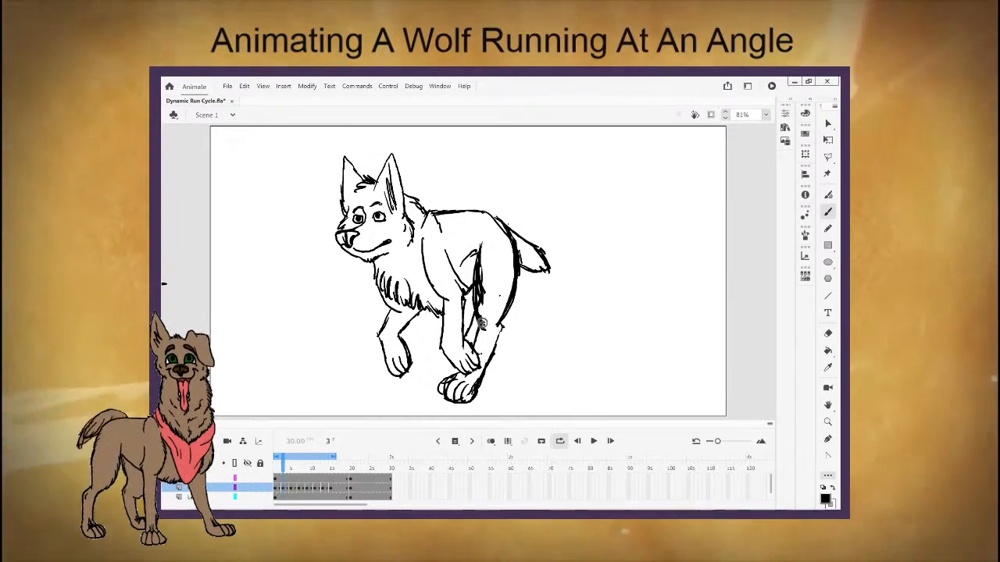
Clean up the thick thigh lines on frame 3 and redraw the leg joint and the underside of the tail.
key(e)
drag(477, 262, 490, 281)
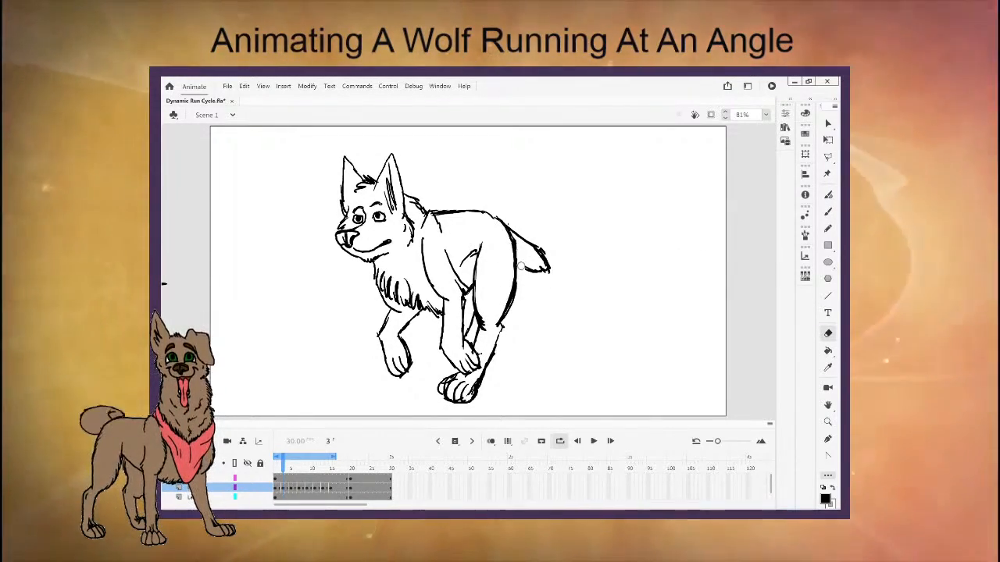
drag(504, 316, 491, 332)
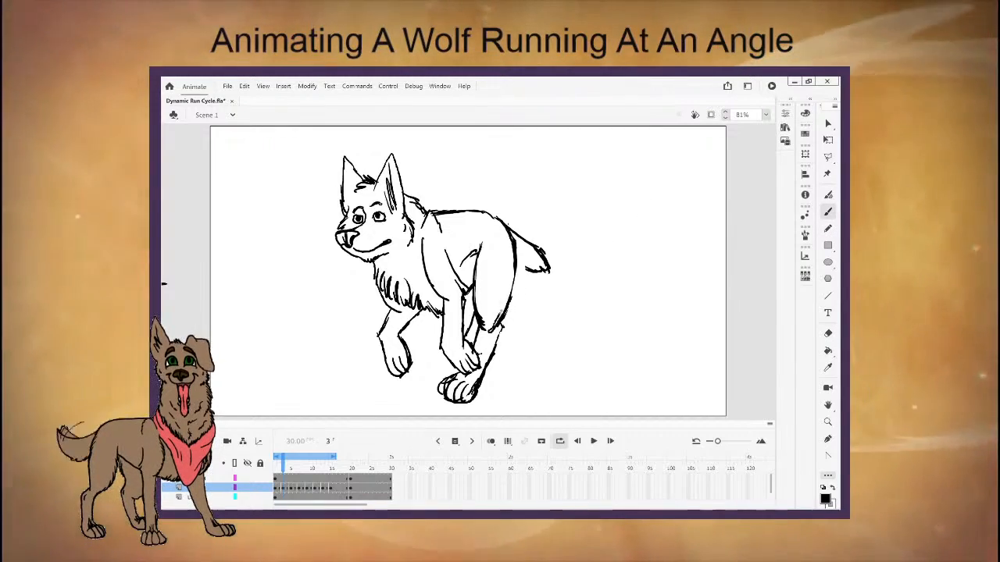
drag(516, 264, 528, 269)
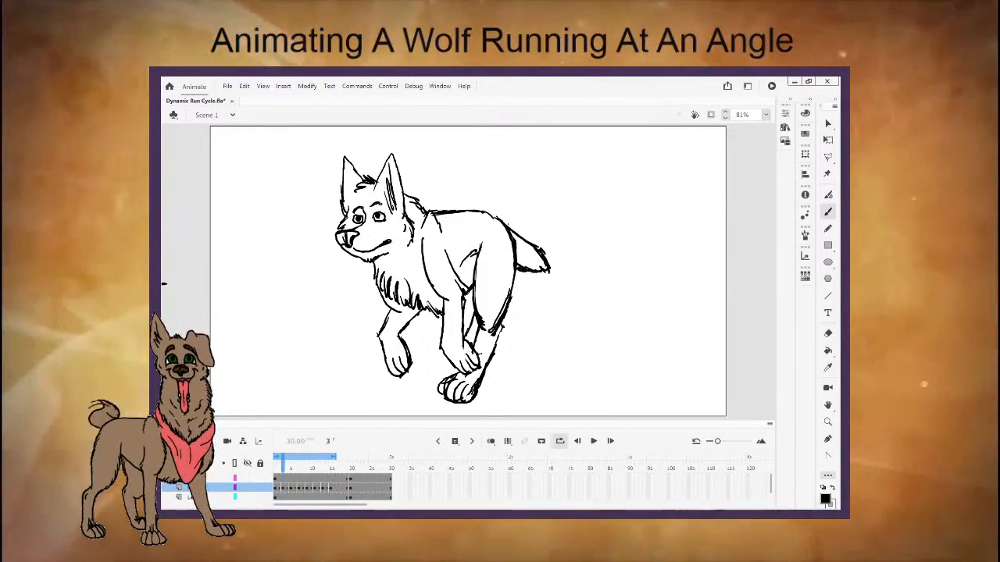
On frame 5, erase the near lower hind leg and redraw it longer, with the paw planted lower.
drag(283, 466, 295, 467)
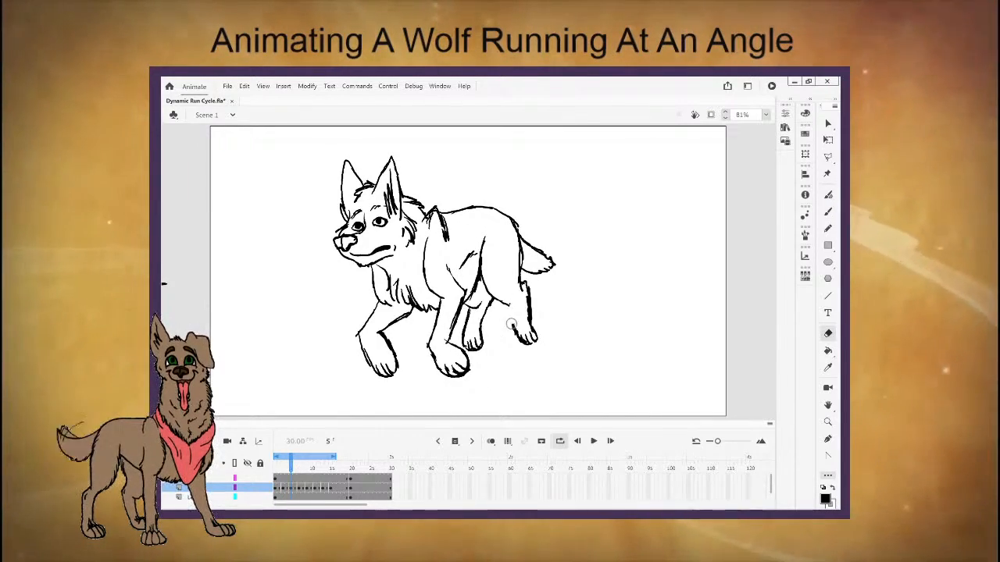
click(827, 212)
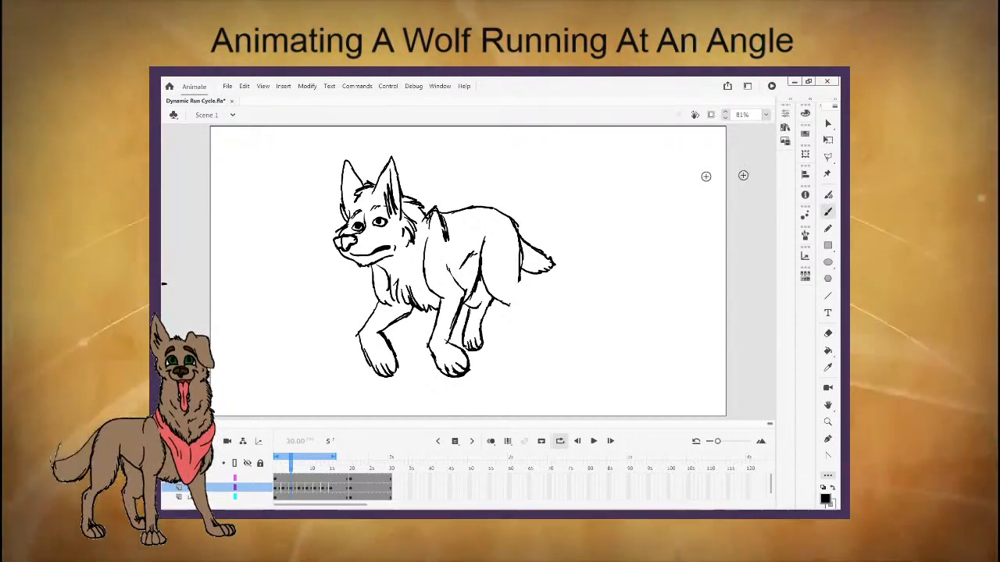
drag(518, 277, 534, 346)
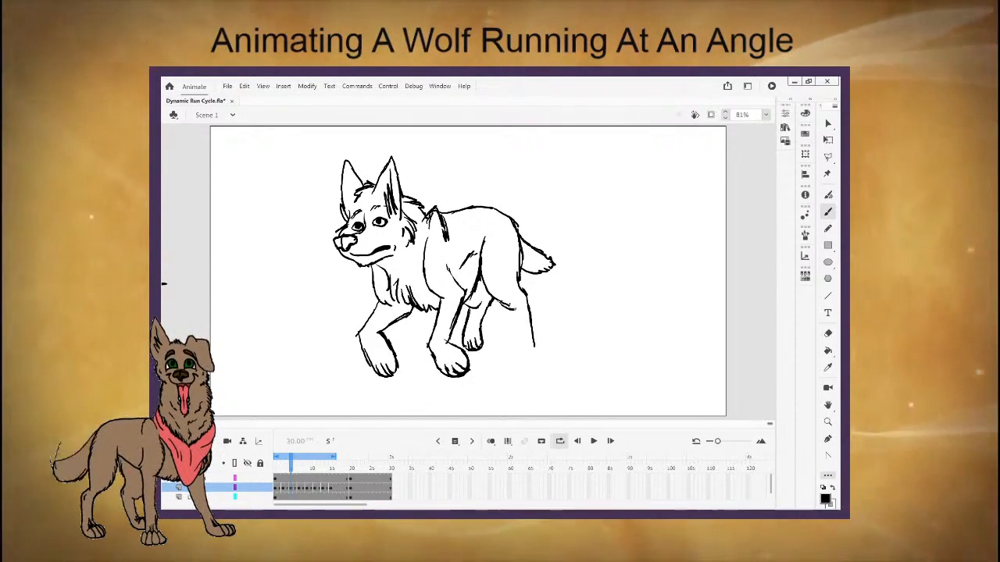
drag(513, 307, 520, 348)
mouse_move(519, 353)
mouse_down()
mouse_move(510, 372)
mouse_move(535, 363)
mouse_up()
Erase the far hind leg and the back line on frame 5 and redraw the back and rump slightly lower.
key(e)
mouse_move(478, 344)
mouse_down()
mouse_move(489, 306)
mouse_move(473, 308)
mouse_move(473, 348)
mouse_up()
mouse_move(447, 211)
mouse_down()
mouse_move(479, 208)
mouse_move(514, 249)
mouse_up()
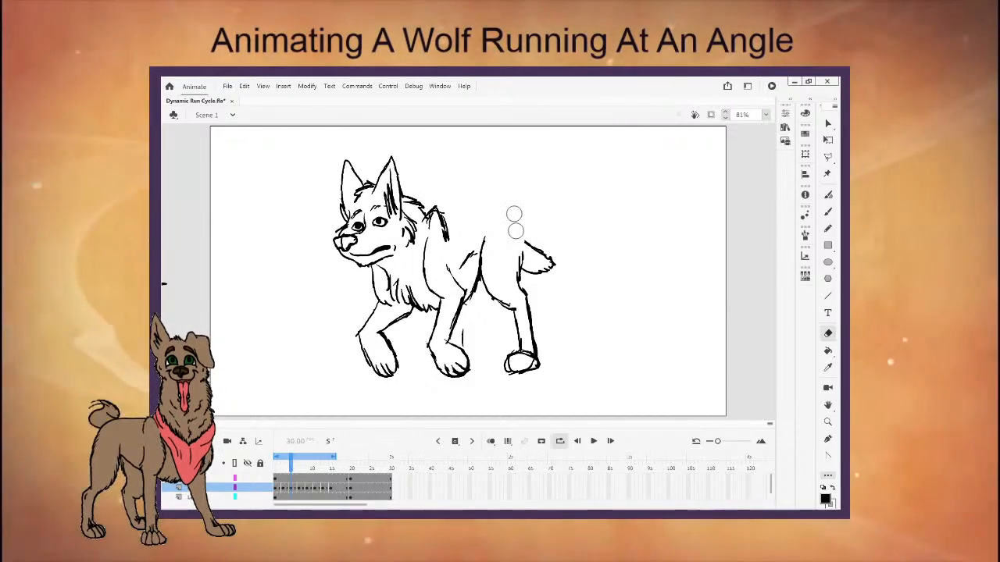
key(b)
mouse_move(457, 219)
mouse_down()
mouse_move(517, 242)
mouse_move(483, 267)
mouse_up()
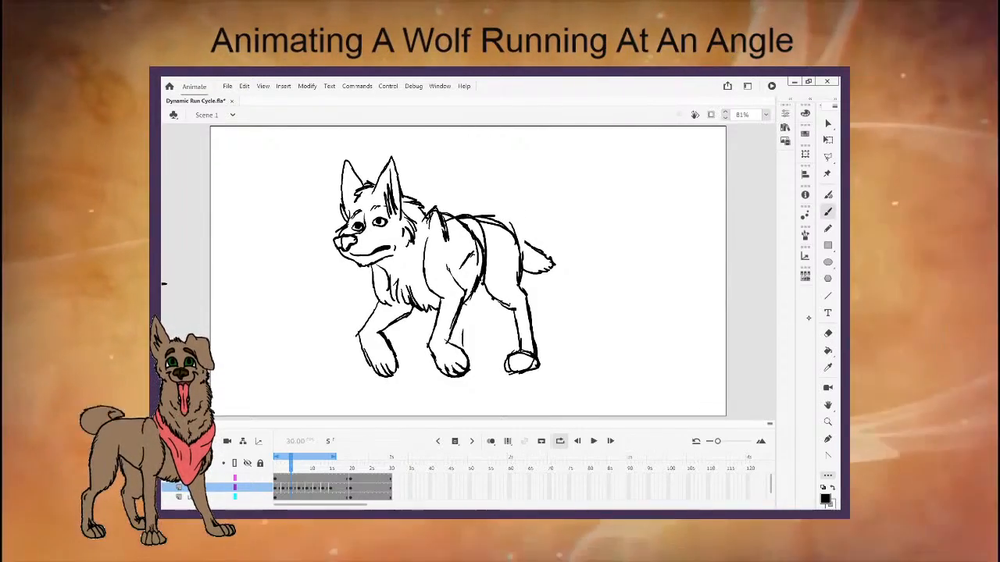
Erase the misplaced thigh curve on frame 5, redraw it further back, and add the far hind leg and the near paw's toes.
key(e)
mouse_move(450, 217)
mouse_down()
mouse_move(478, 224)
mouse_move(484, 260)
mouse_up()
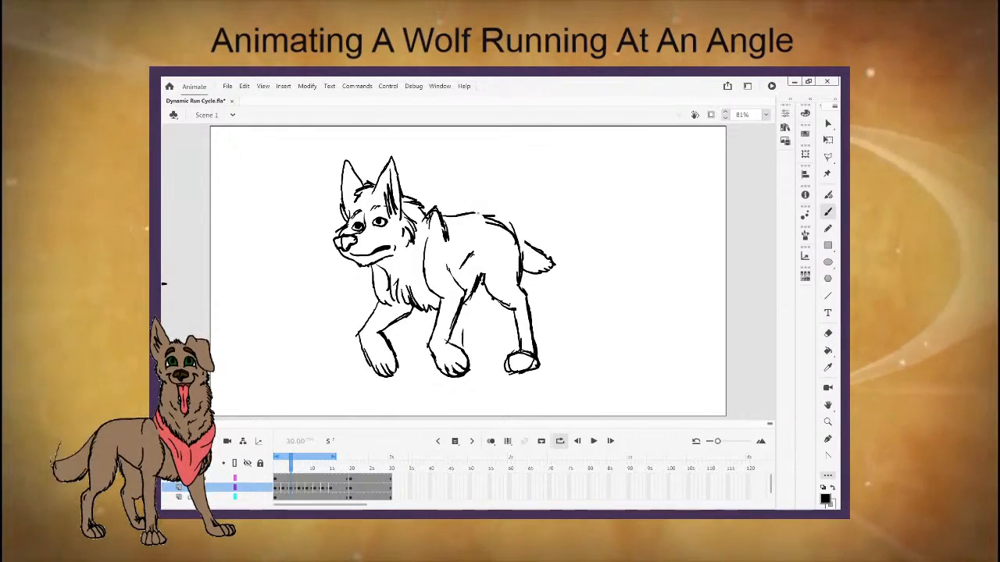
mouse_move(482, 220)
mouse_down()
mouse_move(486, 266)
mouse_move(472, 290)
mouse_up()
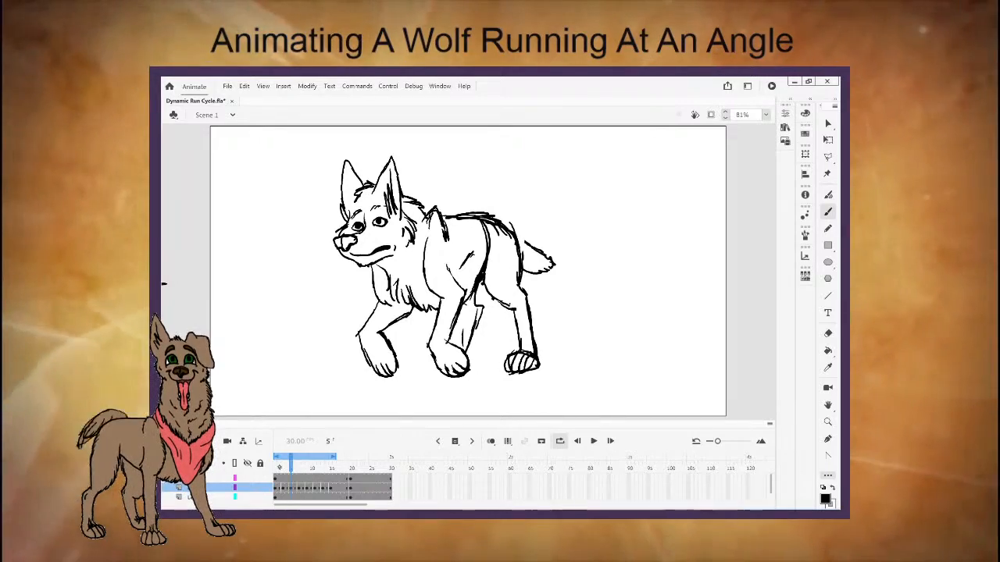
Scrub through the frames to frame 7 and erase both of the wolf's hind legs.
click(281, 468)
drag(285, 469, 302, 466)
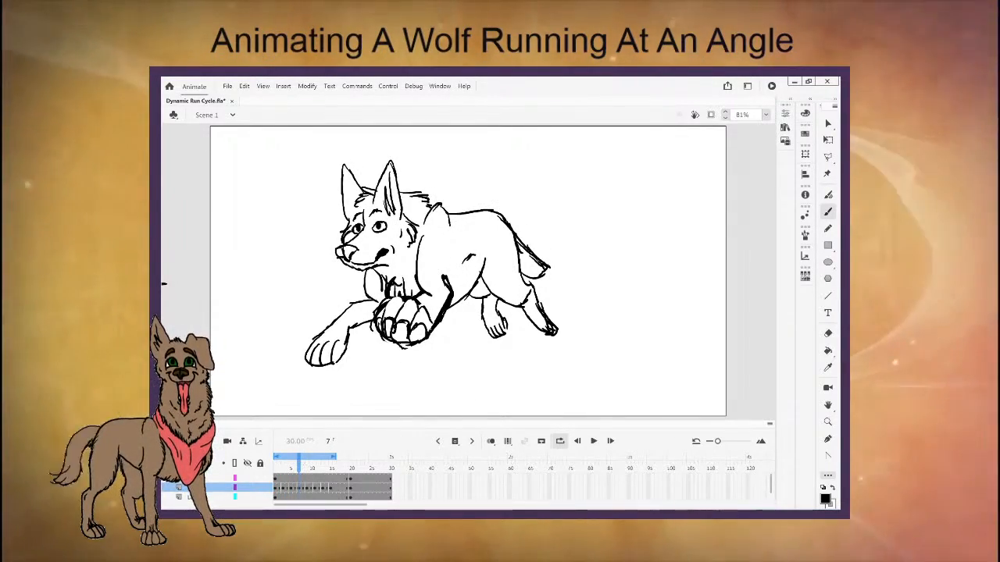
key(e)
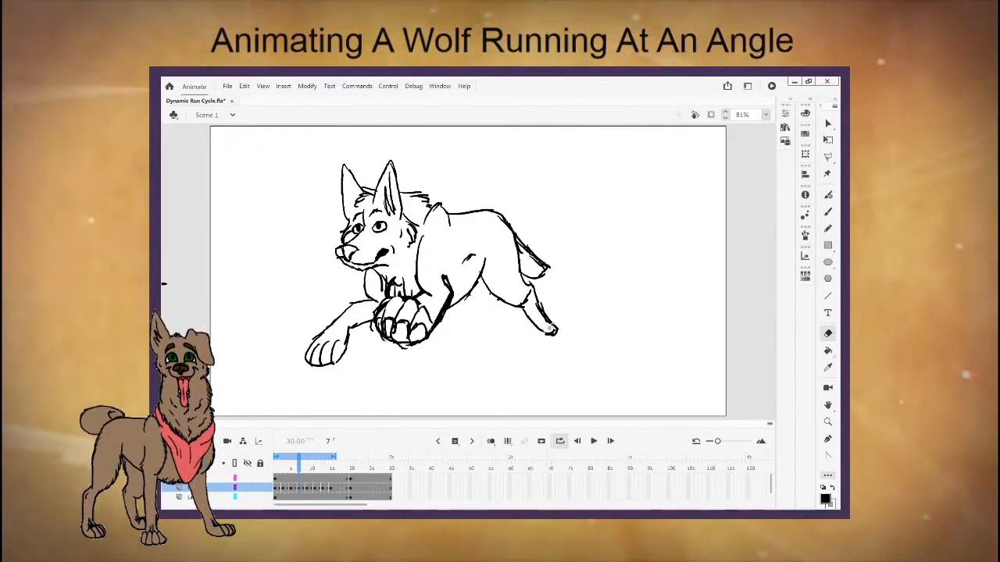
mouse_move(551, 328)
mouse_down()
mouse_move(547, 337)
mouse_move(488, 284)
mouse_up()
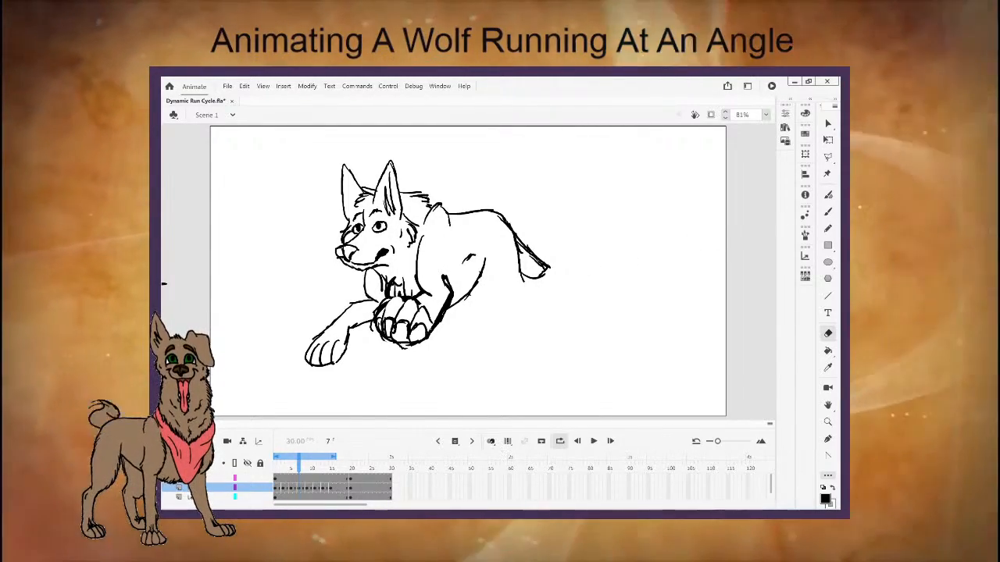
With onion skinning on, redraw the near hind leg on frame 7 reaching straight down, with toes, and lower the back line.
click(491, 441)
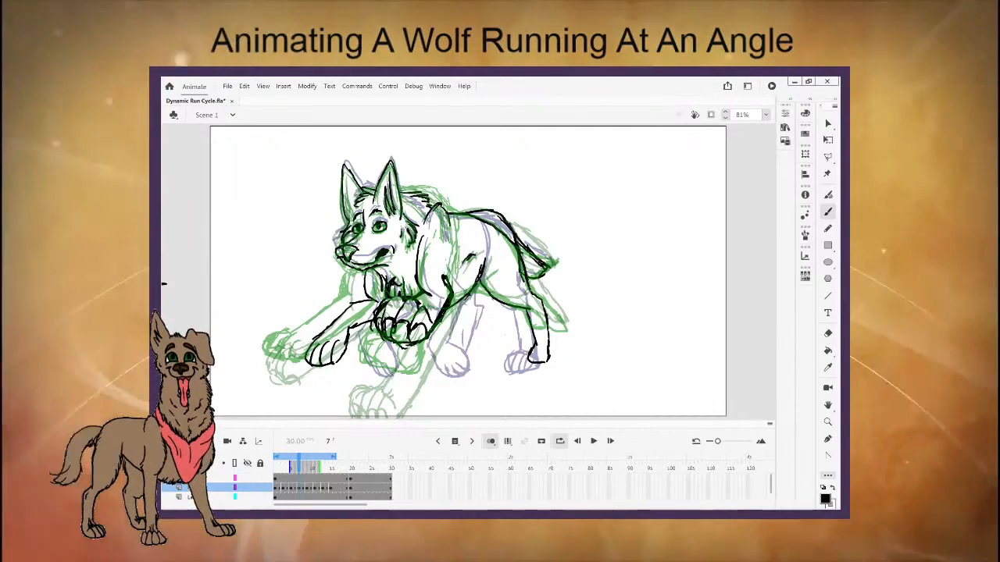
key(e)
drag(473, 210, 516, 242)
click(827, 229)
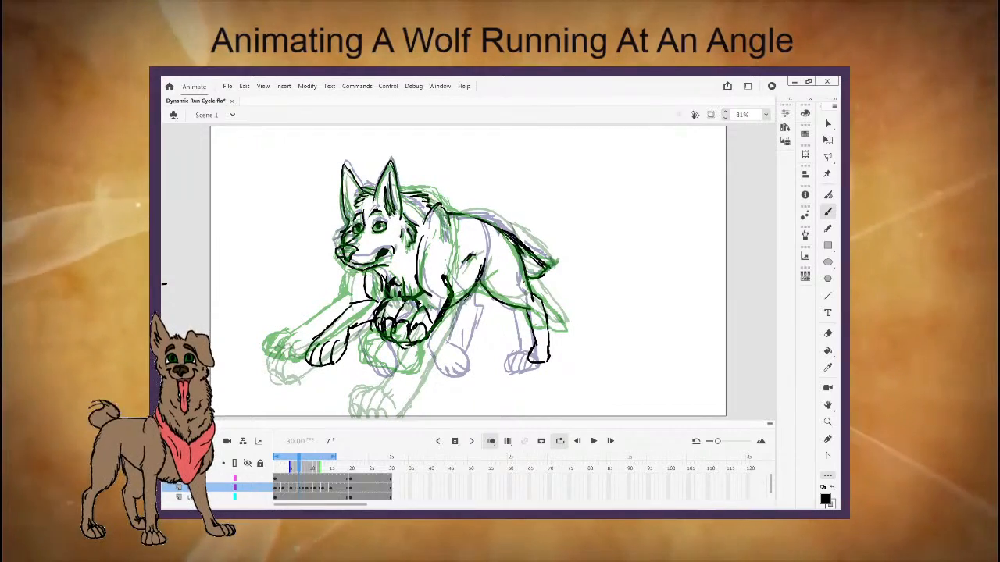
mouse_move(544, 356)
mouse_down()
mouse_move(531, 361)
mouse_move(540, 360)
mouse_up()
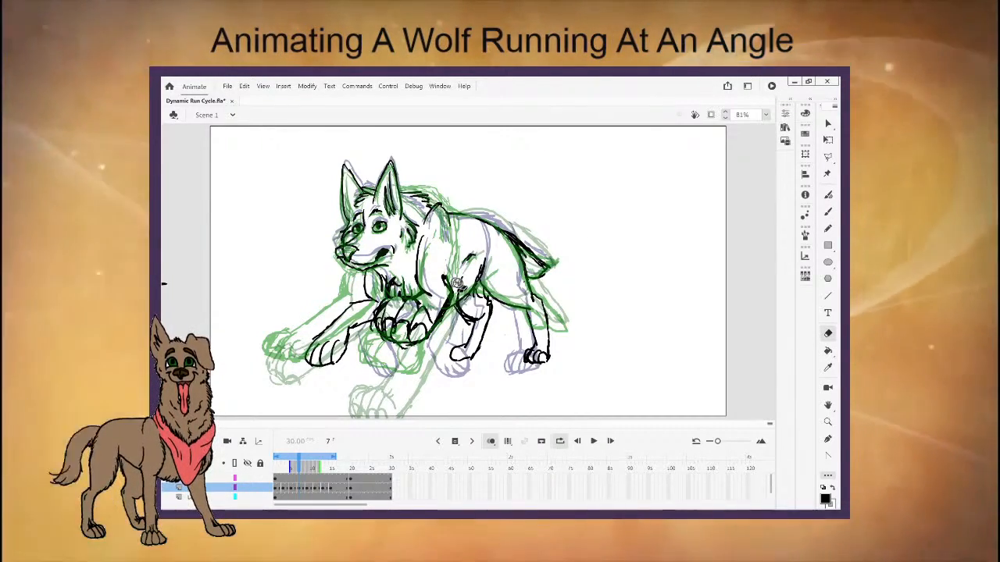
Draw the far hind leg on frame 7 beneath the belly and outline its paw with toes.
key(b)
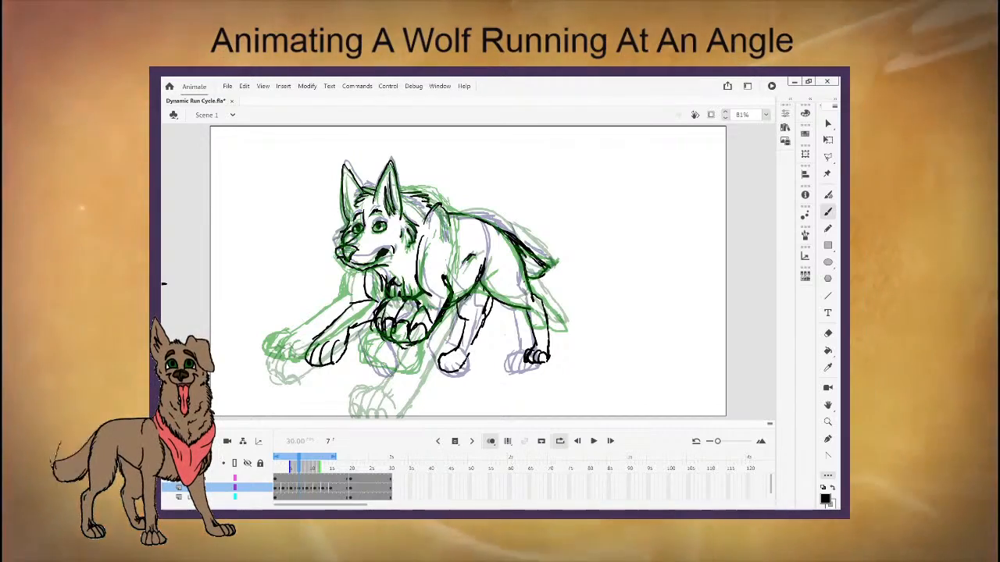
key(t)
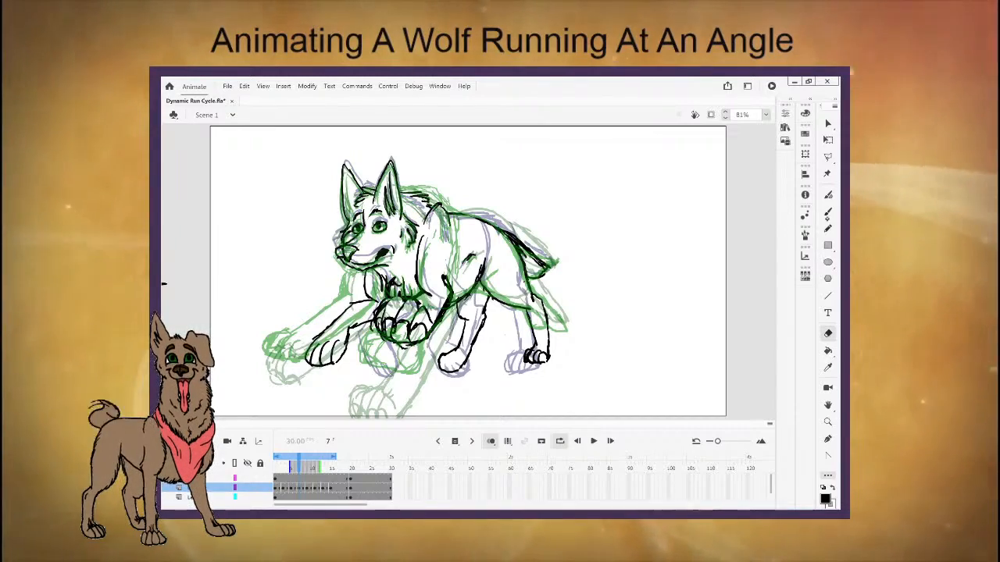
click(827, 215)
drag(442, 357, 448, 362)
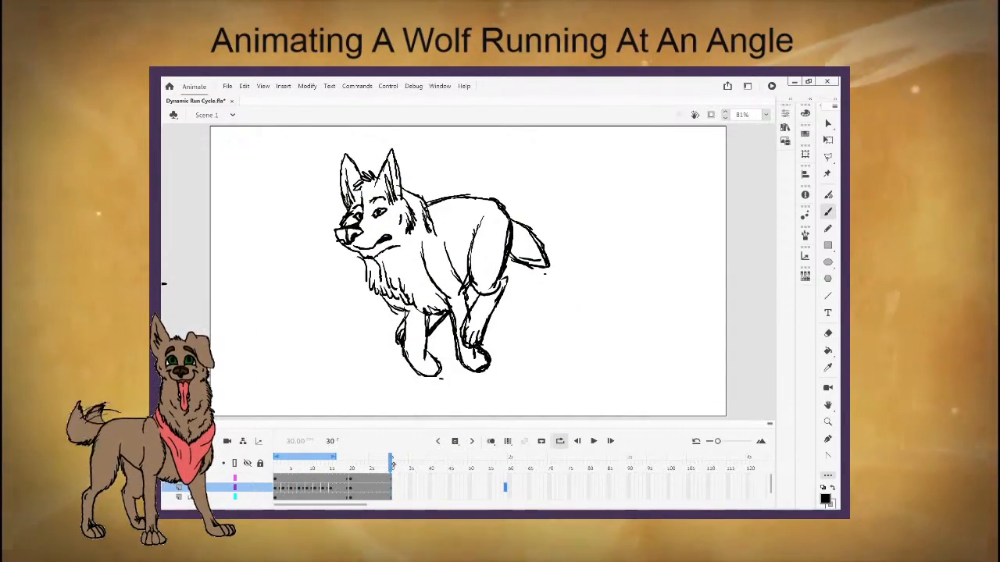
Scrub back to frame 9 and erase the wolf's rump, tail and both hind legs.
drag(393, 465, 308, 477)
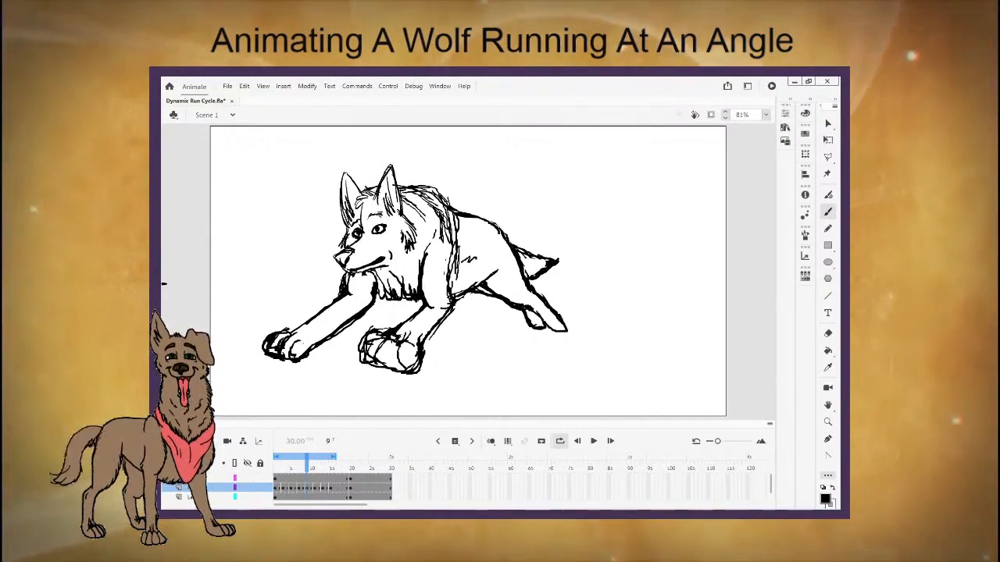
key(e)
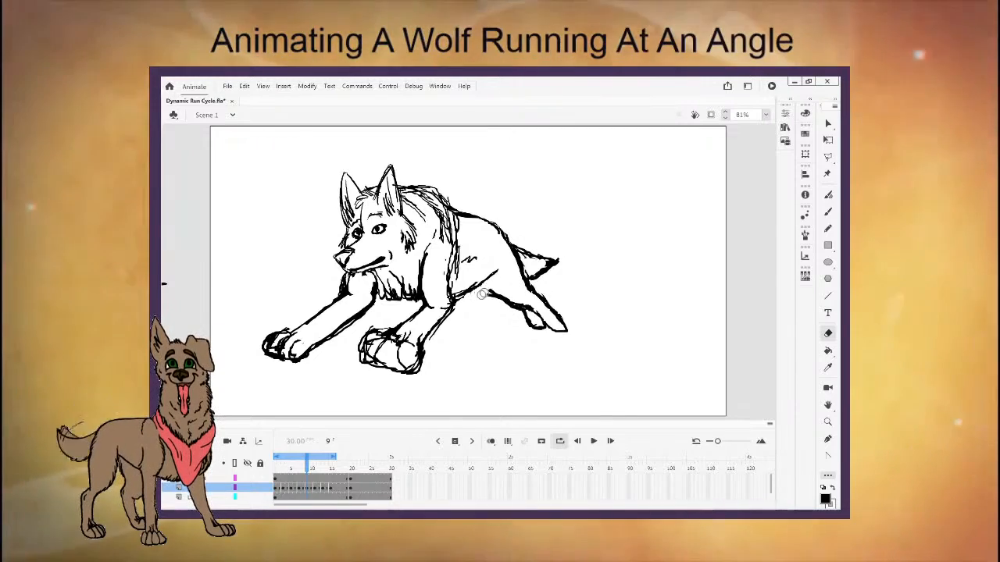
mouse_move(482, 294)
mouse_down()
mouse_move(511, 295)
mouse_move(549, 332)
mouse_move(567, 330)
mouse_move(515, 257)
mouse_move(524, 307)
mouse_move(521, 256)
mouse_move(533, 274)
mouse_move(569, 282)
mouse_up()
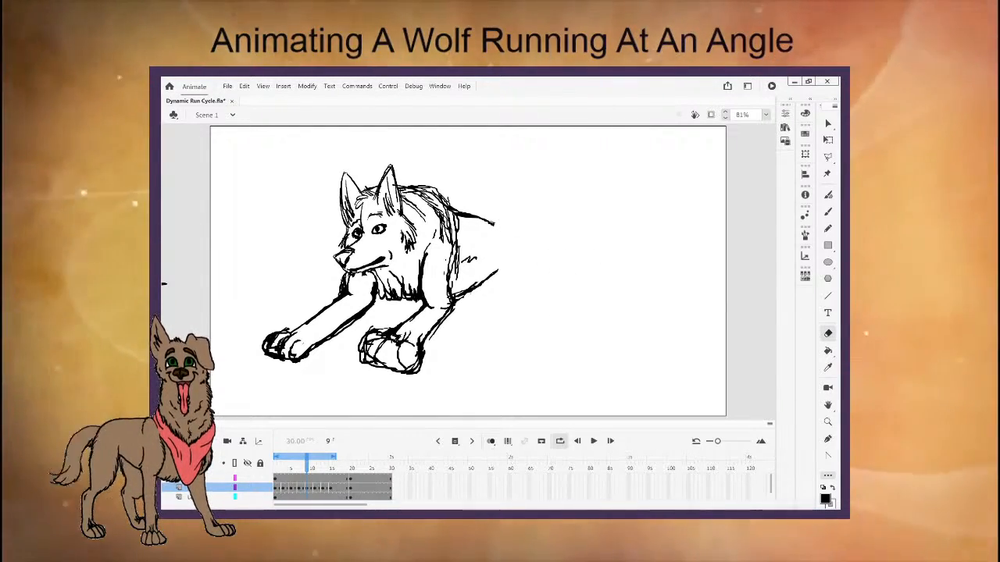
With onion skinning on, redraw the rump and both hind legs on frame 9 trailing behind the body, with toes on the paws.
click(491, 440)
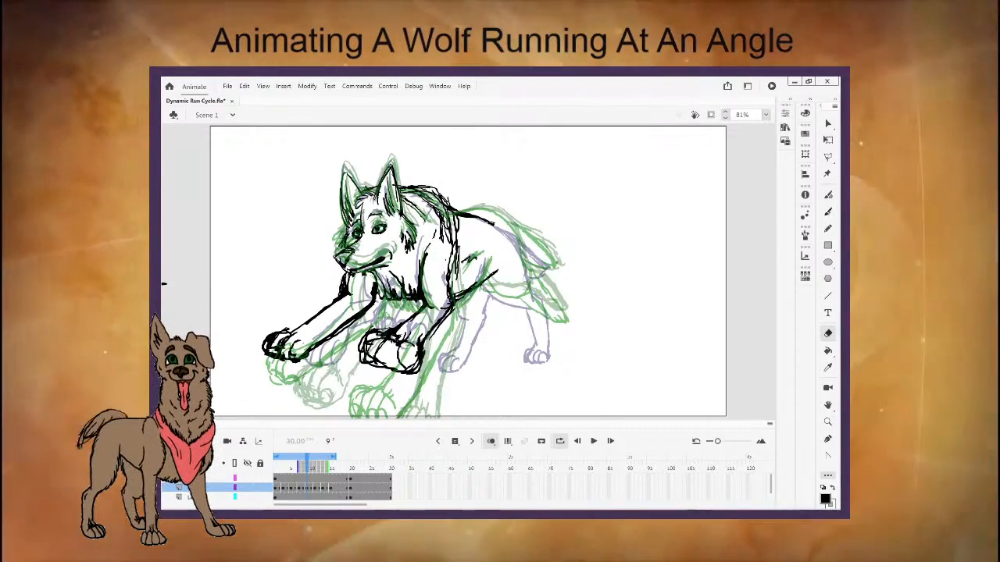
key(b)
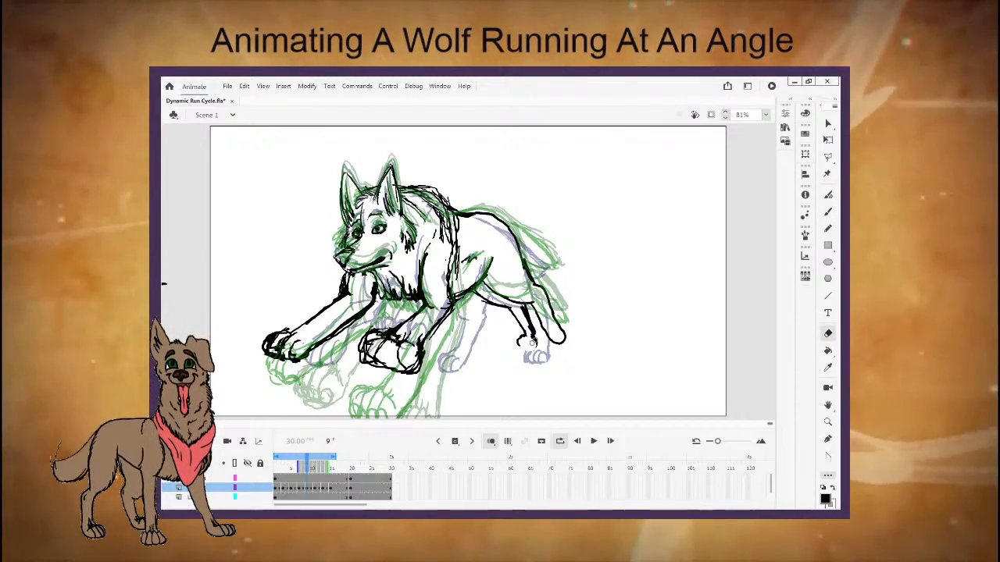
click(828, 211)
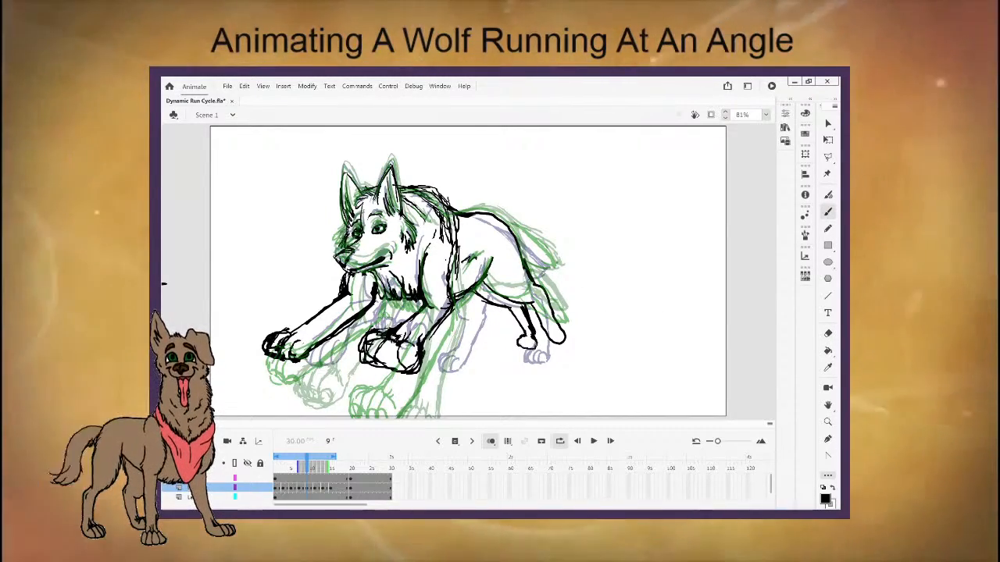
drag(520, 341, 536, 345)
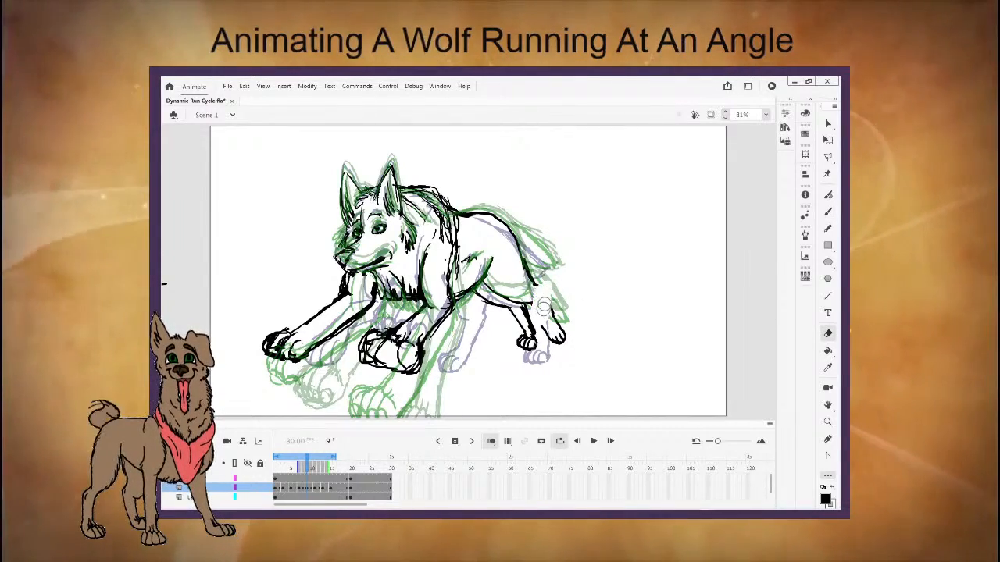
Erase the near hind leg on frame 9, try out new back curves, and clear the back and rump line again.
mouse_move(542, 307)
mouse_down()
mouse_move(560, 351)
mouse_move(567, 324)
mouse_move(540, 298)
mouse_move(506, 225)
mouse_up()
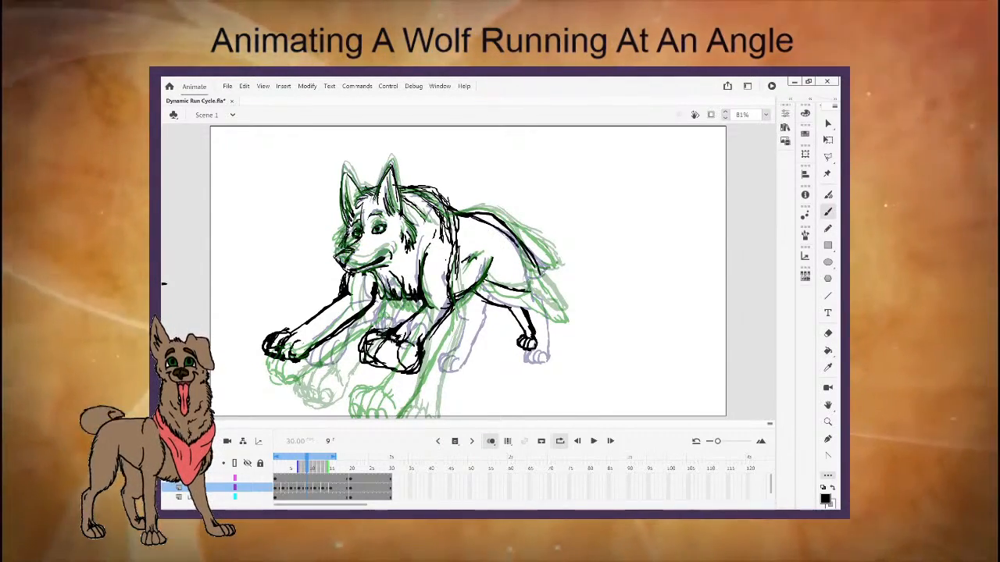
drag(536, 267, 539, 289)
click(827, 333)
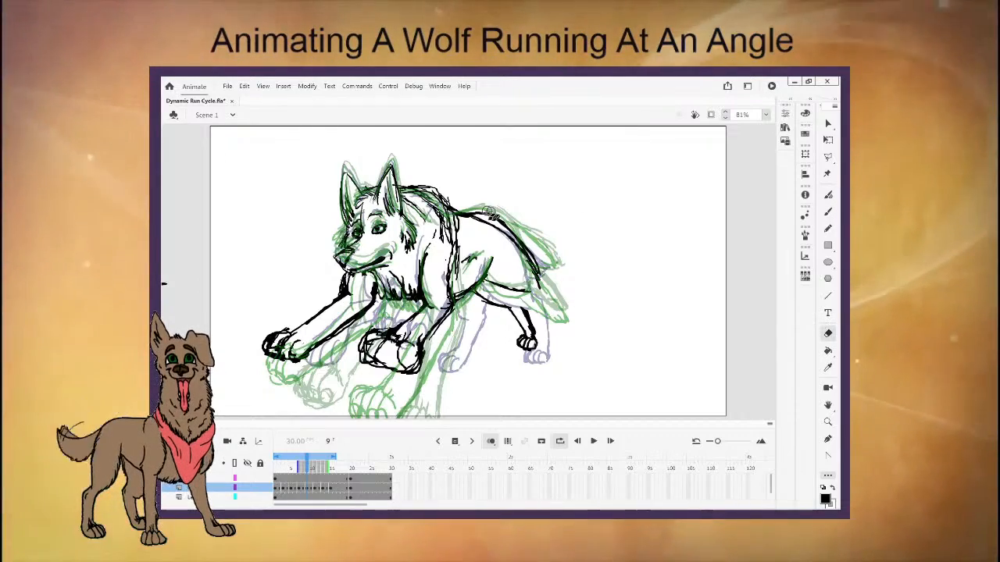
mouse_move(490, 212)
mouse_down()
mouse_move(476, 216)
mouse_move(490, 221)
mouse_up()
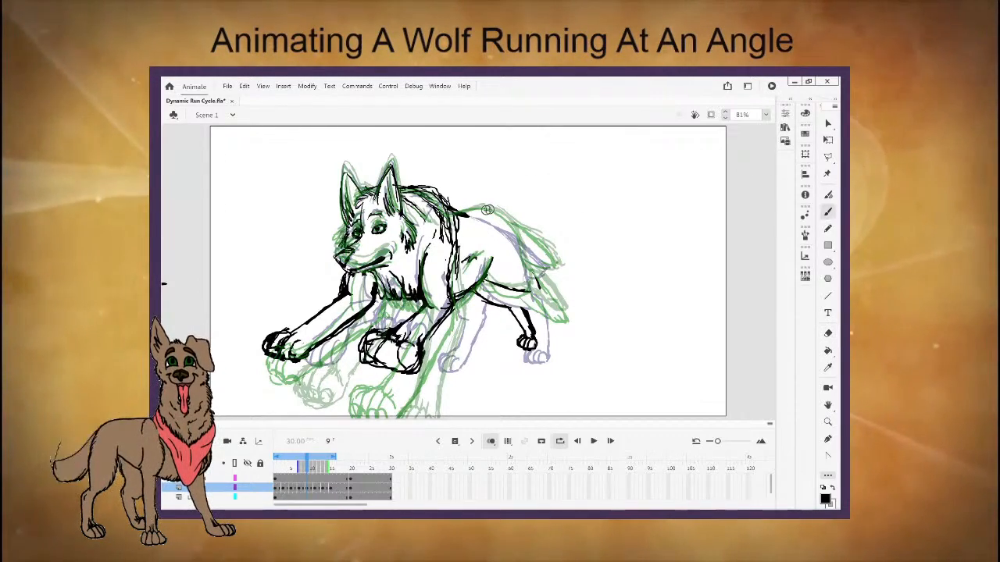
drag(532, 263, 543, 289)
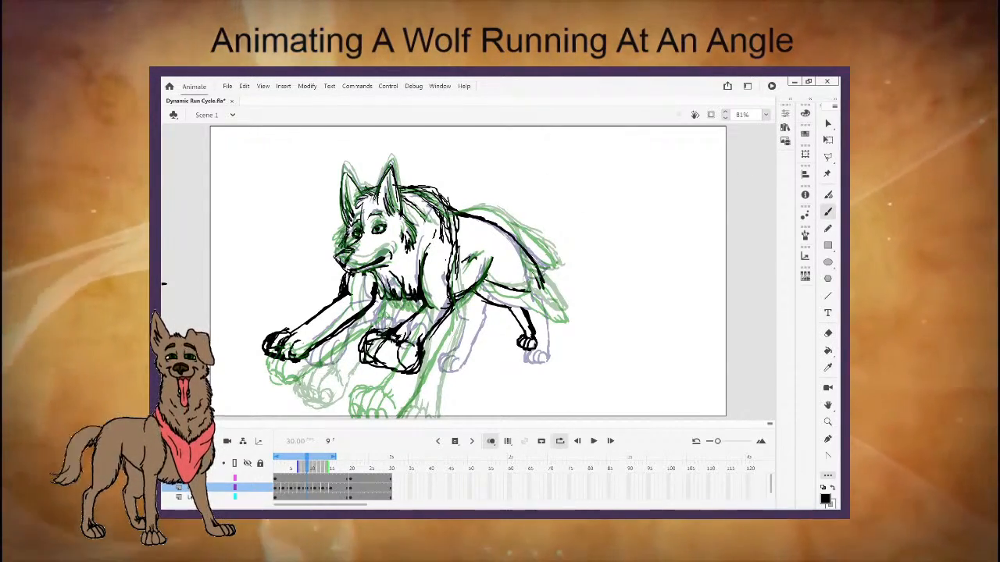
click(827, 333)
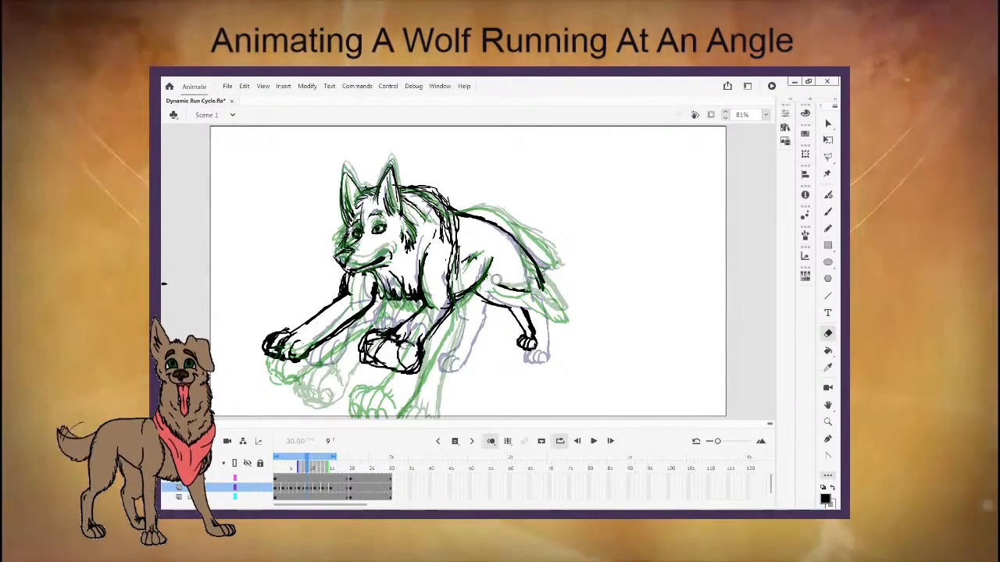
mouse_move(517, 242)
mouse_down()
mouse_move(528, 265)
mouse_move(518, 284)
mouse_up()
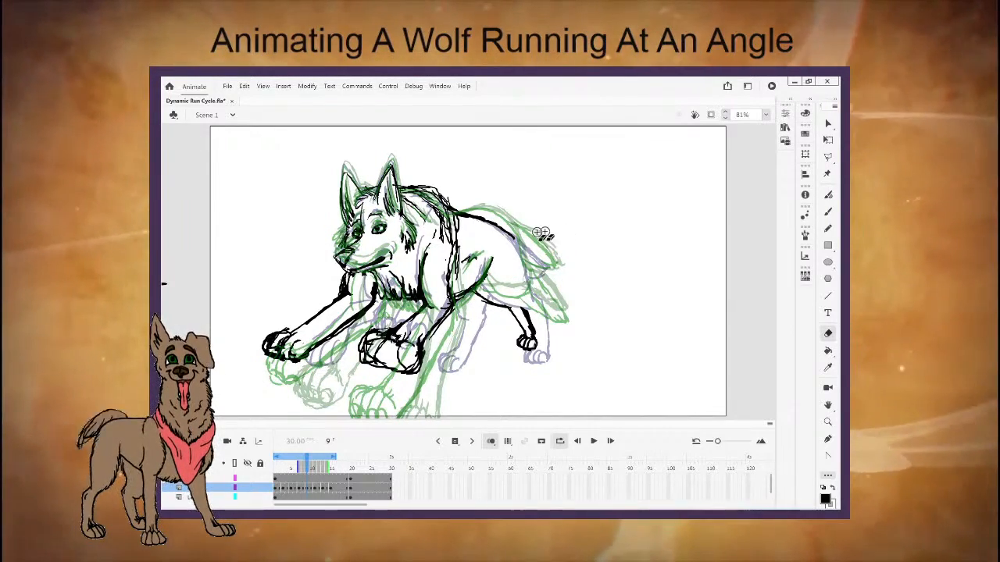
mouse_move(541, 233)
mouse_down()
mouse_move(509, 231)
mouse_move(517, 247)
mouse_move(488, 223)
mouse_up()
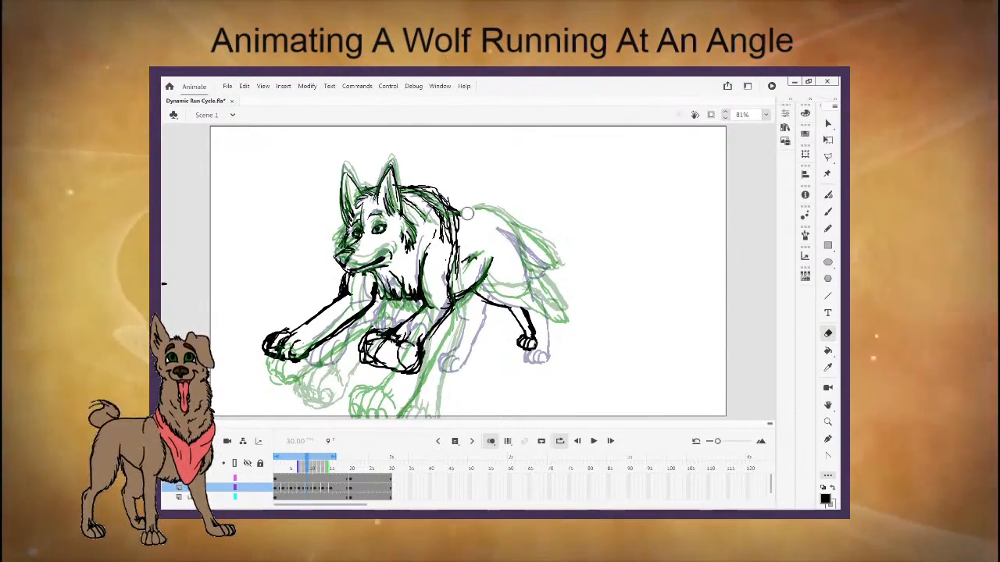
Try redrawing the back line, thigh and trailing near hind leg on frame 9, then erase those strokes.
key(b)
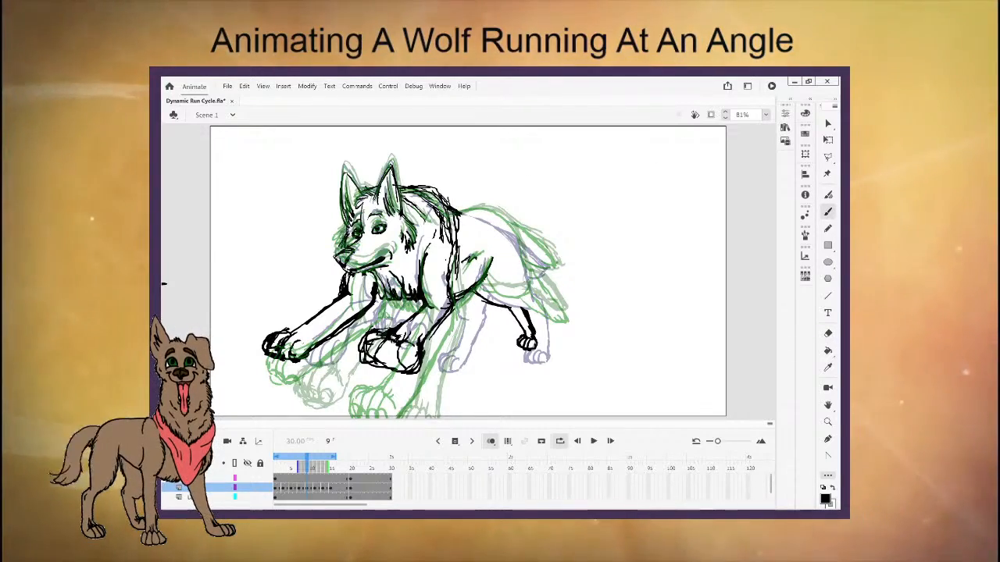
drag(460, 212, 521, 246)
drag(487, 278, 537, 288)
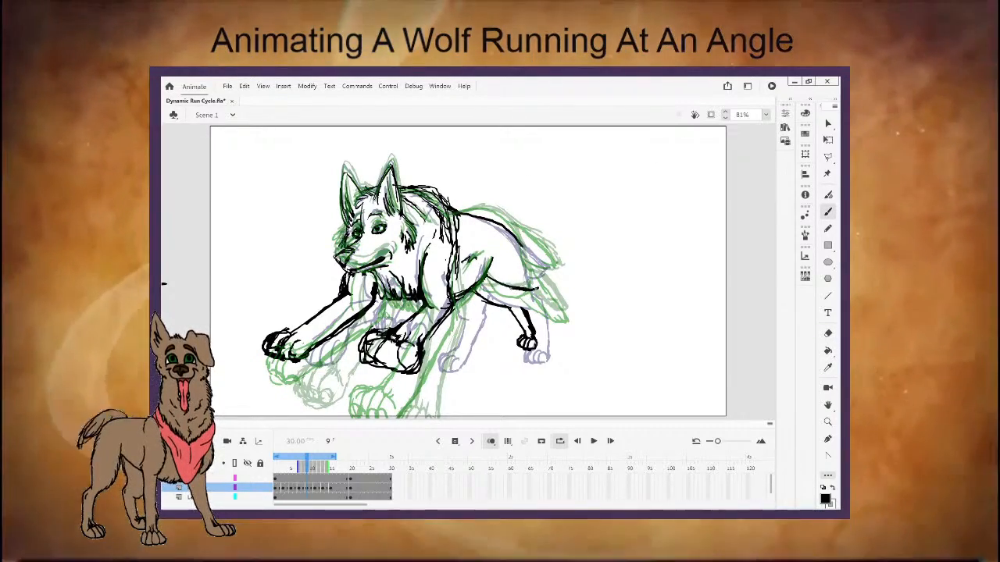
mouse_move(516, 238)
mouse_down()
mouse_move(538, 288)
mouse_move(556, 285)
mouse_up()
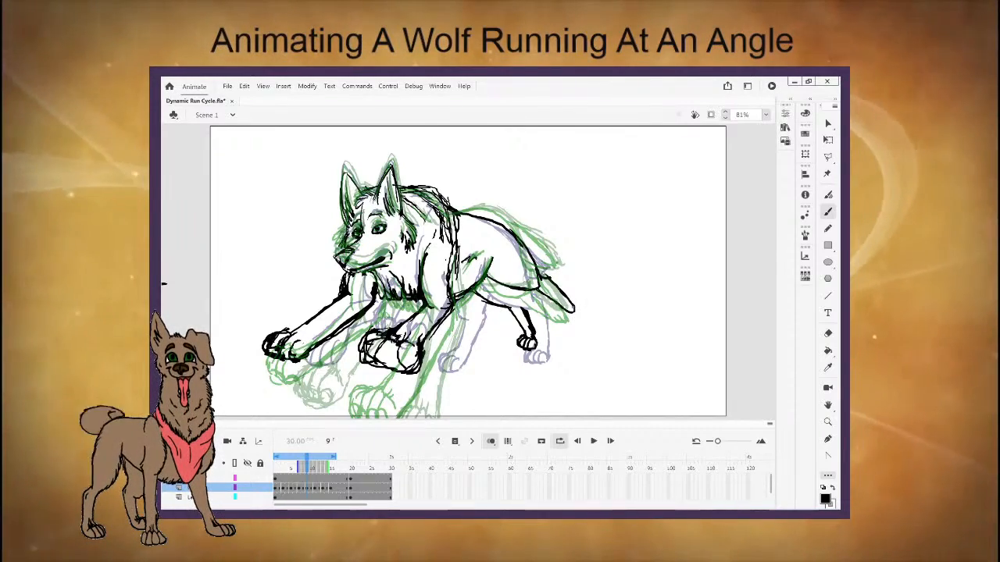
key(e)
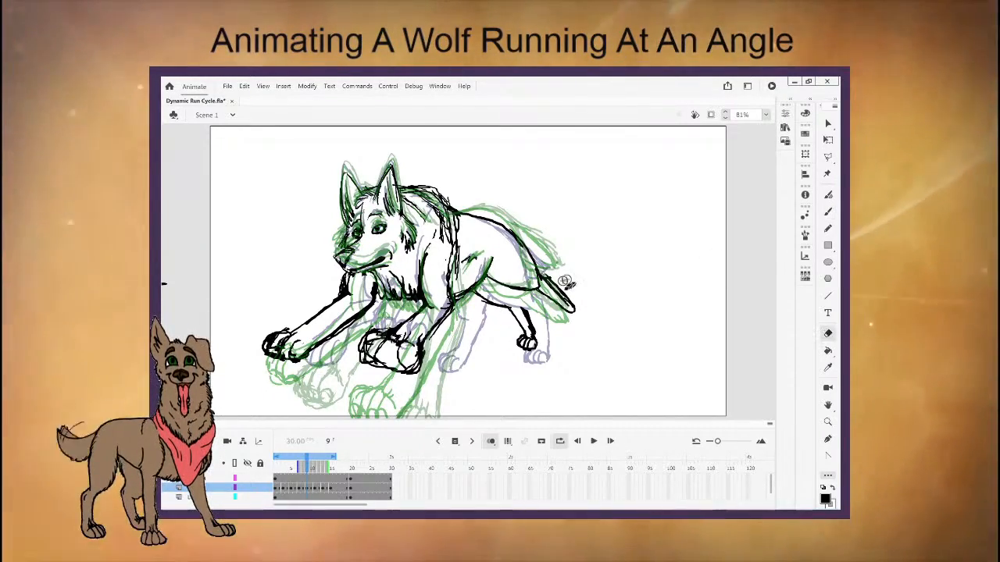
mouse_move(539, 281)
mouse_down()
mouse_move(562, 298)
mouse_move(539, 303)
mouse_up()
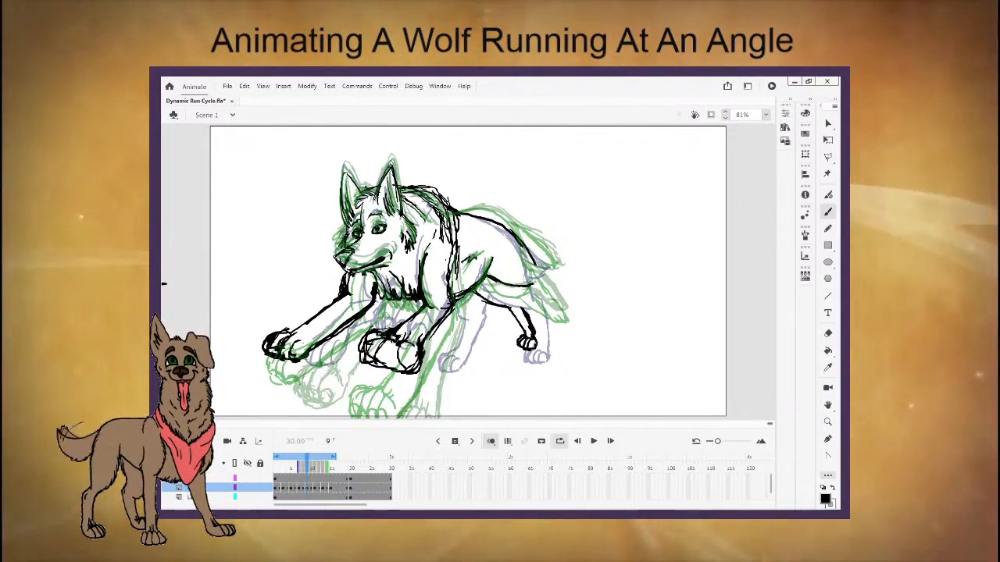
drag(528, 255, 537, 281)
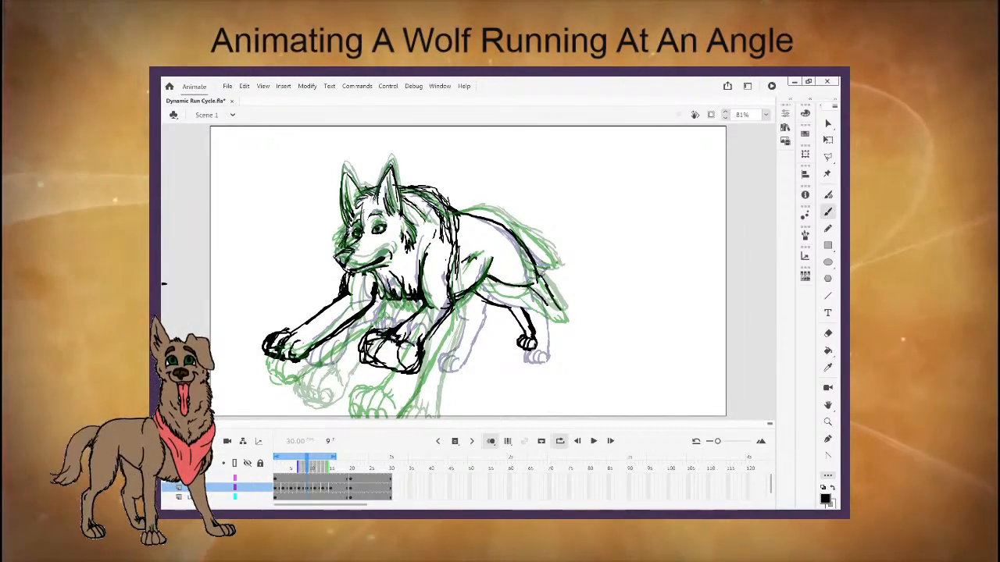
drag(540, 278, 565, 311)
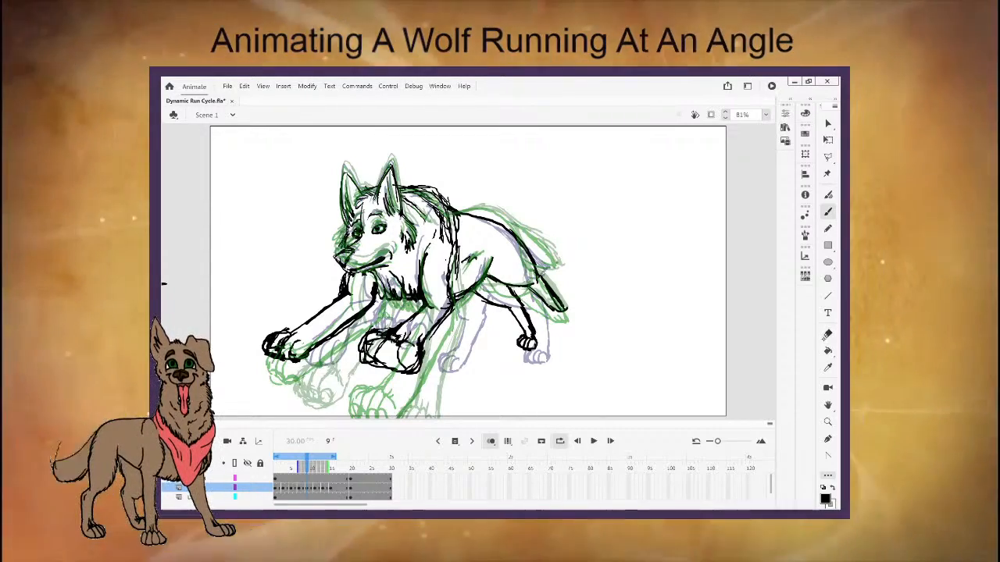
key(e)
drag(540, 282, 513, 234)
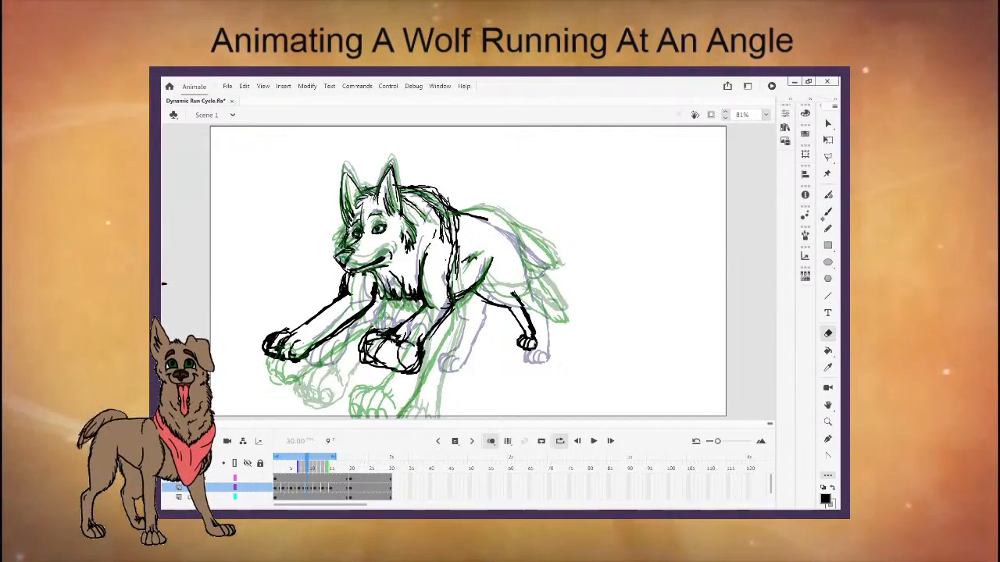
Redraw the back, rump and tail on frame 9, with the near hind leg stretched out behind the body.
click(827, 228)
mouse_move(469, 211)
mouse_down()
mouse_move(539, 251)
mouse_move(569, 317)
mouse_up()
drag(545, 284, 572, 315)
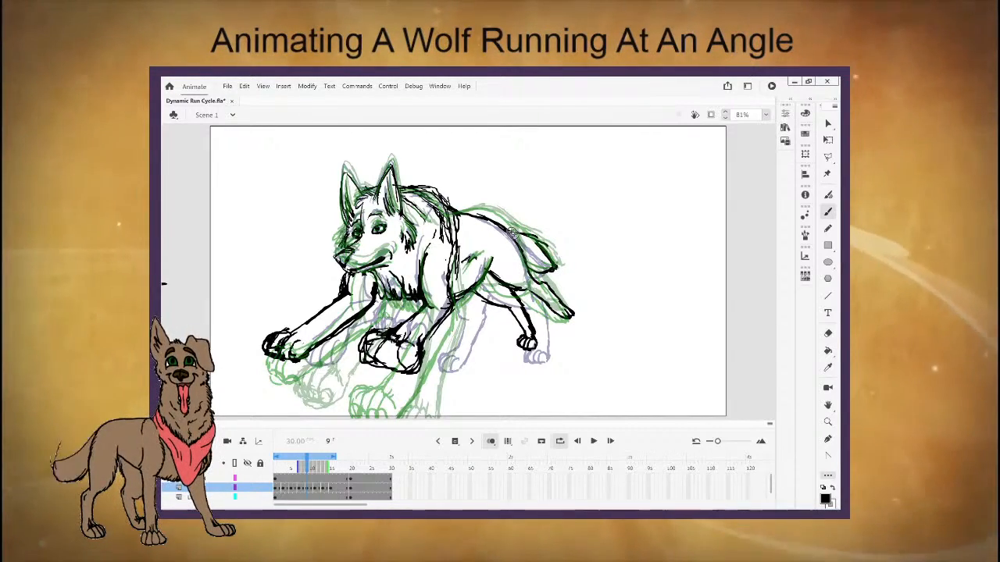
click(243, 86)
click(248, 96)
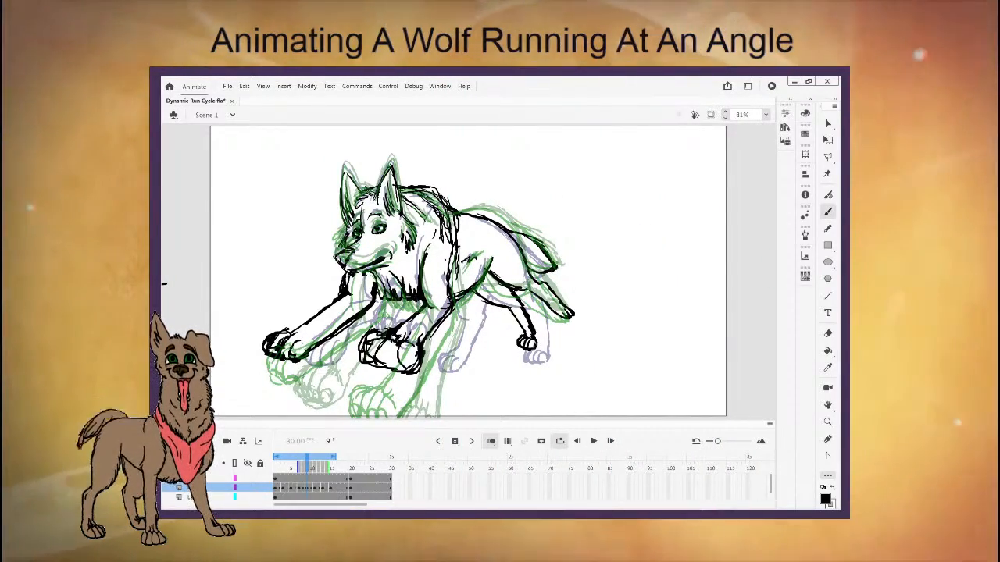
Erase and redraw the near hind foot shorter, and redraw the tail lower along the rump on frame 9.
key(e)
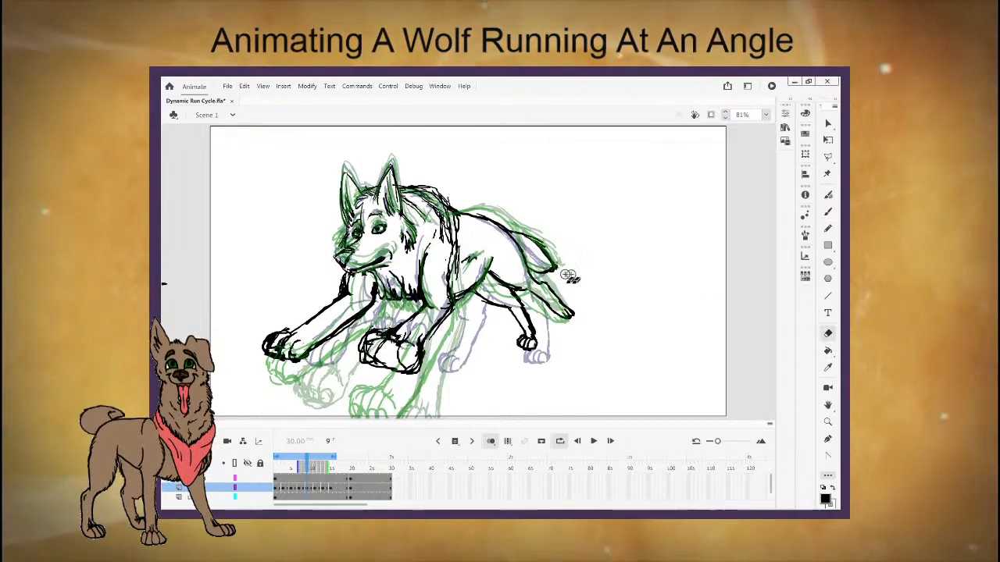
drag(547, 288, 567, 315)
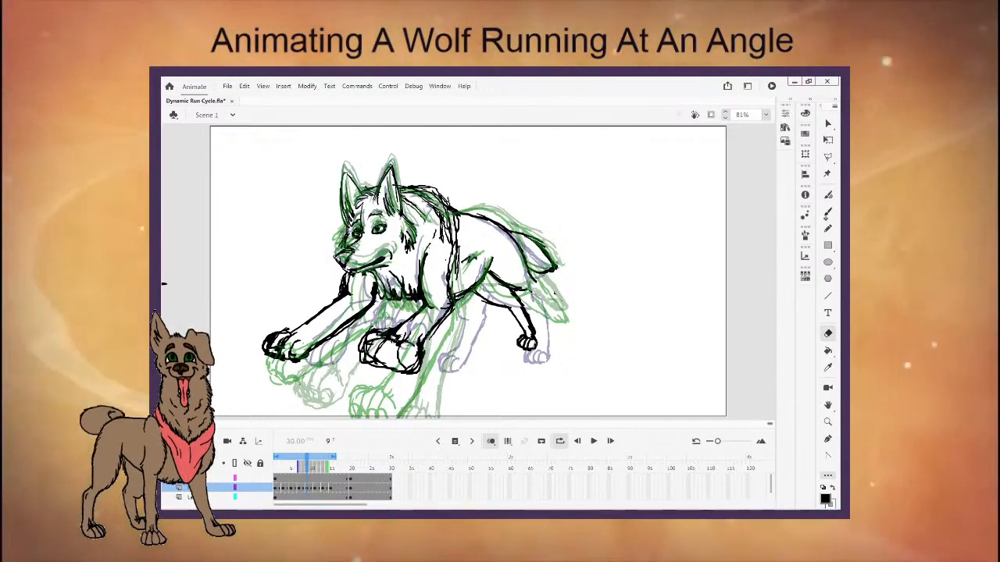
key(b)
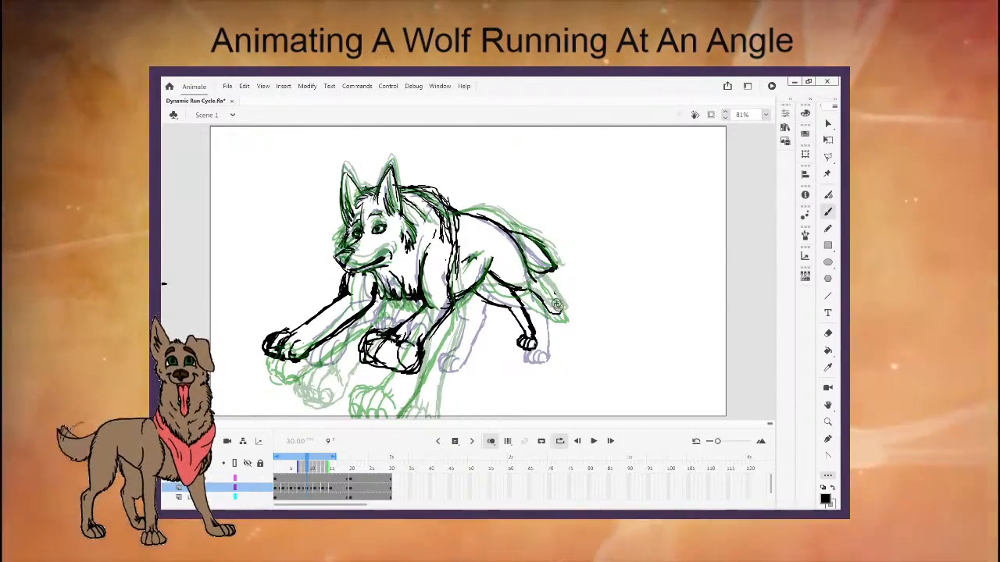
drag(545, 285, 559, 311)
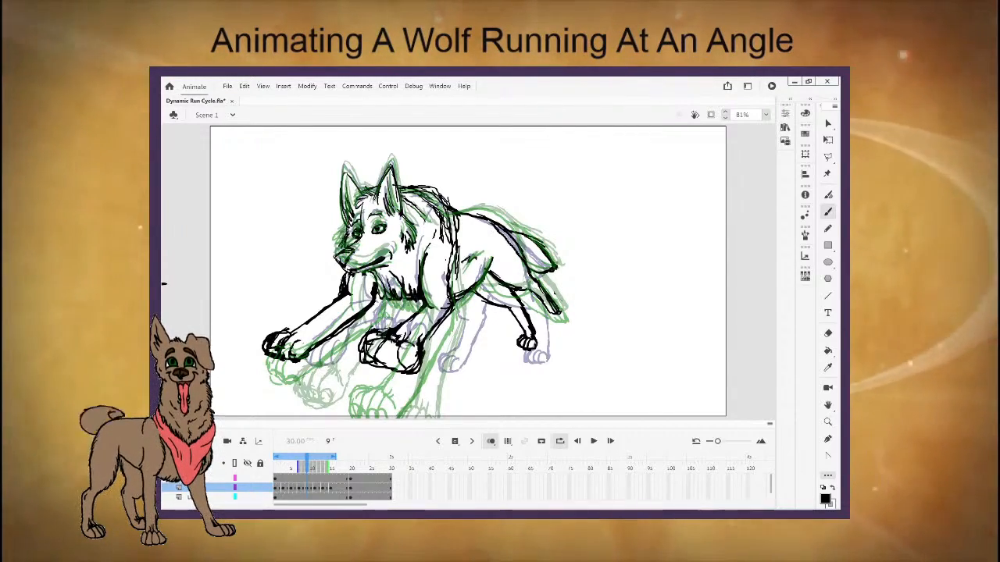
drag(509, 228, 565, 273)
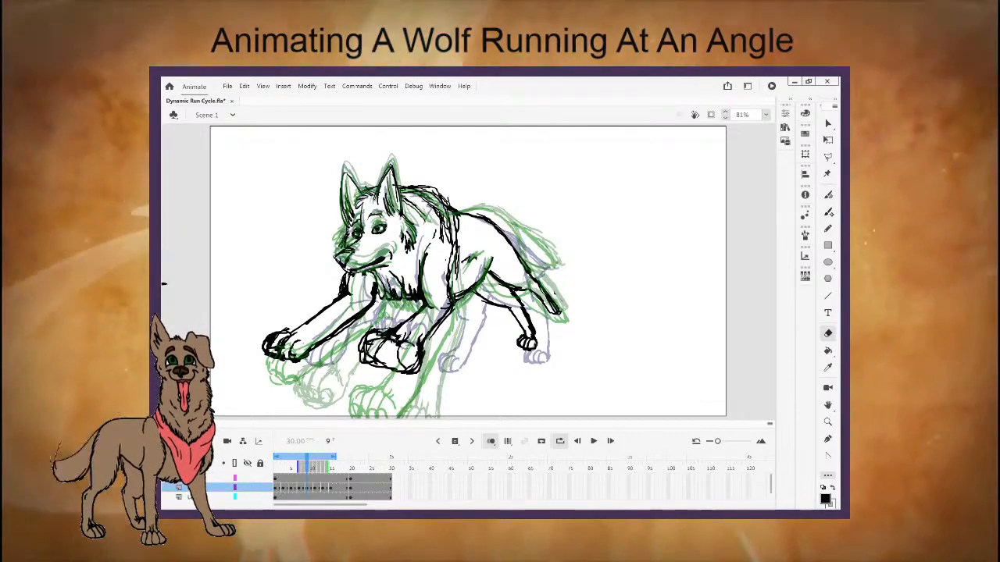
key(b)
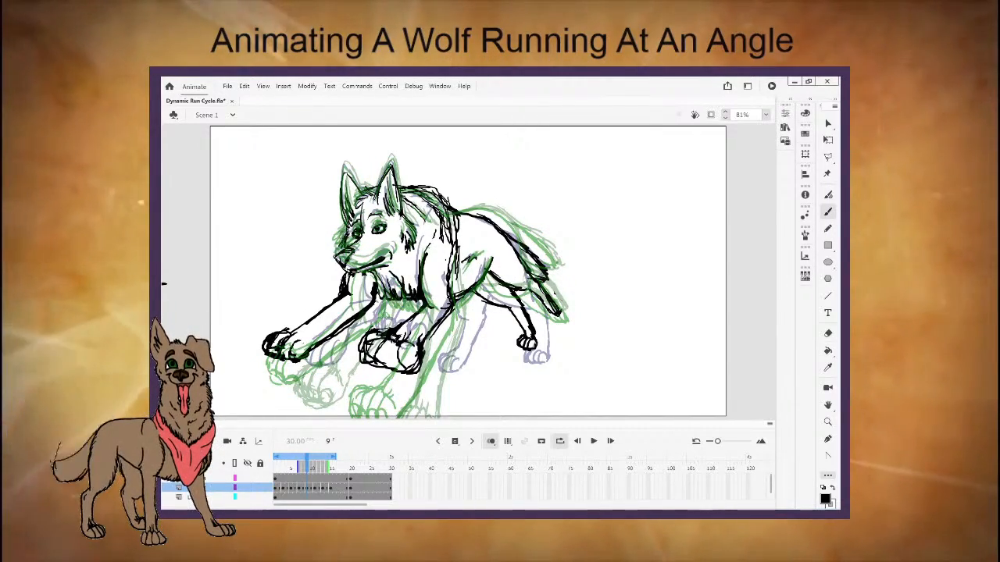
Turn off onion skinning, then scrub through and play the run cycle to check the motion around frame 9.
click(491, 441)
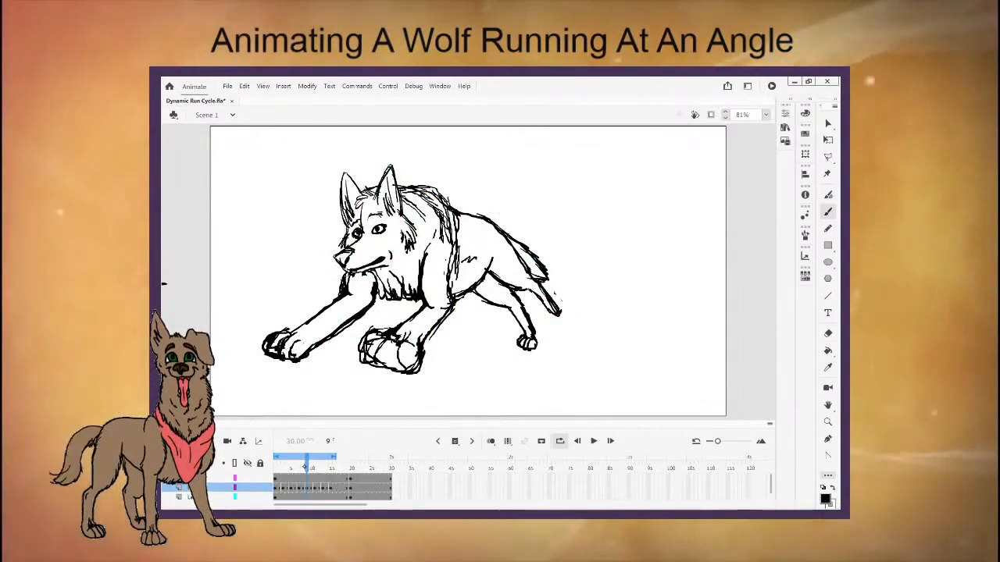
mouse_move(307, 467)
mouse_down()
mouse_move(264, 482)
mouse_move(331, 467)
mouse_up()
click(593, 440)
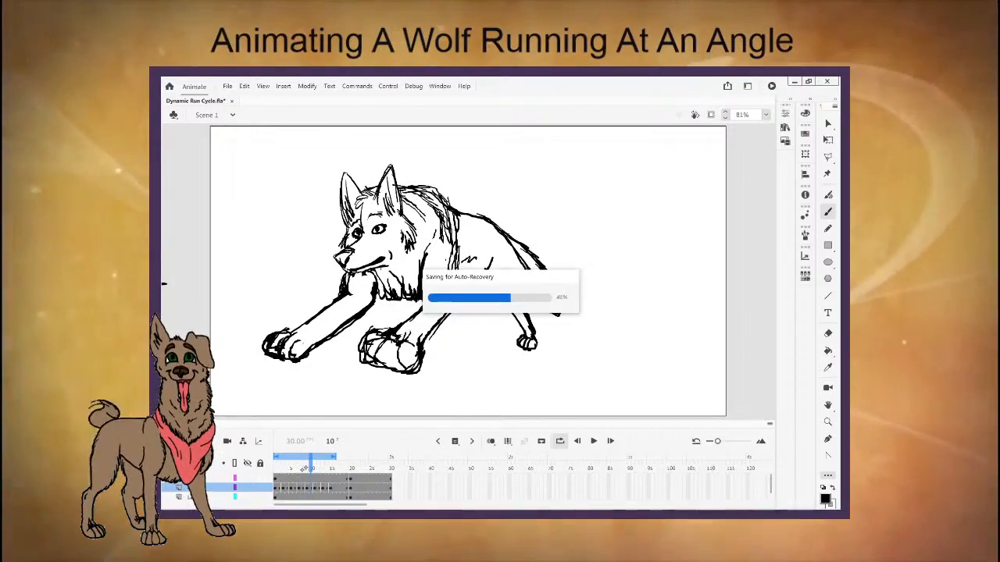
Return to frame 9, select the wolf's head with a freehand lasso, move it down slightly and rotate it a little counterclockwise.
mouse_move(306, 469)
mouse_down()
mouse_move(315, 468)
mouse_move(295, 468)
mouse_move(328, 472)
mouse_move(307, 479)
mouse_up()
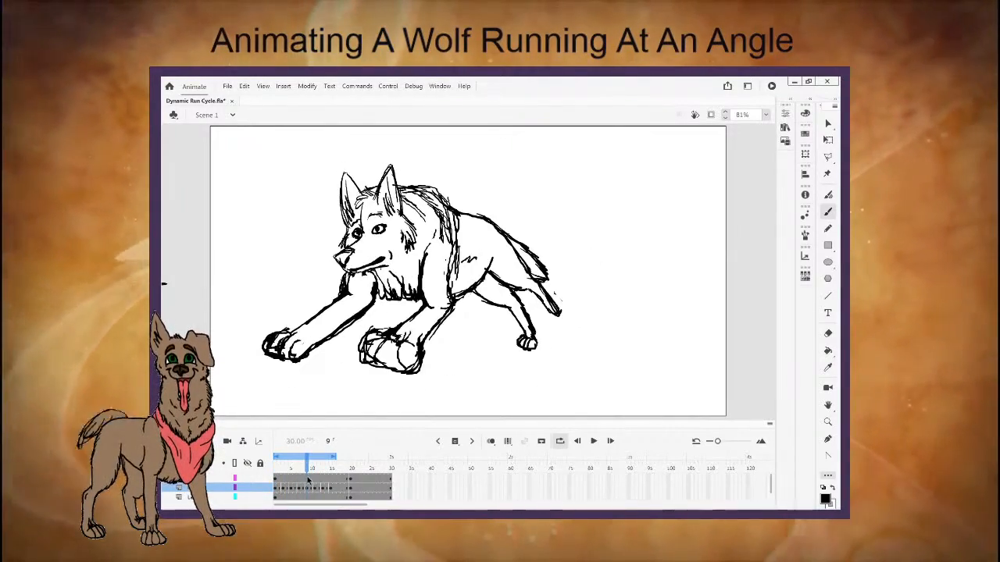
click(827, 156)
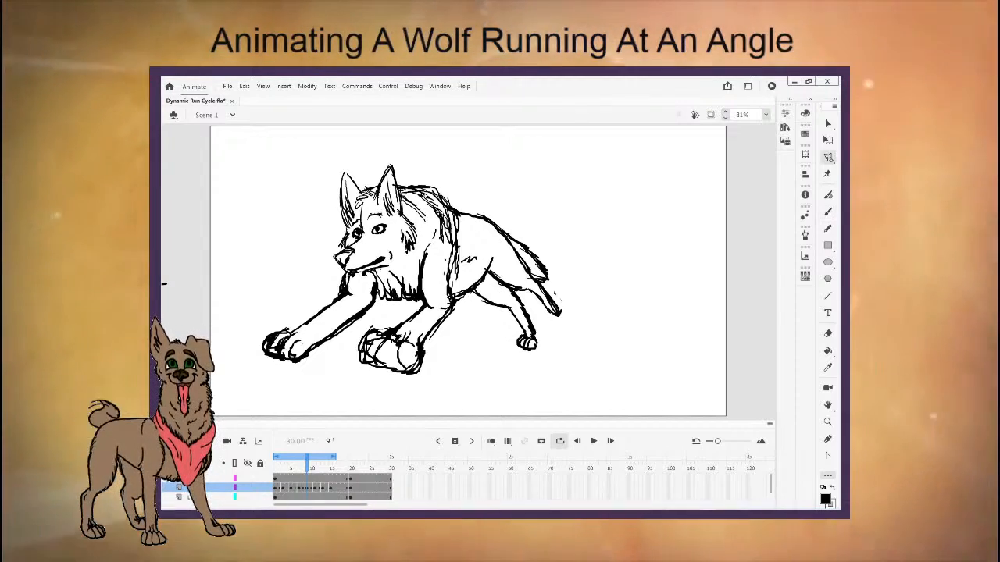
click(827, 157)
click(773, 171)
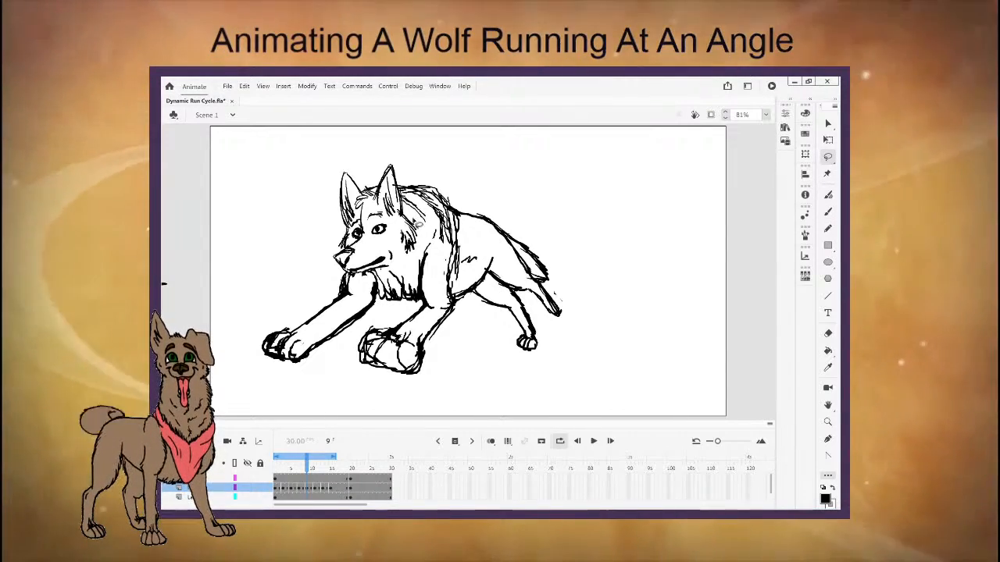
mouse_move(400, 181)
mouse_down()
mouse_move(331, 166)
mouse_move(311, 227)
mouse_move(345, 274)
mouse_move(377, 285)
mouse_up()
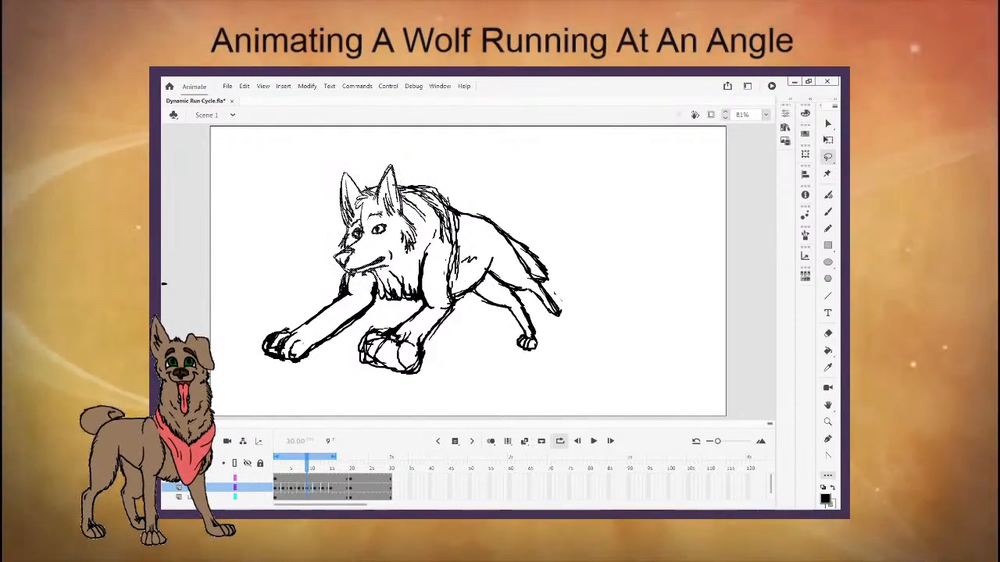
key(q)
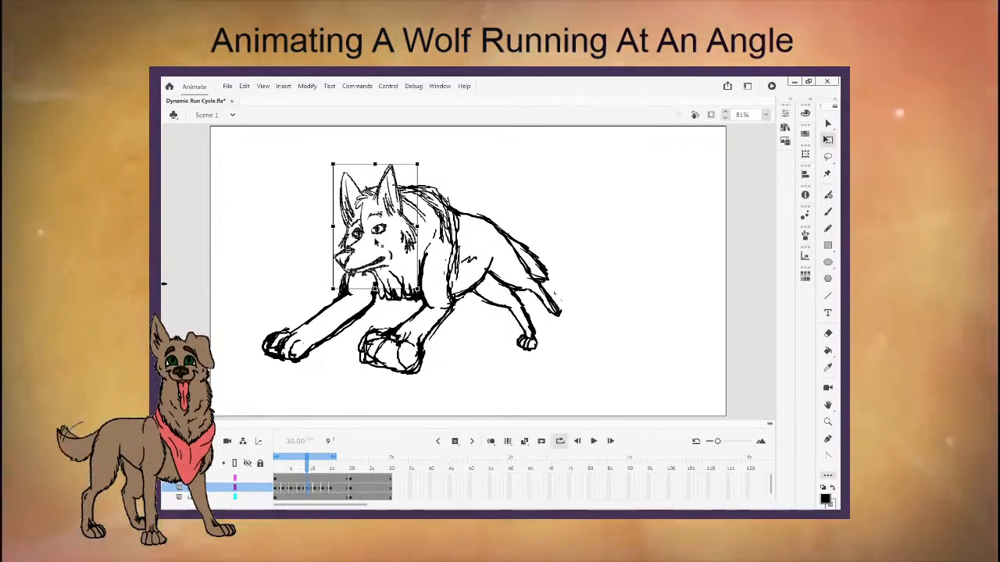
drag(375, 242, 375, 252)
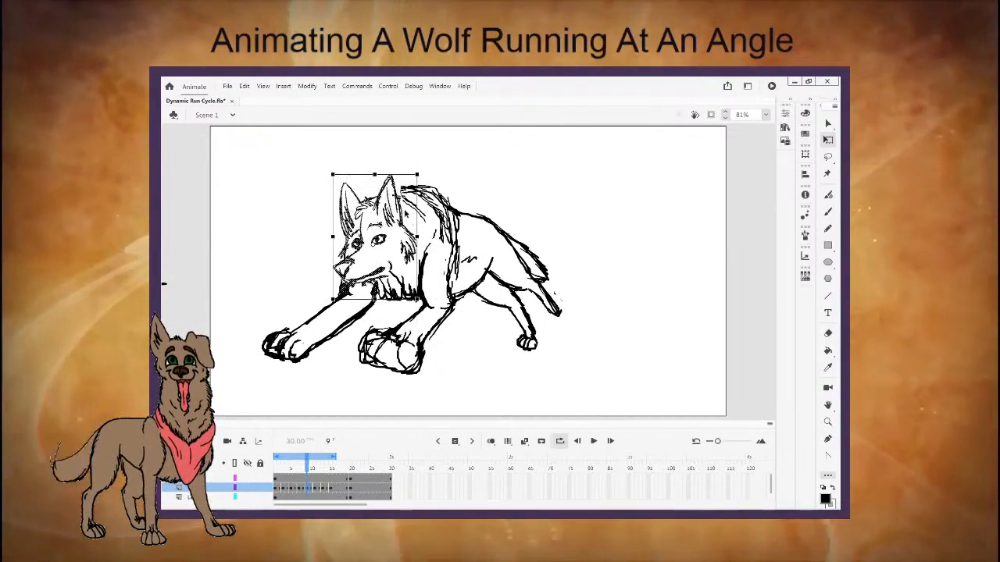
drag(414, 172, 409, 166)
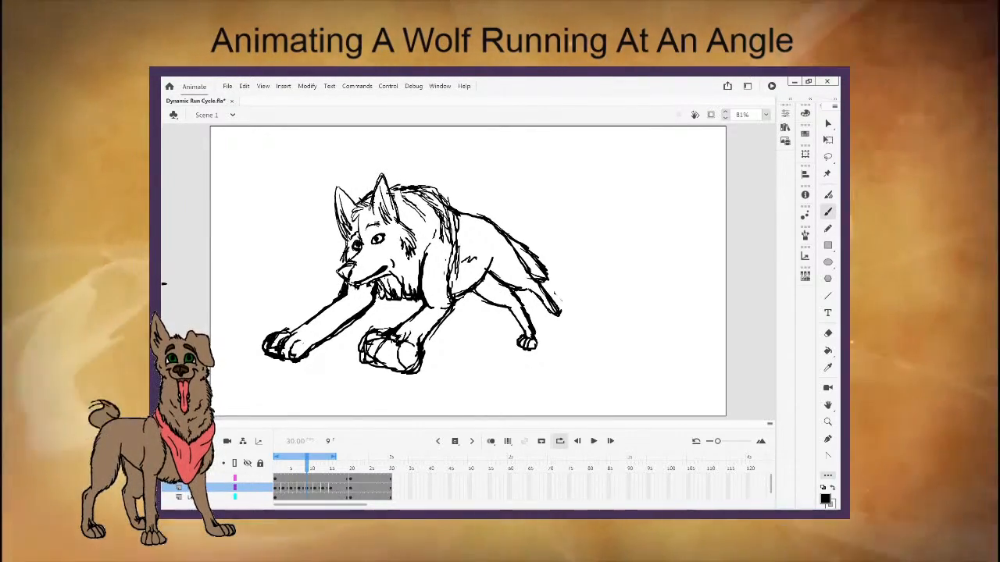
Erase the mane strokes over the shoulder on frame 9, redraw a cleaner shoulder line, and scrub back to frame 7.
key(e)
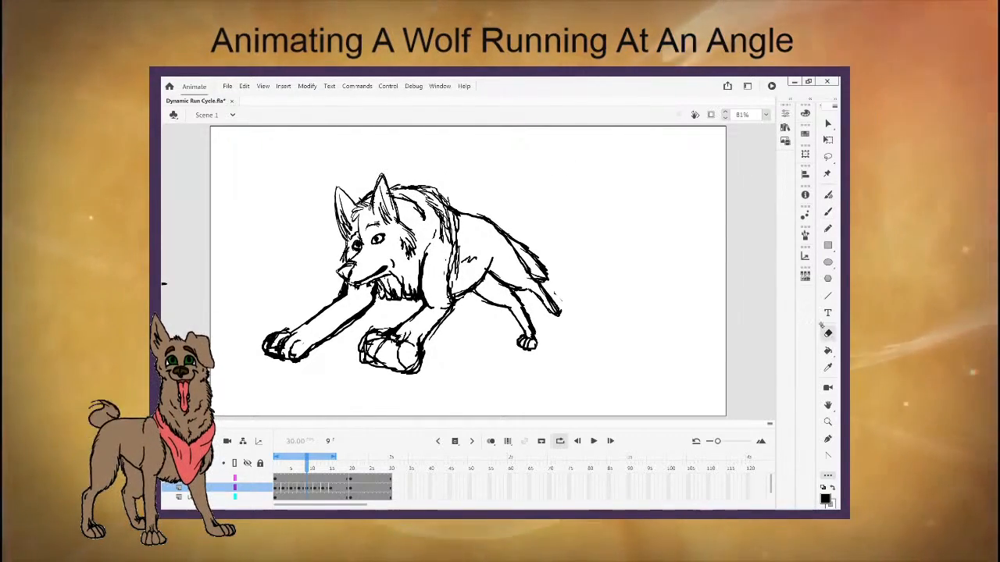
mouse_move(438, 205)
mouse_down()
mouse_move(445, 237)
mouse_move(456, 223)
mouse_up()
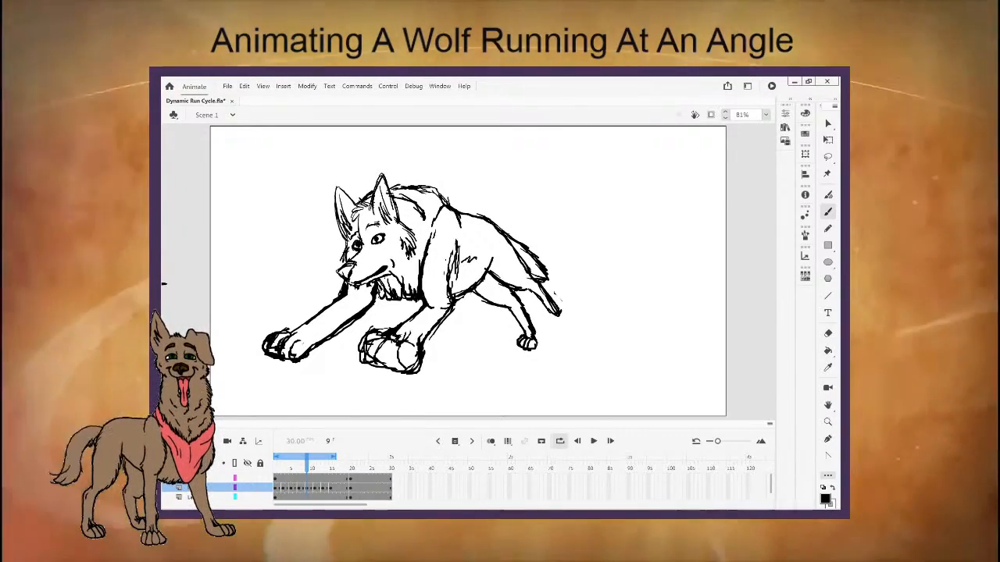
mouse_move(299, 467)
mouse_down()
mouse_move(314, 469)
mouse_move(294, 474)
mouse_up()
mouse_move(295, 474)
mouse_down()
mouse_move(336, 468)
mouse_move(275, 472)
mouse_move(307, 479)
mouse_move(298, 478)
mouse_up()
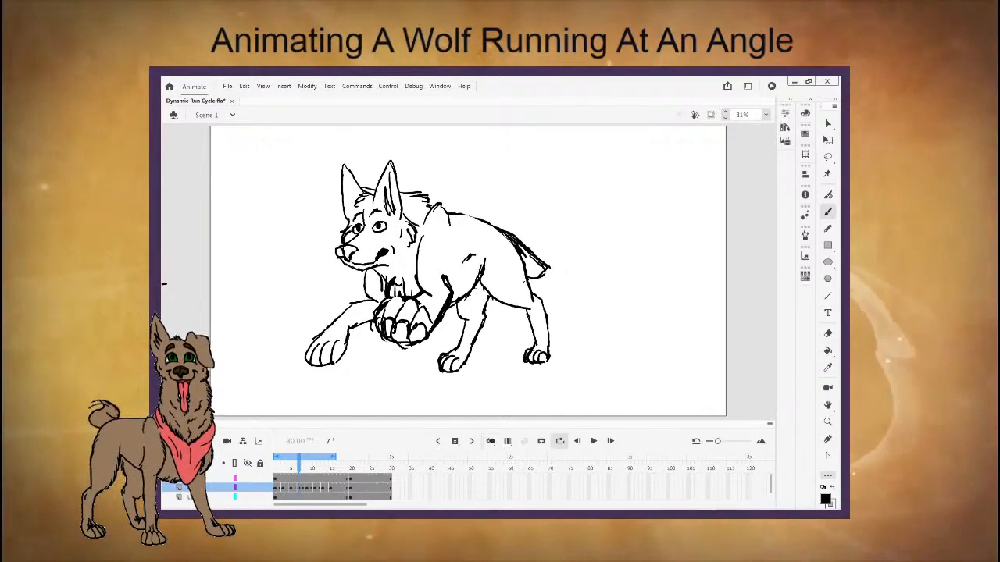
With onion skinning on, lasso the wolf's head on frame 7, rotate it slightly clockwise, nudge it right and touch up the mane strokes.
click(491, 441)
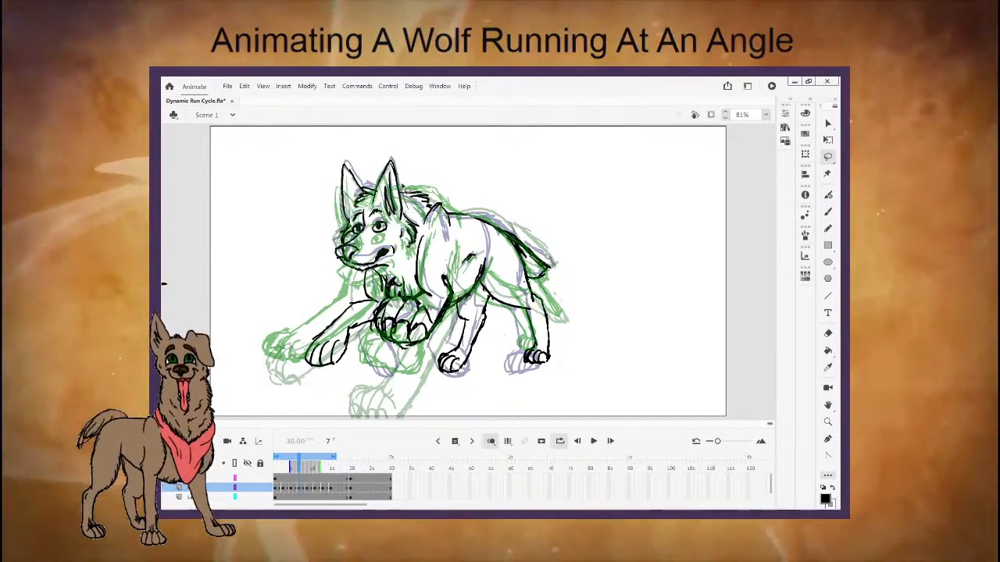
mouse_move(401, 205)
mouse_down()
mouse_move(365, 137)
mouse_move(322, 184)
mouse_move(324, 238)
mouse_move(343, 295)
mouse_up()
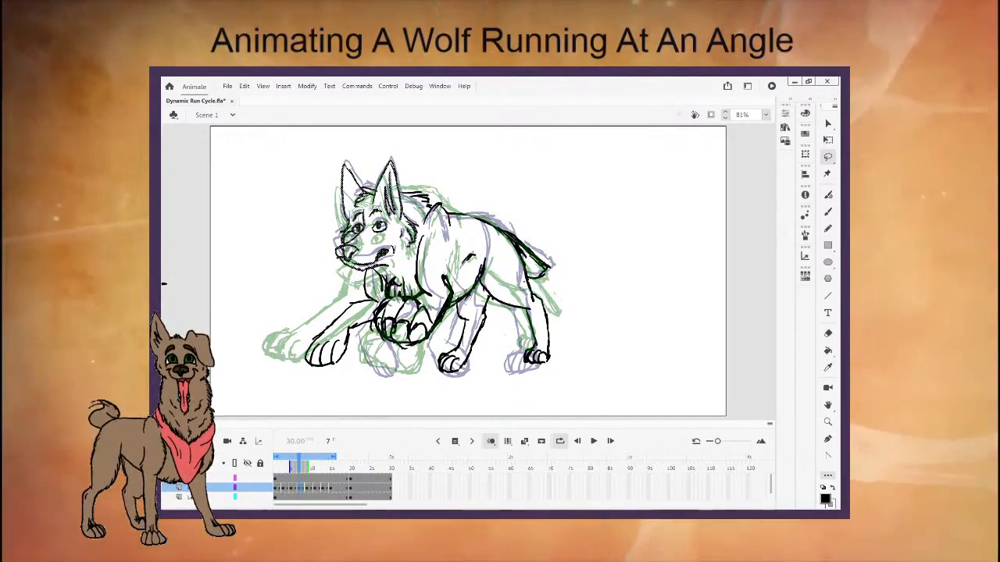
key(q)
mouse_move(419, 221)
mouse_down()
mouse_move(480, 201)
mouse_move(637, 203)
mouse_move(367, 242)
mouse_up()
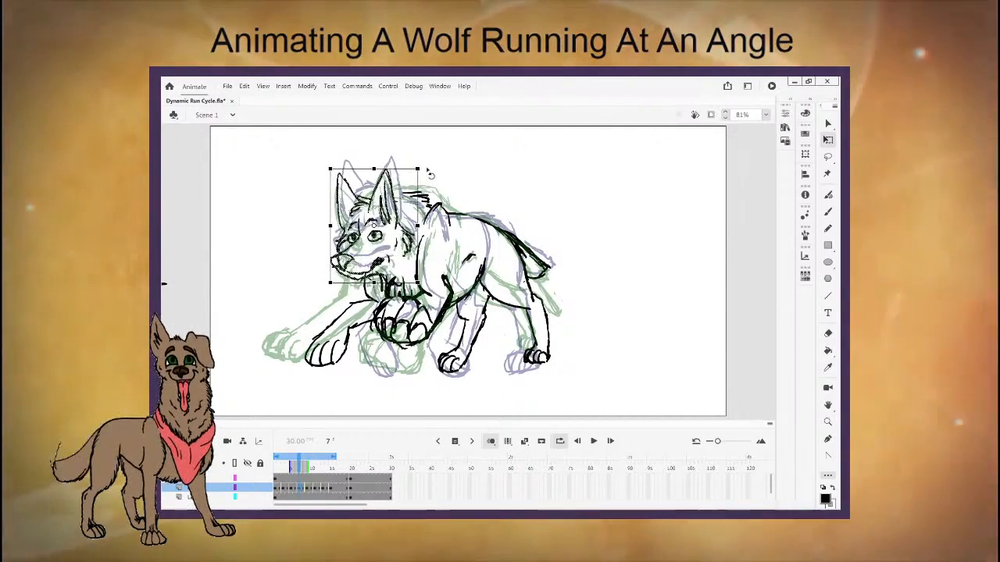
drag(431, 178, 437, 188)
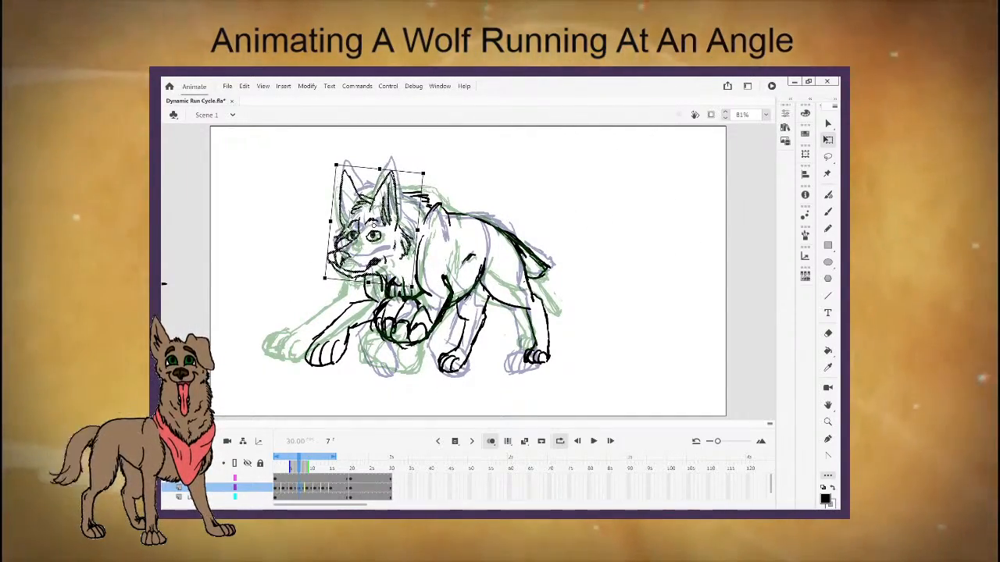
drag(367, 242, 365, 235)
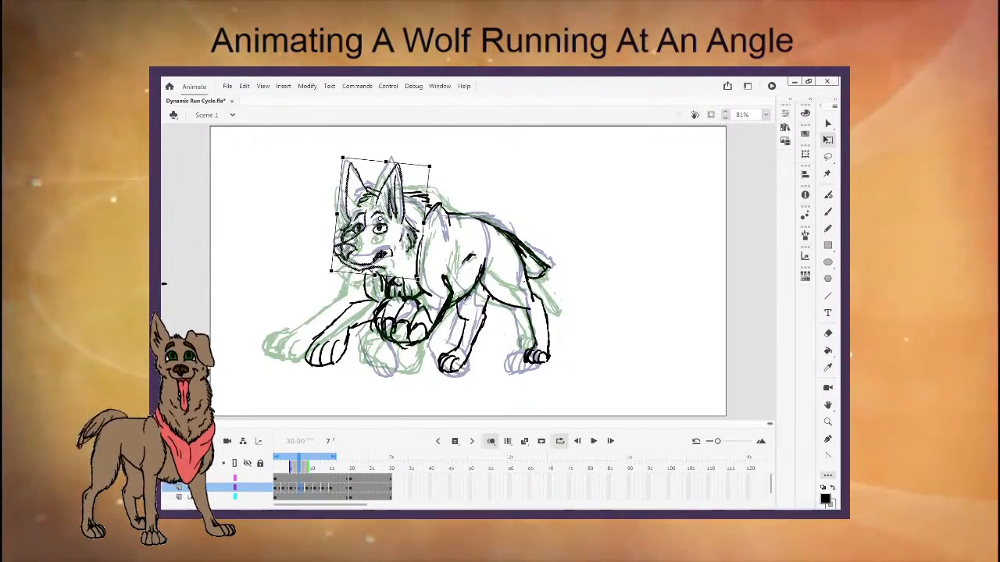
key(e)
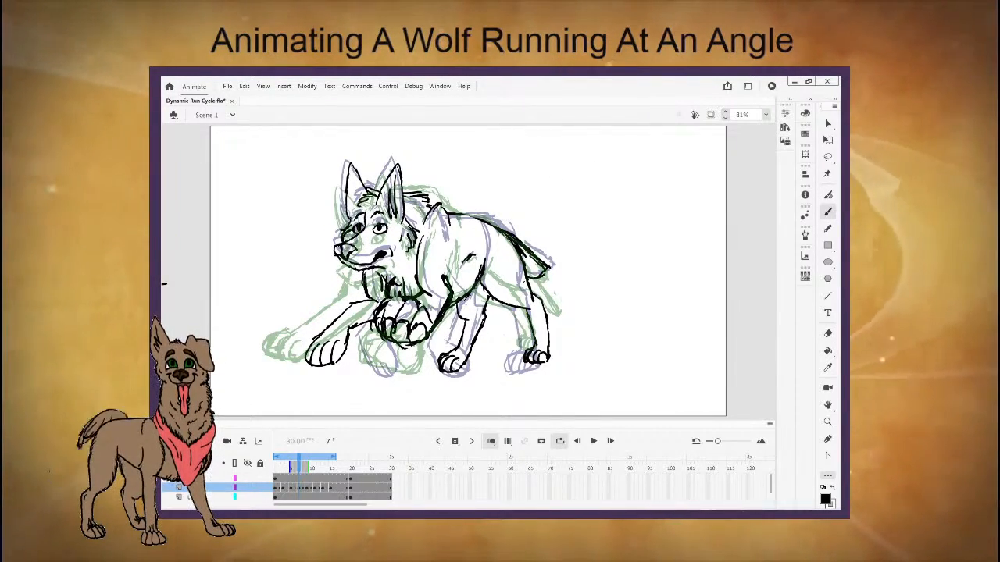
key(e)
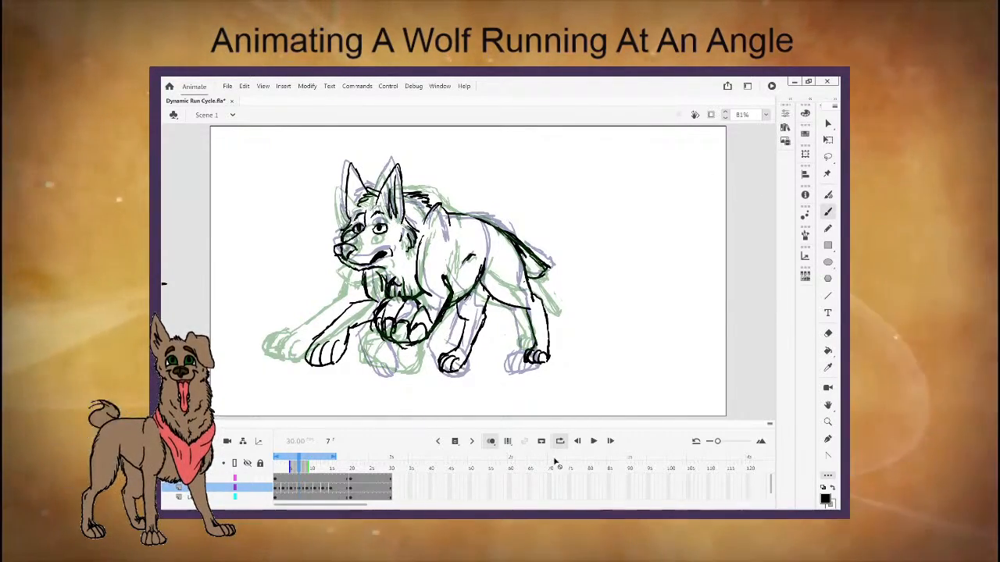
Play the run cycle, turn off onion skinning and scrub from the first frames to frame 7 to check the head motion.
click(593, 440)
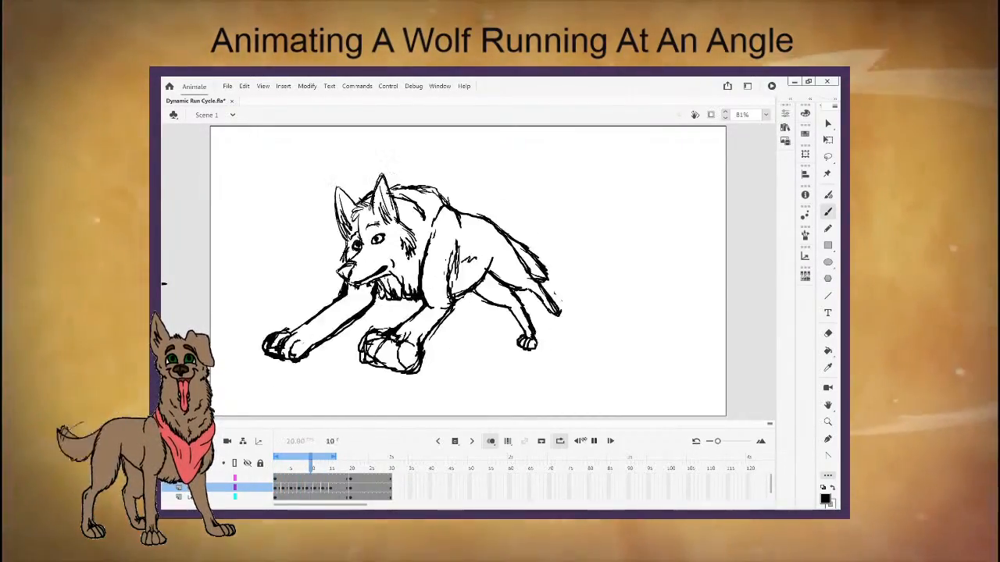
click(290, 467)
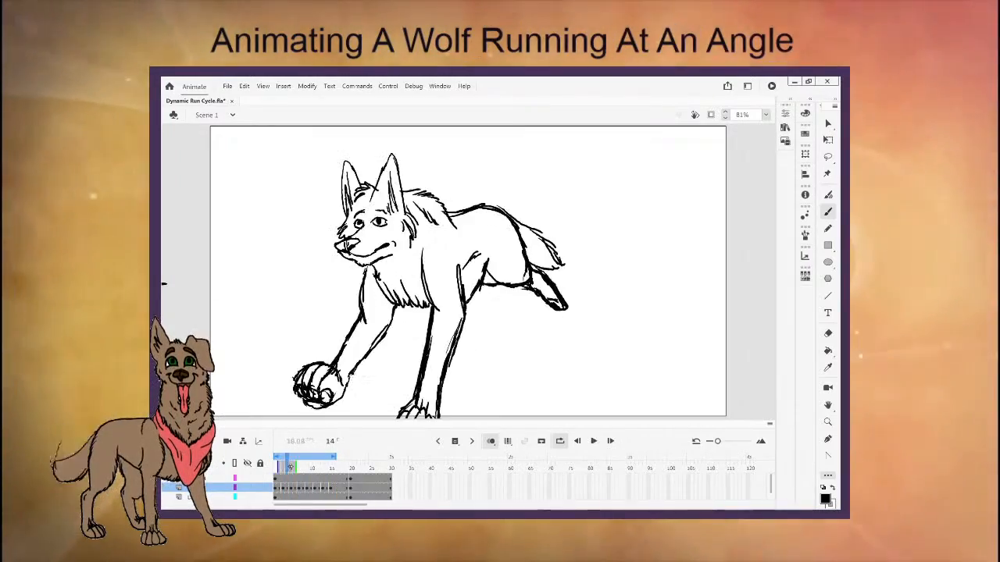
click(490, 441)
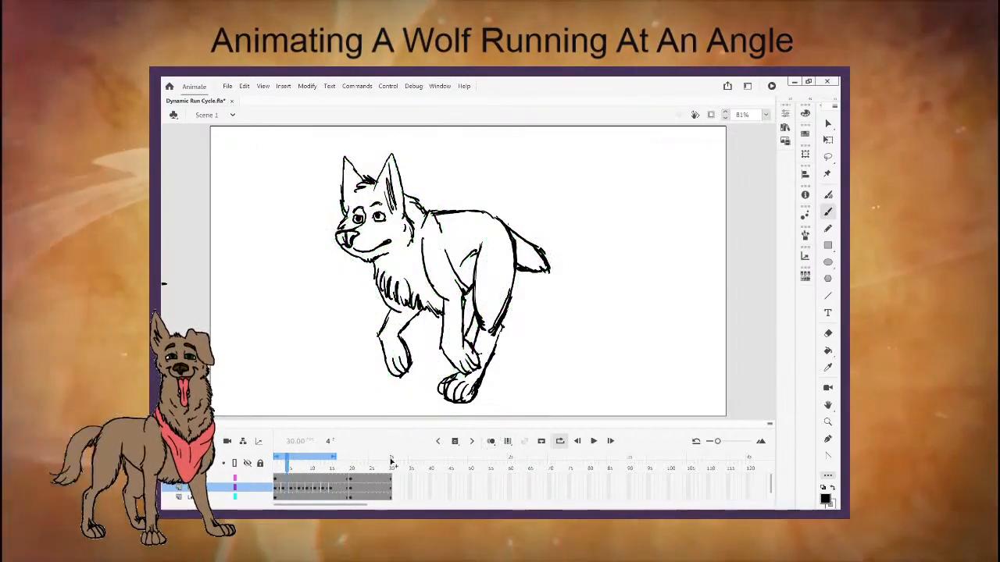
drag(278, 468, 300, 477)
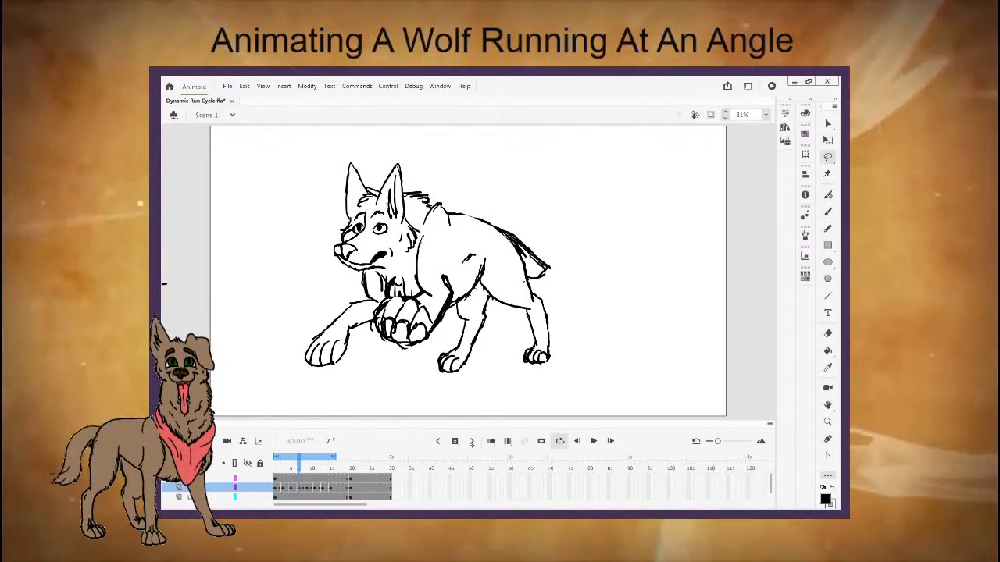
click(472, 442)
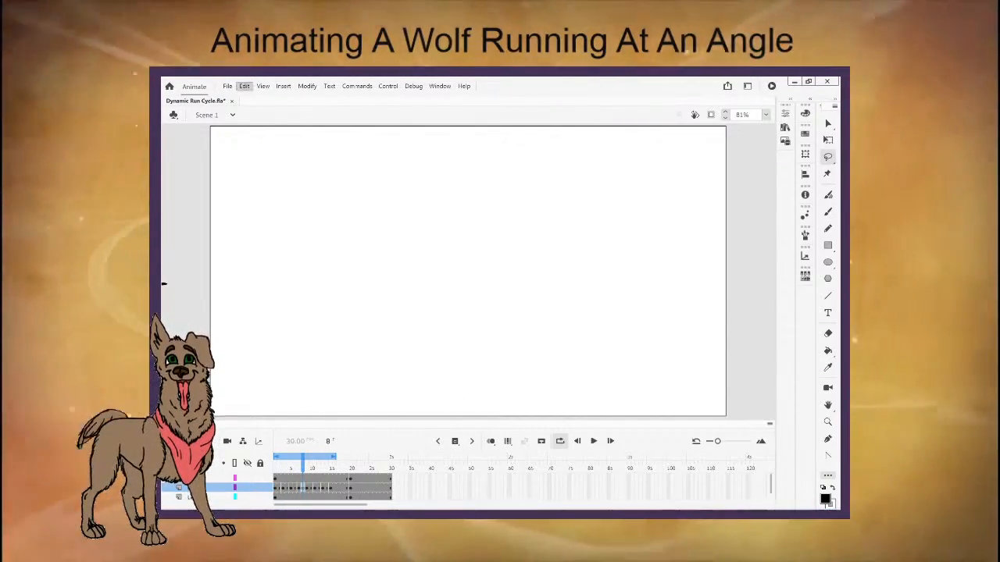
click(244, 86)
click(266, 96)
Turn on onion skinning, rotate the wolf's head on frame 7 slightly counterclockwise and move it down and left.
click(491, 441)
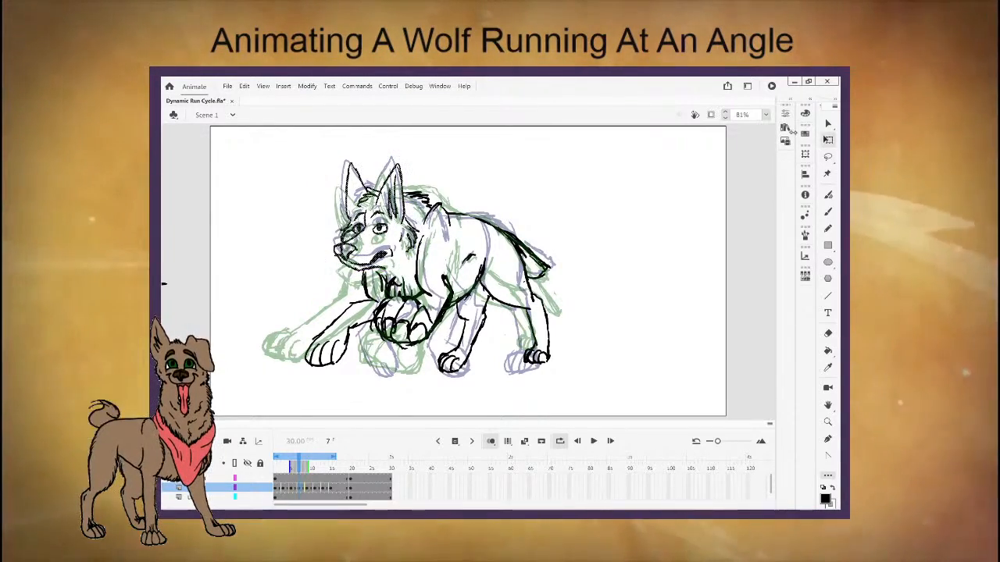
drag(426, 166, 422, 163)
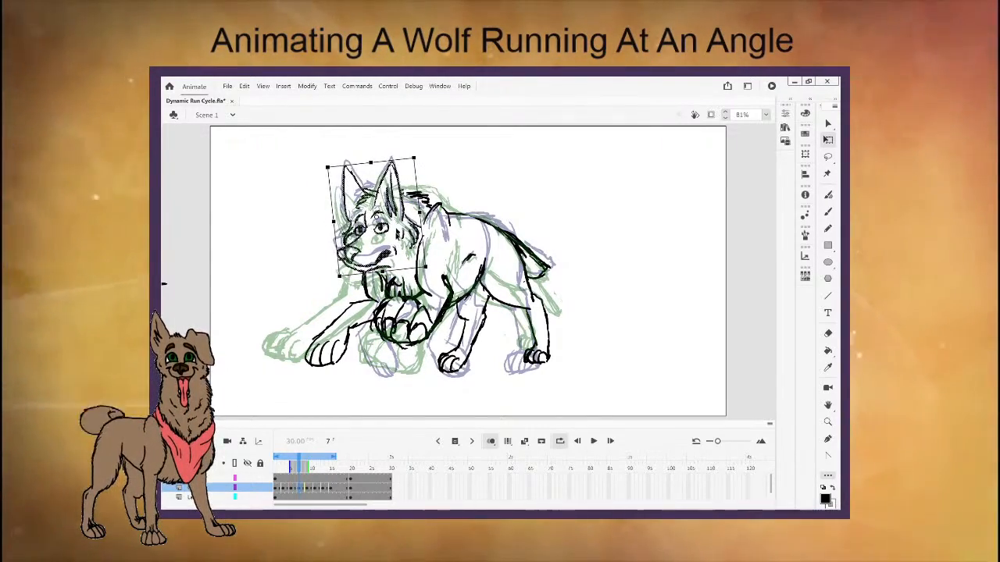
drag(415, 248, 409, 255)
click(451, 188)
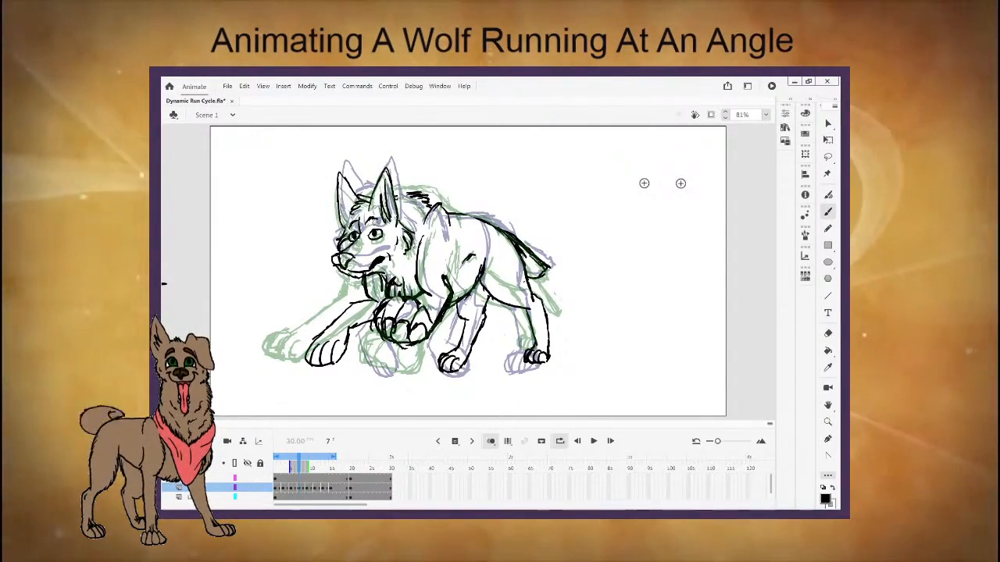
Lasso the wolf's head on frame 5, rotate it slightly counterclockwise and shift it so it sits a little lower.
drag(305, 471, 295, 469)
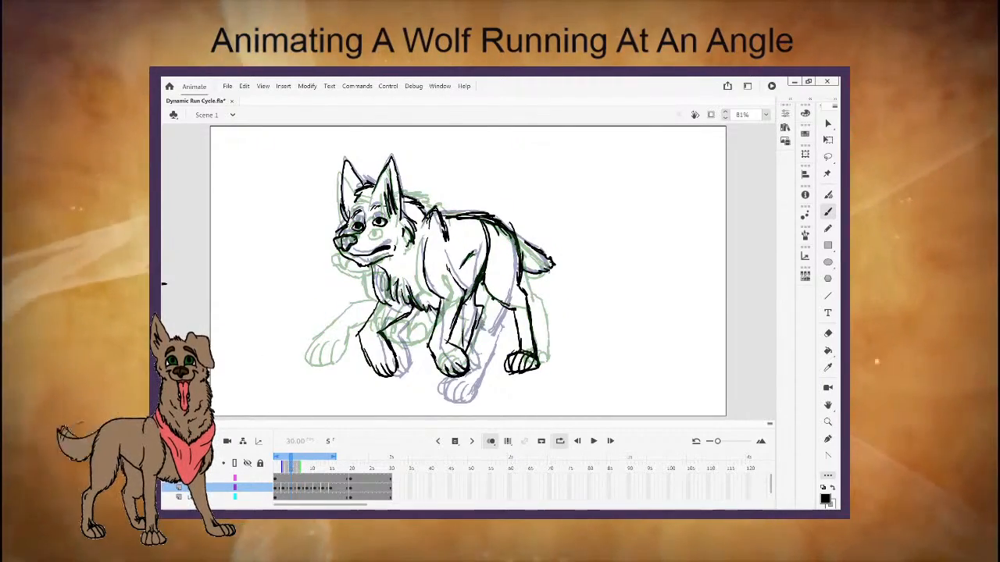
key(l)
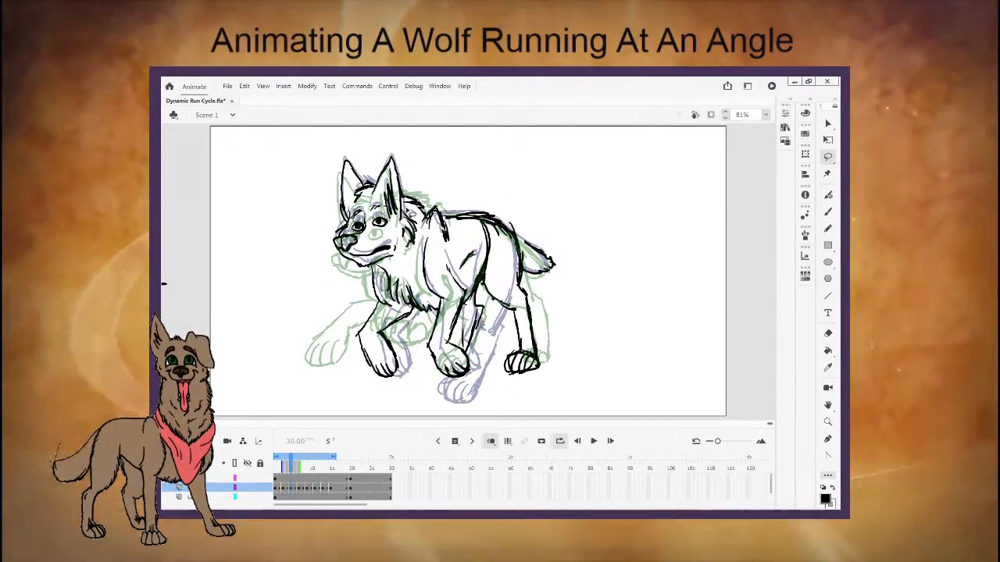
mouse_move(376, 138)
mouse_down()
mouse_move(412, 171)
mouse_move(316, 250)
mouse_move(359, 277)
mouse_up()
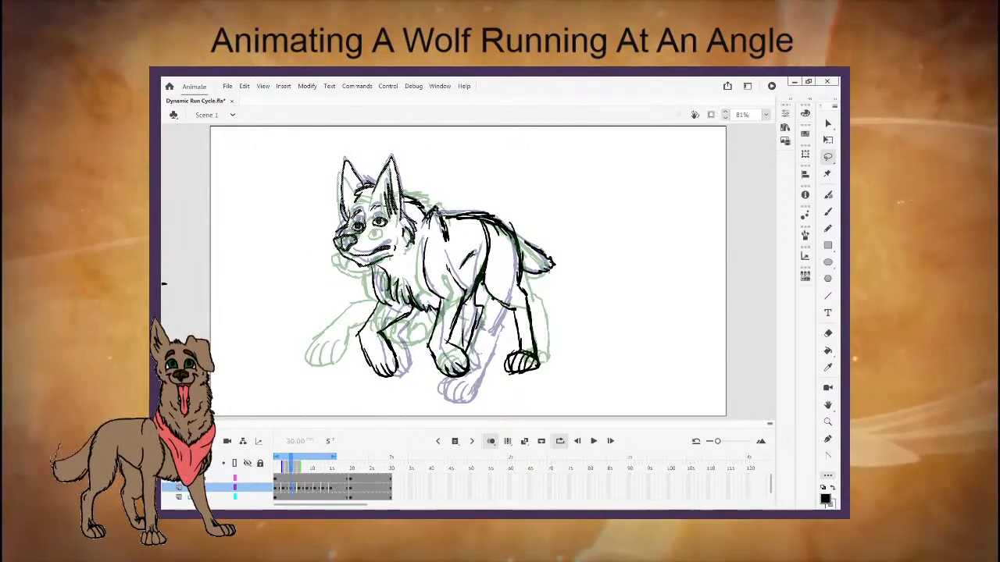
key(q)
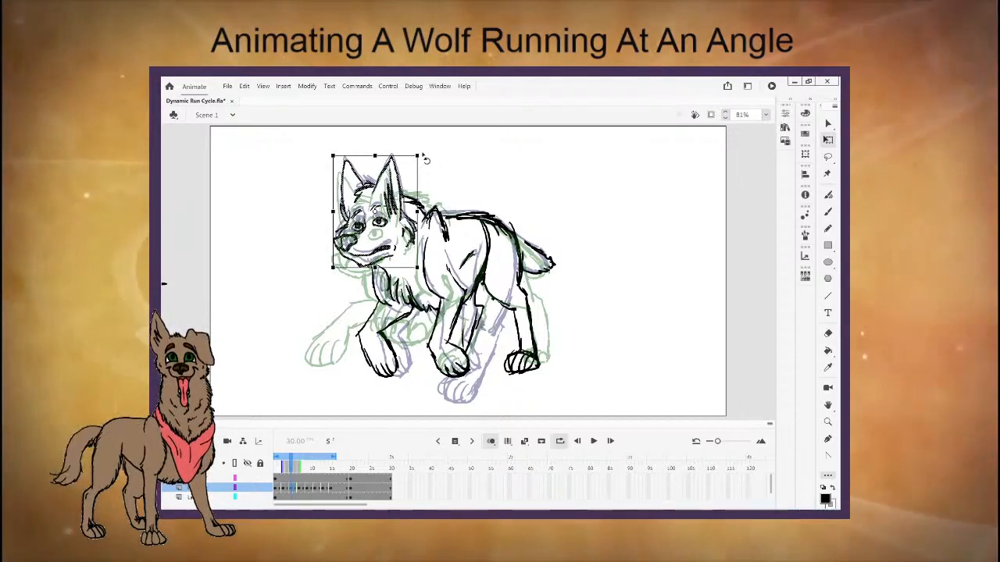
mouse_move(422, 156)
mouse_down()
mouse_move(407, 151)
mouse_move(416, 159)
mouse_up()
key(ctrl+z)
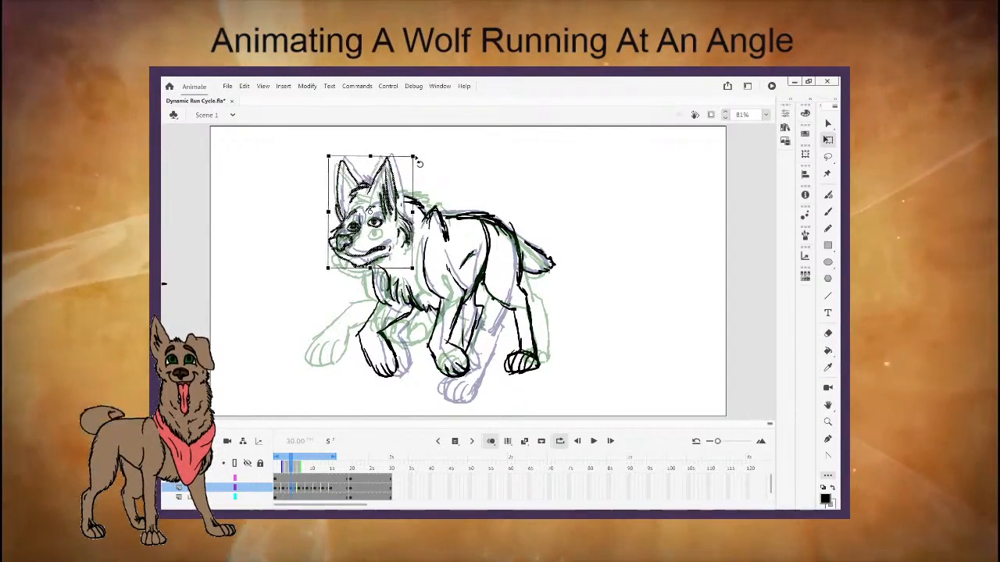
key(ctrl+y)
drag(370, 211, 374, 209)
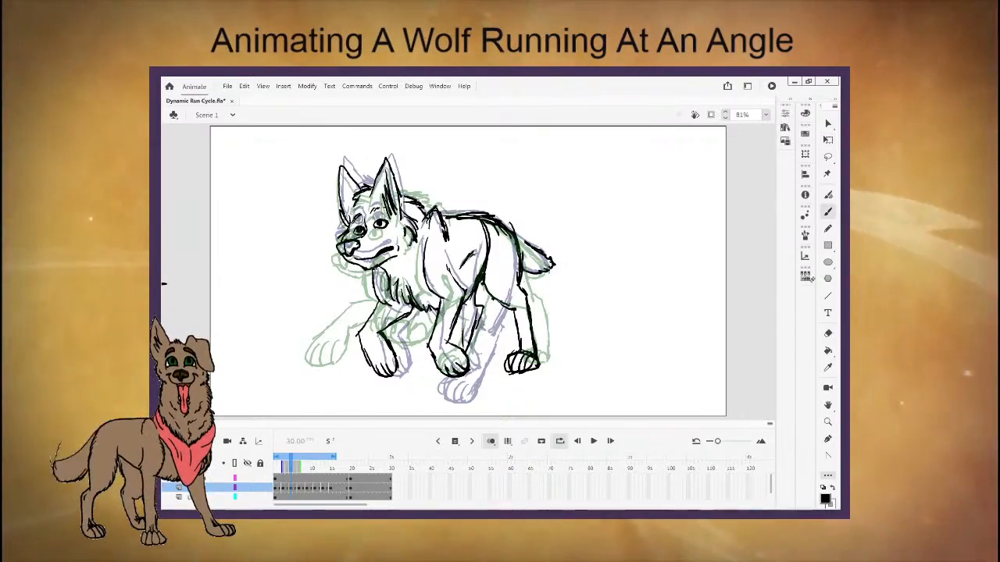
Play the run cycle without onion skinning and step through the early frames to check the head and leg motion.
mouse_move(279, 470)
mouse_down()
mouse_move(315, 478)
mouse_move(257, 484)
mouse_up()
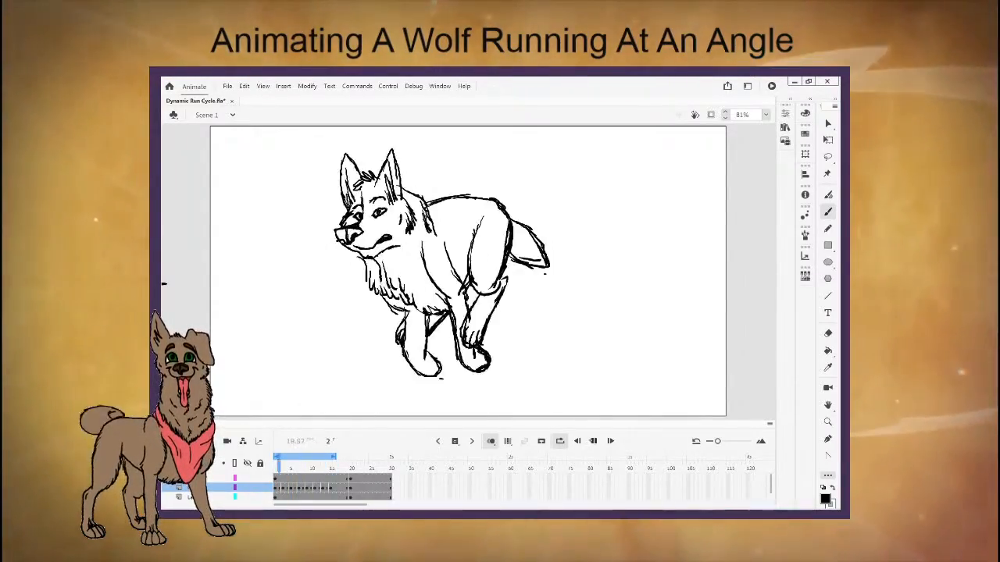
key(Return)
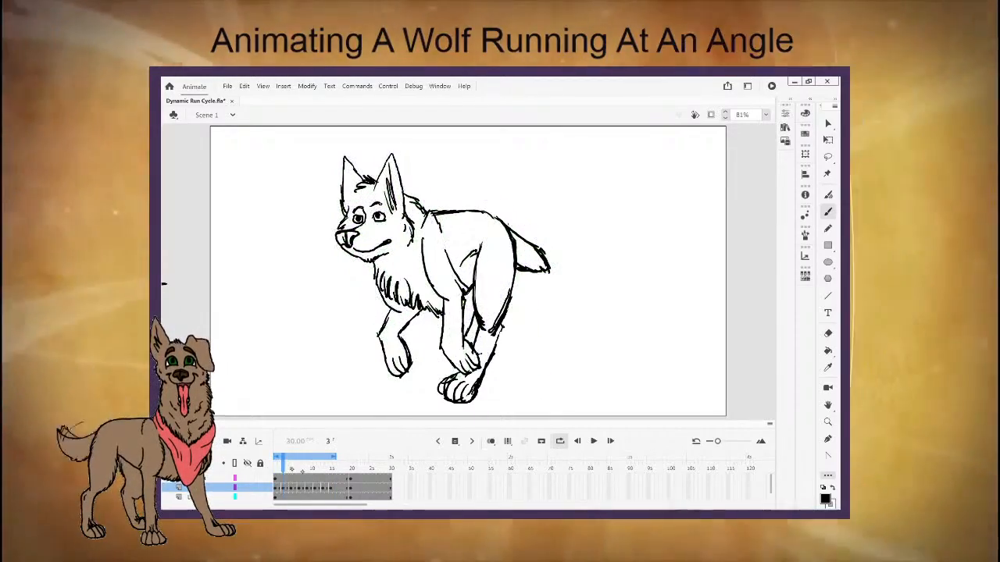
click(287, 468)
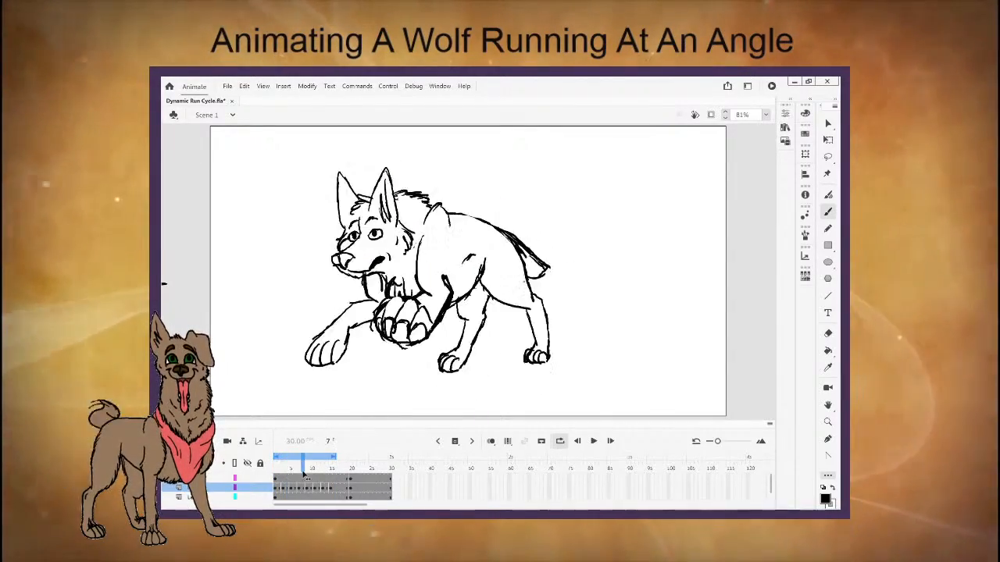
Replace the far front leg on frame 1 with one angled farther back under the body, and redraw the small paw beside it.
mouse_move(303, 474)
mouse_down()
mouse_move(339, 475)
mouse_move(274, 494)
mouse_up()
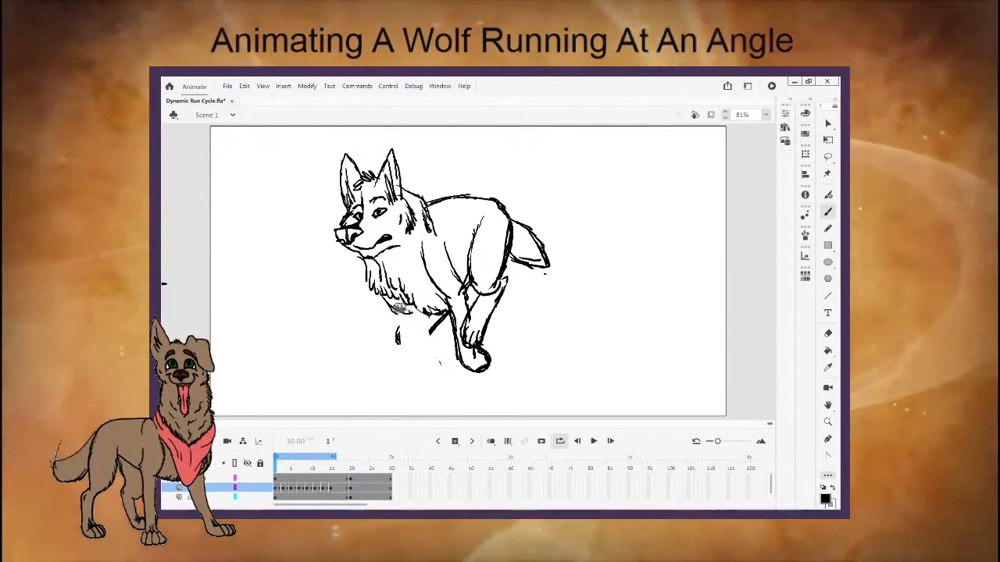
drag(411, 315, 442, 363)
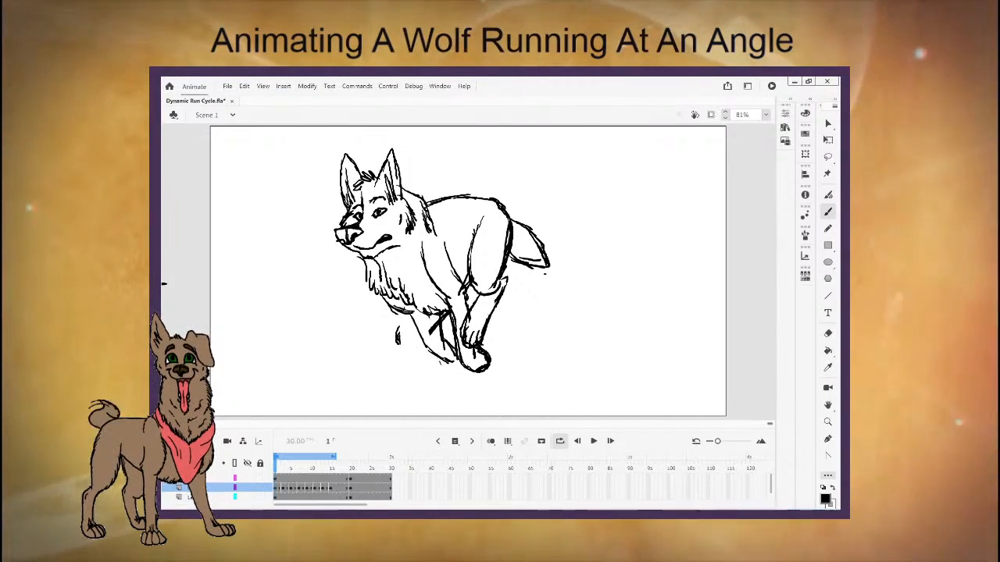
key(e)
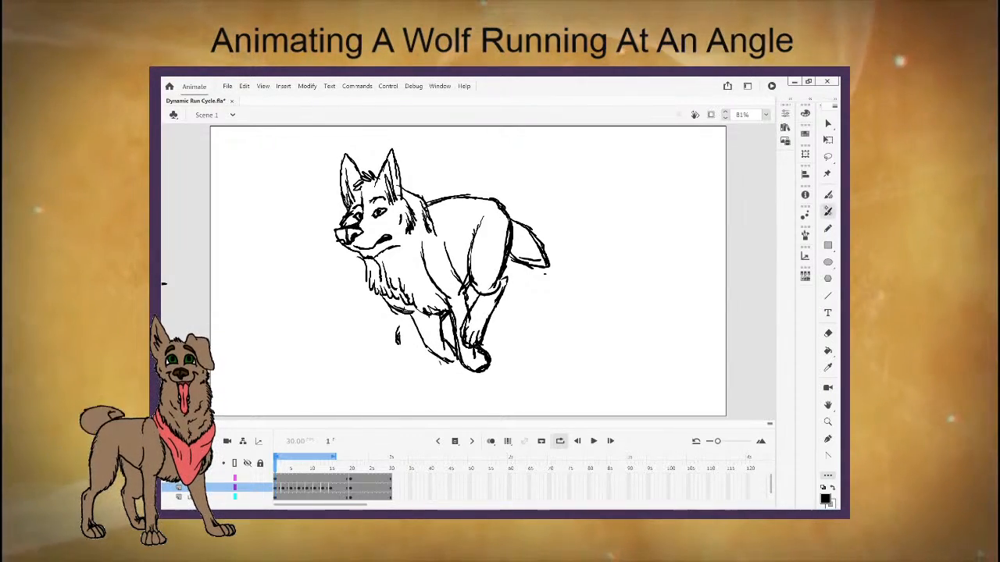
mouse_move(399, 338)
mouse_down()
mouse_move(415, 339)
mouse_move(402, 344)
mouse_up()
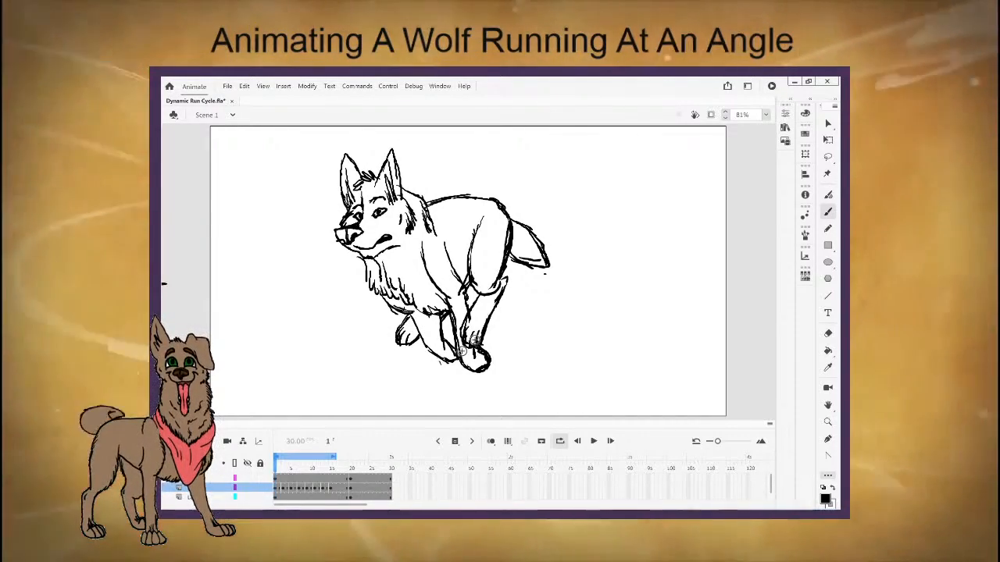
Turn on onion skinning on frame 3, erase the far front leg and redraw it angled back beneath the chest.
key(period)
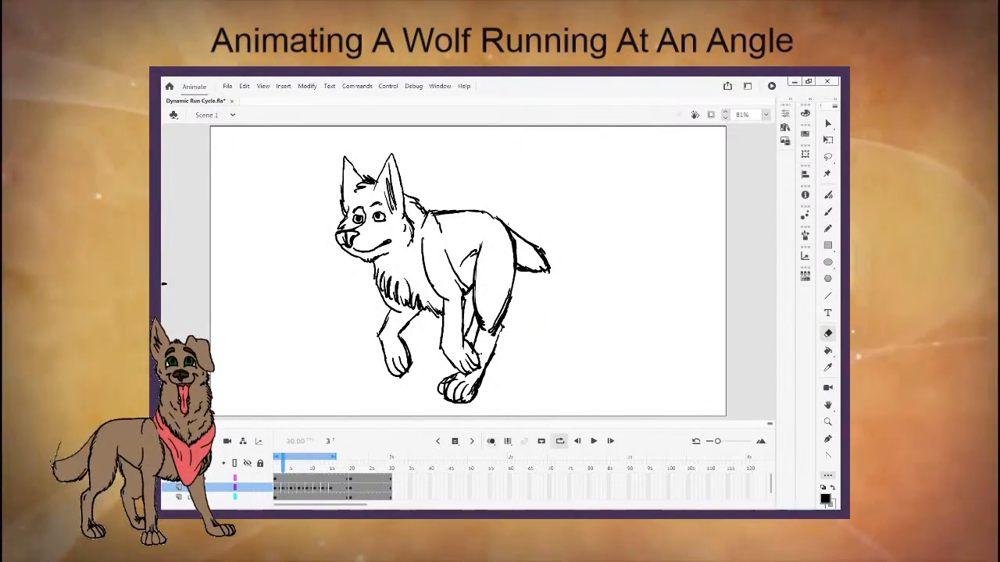
key(alt+shift+o)
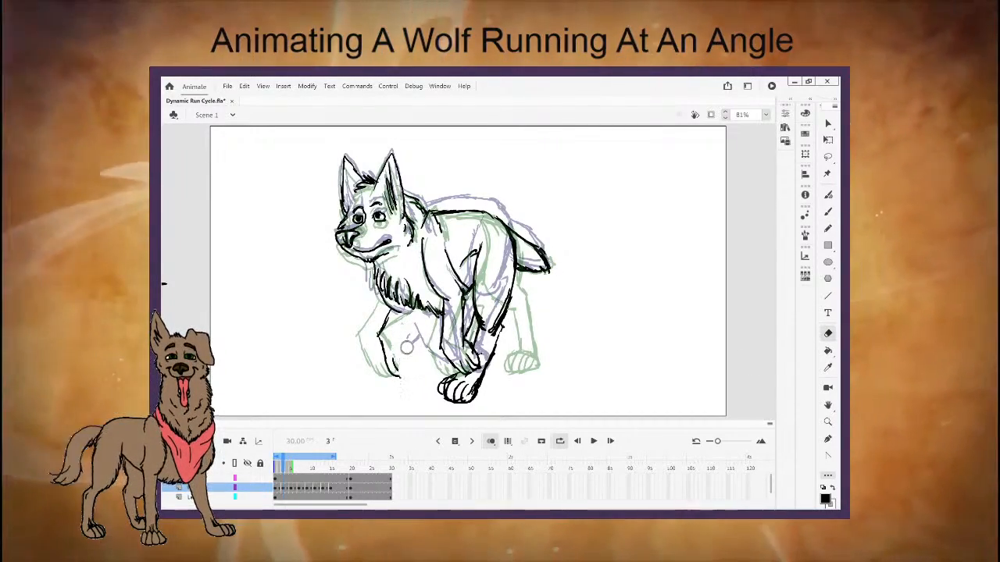
mouse_move(407, 347)
mouse_down()
mouse_move(383, 343)
mouse_move(390, 321)
mouse_move(379, 304)
mouse_up()
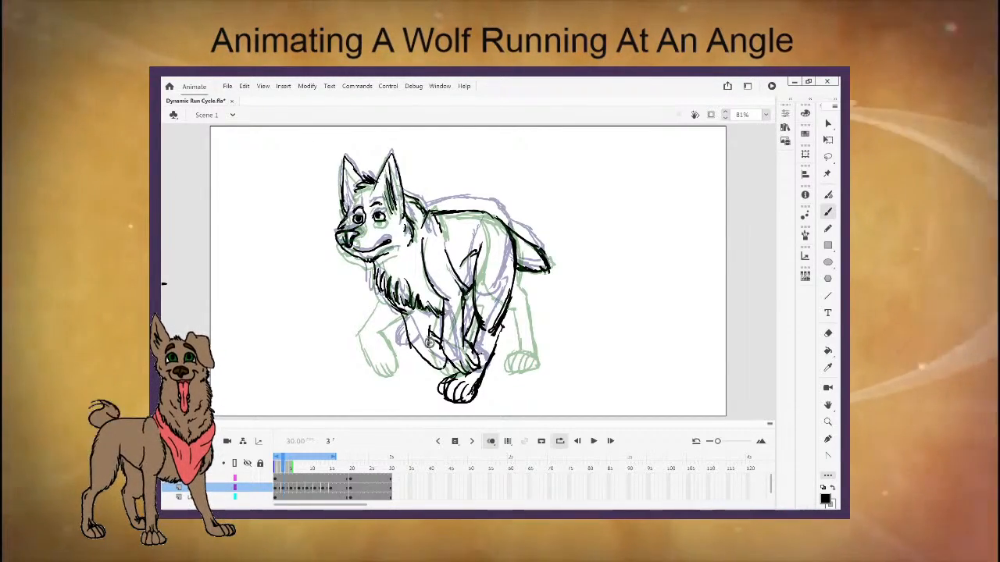
key(e)
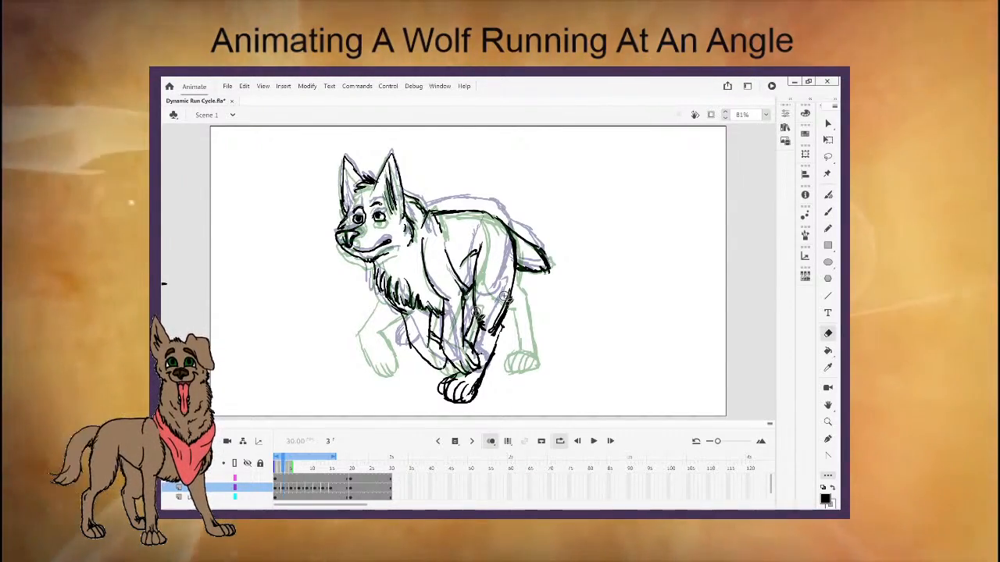
key(b)
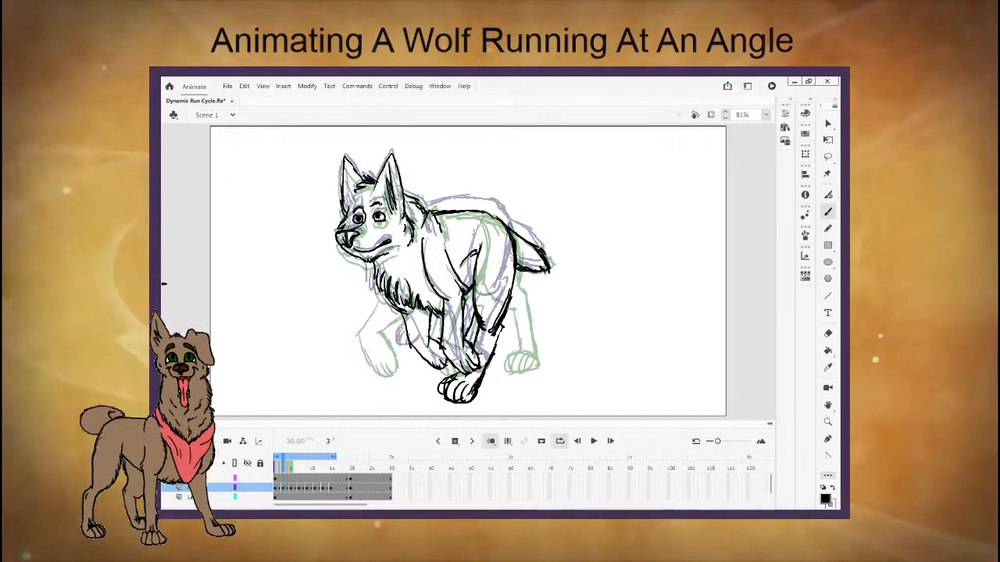
On frame 5, erase the far front leg reaching forward and redraw it folded back beneath the chest.
key(period)
key(period)
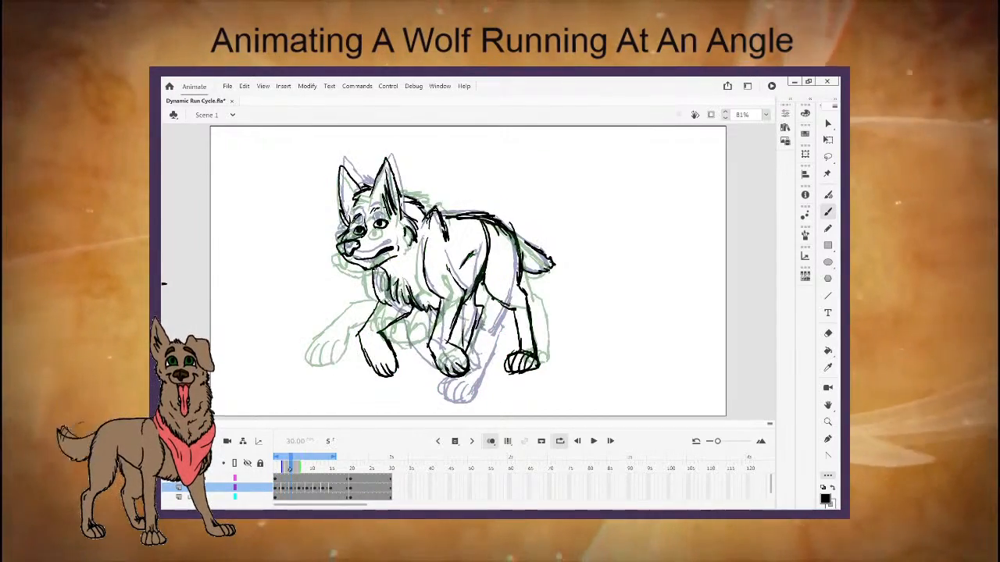
key(e)
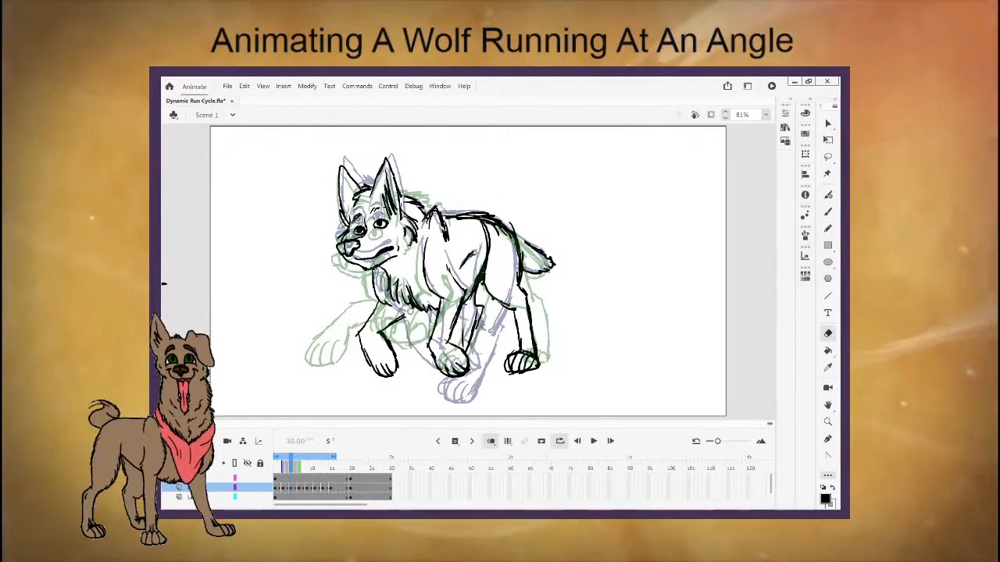
mouse_move(397, 377)
mouse_down()
mouse_move(358, 334)
mouse_move(383, 292)
mouse_move(373, 278)
mouse_up()
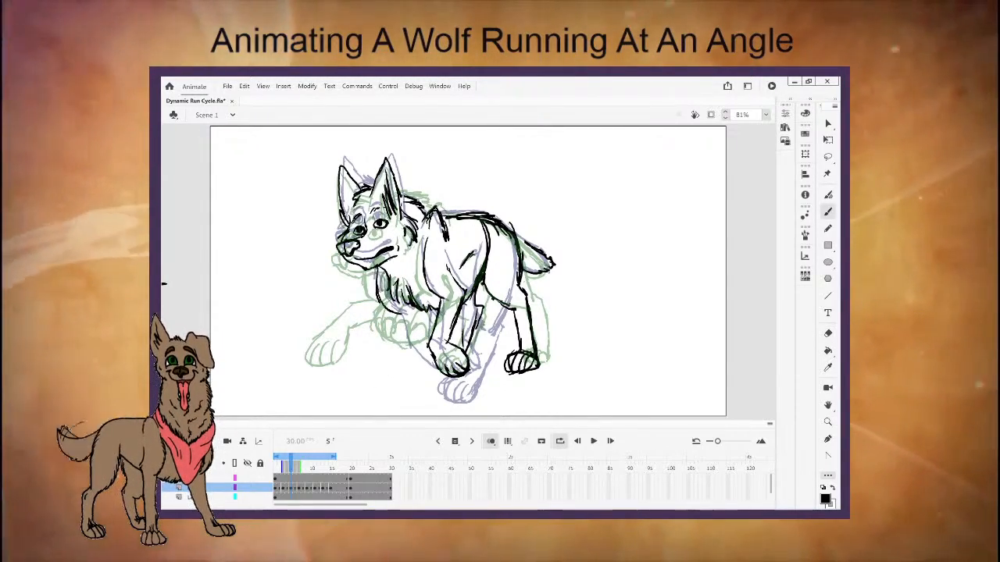
mouse_move(393, 314)
mouse_down()
mouse_move(392, 350)
mouse_move(430, 369)
mouse_up()
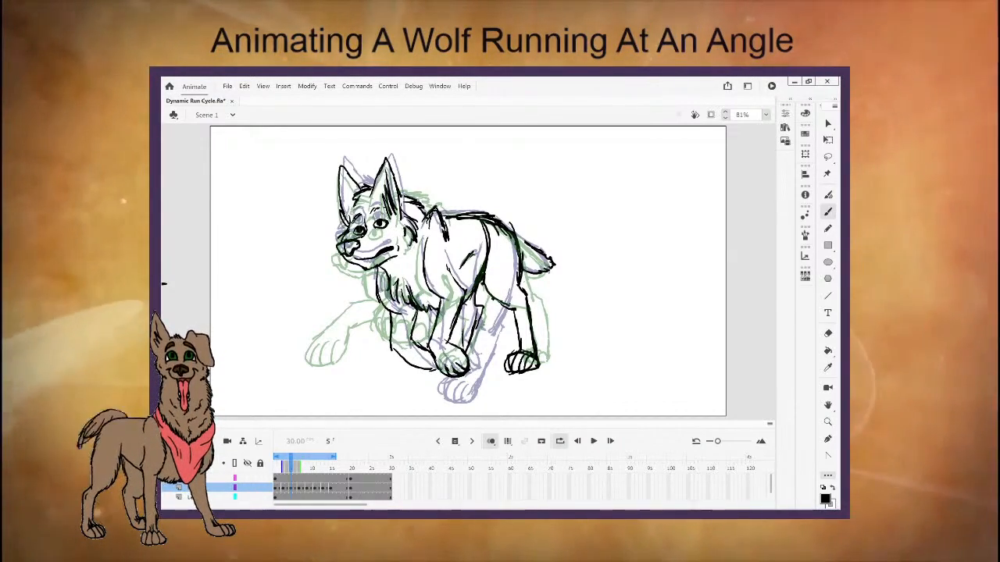
On frame 7, replace the far front leg with one bent at the wrist and its paw hanging down below the head.
drag(292, 469, 299, 466)
key(e)
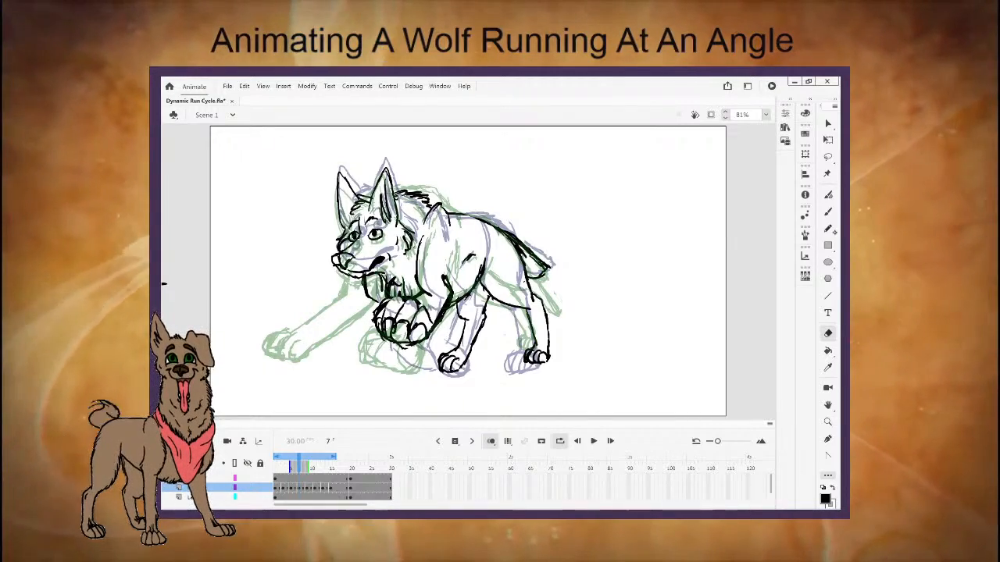
click(824, 211)
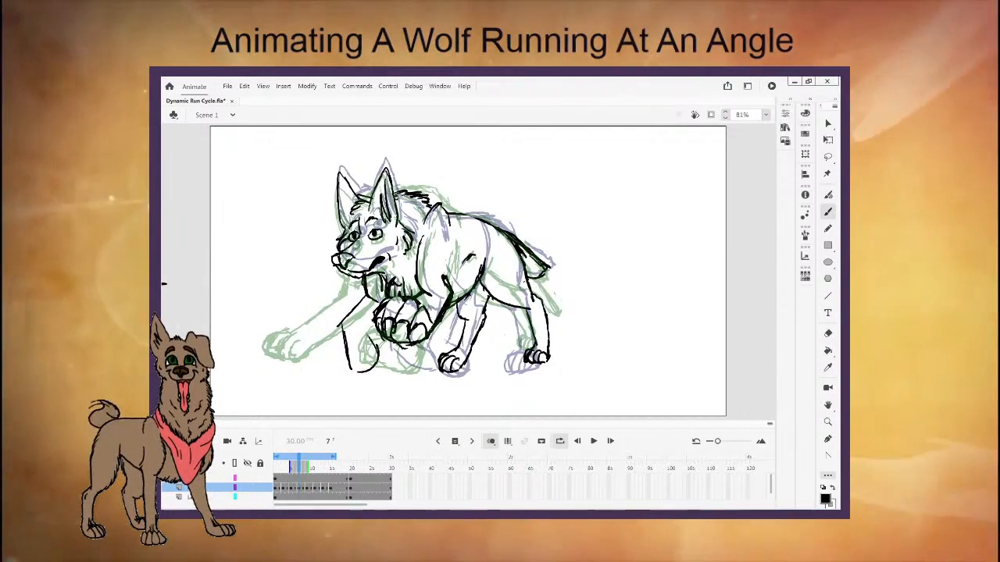
key(e)
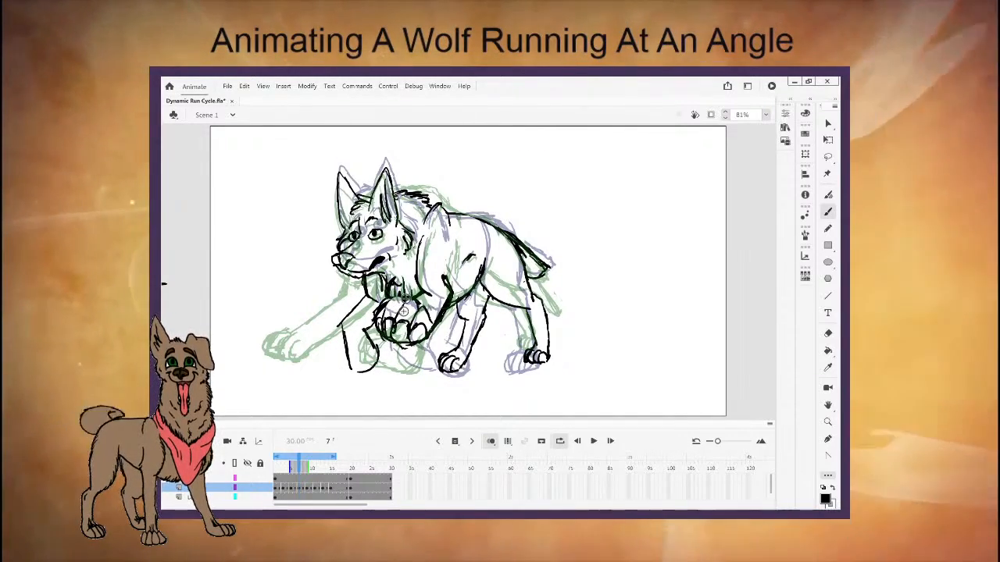
mouse_move(354, 354)
mouse_down()
mouse_move(340, 325)
mouse_move(326, 376)
mouse_up()
mouse_move(372, 326)
mouse_down()
mouse_move(354, 339)
mouse_move(356, 363)
mouse_up()
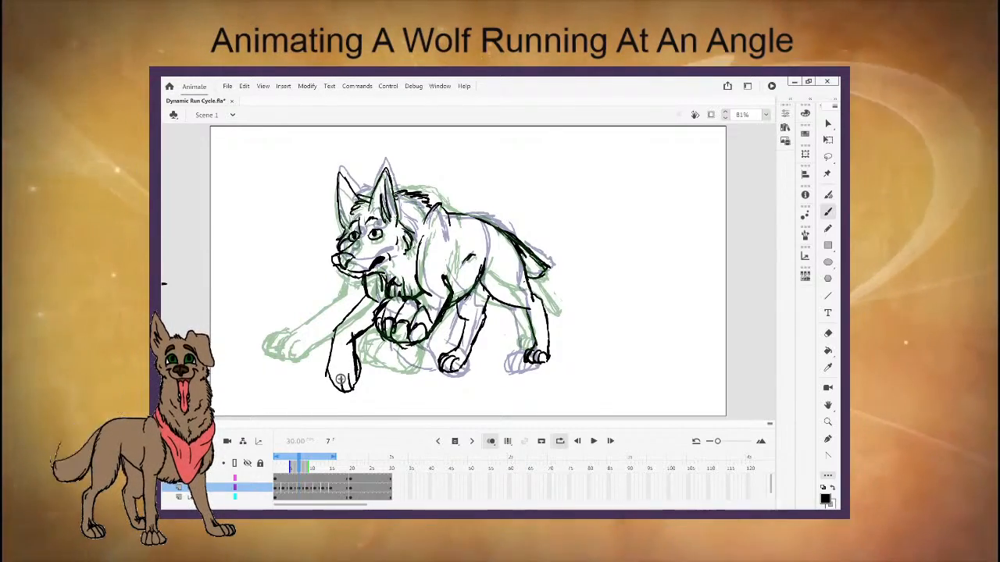
Redraw the far front leg on frame 9 reaching forward, with its paw between the neighbouring frames' paw positions.
click(294, 472)
drag(293, 473, 313, 468)
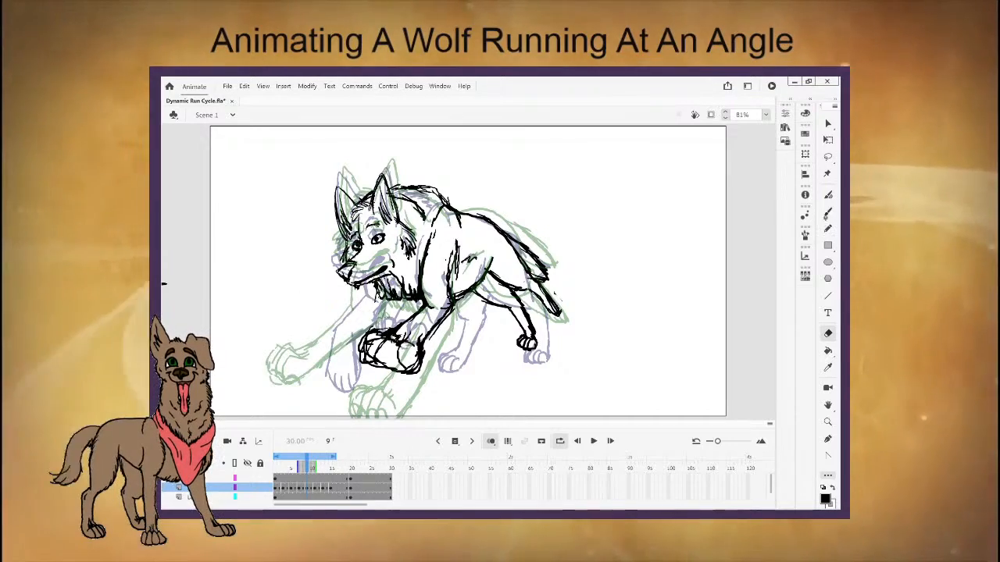
click(827, 212)
drag(356, 285, 361, 301)
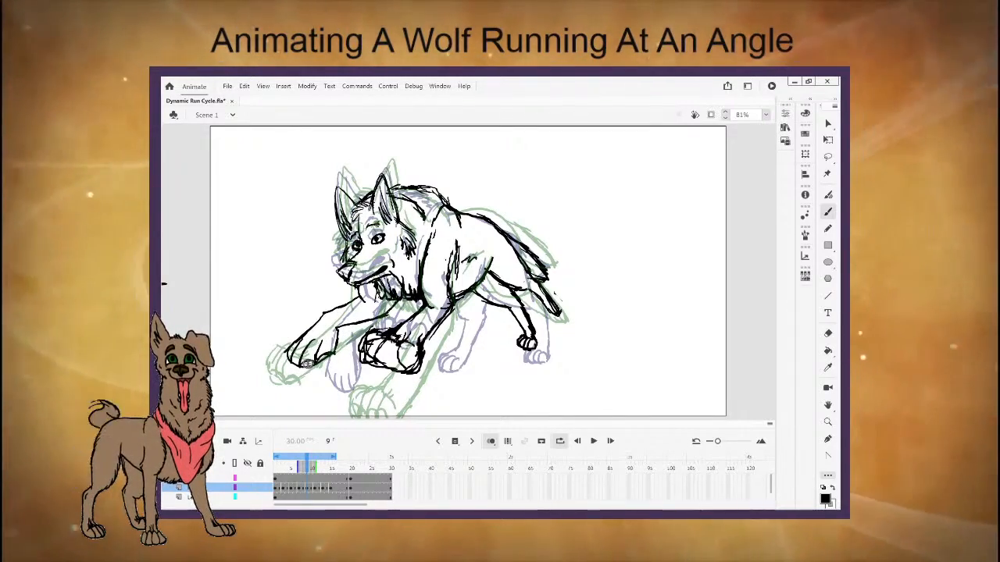
Play the run cycle without onion skinning and scrub through frames 3 to 15 to check the far front leg's motion.
key(Return)
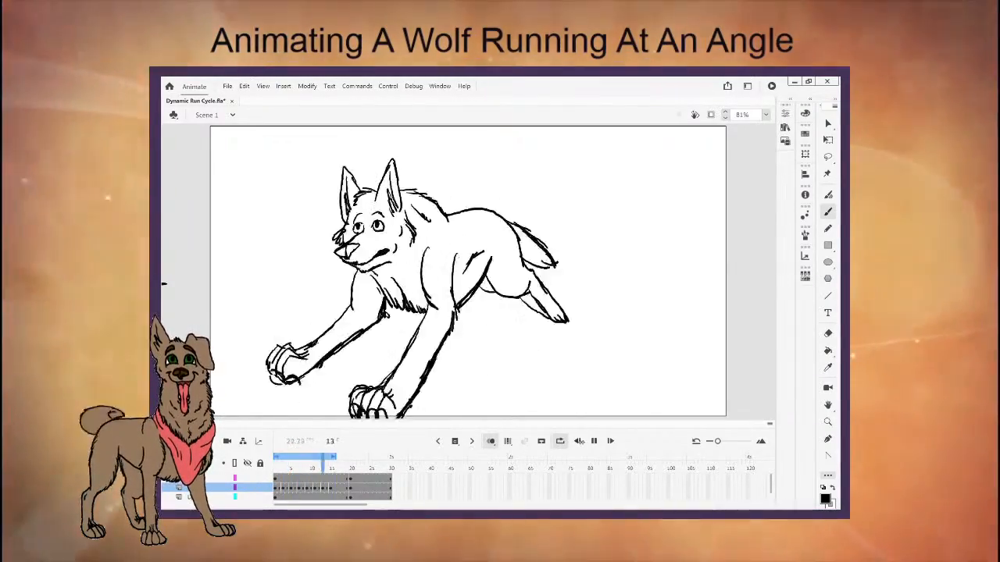
key(Return)
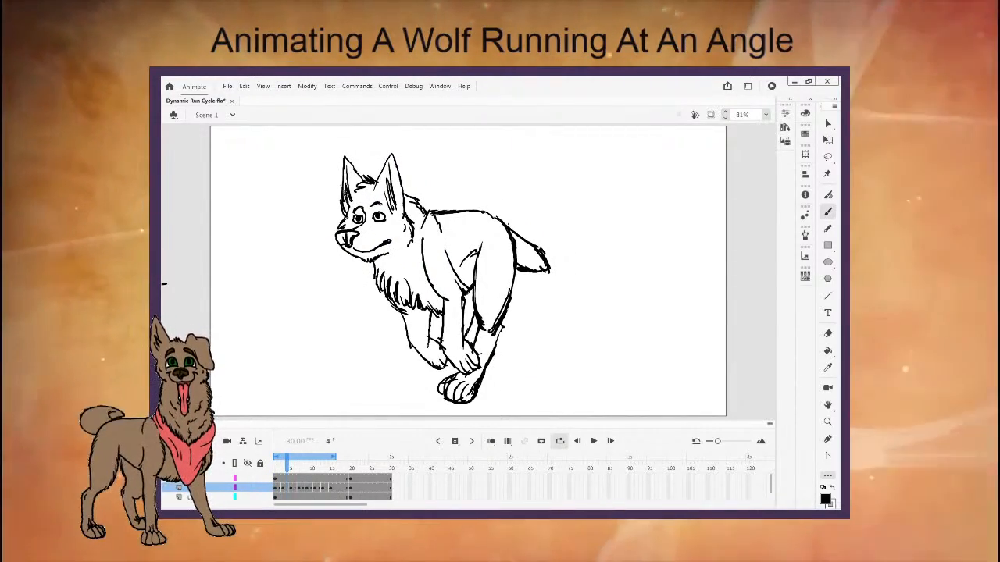
click(304, 470)
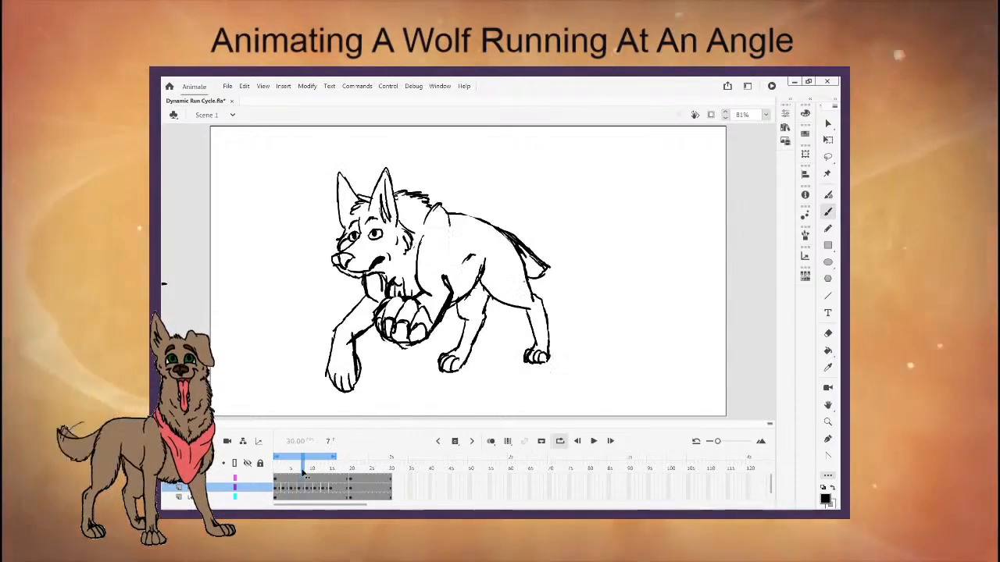
click(289, 478)
drag(288, 479, 291, 478)
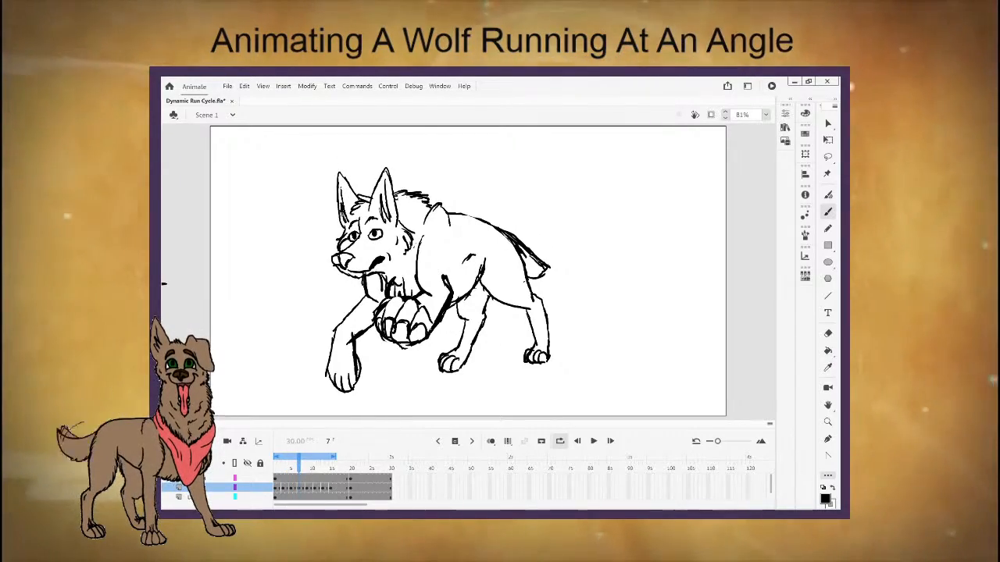
drag(299, 471, 334, 467)
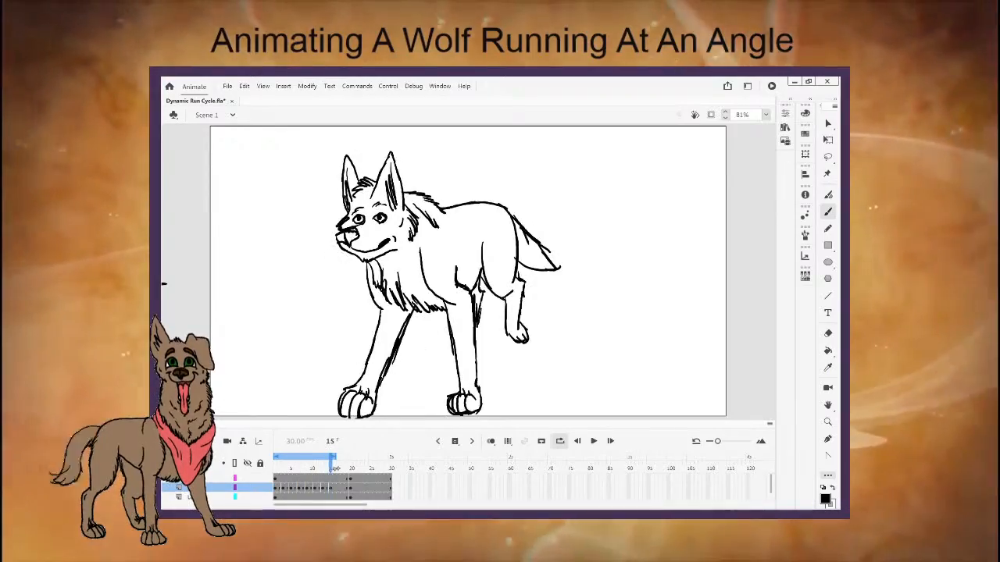
key(Return)
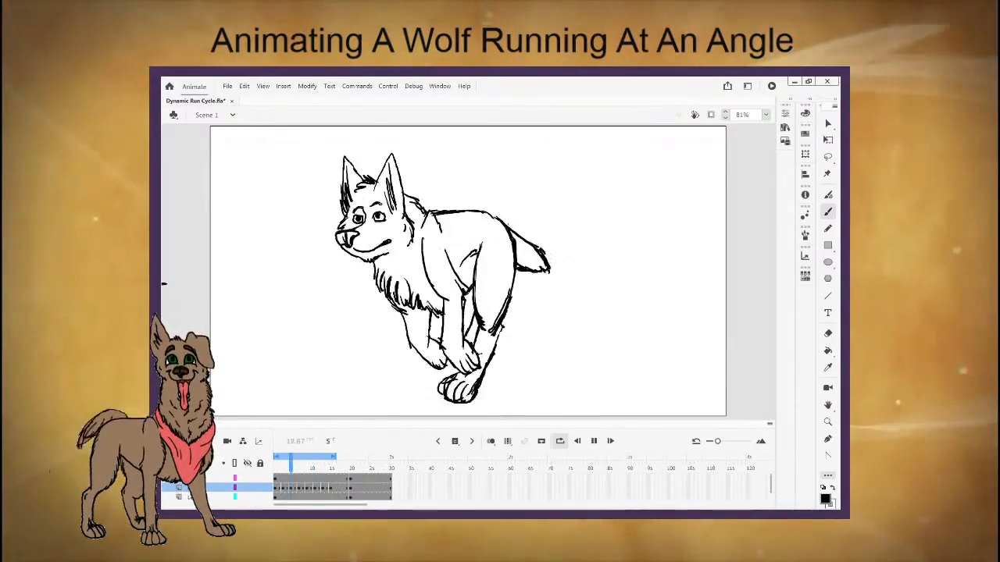
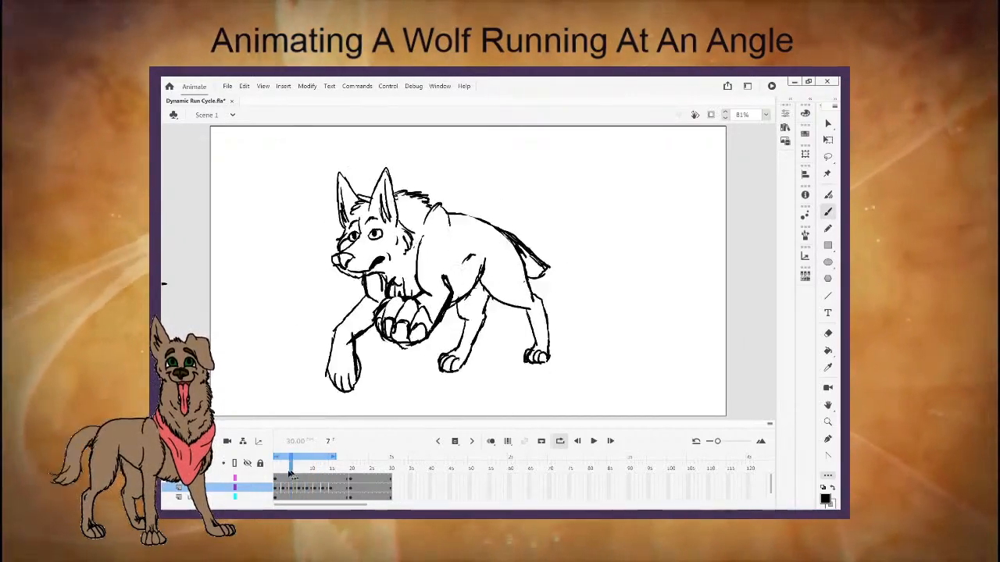
key(Return)
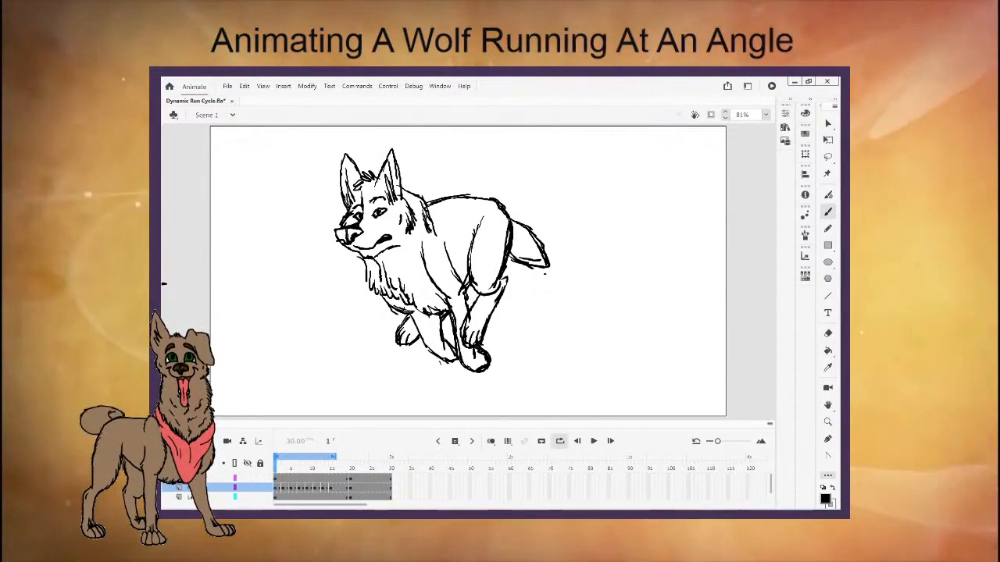
Turn on onion skinning on frame 3 and draw a small paw beside the far front leg.
click(284, 467)
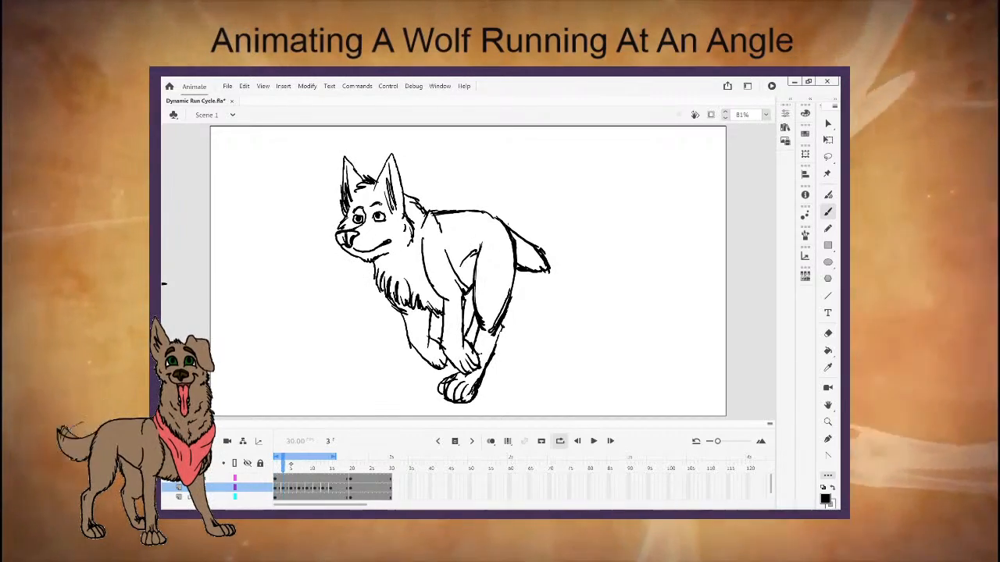
drag(285, 467, 284, 467)
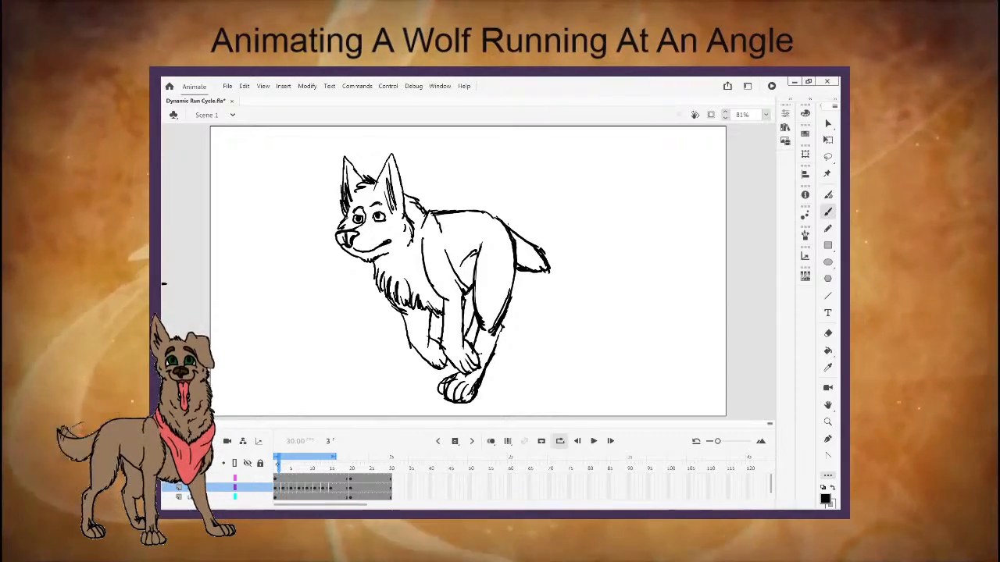
mouse_move(277, 467)
mouse_down()
mouse_move(294, 468)
mouse_move(283, 466)
mouse_up()
click(490, 440)
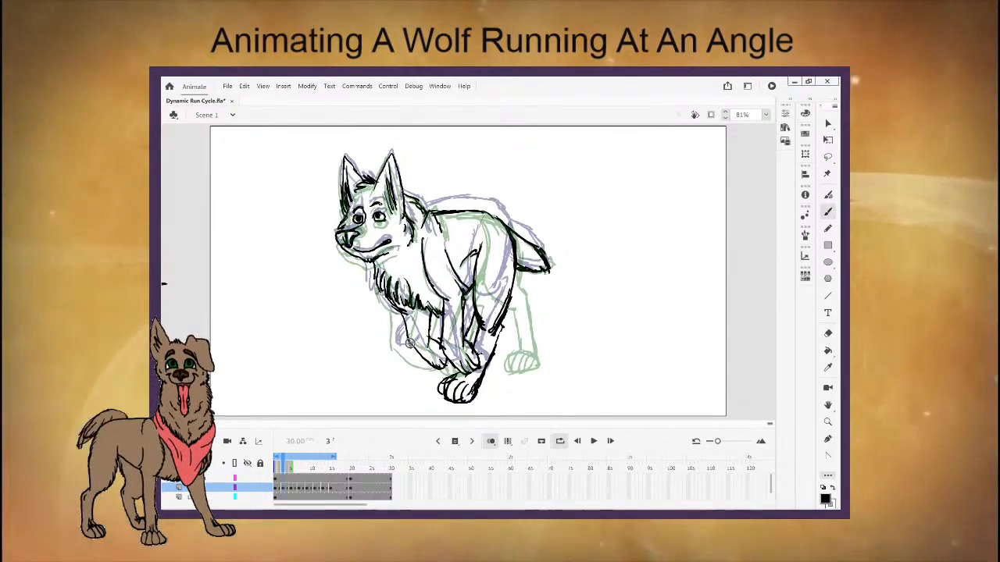
mouse_move(410, 344)
mouse_down()
mouse_move(398, 358)
mouse_move(418, 365)
mouse_up()
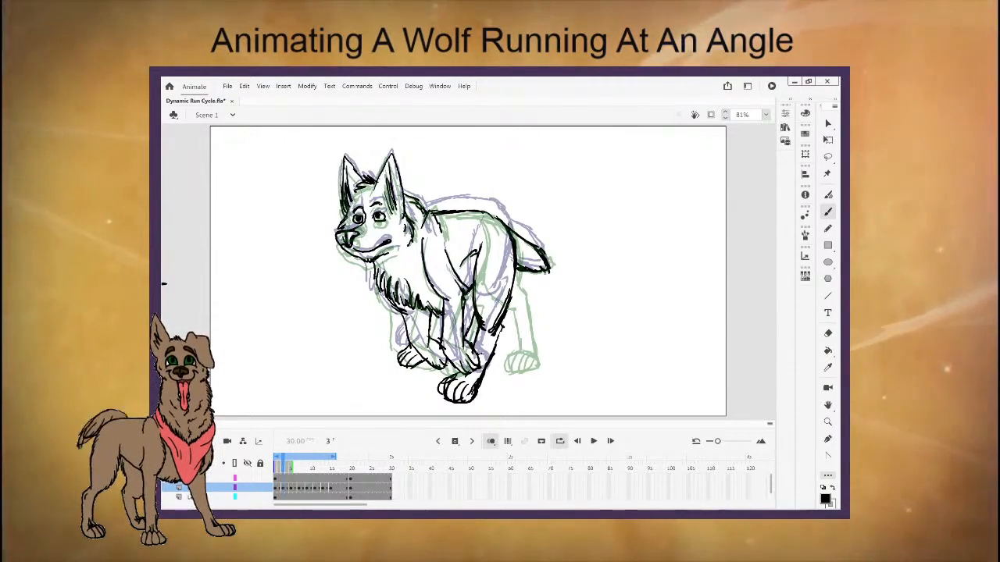
click(244, 86)
click(273, 96)
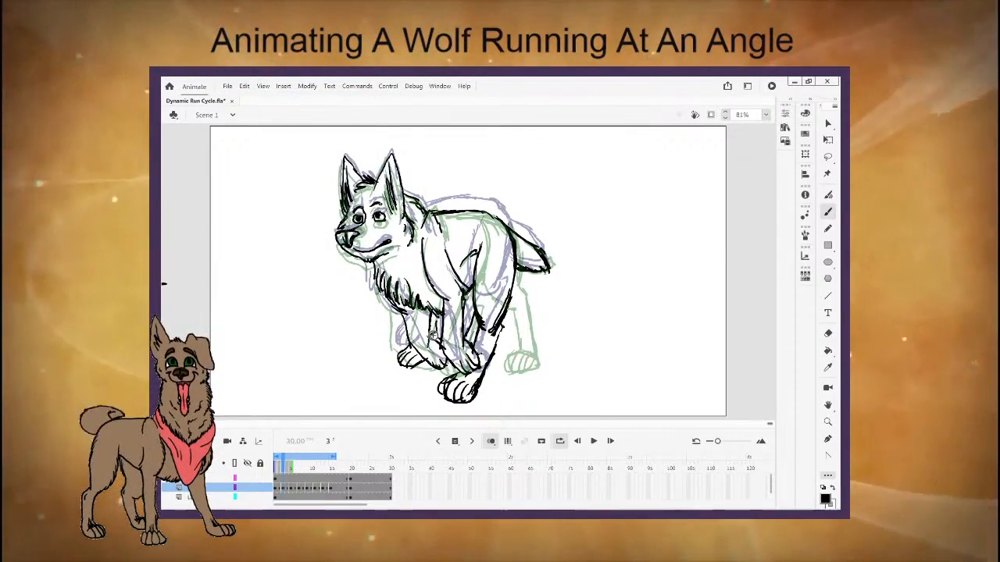
Redraw the small paw on frame 3 slightly higher and check it without onion skinning.
key(e)
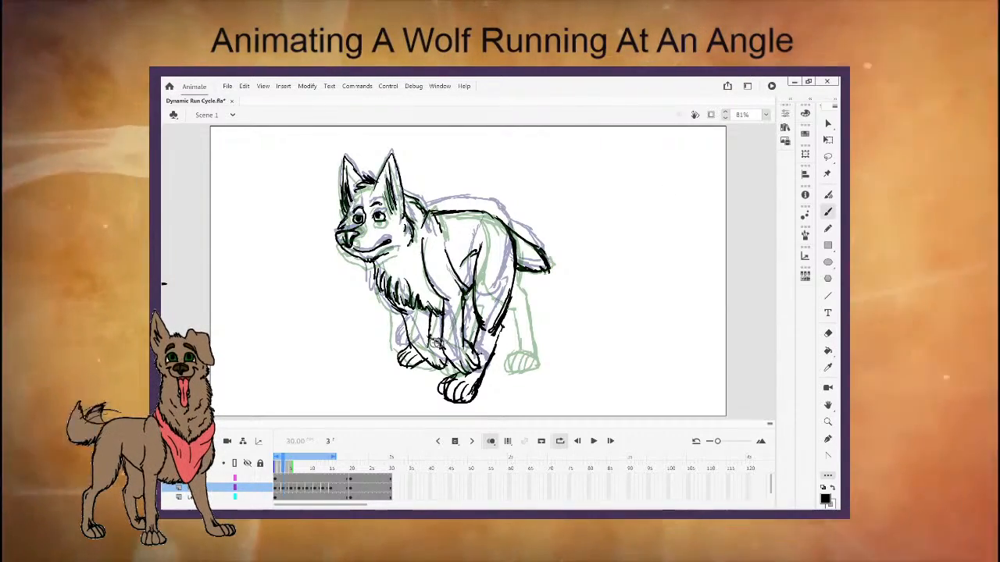
key(b)
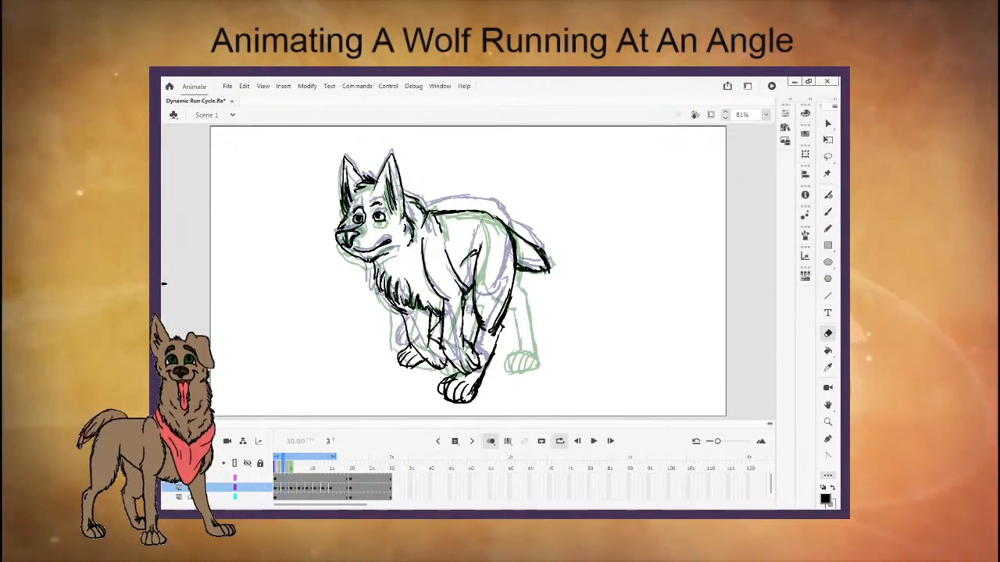
drag(421, 372, 401, 346)
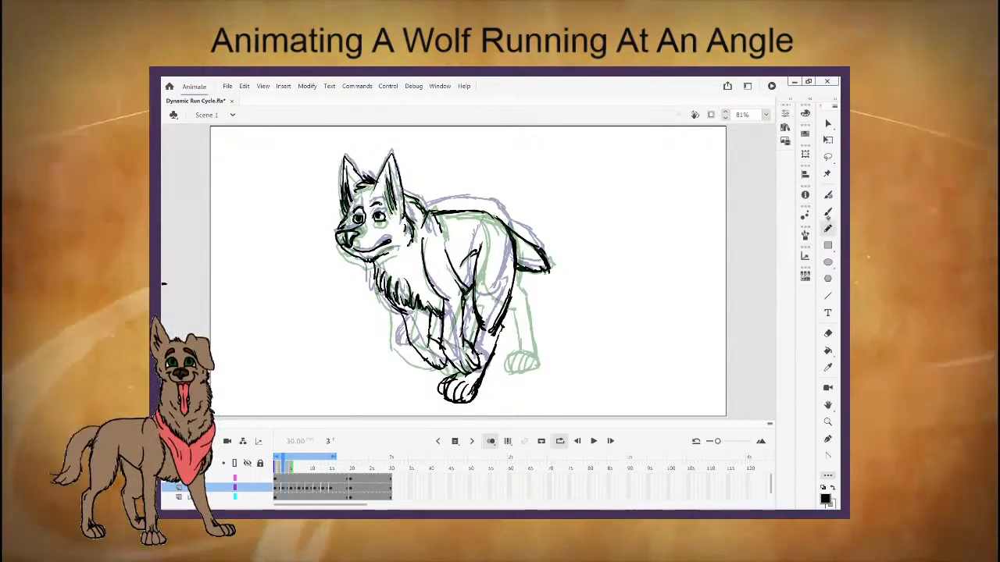
click(828, 212)
mouse_move(403, 344)
mouse_down()
mouse_move(389, 357)
mouse_move(409, 360)
mouse_up()
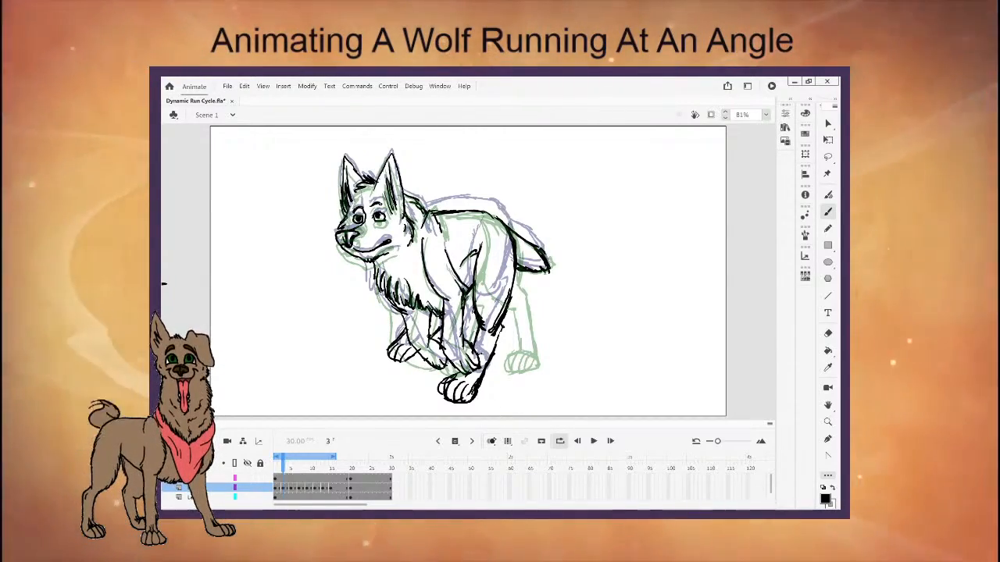
key(Return)
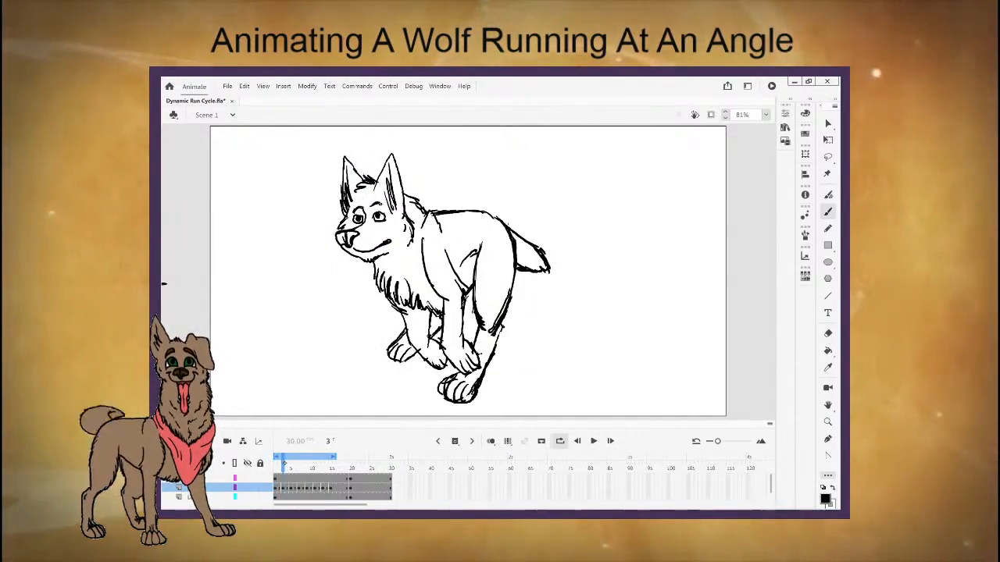
Erase the small paw on frame 3, redraw it lower and farther forward, and compare the pose with frame 5.
mouse_move(389, 334)
mouse_down()
mouse_move(405, 356)
mouse_move(437, 339)
mouse_up()
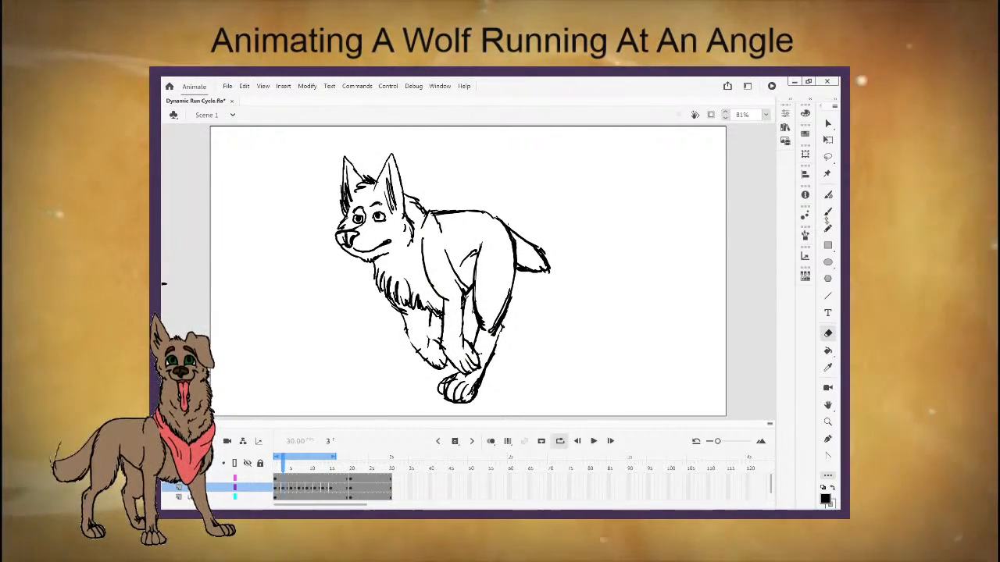
mouse_move(414, 346)
mouse_down()
mouse_move(393, 360)
mouse_move(408, 375)
mouse_move(425, 357)
mouse_up()
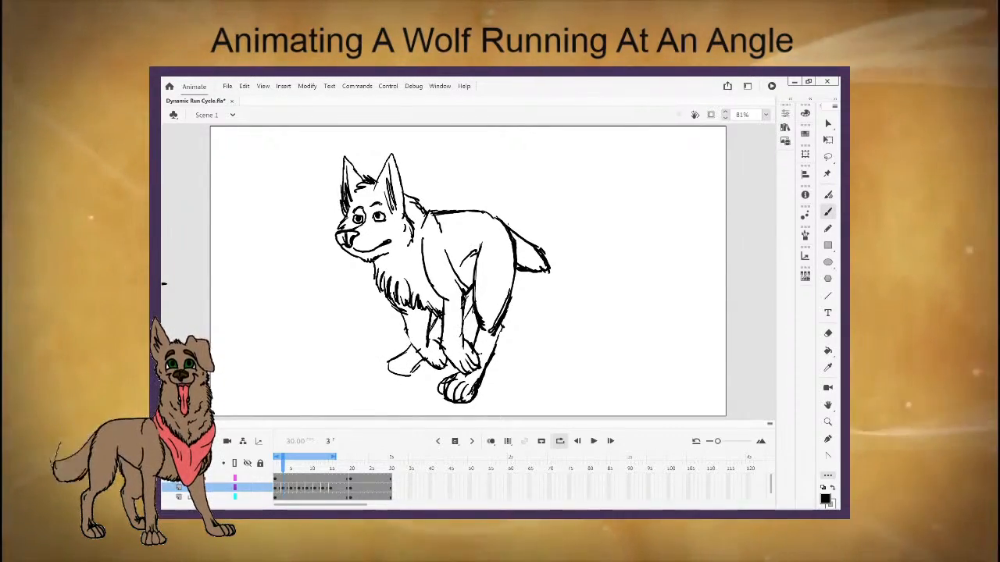
drag(282, 466, 291, 467)
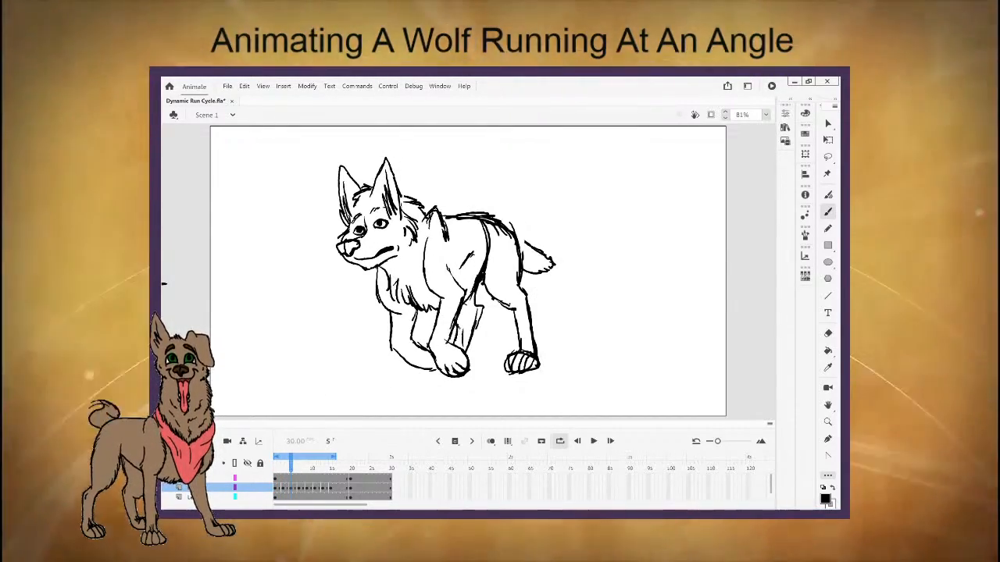
click(291, 468)
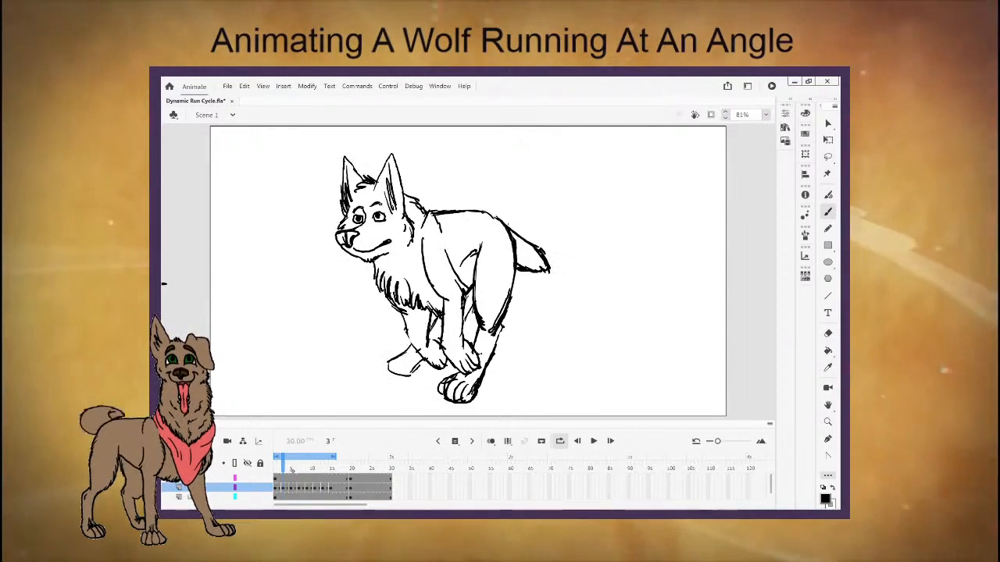
Erase the overlapping rough lines around the hip and lower back on frame 5 and compare it with frames 6 and 7.
mouse_move(283, 468)
mouse_down()
mouse_move(274, 470)
mouse_move(291, 472)
mouse_up()
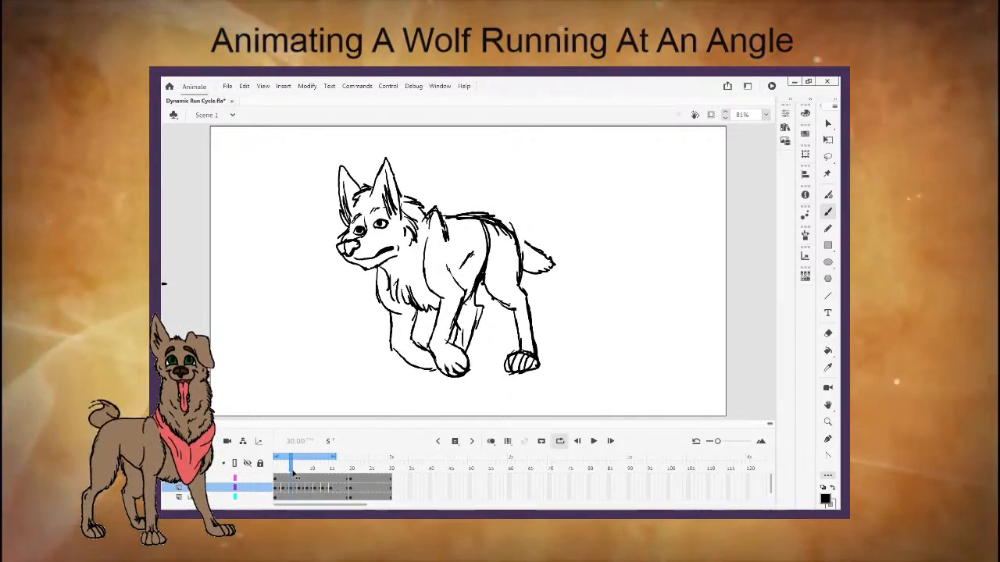
click(828, 333)
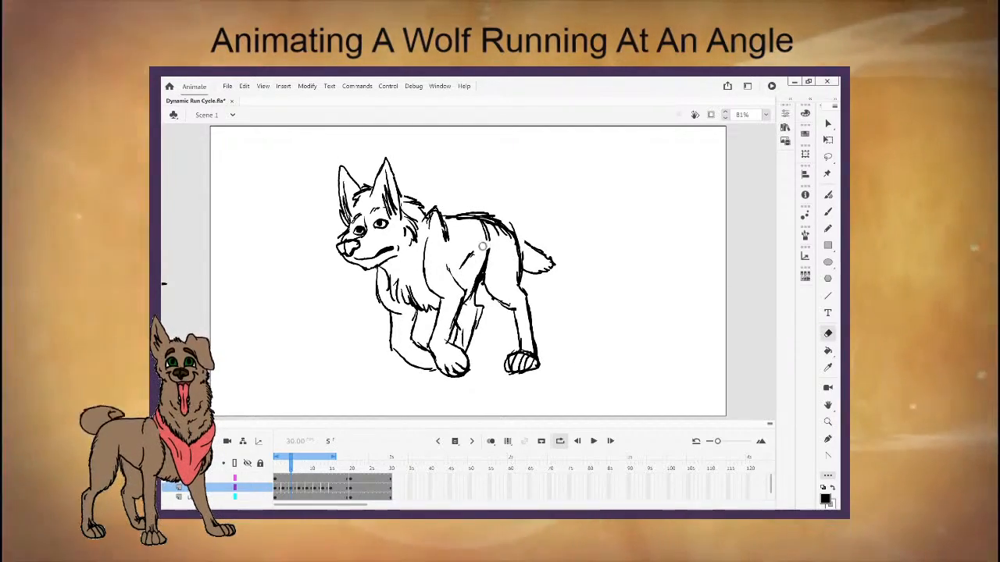
click(298, 476)
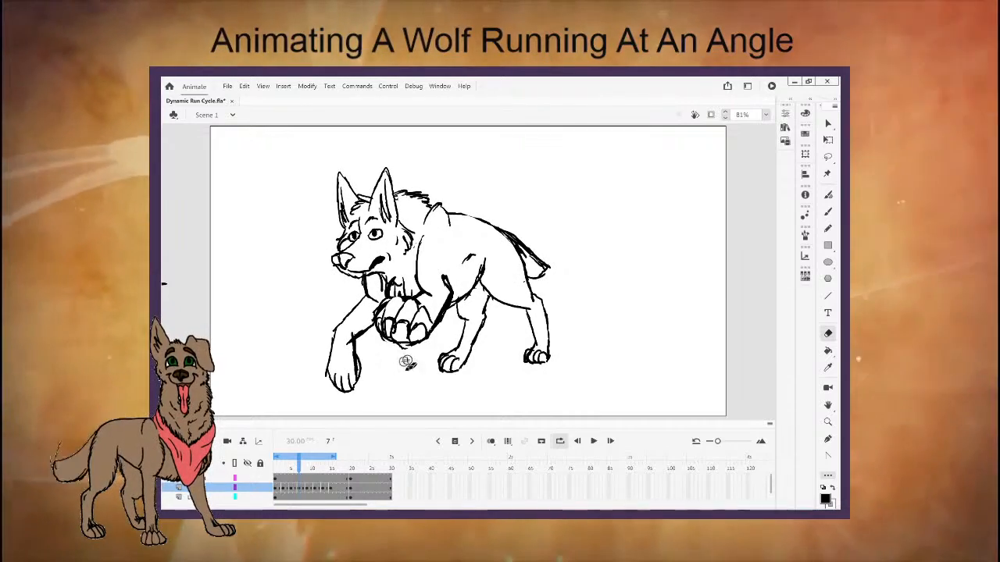
click(295, 473)
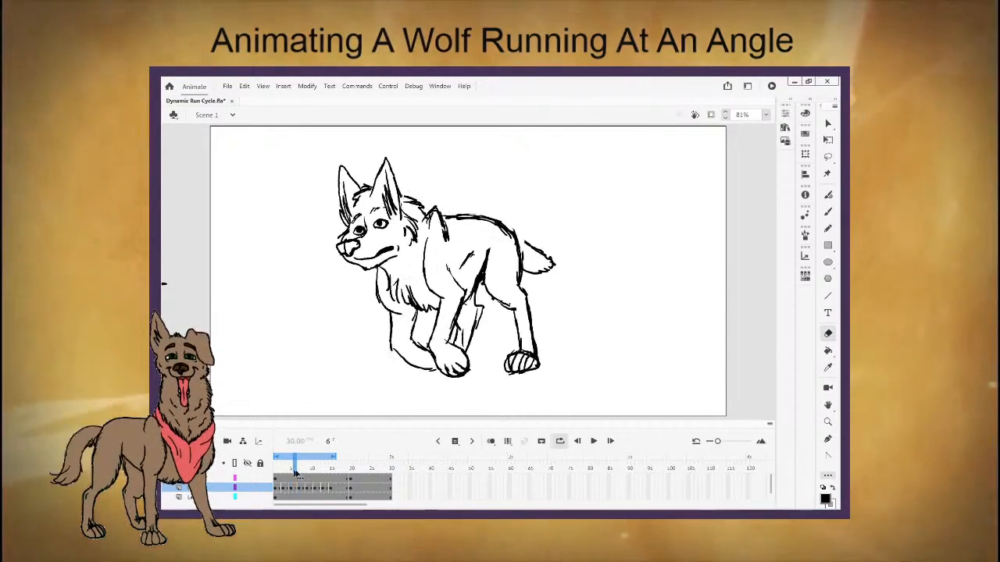
Sketch small temporary arrows pointing at the hind paws and the outstretched front paw on frame 7.
click(302, 472)
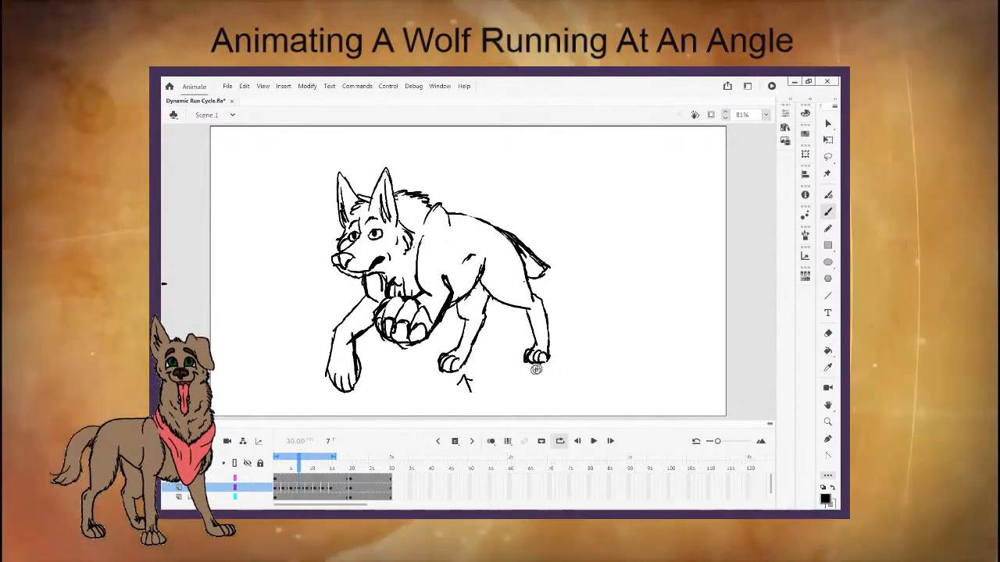
drag(532, 370, 551, 365)
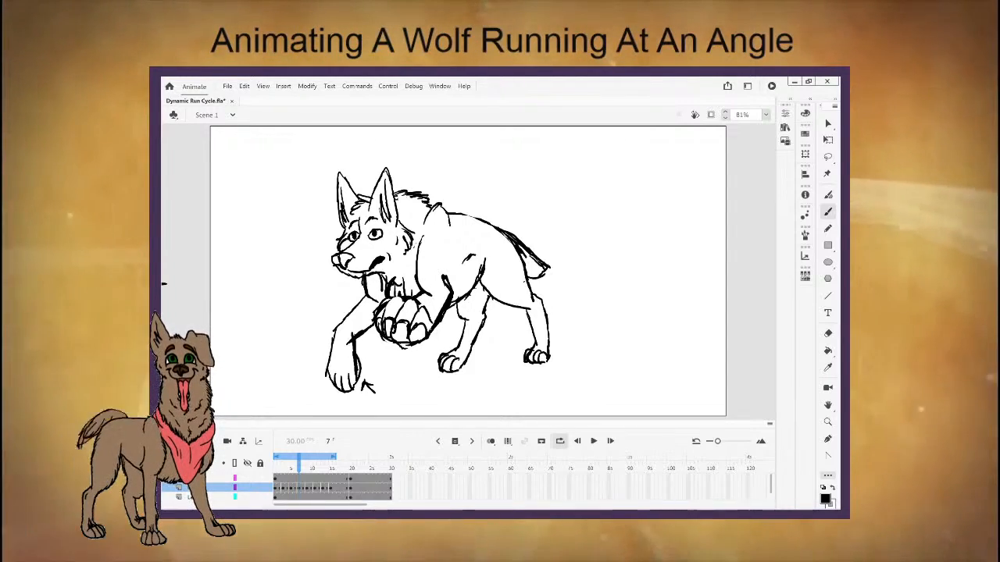
drag(364, 385, 377, 395)
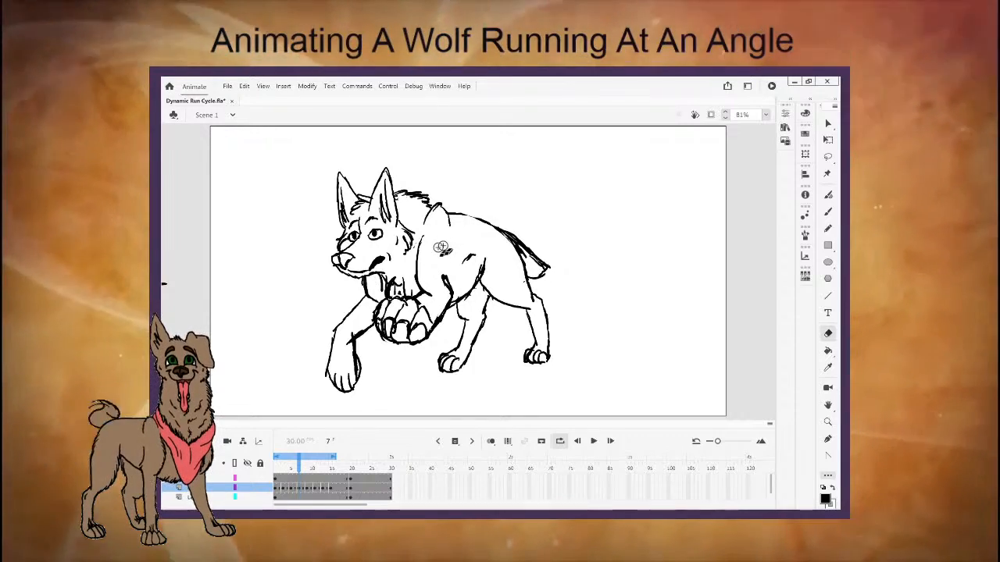
Sketch temporary arrows at both front paws and the rear hind foot on frame 10, clearing the marks between poses.
click(307, 468)
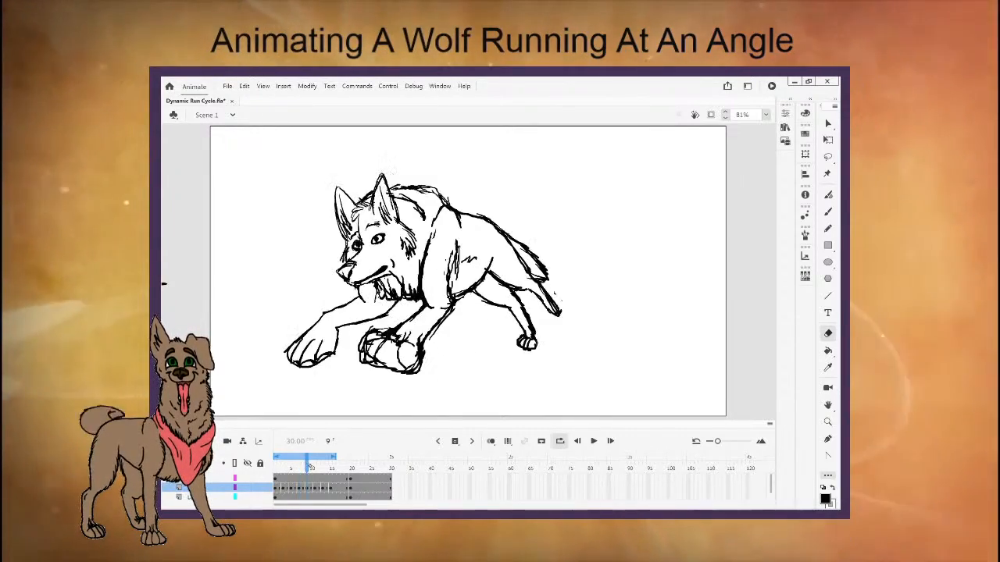
key(.)
key(.)
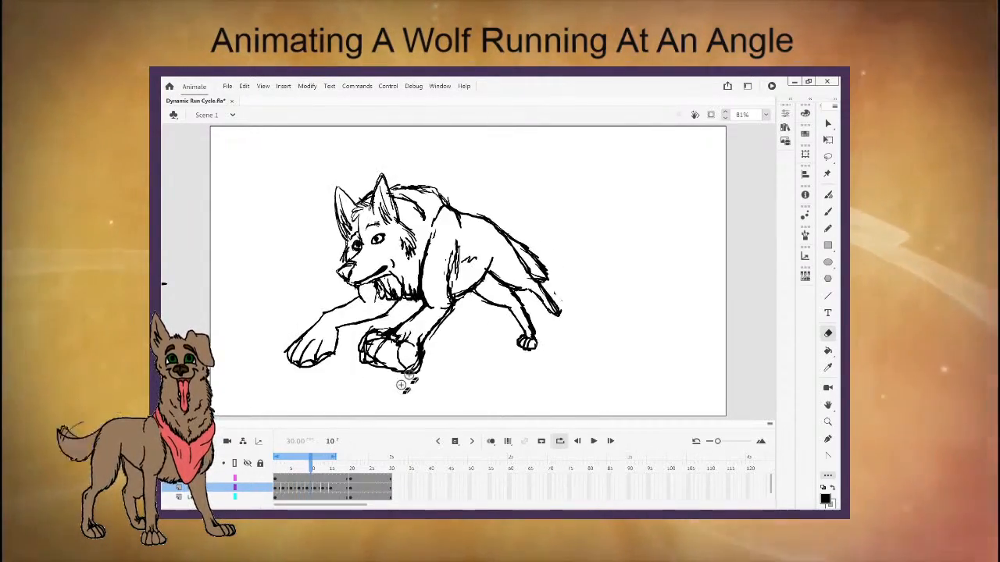
key(b)
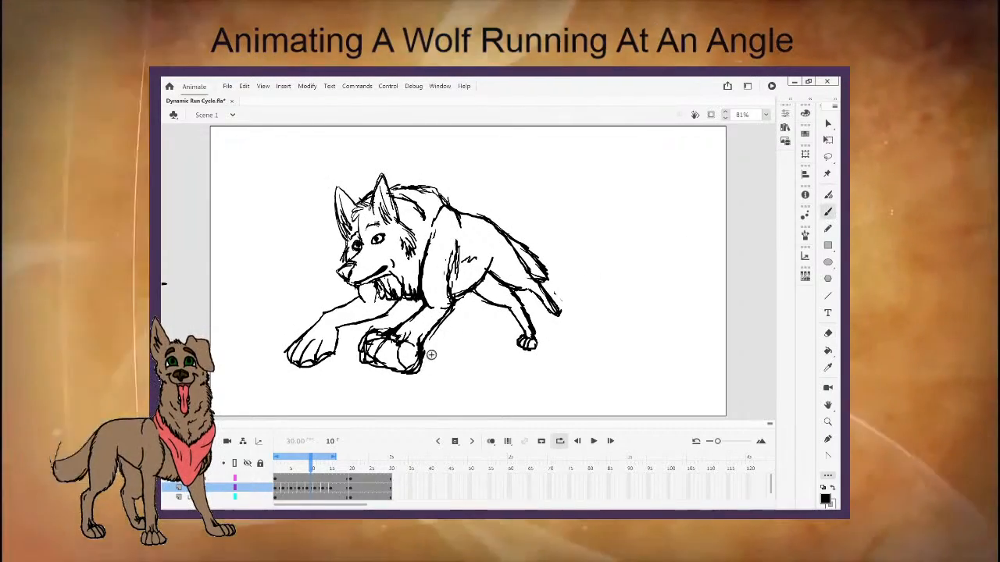
drag(432, 351, 431, 362)
drag(433, 352, 439, 356)
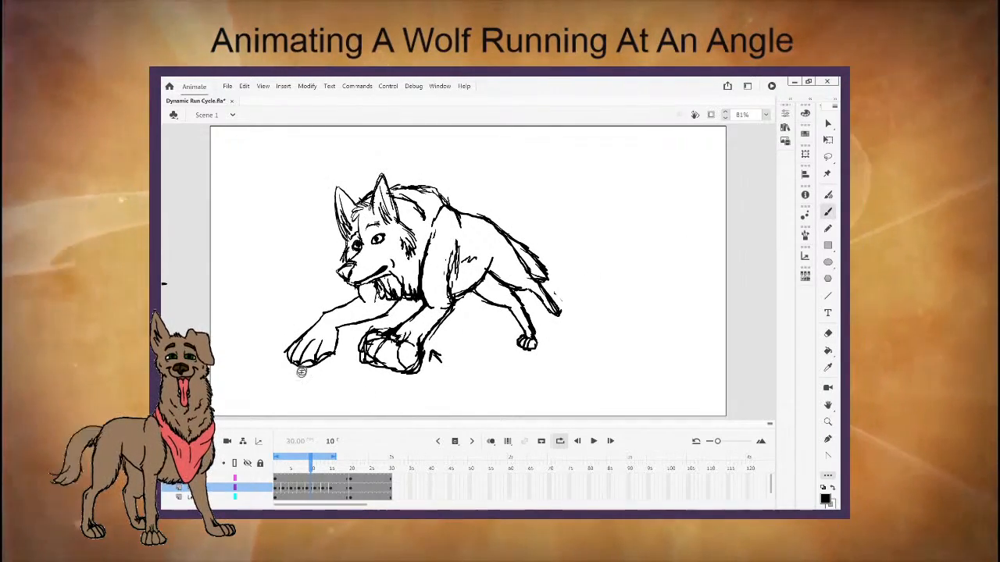
click(245, 86)
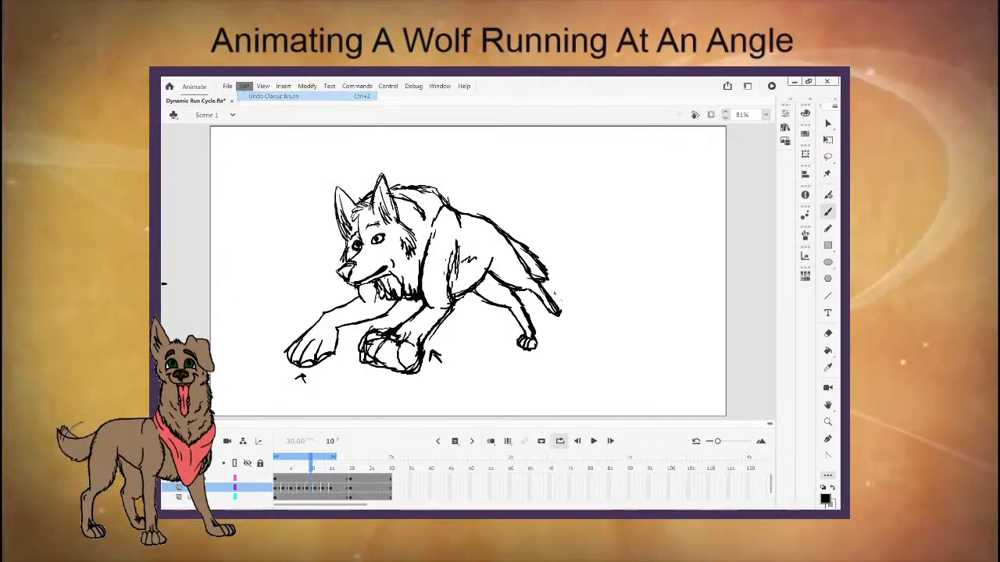
click(263, 95)
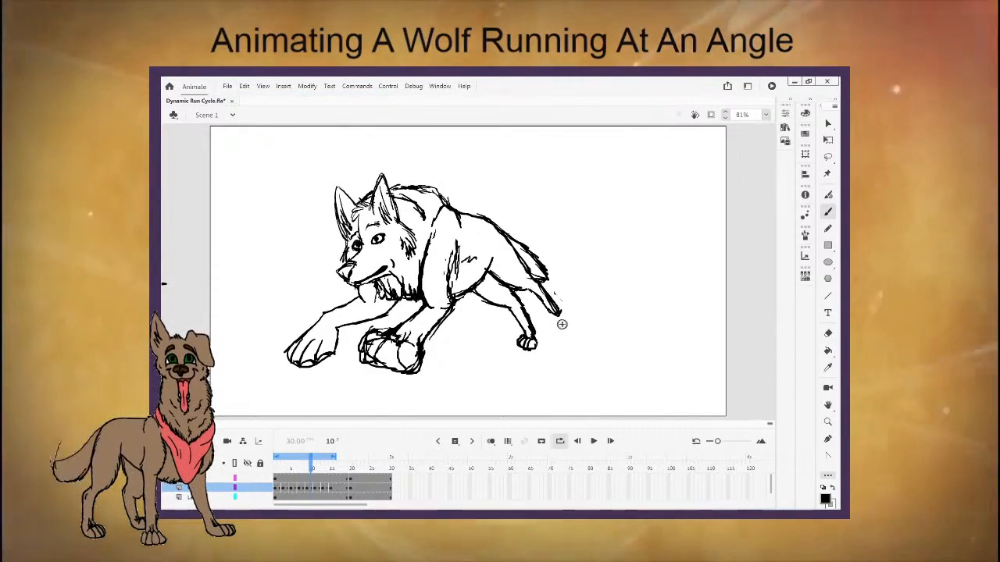
drag(561, 320, 564, 329)
drag(561, 320, 567, 324)
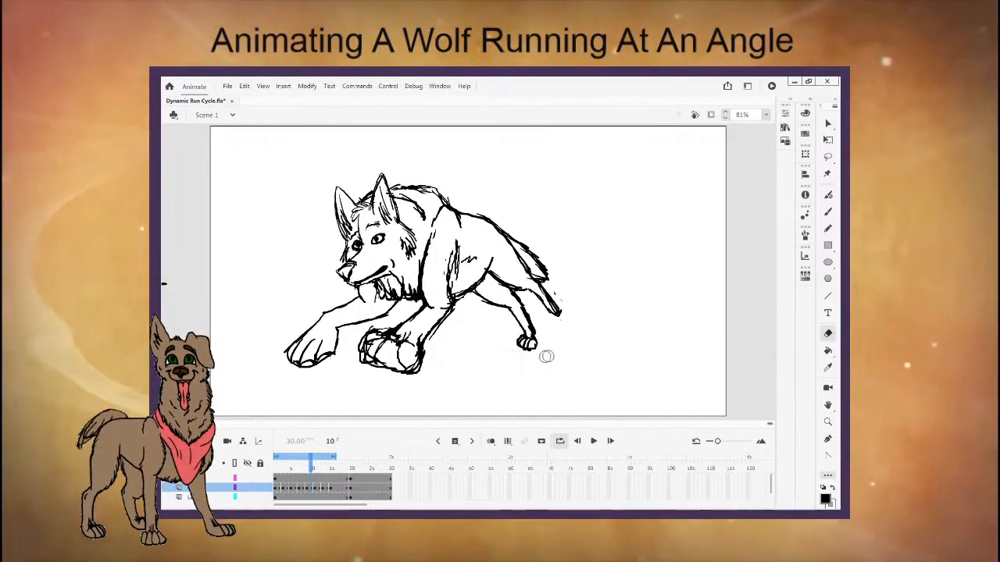
Mark the hind feet and both front paws on frame 11 with small arrows and erase the marks.
key(period)
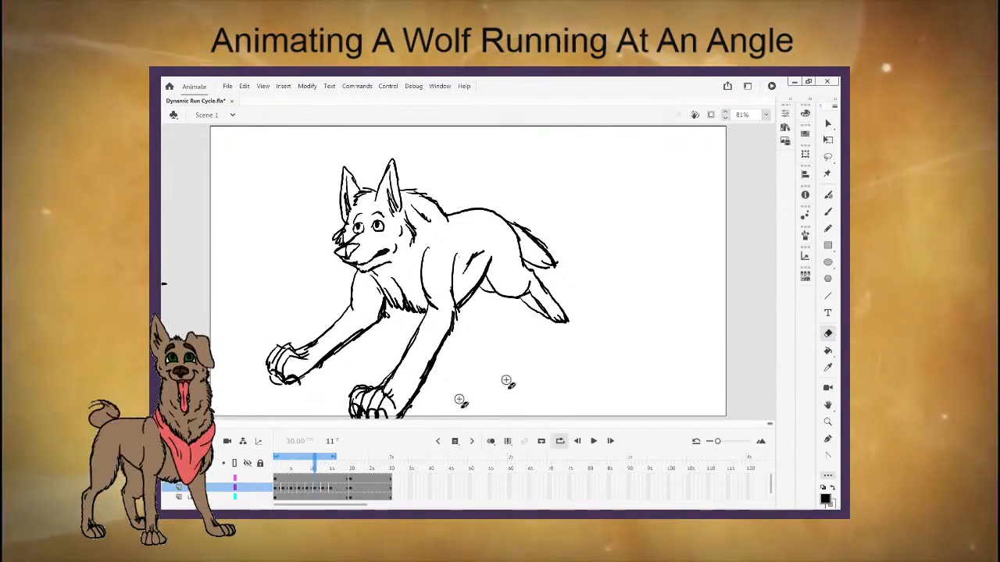
click(829, 213)
drag(535, 329, 543, 341)
drag(529, 334, 559, 335)
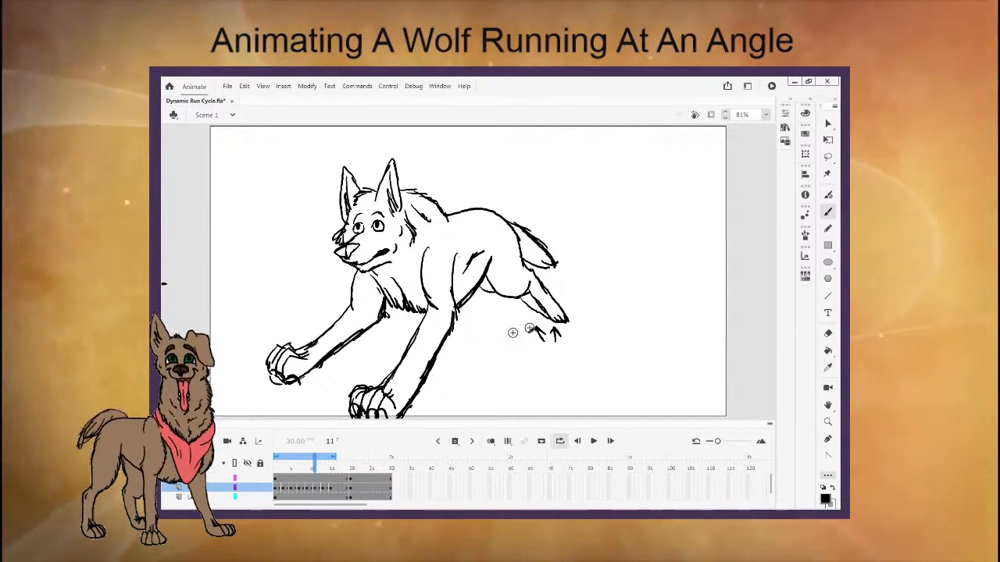
drag(425, 404, 439, 392)
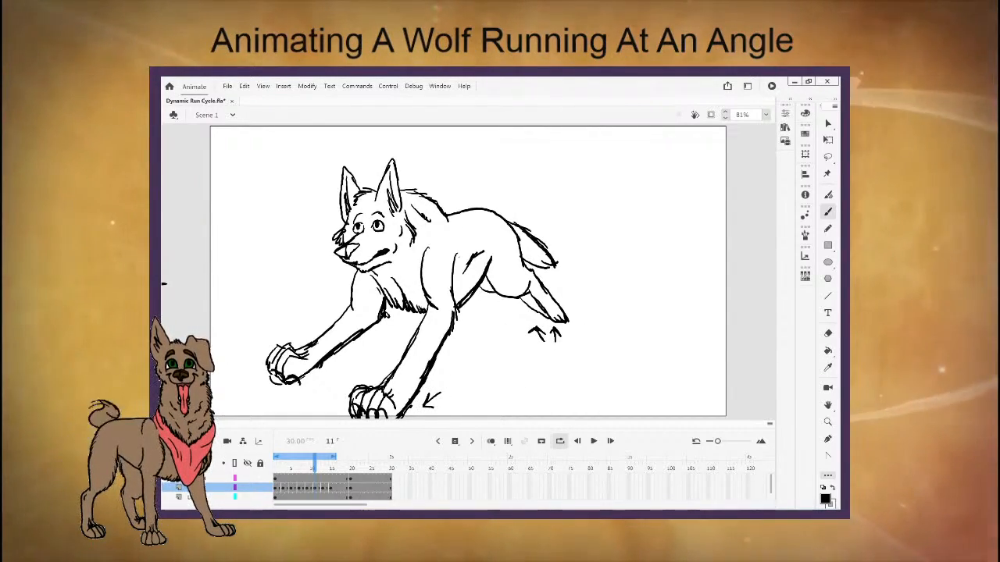
mouse_move(317, 376)
mouse_down()
mouse_move(332, 378)
mouse_move(322, 380)
mouse_up()
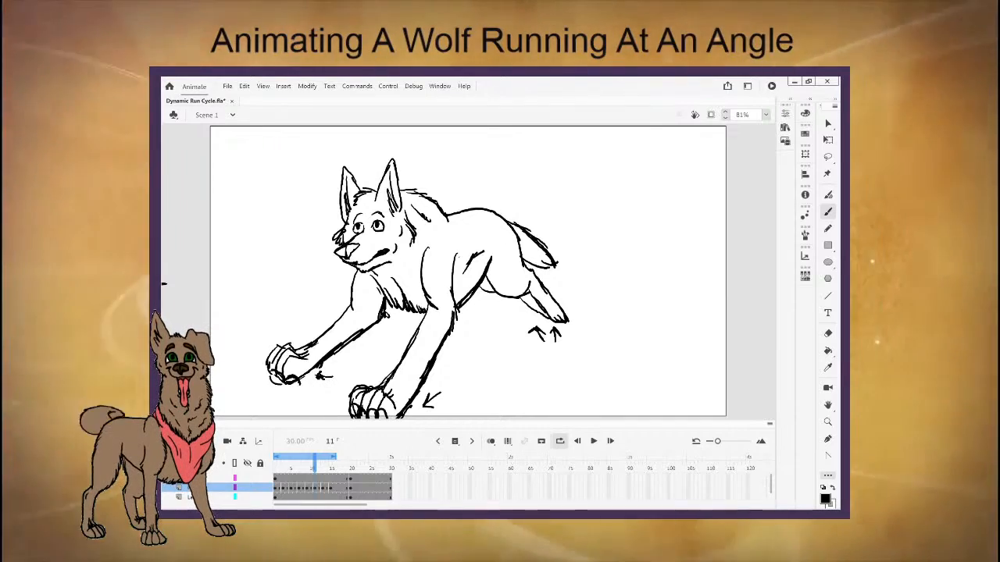
click(828, 334)
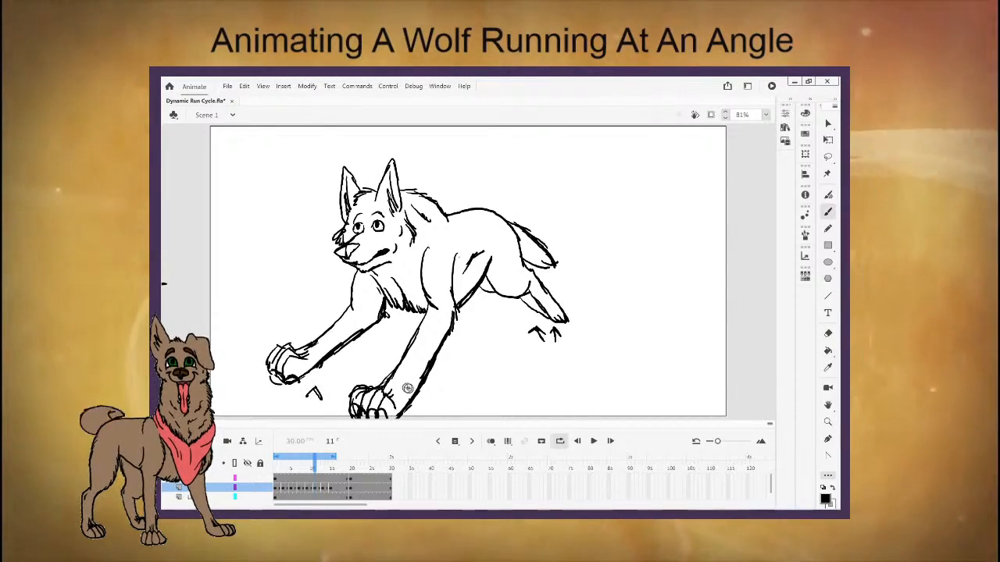
click(827, 333)
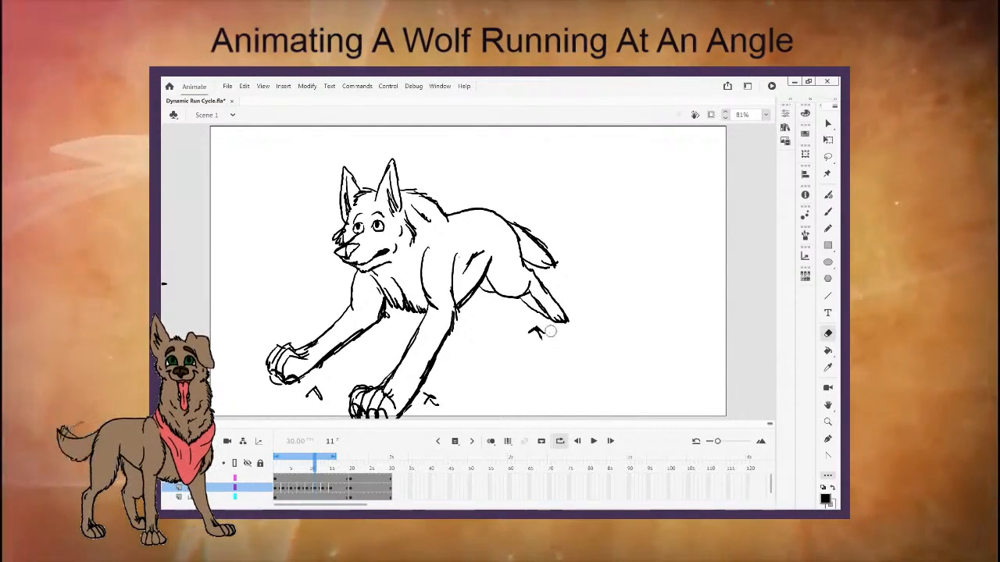
drag(533, 333, 556, 338)
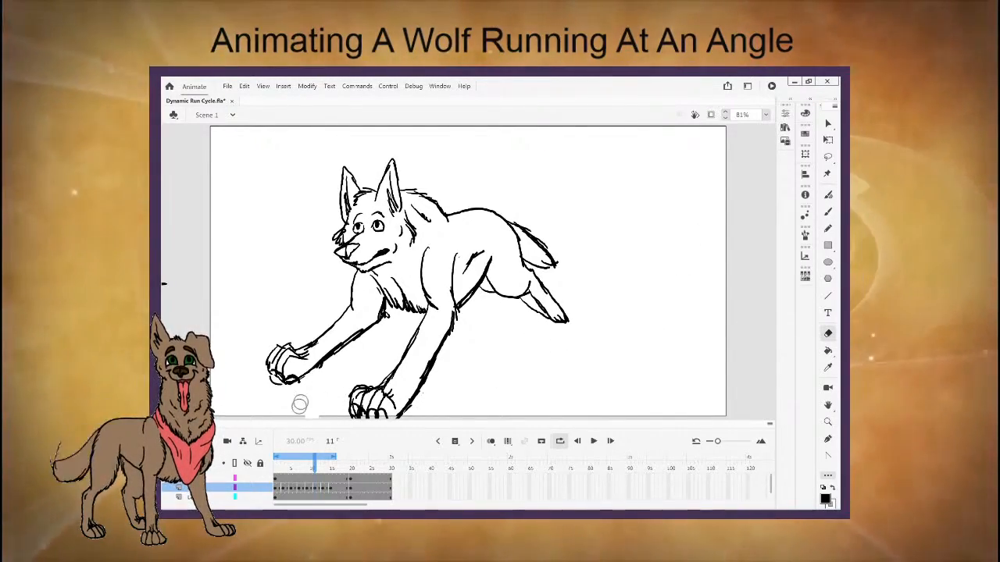
Mark the front paws on frame 14 with temporary arrows, undo the marks and erase the leftover stroke.
mouse_move(321, 476)
mouse_down()
mouse_move(312, 469)
mouse_move(328, 468)
mouse_up()
key(shift+y)
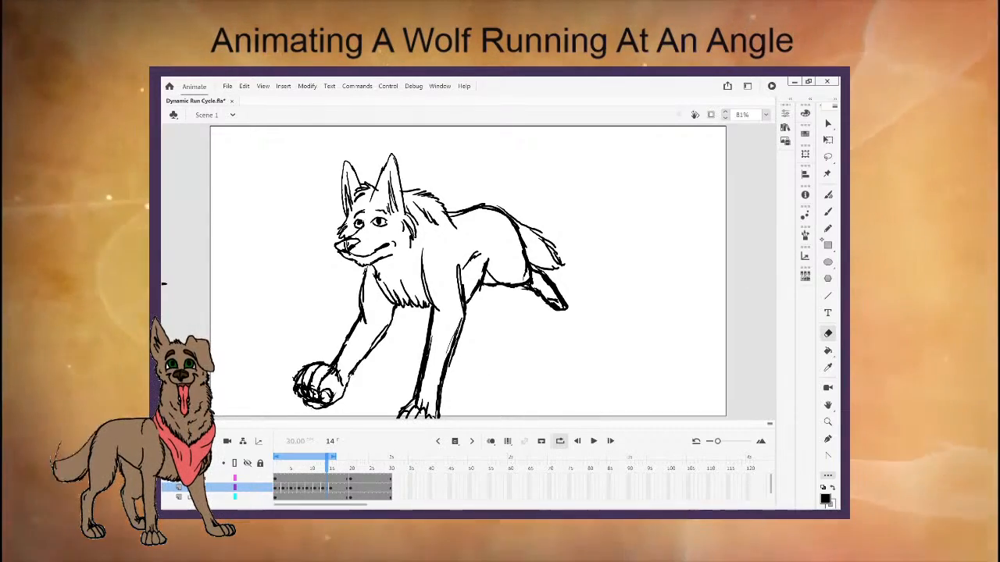
key(b)
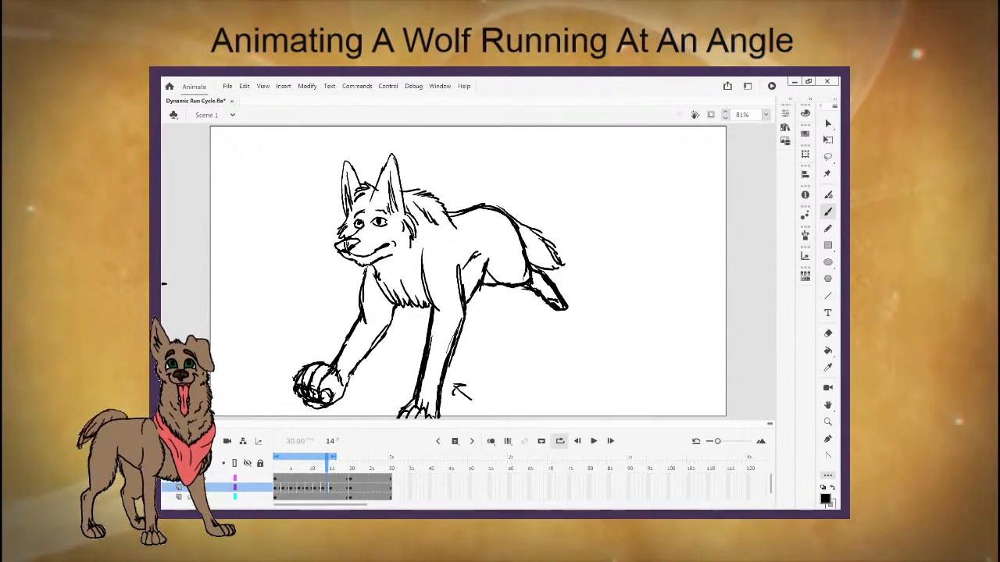
click(244, 86)
click(273, 96)
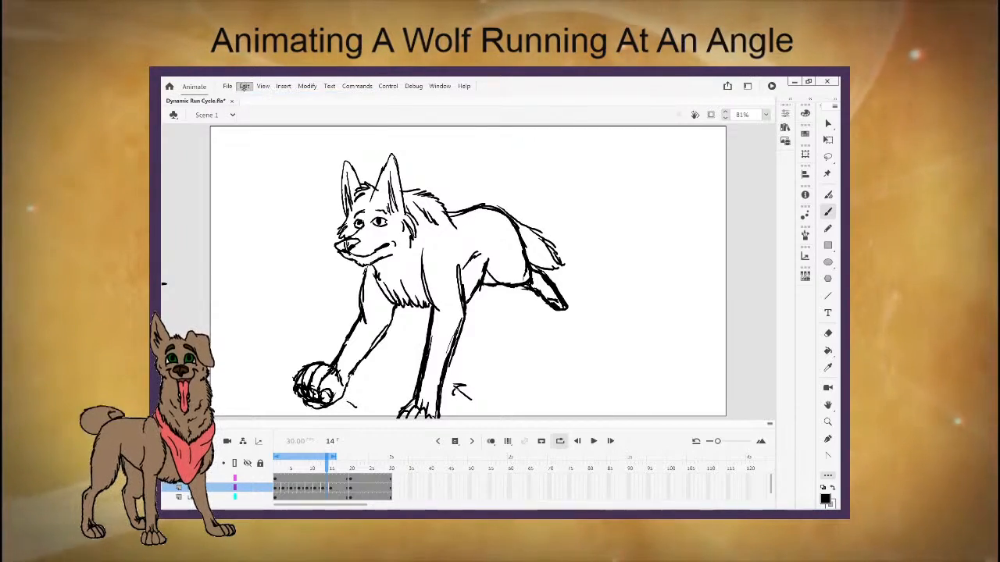
click(244, 86)
click(273, 96)
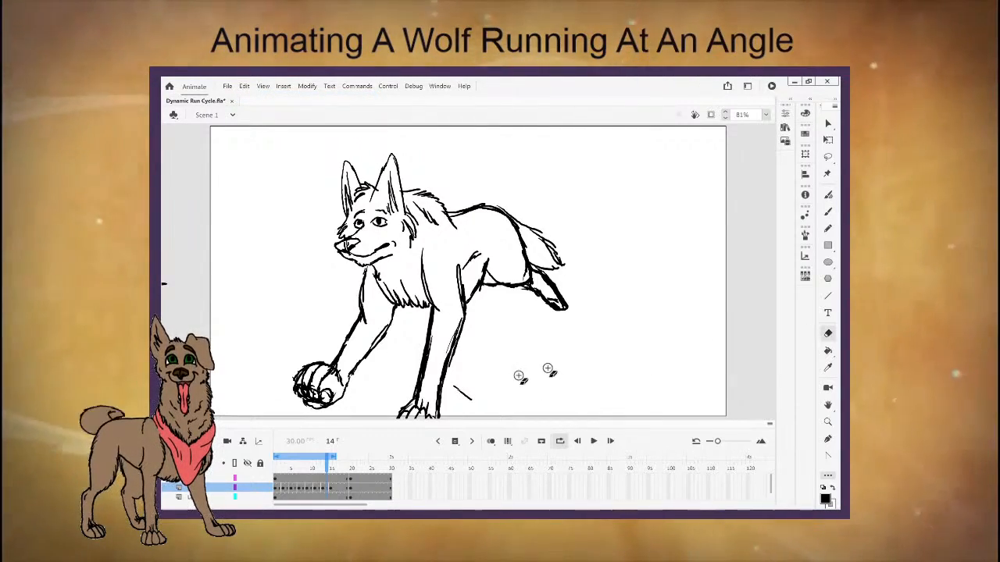
drag(454, 387, 477, 401)
Mark both front paws and the raised hind paw on frame 15 with small arrows and erase the marks.
click(332, 487)
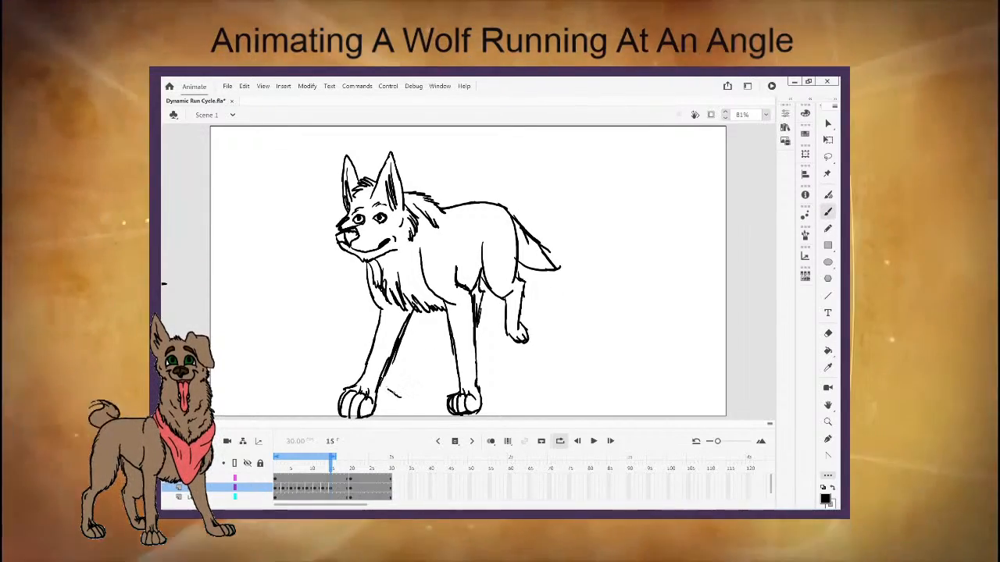
drag(385, 394, 399, 396)
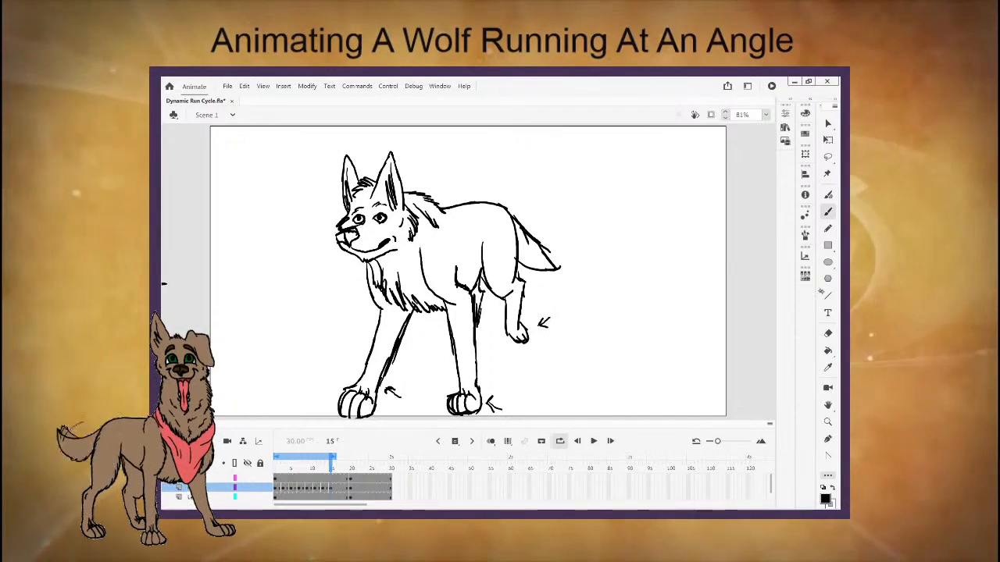
click(828, 333)
drag(547, 325, 552, 321)
mouse_move(488, 397)
mouse_down()
mouse_move(491, 416)
mouse_move(495, 408)
mouse_up()
drag(384, 392, 390, 398)
Set the brush's fill colour to a dark orange-brown.
click(828, 211)
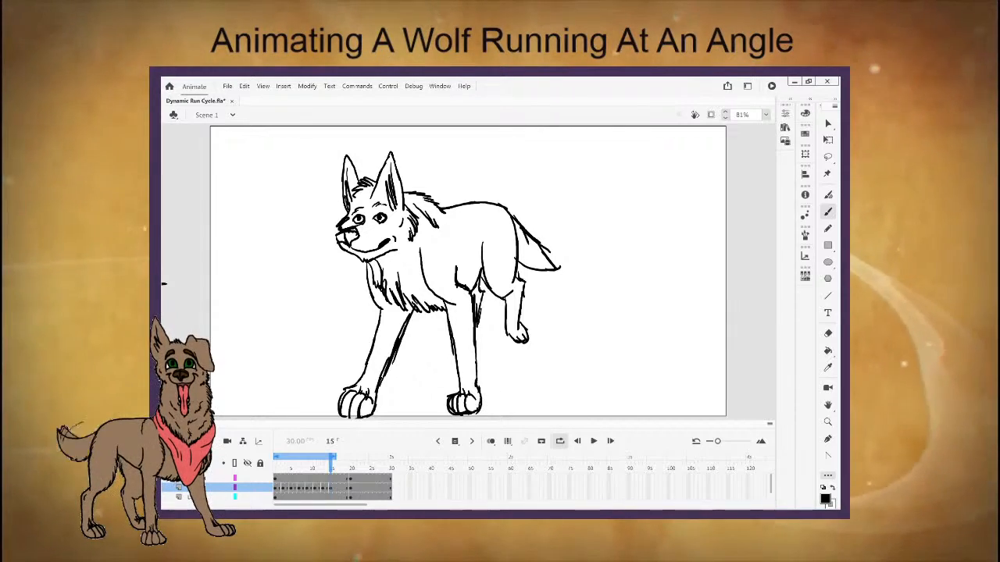
click(825, 499)
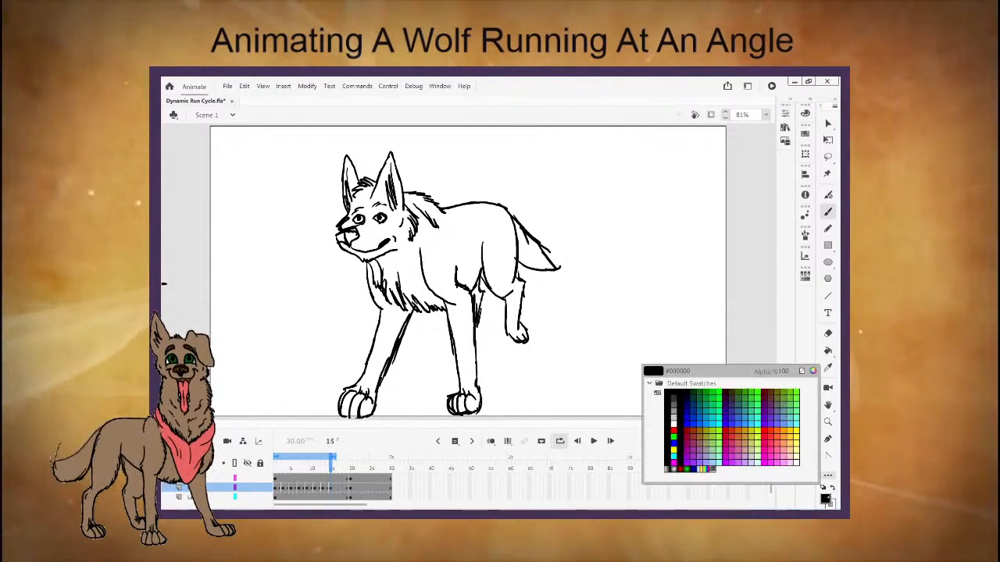
click(693, 431)
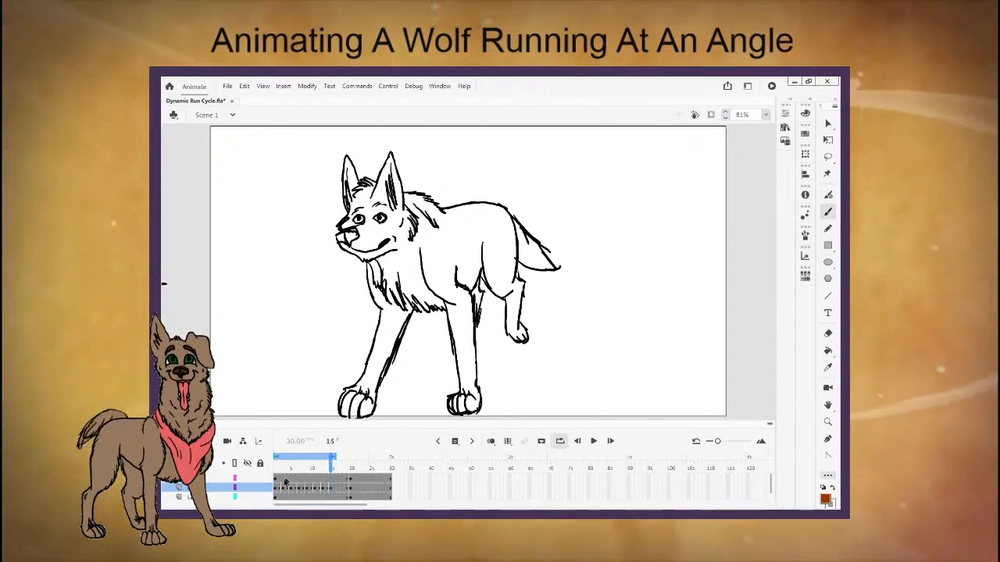
Play the run cycle from frame 1 to review the legs' motion and stop the playback.
drag(331, 464, 275, 467)
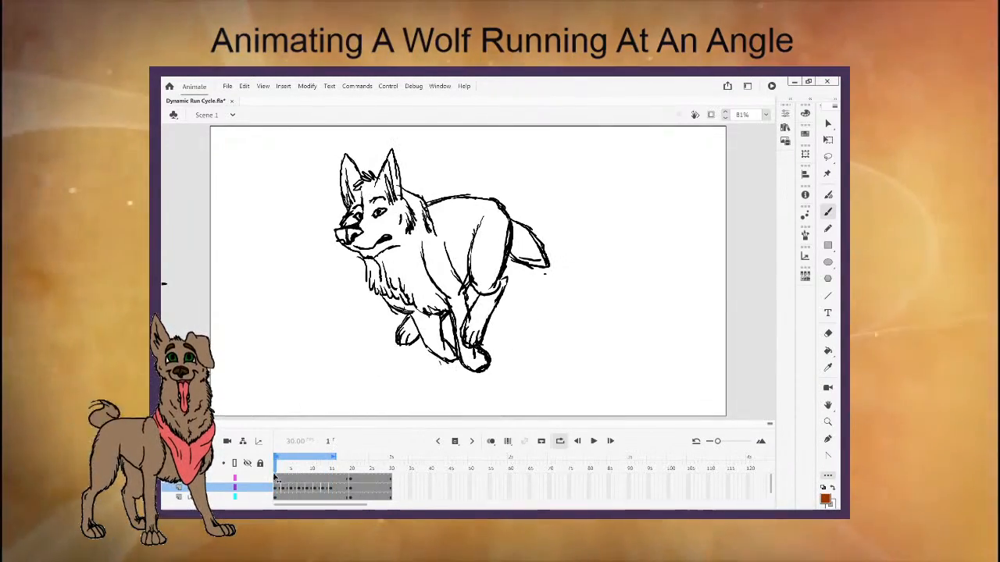
click(593, 441)
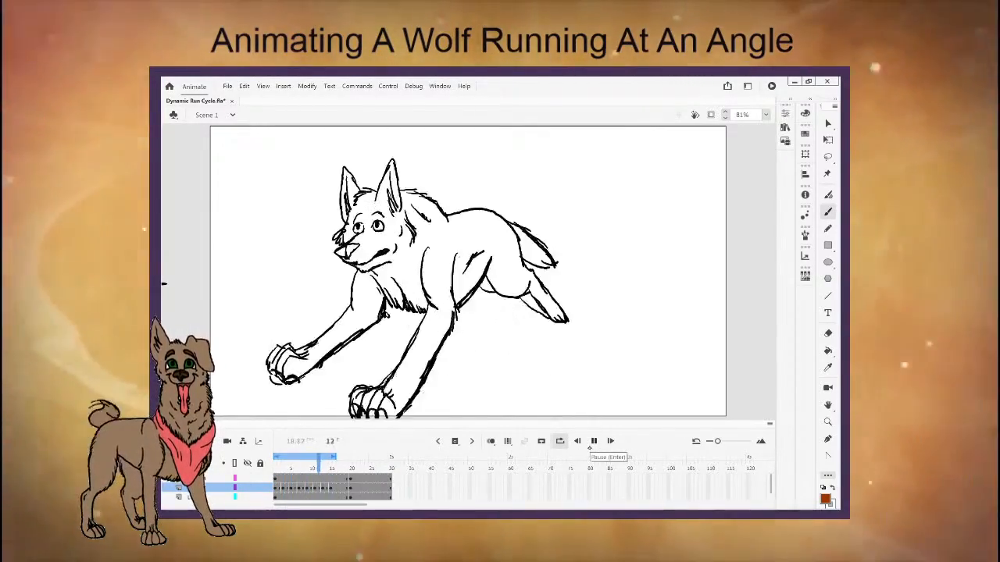
click(593, 440)
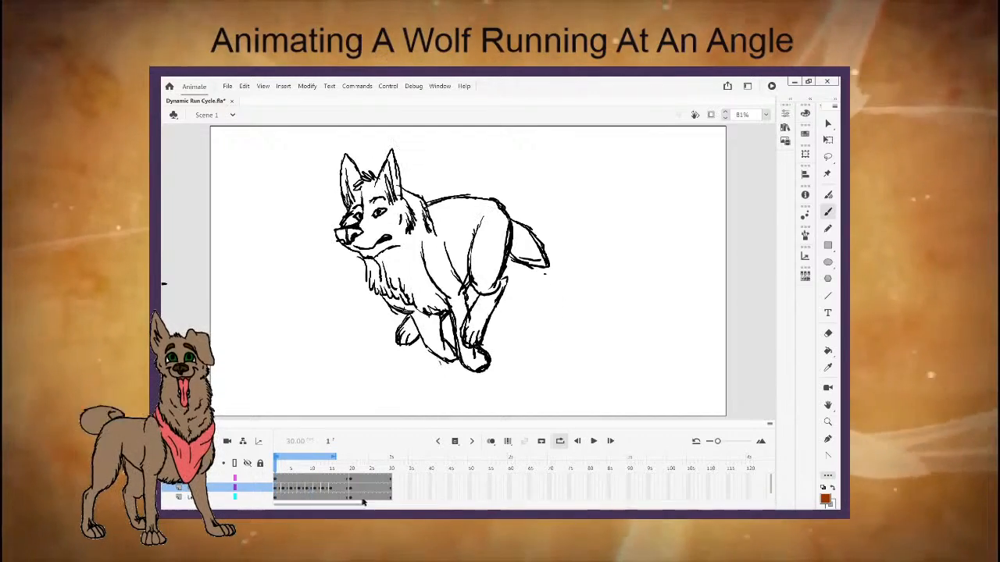
Add a new layer and mark the front paw with an orange-brown dot on frame 1 and on frame 3.
click(179, 442)
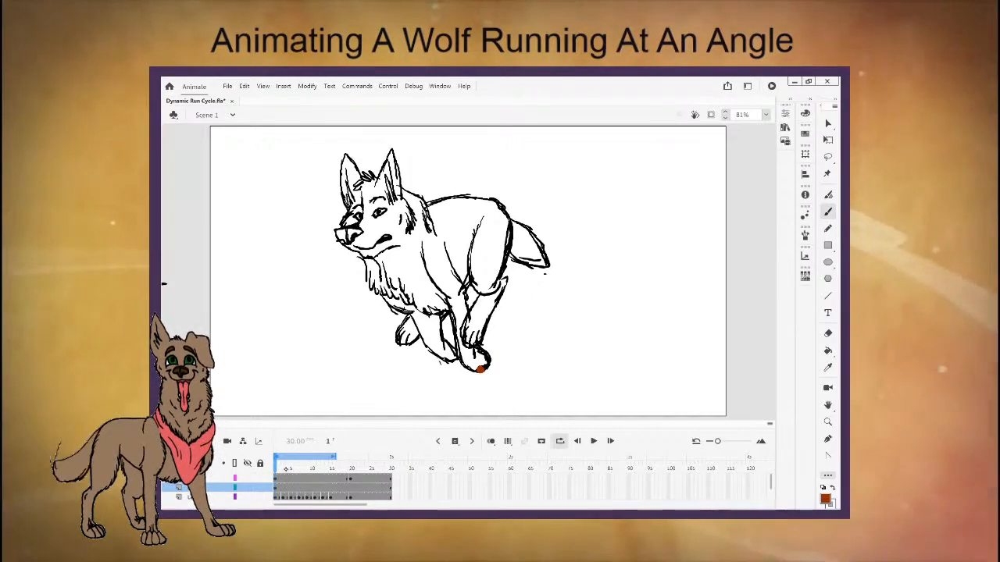
key(period)
key(period)
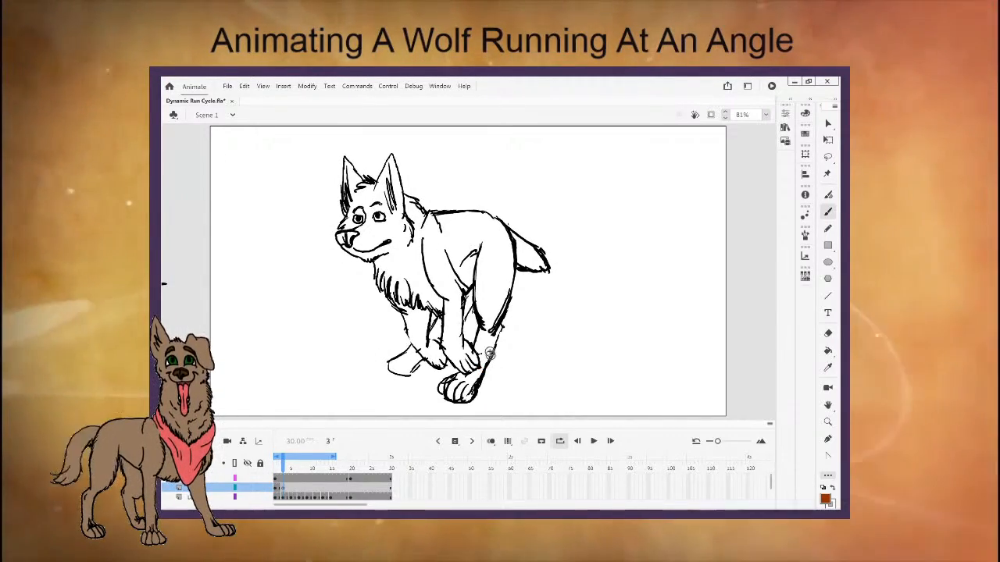
key(period)
key(period)
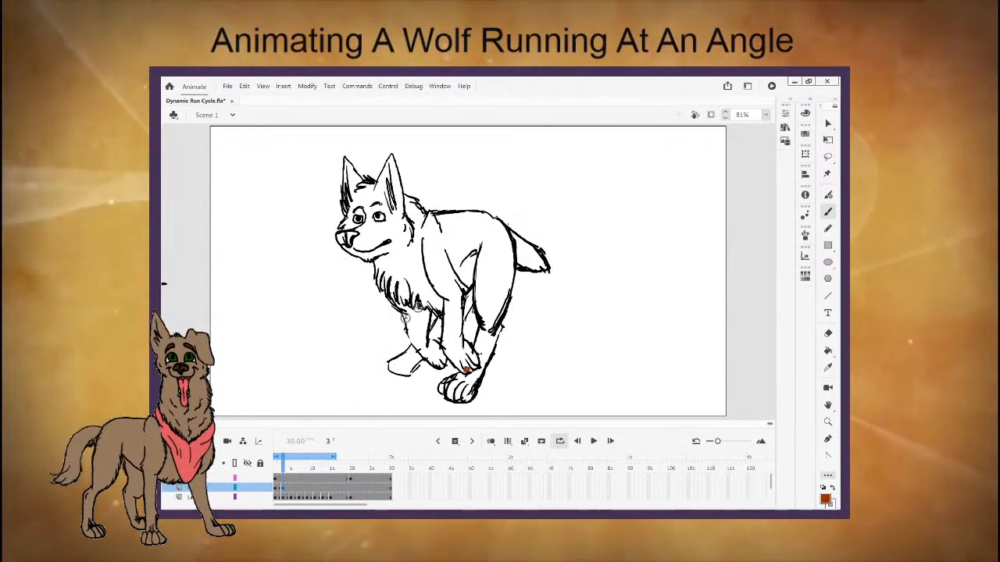
Remove the dot layer's separate keyframe on frame 3 and place both front-paw dots together in the frame 1 keyframe.
click(244, 86)
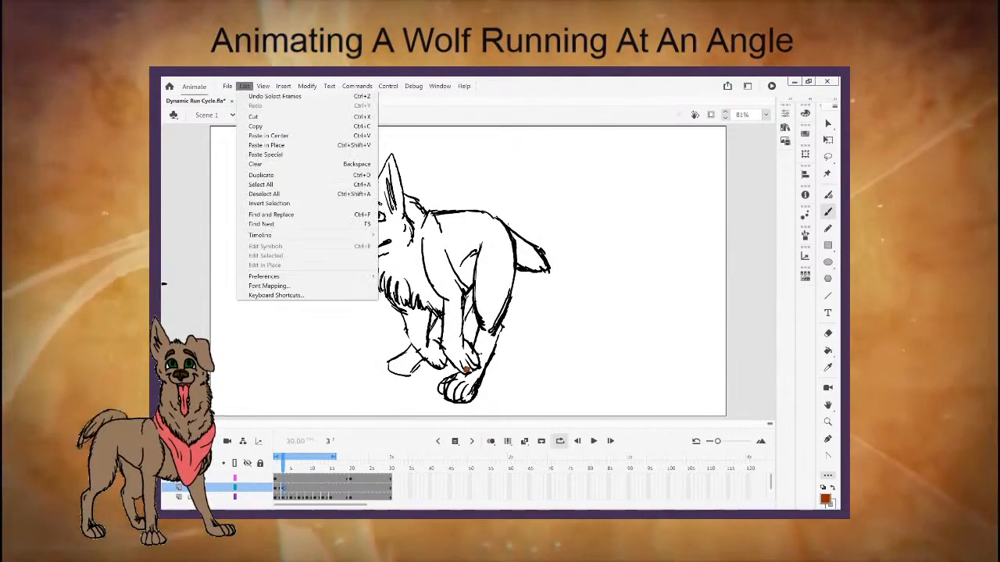
click(284, 491)
click(276, 490)
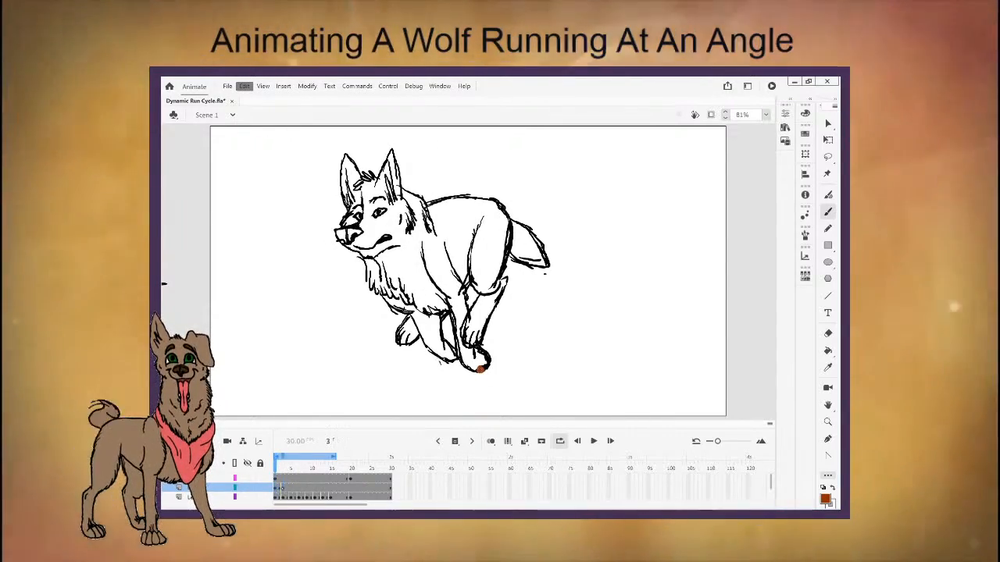
click(283, 490)
click(245, 86)
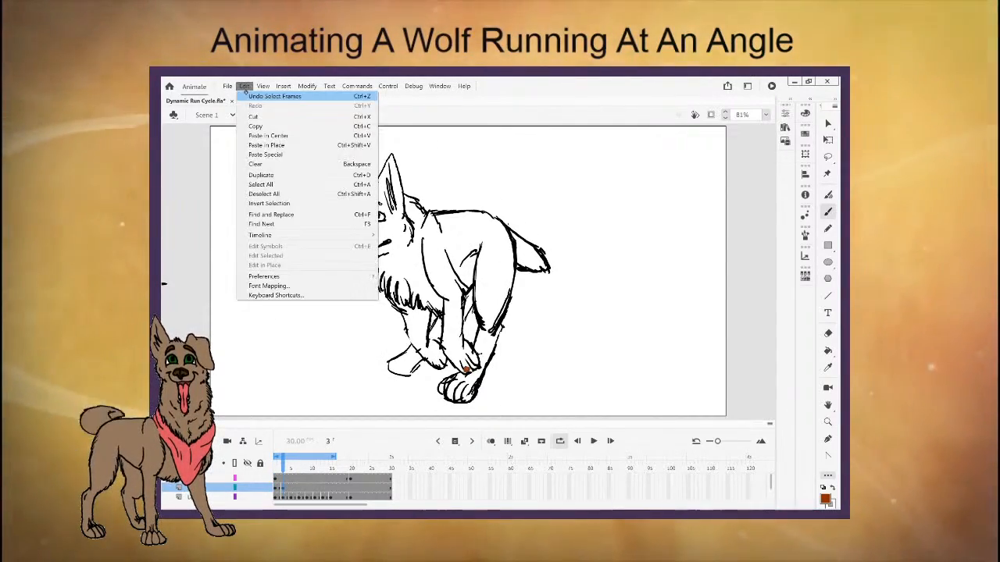
click(264, 96)
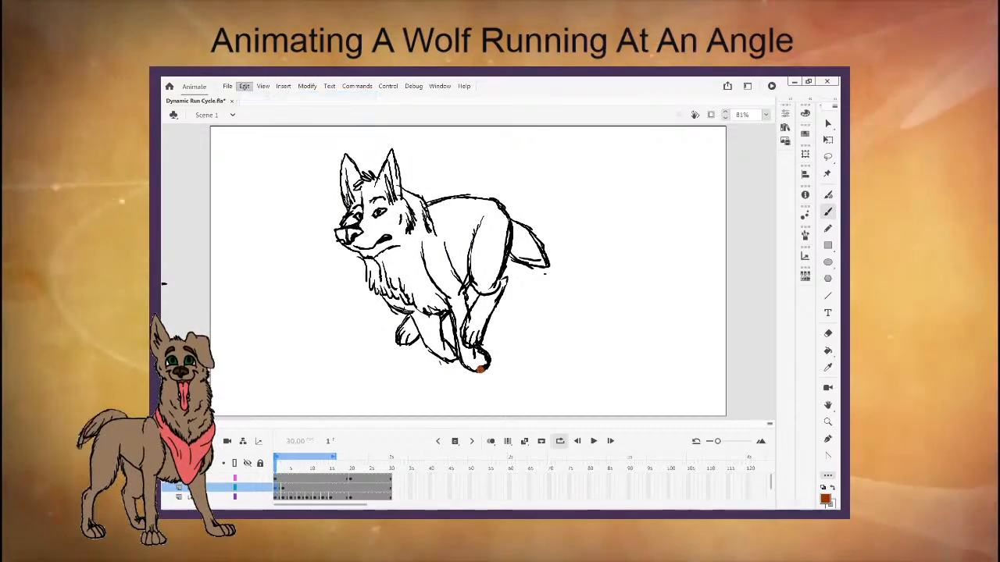
click(245, 86)
click(274, 106)
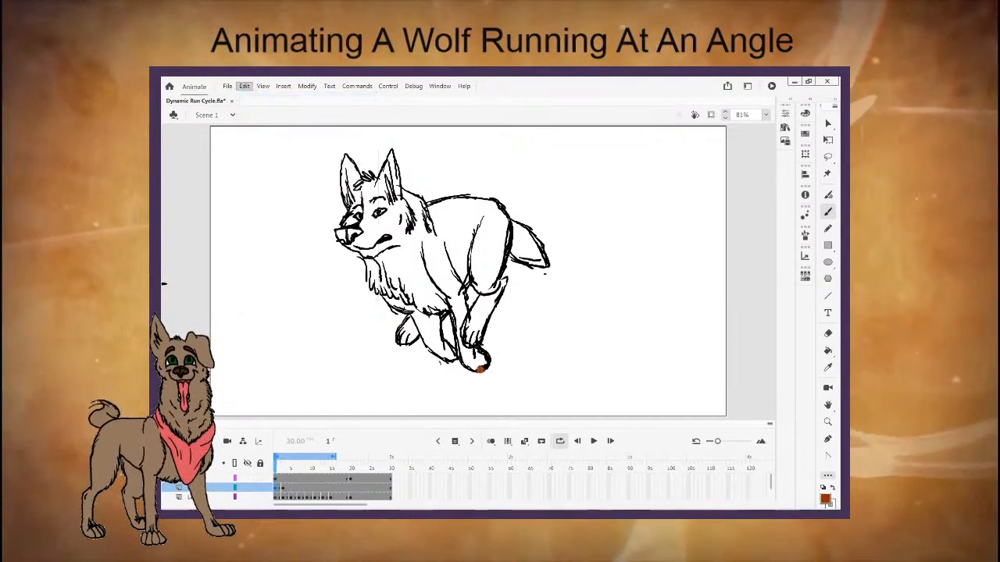
double_click(283, 489)
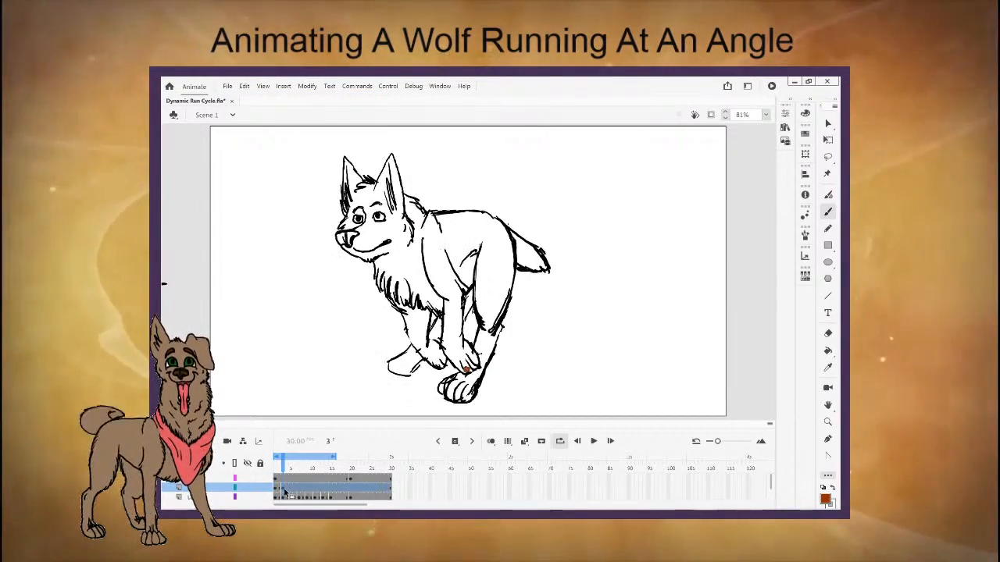
mouse_move(281, 490)
mouse_down()
mouse_move(292, 489)
mouse_move(279, 491)
mouse_up()
key(ctrl+z)
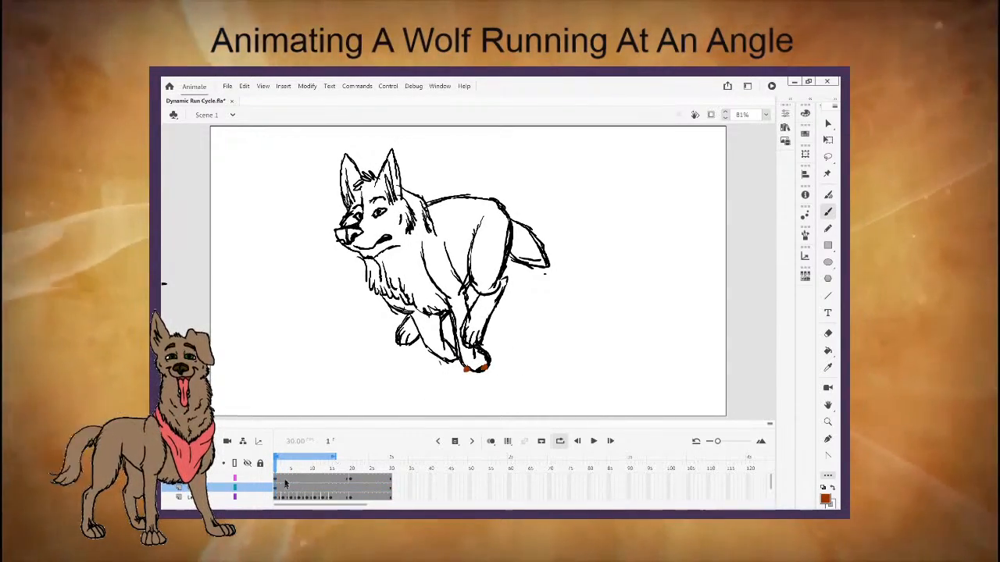
Advance through the run cycle and add dots at the front paw's position on frames 5 and 7.
key(period)
key(period)
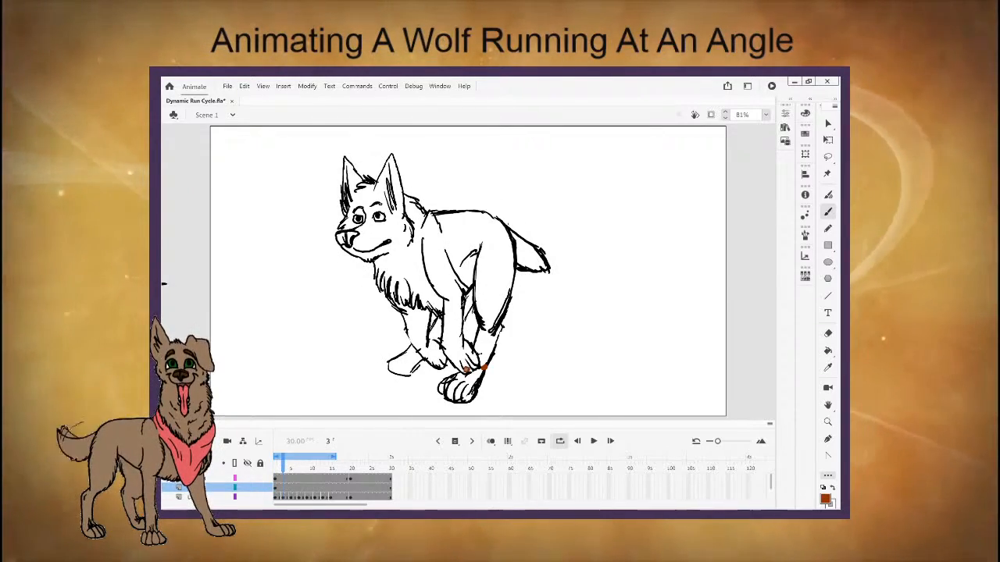
key(period)
key(period)
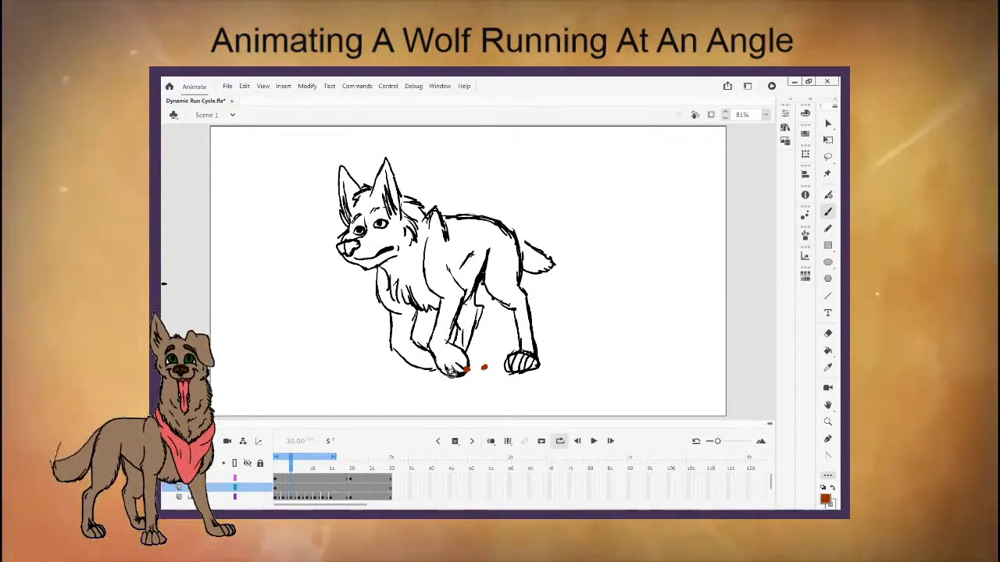
key(period)
key(period)
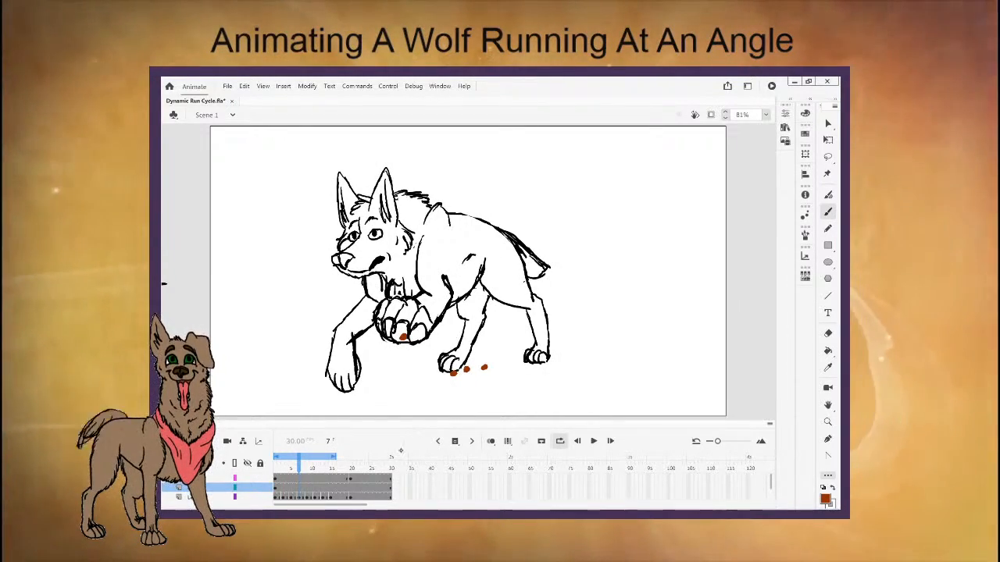
Add dots at the same front paw's position on frames 10, 12, 14 and 15.
click(310, 469)
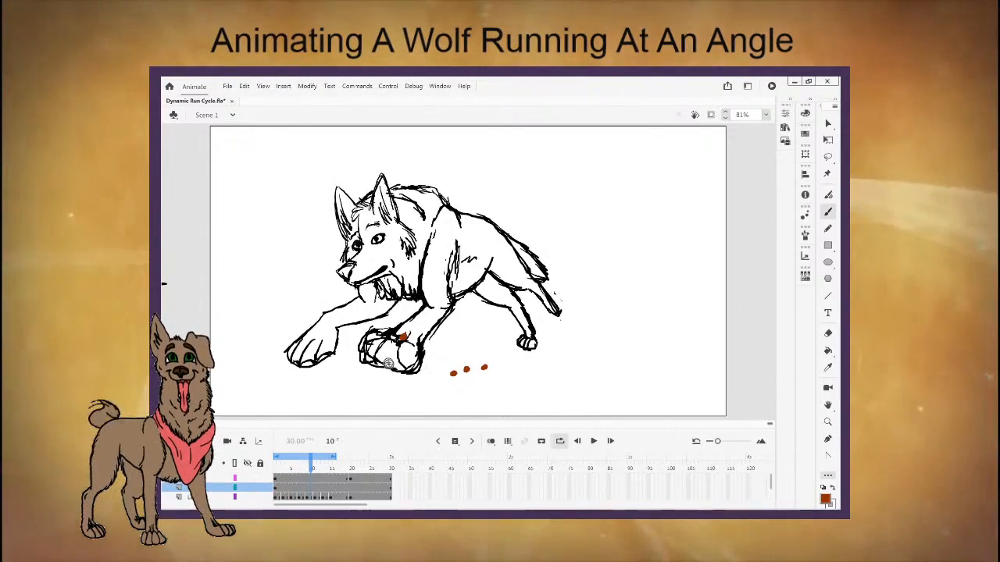
key(period)
key(period)
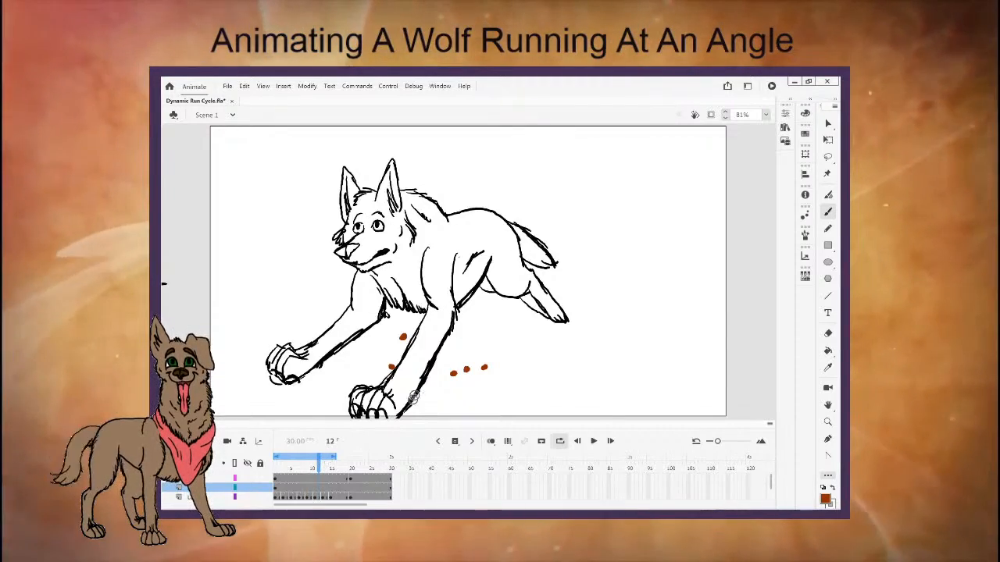
click(327, 468)
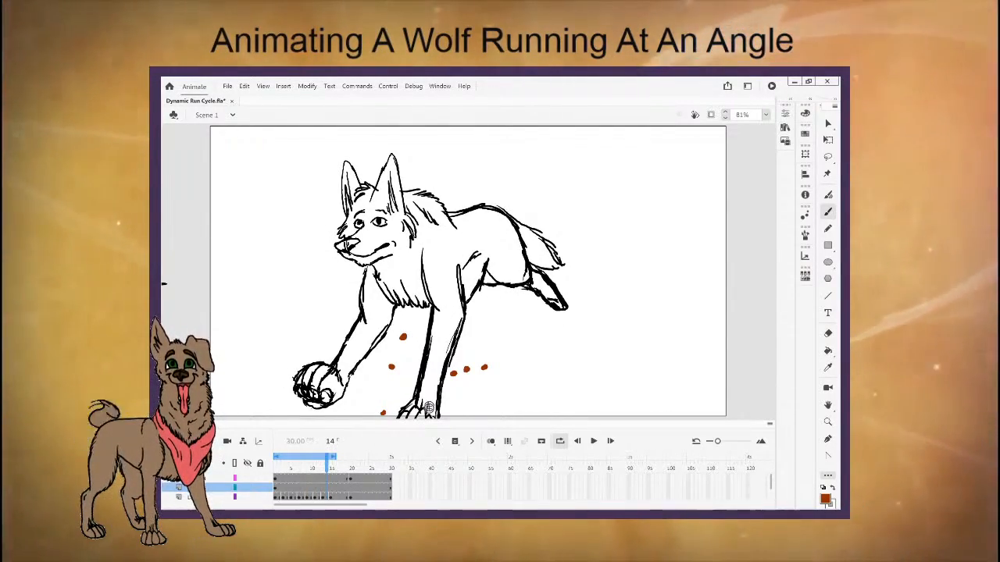
key(period)
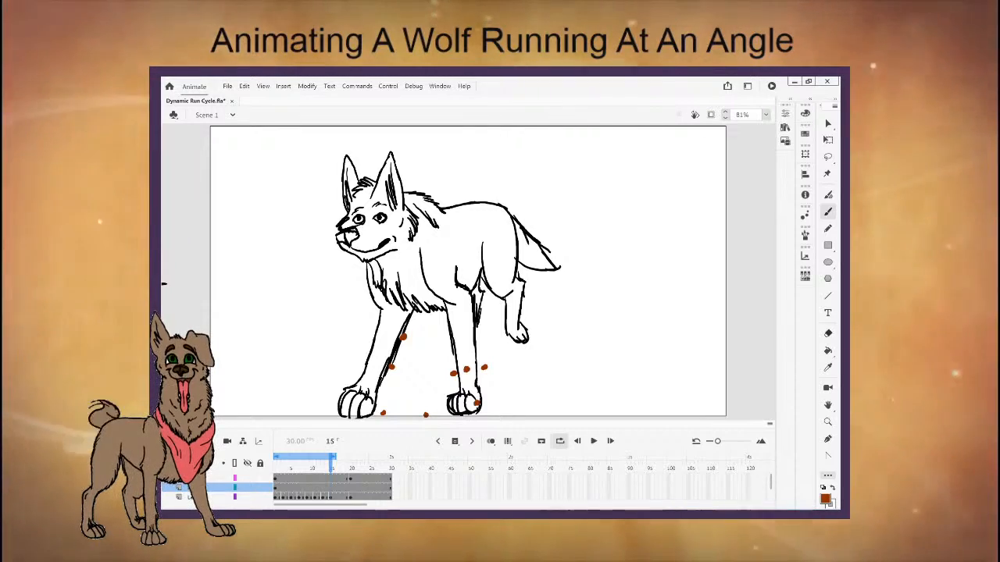
Sketch a teardrop-shaped motion loop in the empty area behind the wolf and place spaced dots along its outline.
click(827, 335)
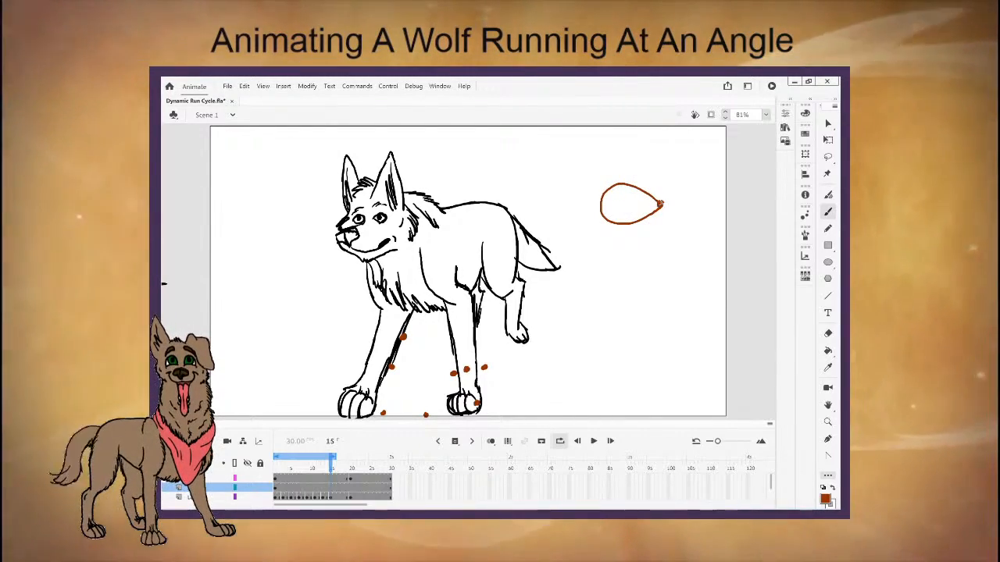
click(659, 203)
click(648, 194)
click(632, 187)
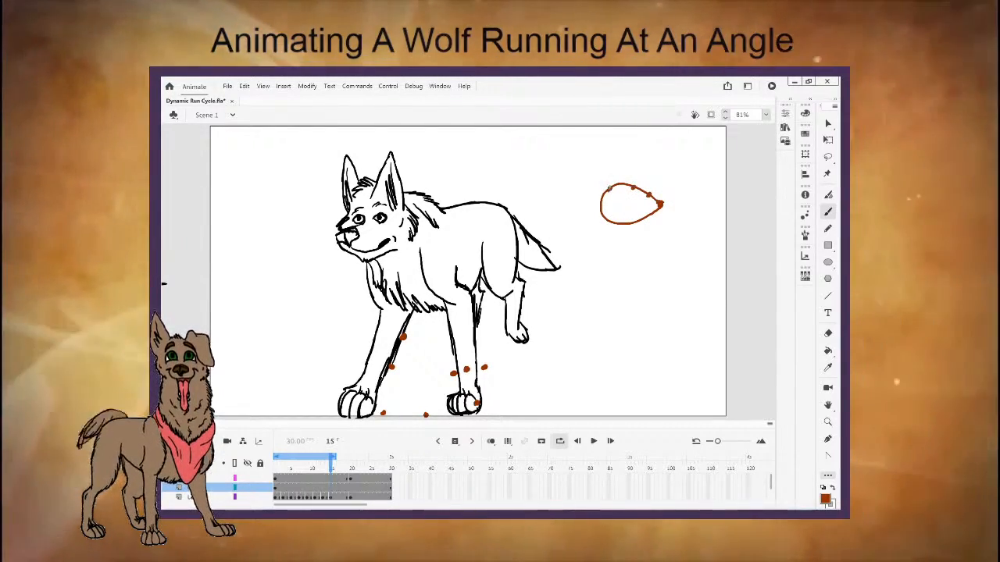
click(609, 188)
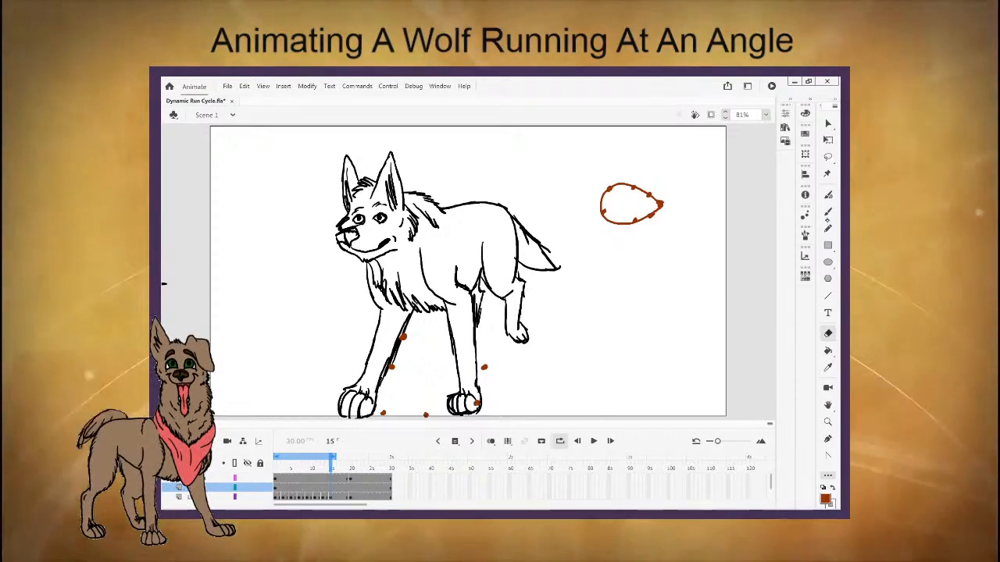
Reposition the uneven tracking dots around the wolf's front paws so they follow a smoother, evenly spaced loop.
click(827, 213)
click(440, 346)
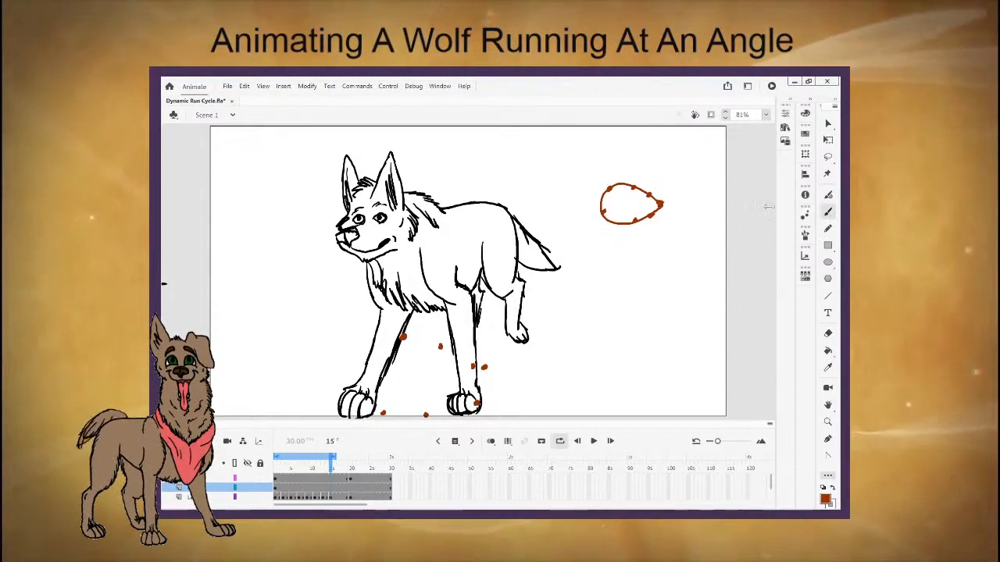
click(385, 367)
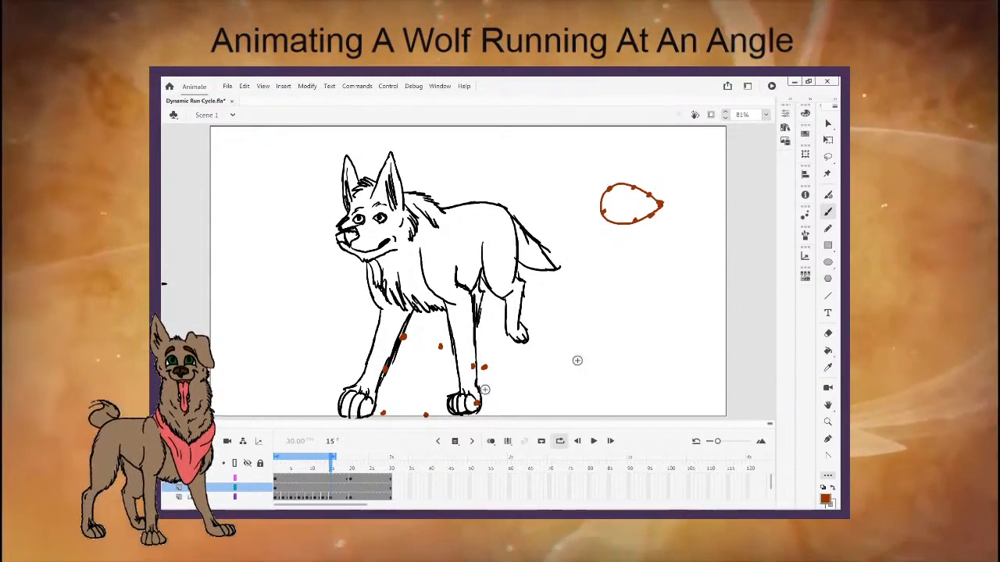
click(826, 333)
click(382, 413)
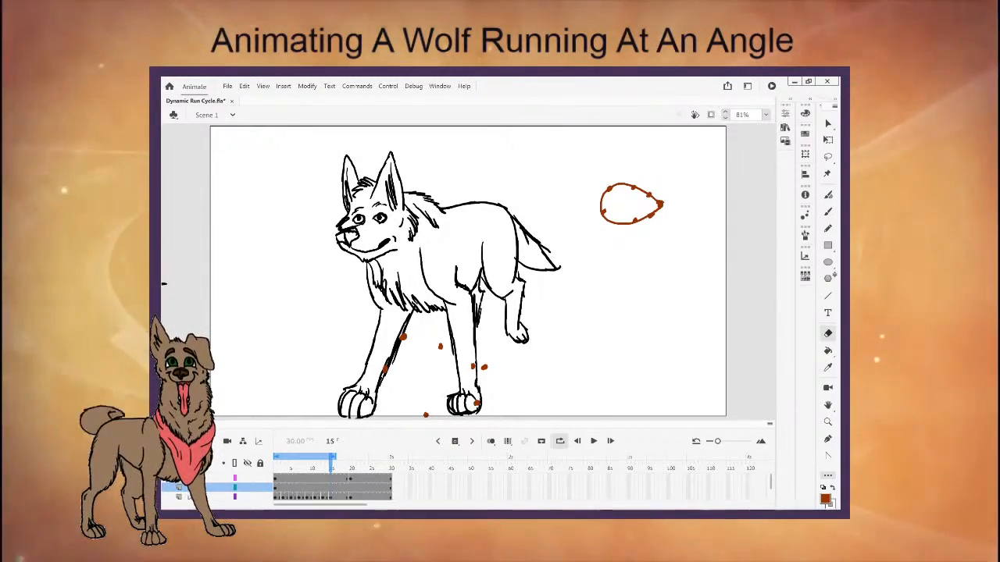
click(828, 211)
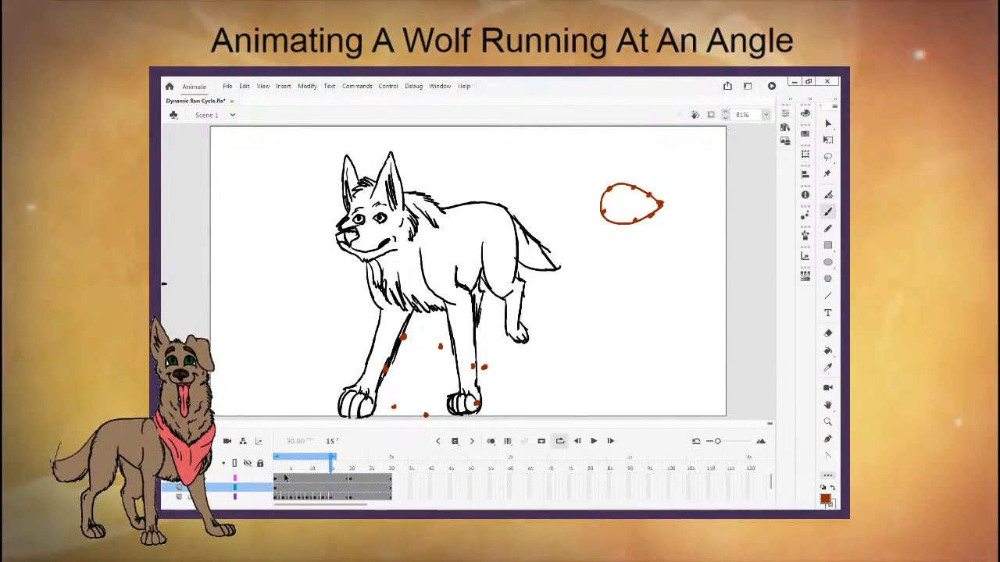
Return to frame 5 on the wolf's drawing layer and erase the near front paw.
click(277, 469)
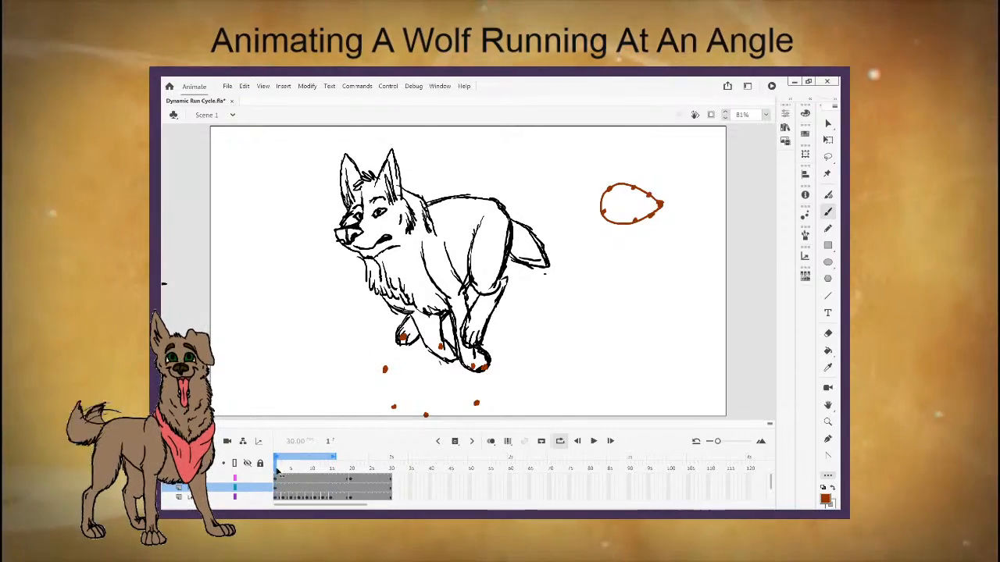
drag(277, 471, 292, 475)
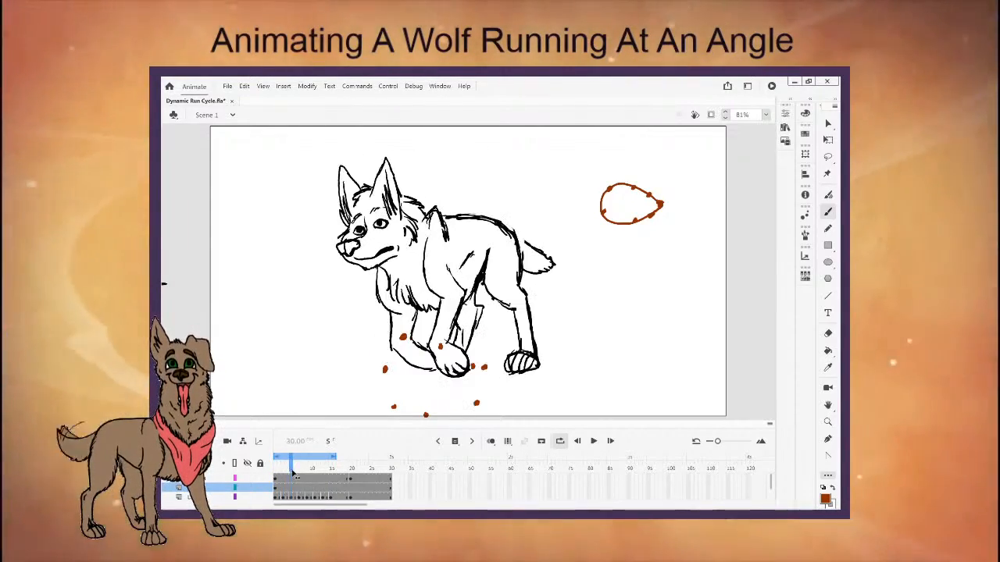
key(e)
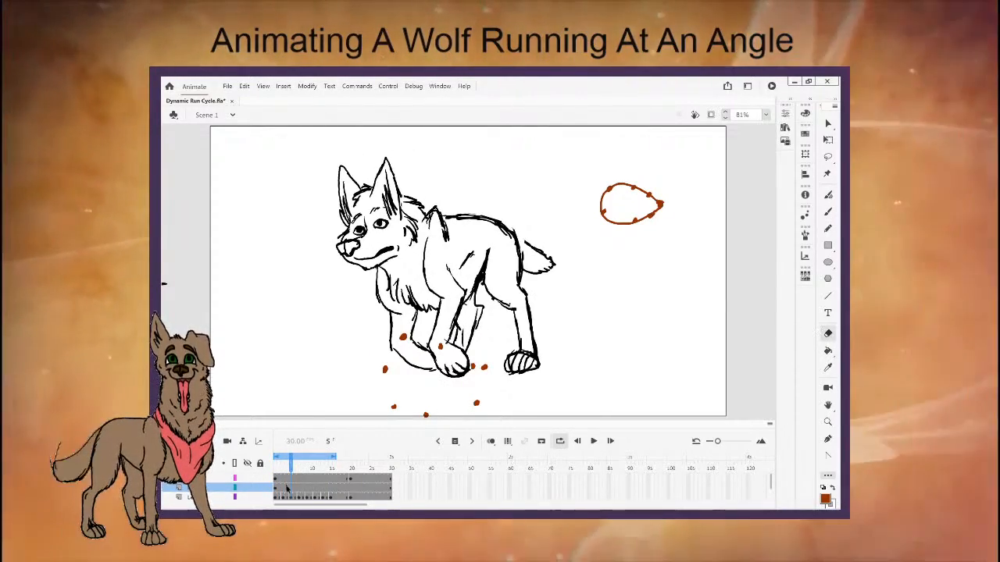
click(291, 497)
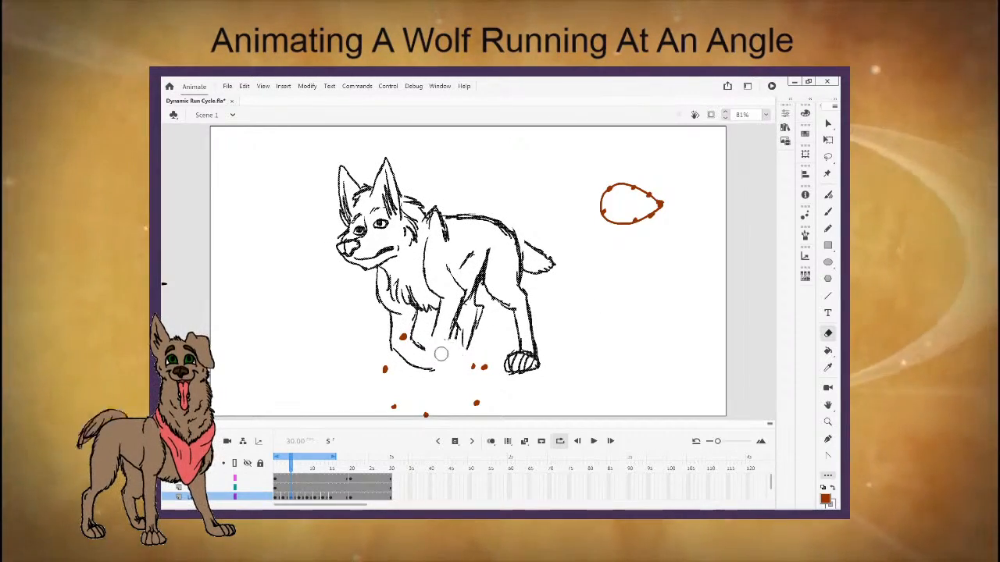
Switch the brush's fill colour to black and redraw frame 5's near front paw around its tracking dot.
click(827, 211)
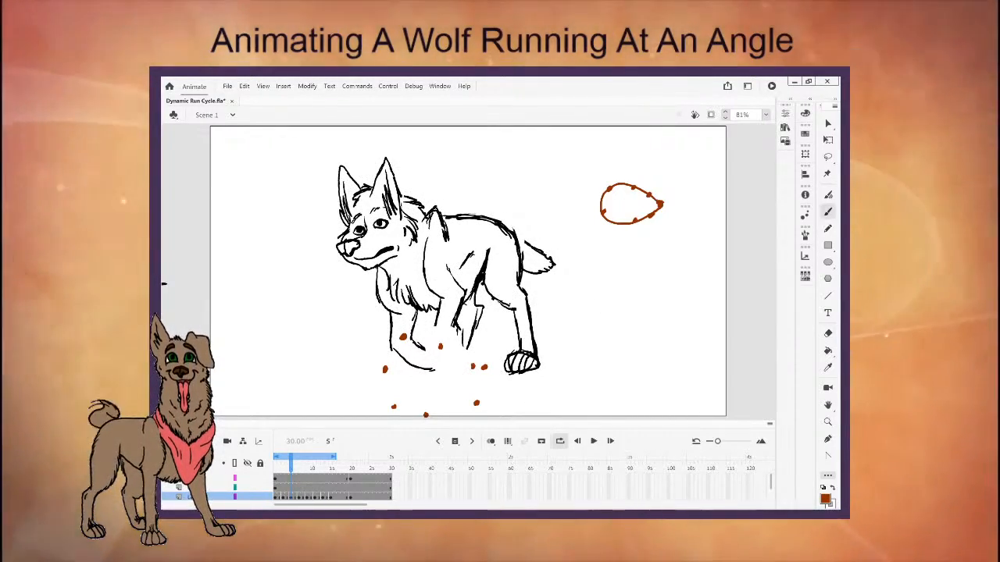
click(822, 487)
click(831, 487)
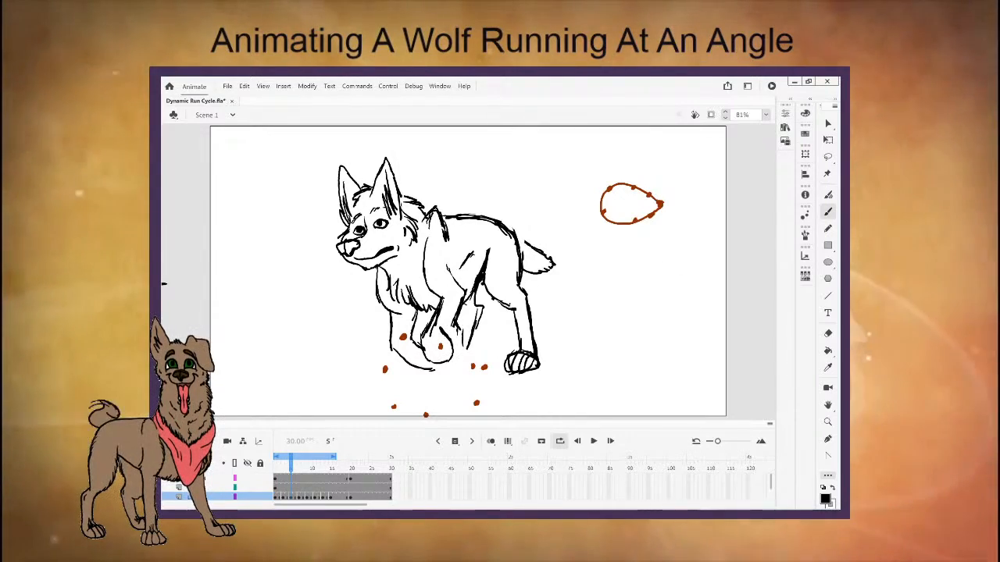
mouse_move(444, 355)
mouse_down()
mouse_move(426, 346)
mouse_move(440, 304)
mouse_move(457, 320)
mouse_up()
Redraw frame 5's near front leg bent forward at the wrist, with the paw curled down beside its tracking dot.
click(827, 212)
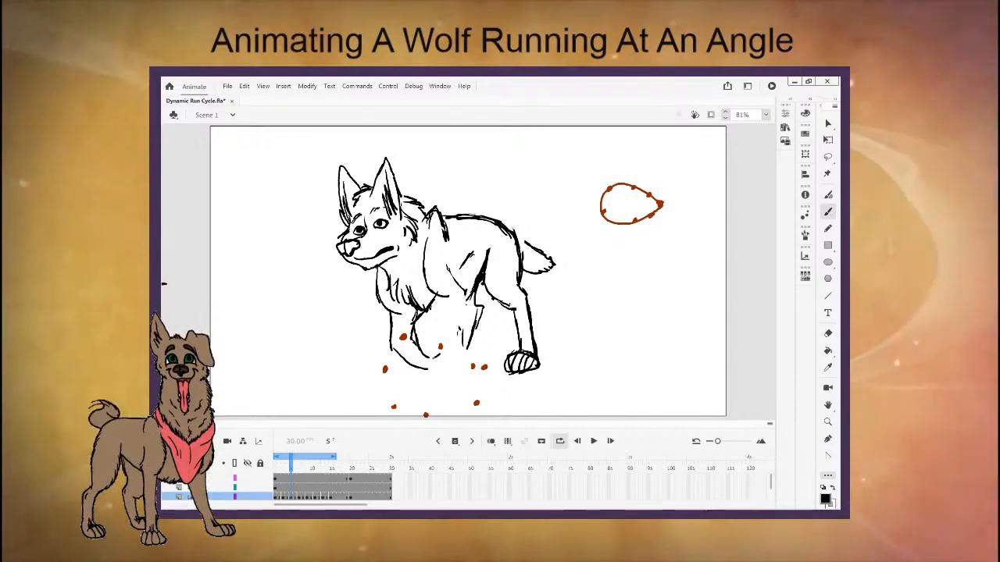
mouse_move(416, 321)
mouse_down()
mouse_move(434, 357)
mouse_move(443, 343)
mouse_up()
mouse_move(421, 312)
mouse_down()
mouse_move(406, 322)
mouse_move(440, 353)
mouse_up()
mouse_move(415, 322)
mouse_down()
mouse_move(439, 331)
mouse_move(466, 301)
mouse_up()
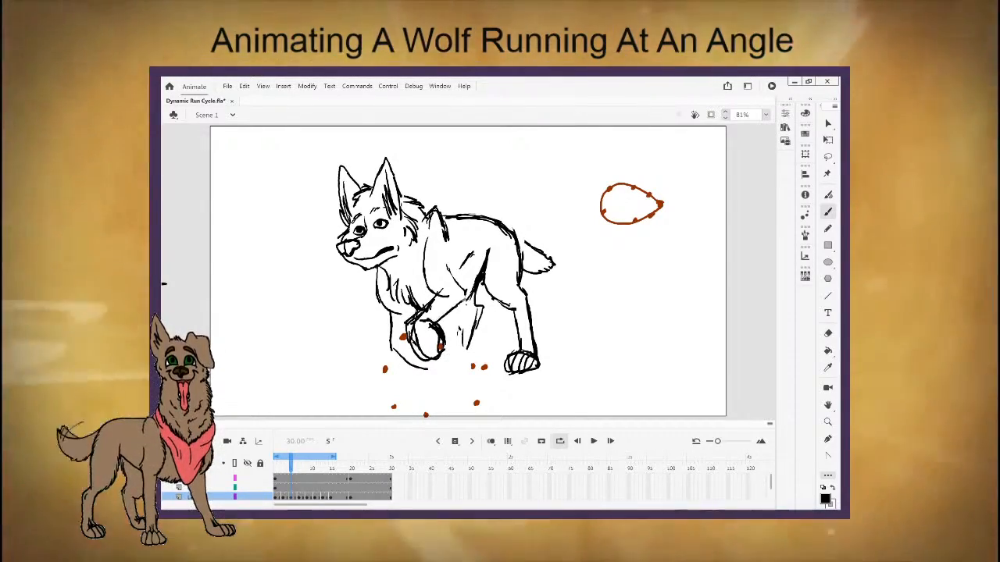
Clean up the overlapping lines of frame 5's near front leg, then add its toes and the hind paw behind it.
click(828, 333)
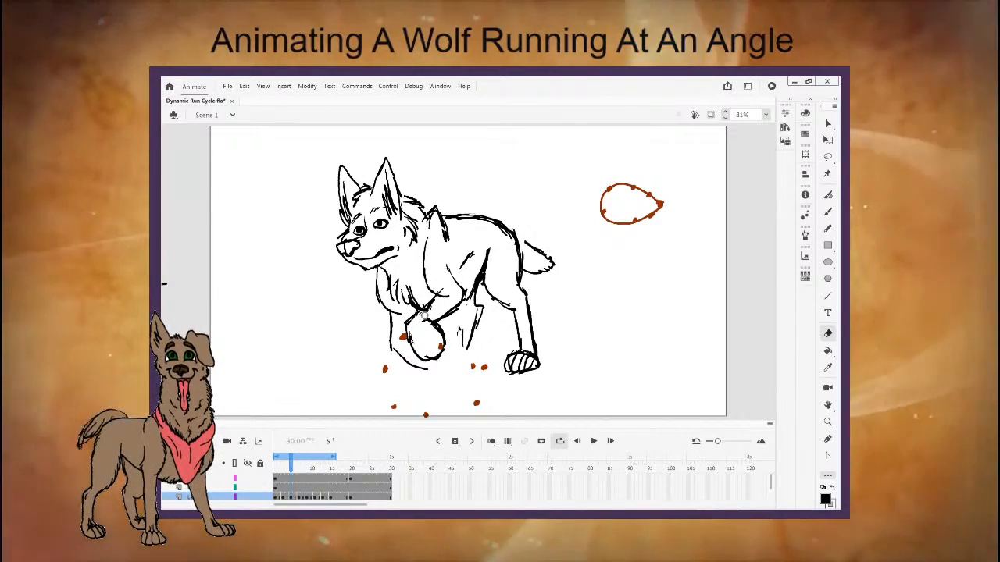
key(b)
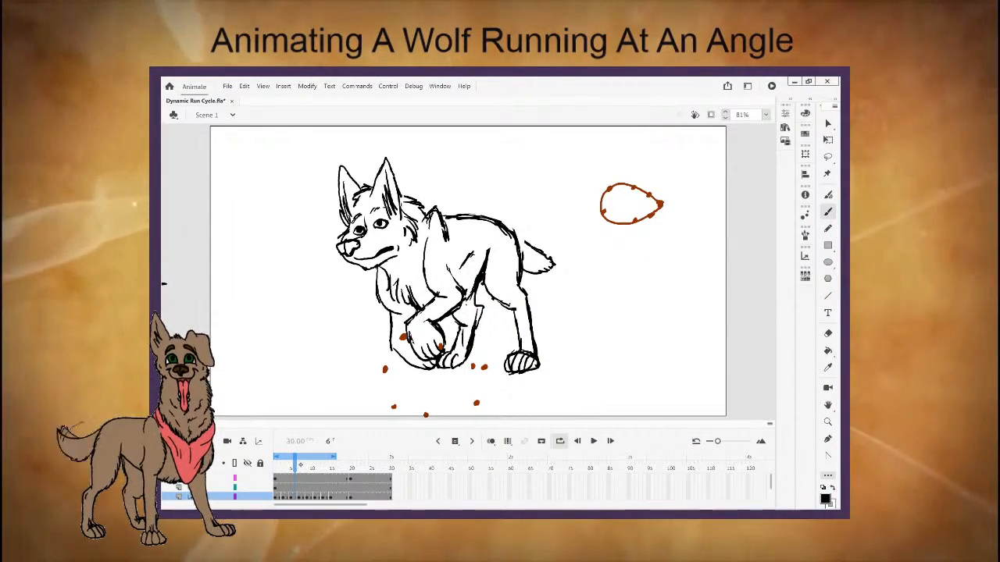
click(302, 467)
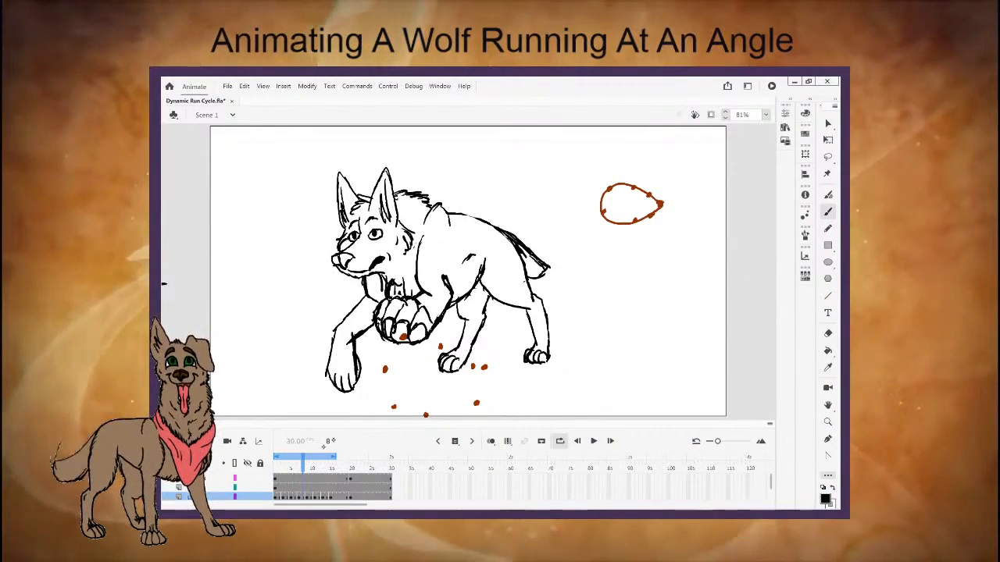
Advance to frame 9, erase the near front paw and redraw its outline around its tracking dot.
key(period)
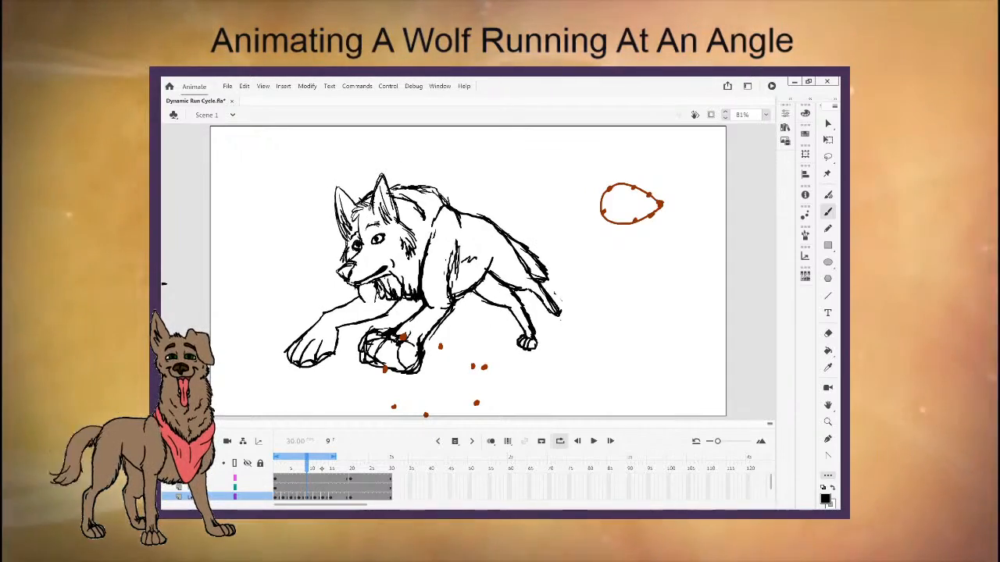
key(e)
mouse_move(422, 343)
mouse_down()
mouse_move(415, 378)
mouse_move(407, 375)
mouse_move(394, 335)
mouse_move(441, 355)
mouse_up()
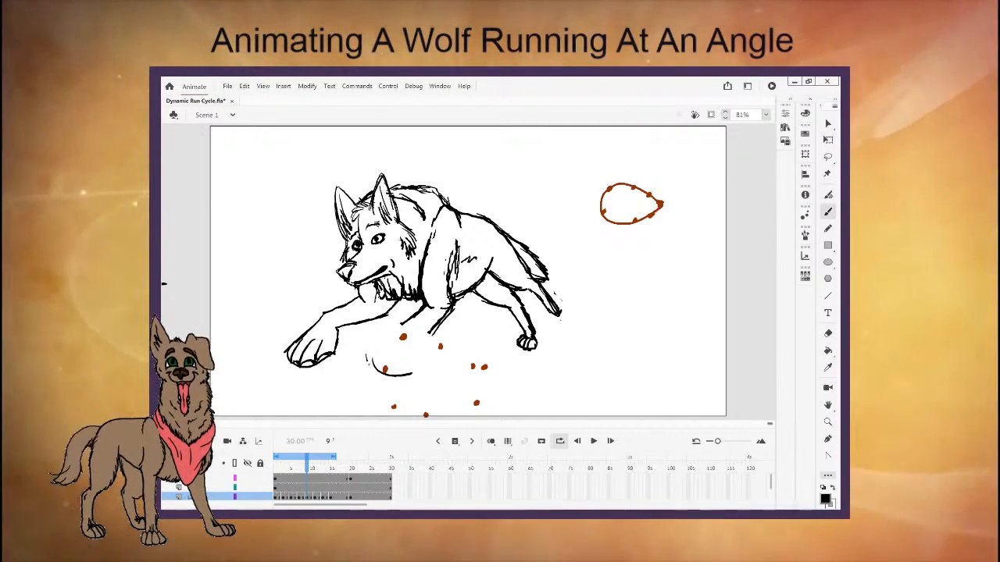
drag(366, 356, 415, 368)
mouse_move(394, 332)
mouse_down()
mouse_move(367, 358)
mouse_move(403, 378)
mouse_up()
drag(401, 324, 381, 339)
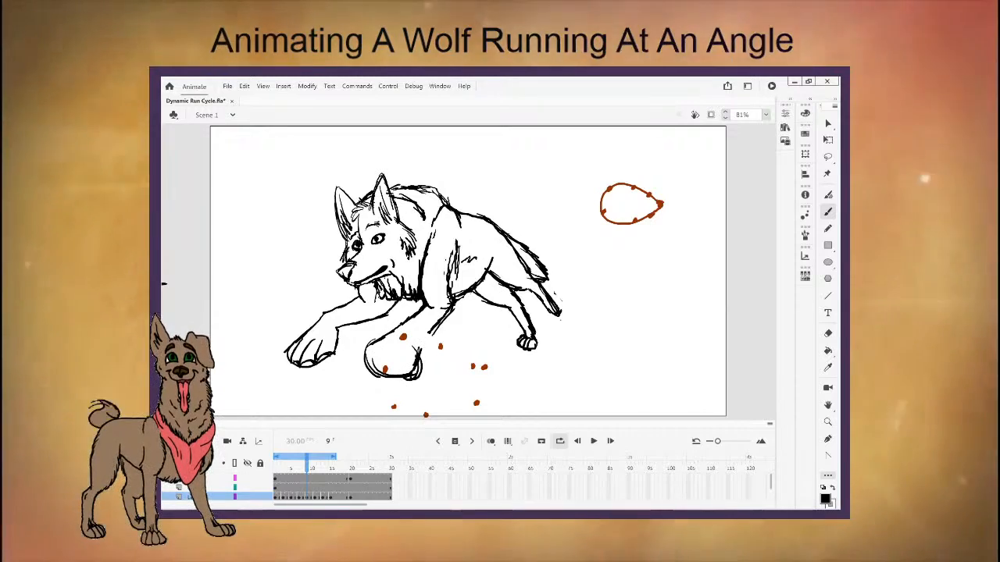
Join frame 9's near front leg to the new paw, clean up its outline and draw the toes.
drag(442, 317, 418, 352)
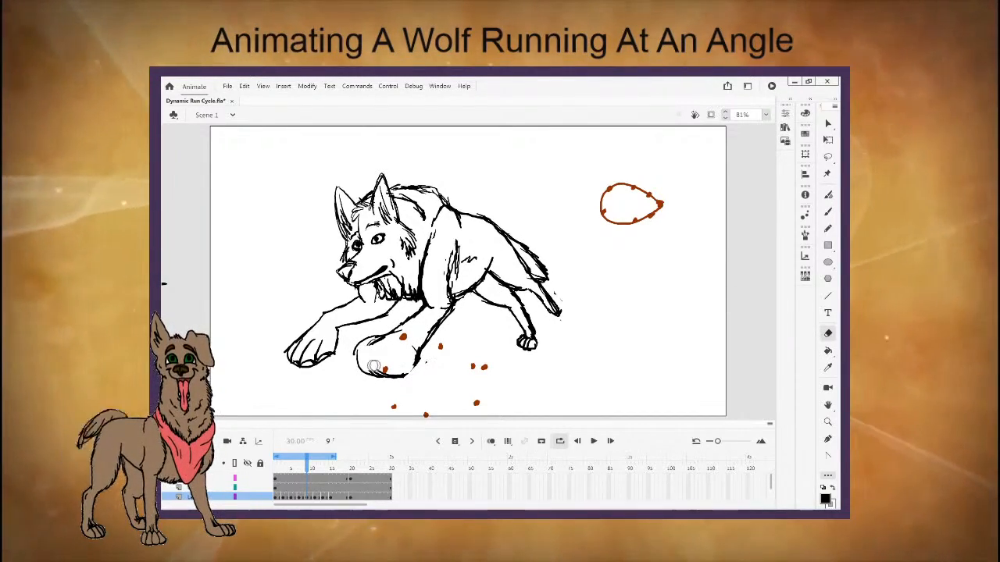
key(b)
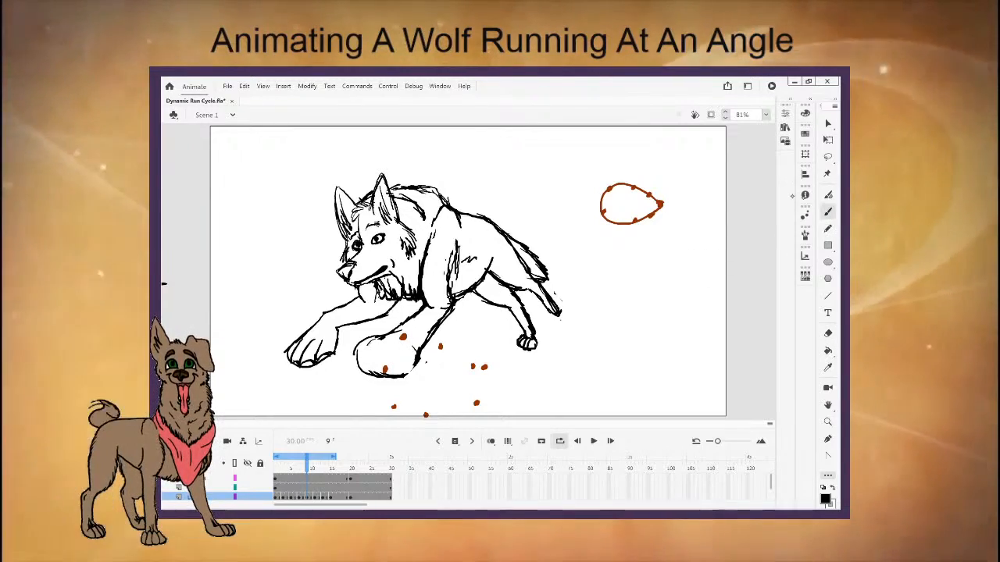
drag(398, 345, 372, 370)
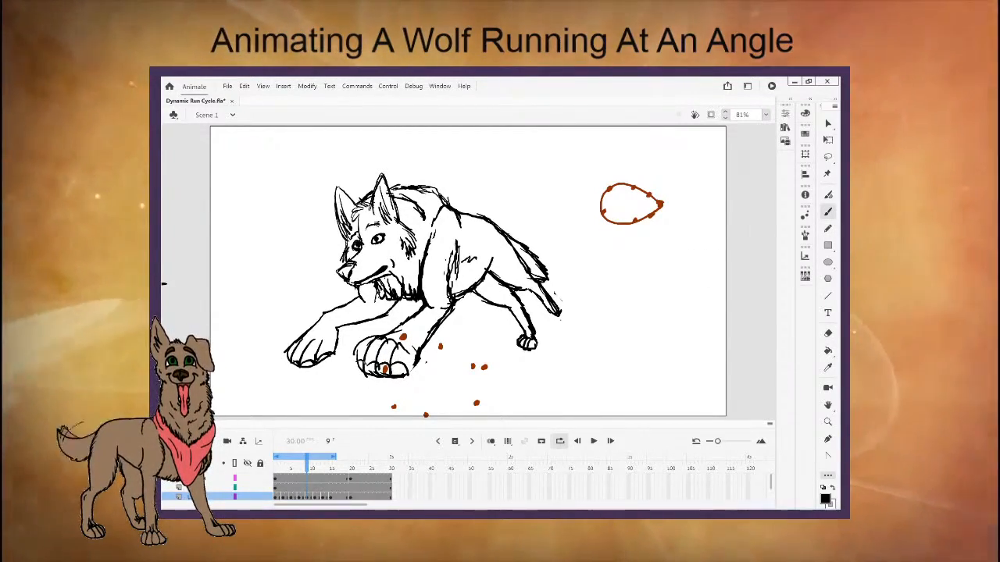
On frame 11, erase the near front paw and lower leg and redraw them with toes at the tracking dot.
drag(312, 469, 317, 466)
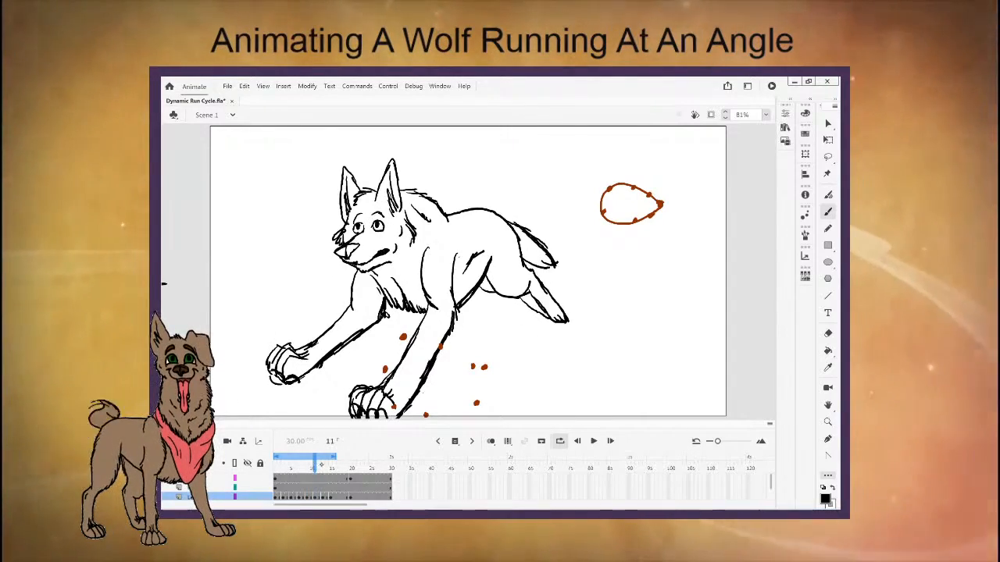
mouse_move(390, 414)
mouse_down()
mouse_move(371, 397)
mouse_move(390, 378)
mouse_move(366, 385)
mouse_up()
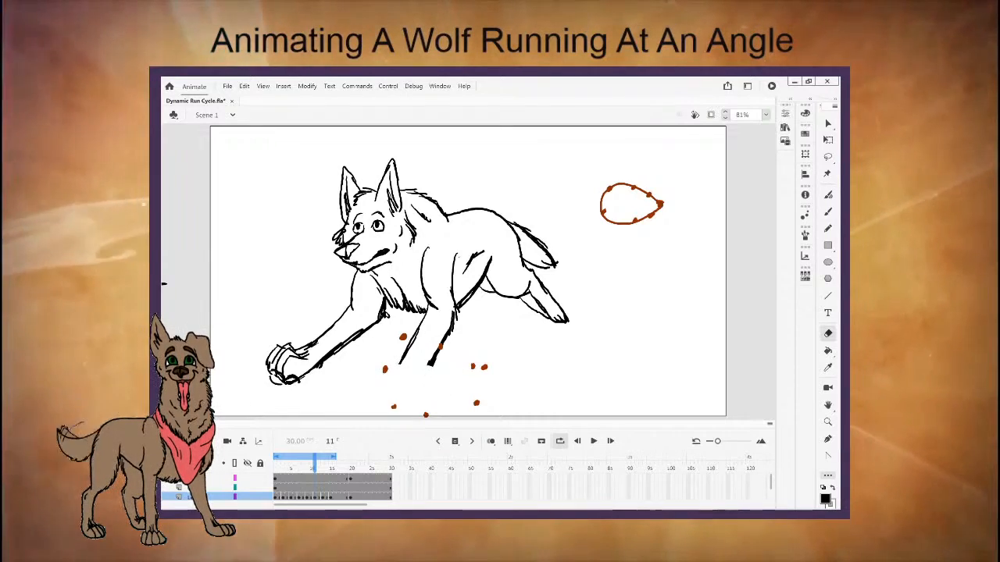
drag(405, 358, 390, 380)
mouse_move(432, 364)
mouse_down()
mouse_move(410, 401)
mouse_move(375, 415)
mouse_up()
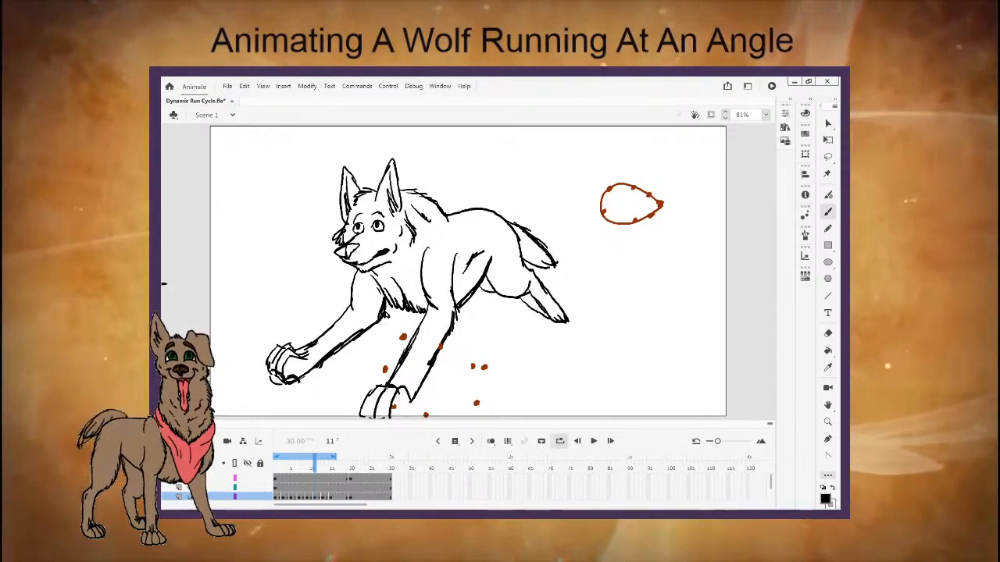
drag(429, 367, 407, 409)
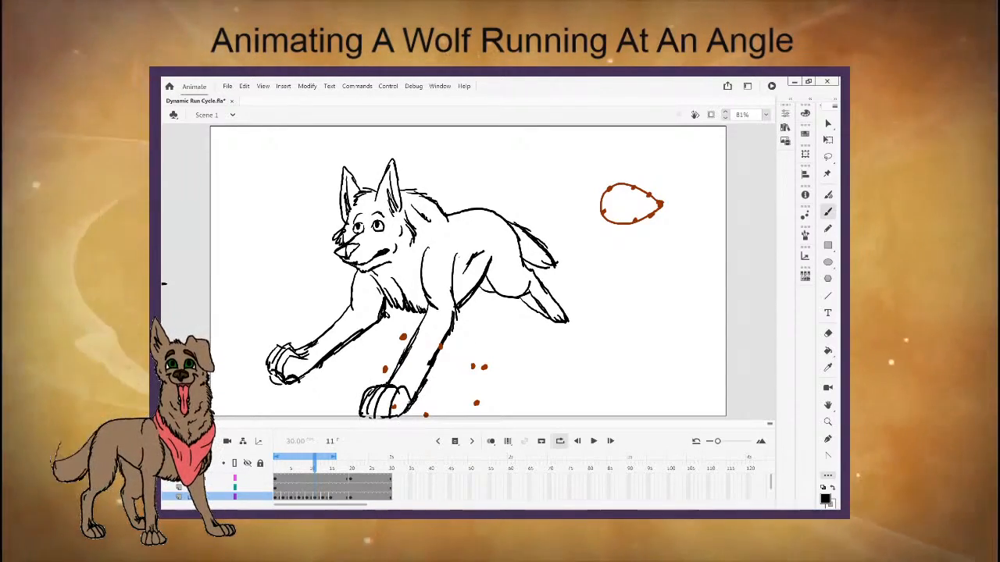
Check the paw positions on frames 13 and 15, then play the run cycle from frame 1 with the tracking dots hidden.
drag(315, 466, 330, 466)
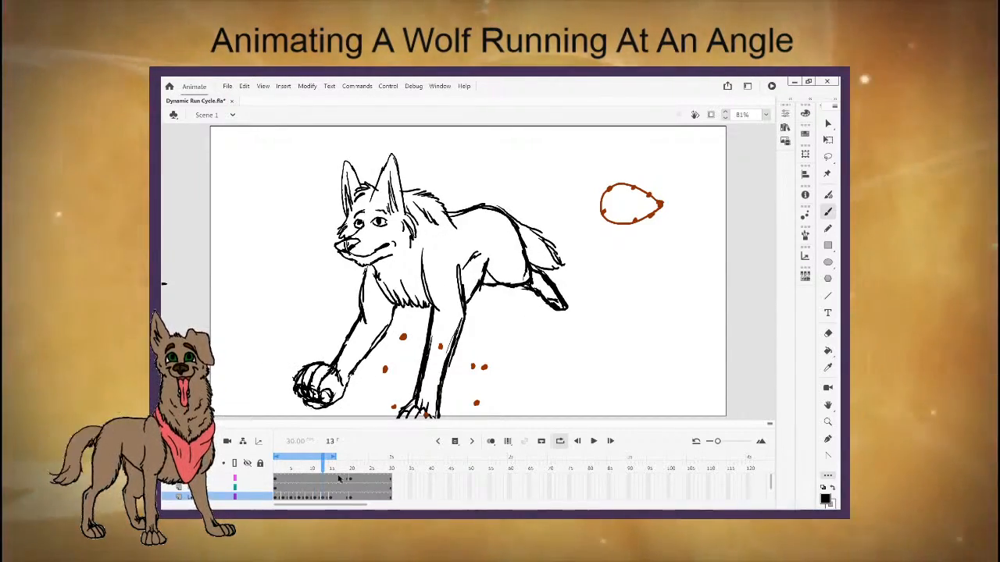
click(333, 468)
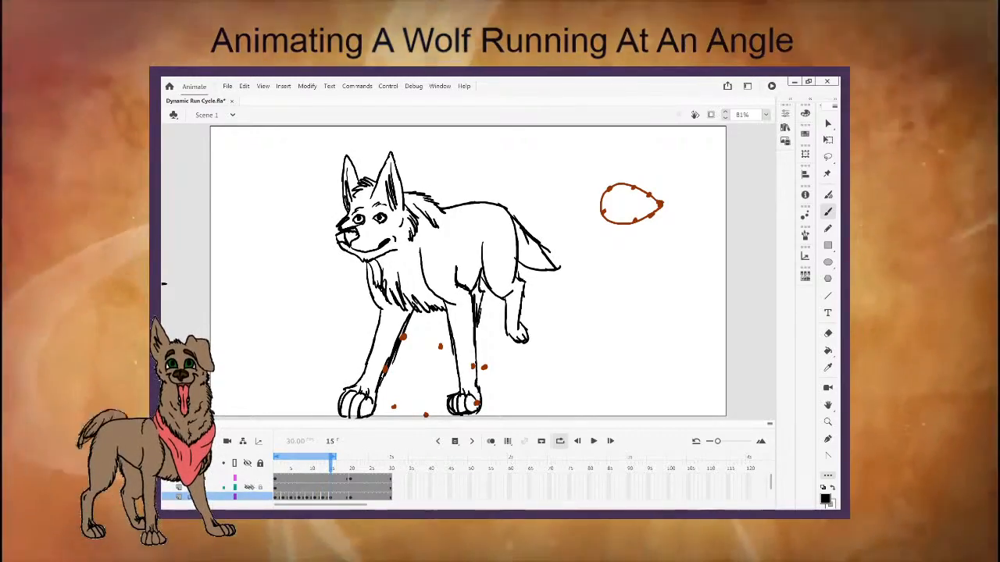
drag(333, 468, 276, 468)
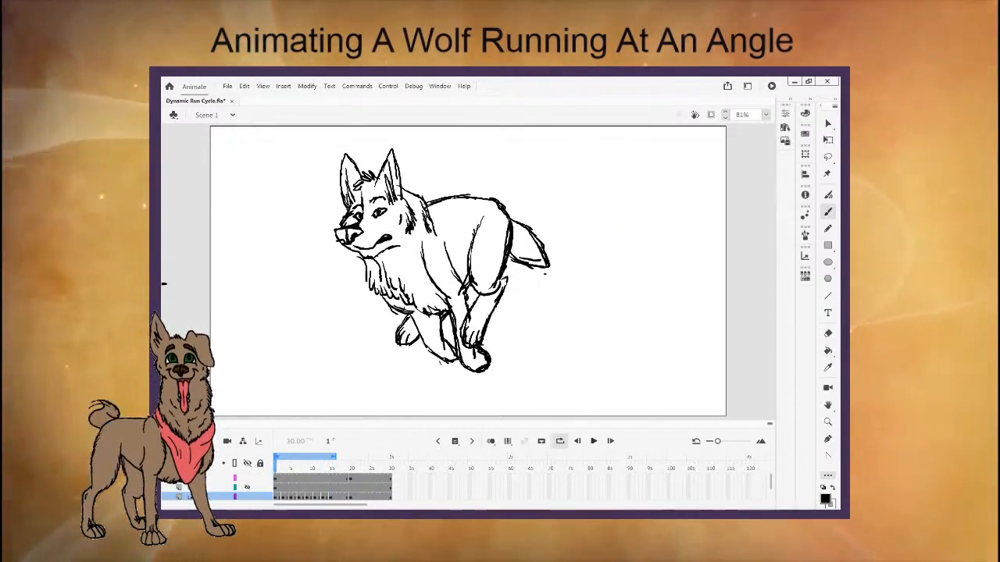
click(593, 440)
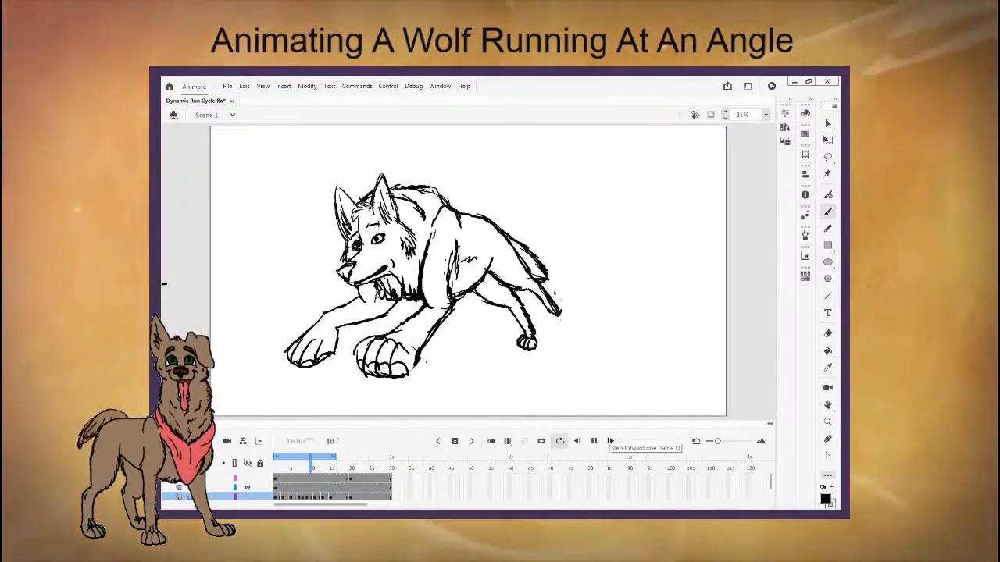
click(275, 472)
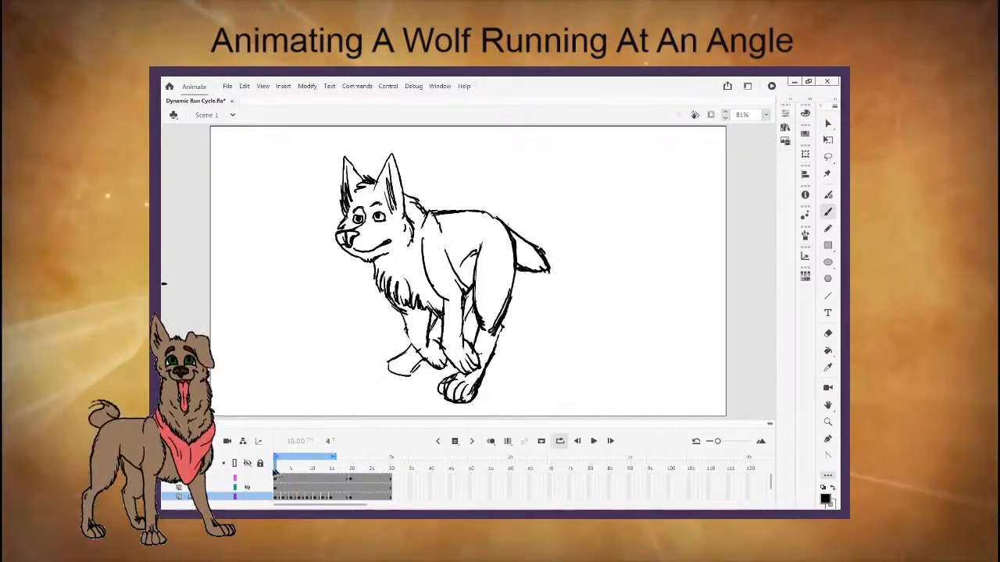
On frame 1, erase the bent lower front leg and redraw it reaching down to a paw with toes.
mouse_move(275, 472)
mouse_down()
mouse_move(351, 482)
mouse_move(277, 467)
mouse_up()
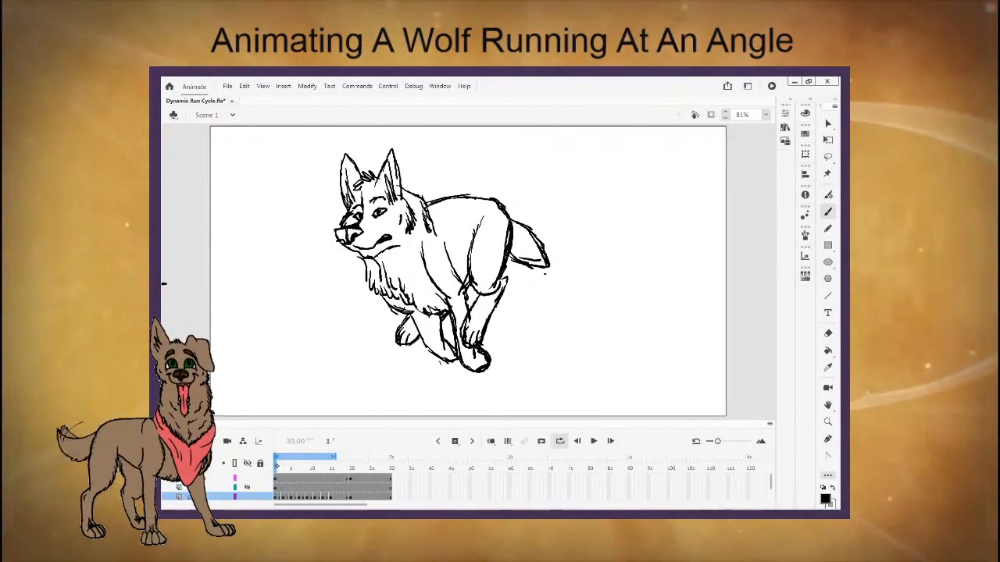
mouse_move(452, 320)
mouse_down()
mouse_move(447, 354)
mouse_move(429, 343)
mouse_move(446, 373)
mouse_up()
key(b)
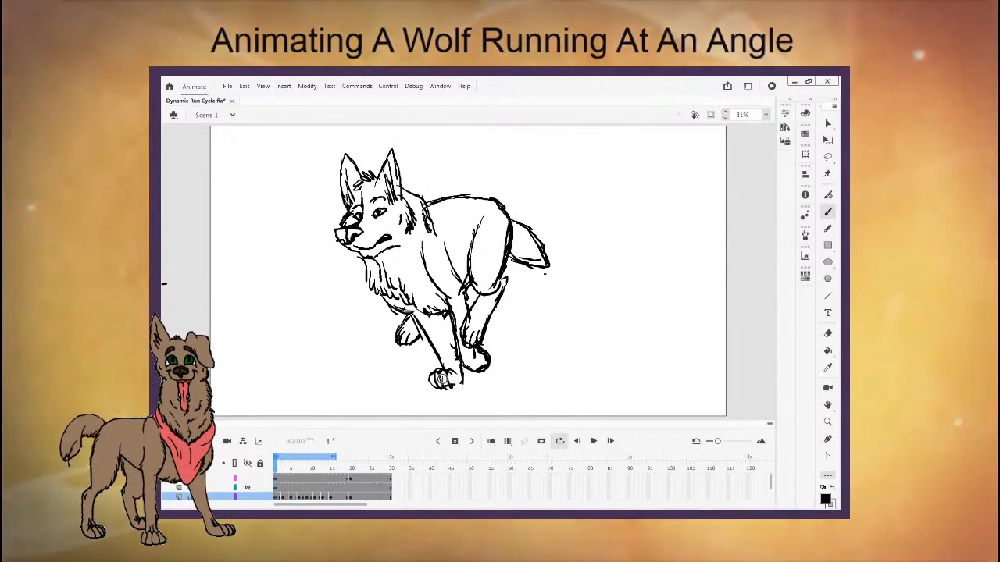
drag(431, 374, 453, 380)
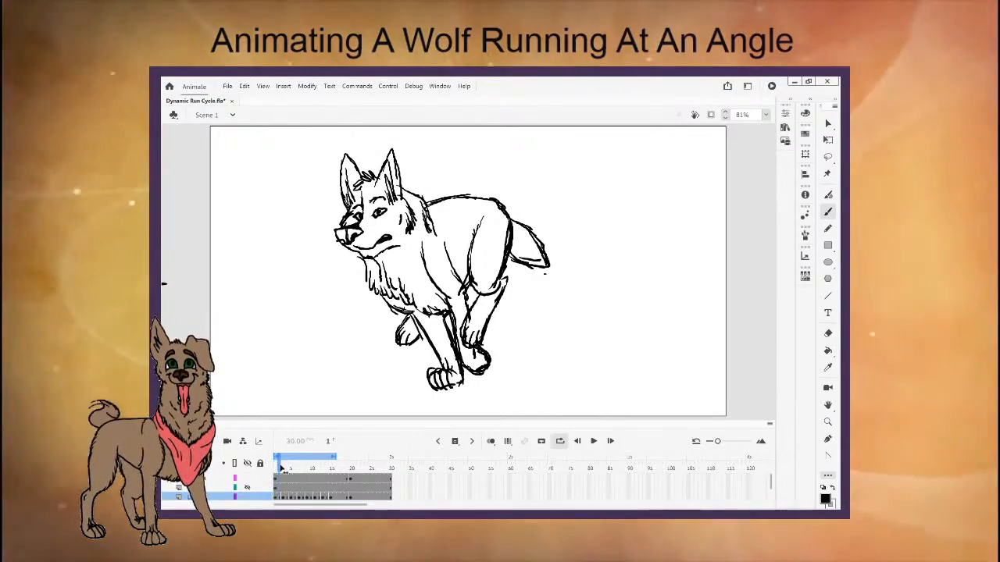
Clean up the overlapping lines between the lowered front leg and the paw behind it on frame 2, and play the cycle with the tracking dots shown.
mouse_move(282, 468)
mouse_down()
mouse_move(295, 469)
mouse_move(281, 469)
mouse_up()
key(e)
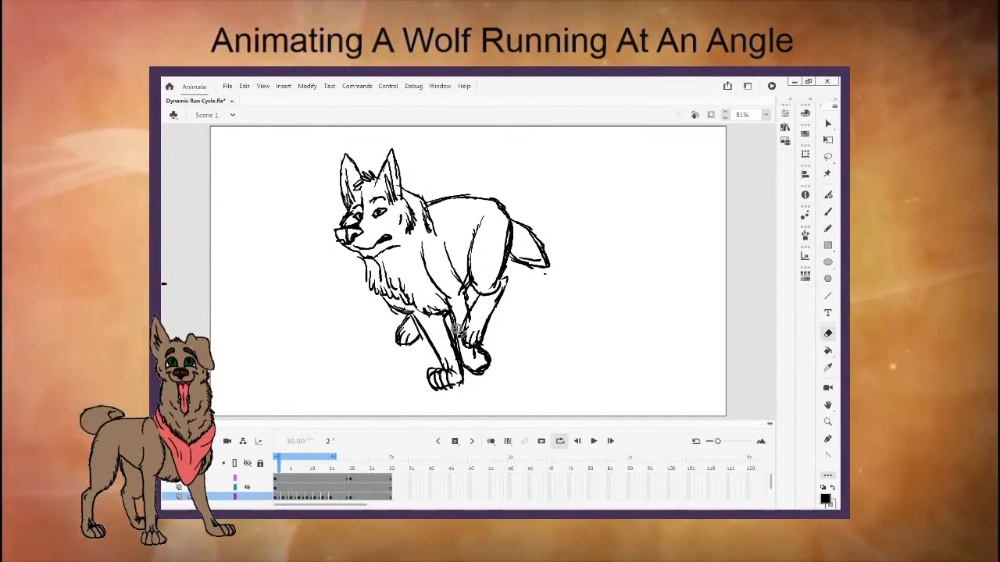
drag(458, 335, 477, 359)
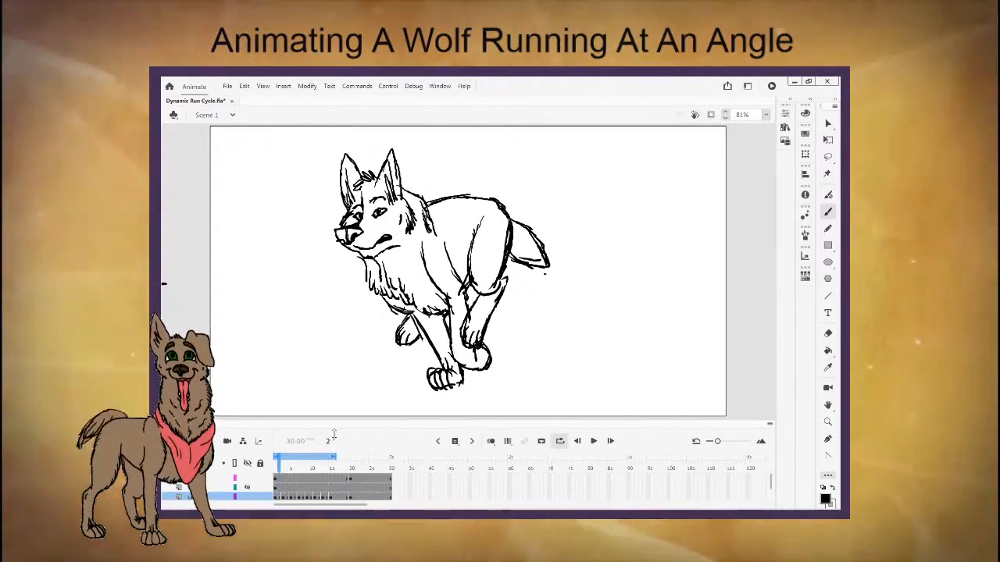
click(594, 440)
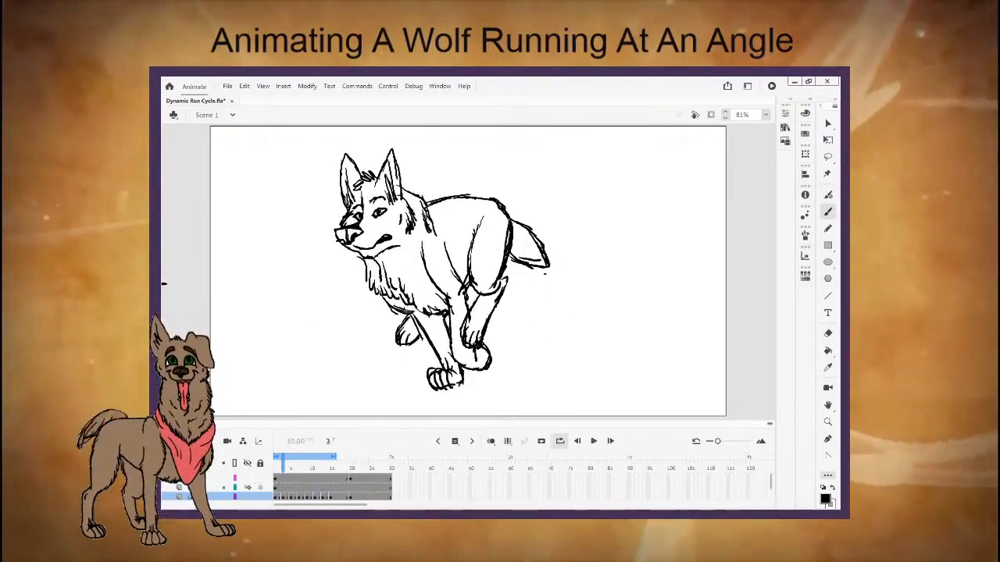
click(594, 441)
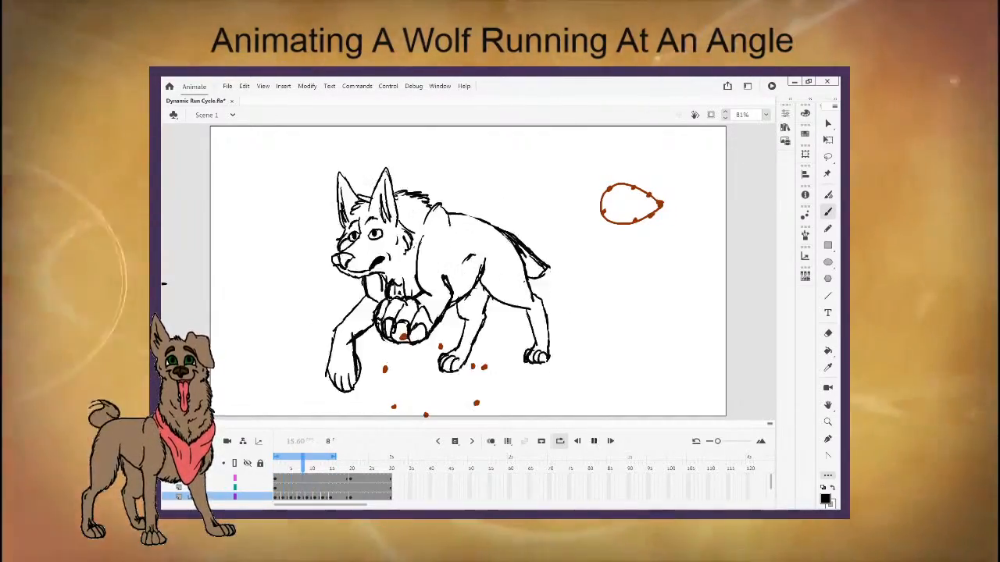